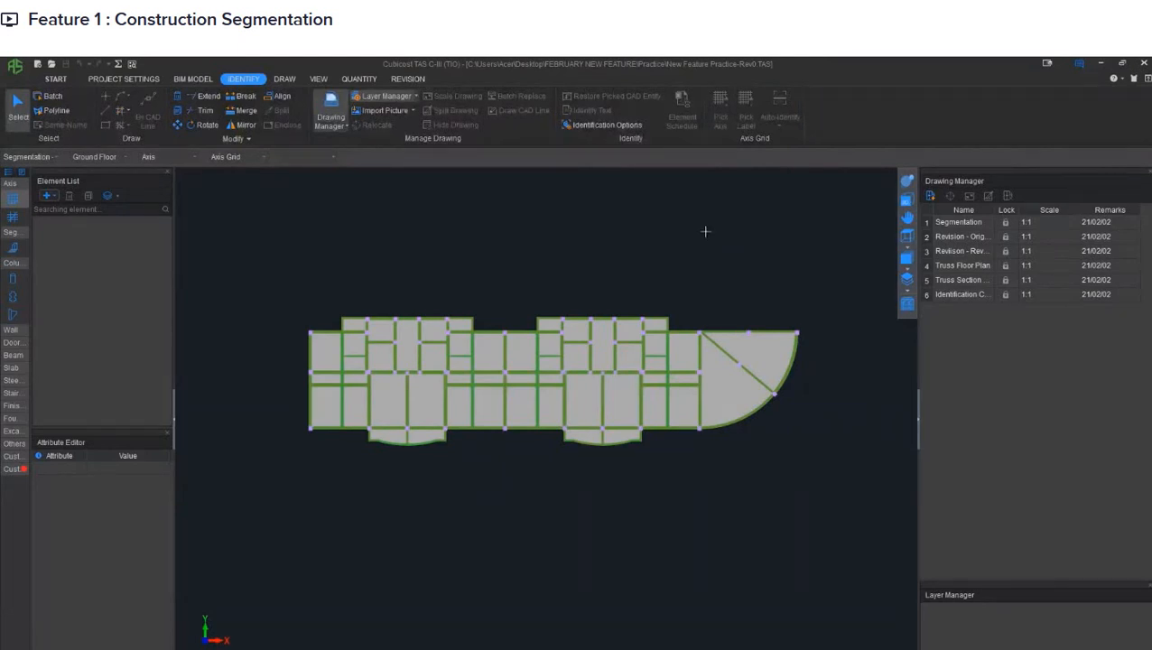
# - Create a Construction Zone segmentation element whose calculation scope covers Column, Beam and Slab
pyautogui.click(12, 249)
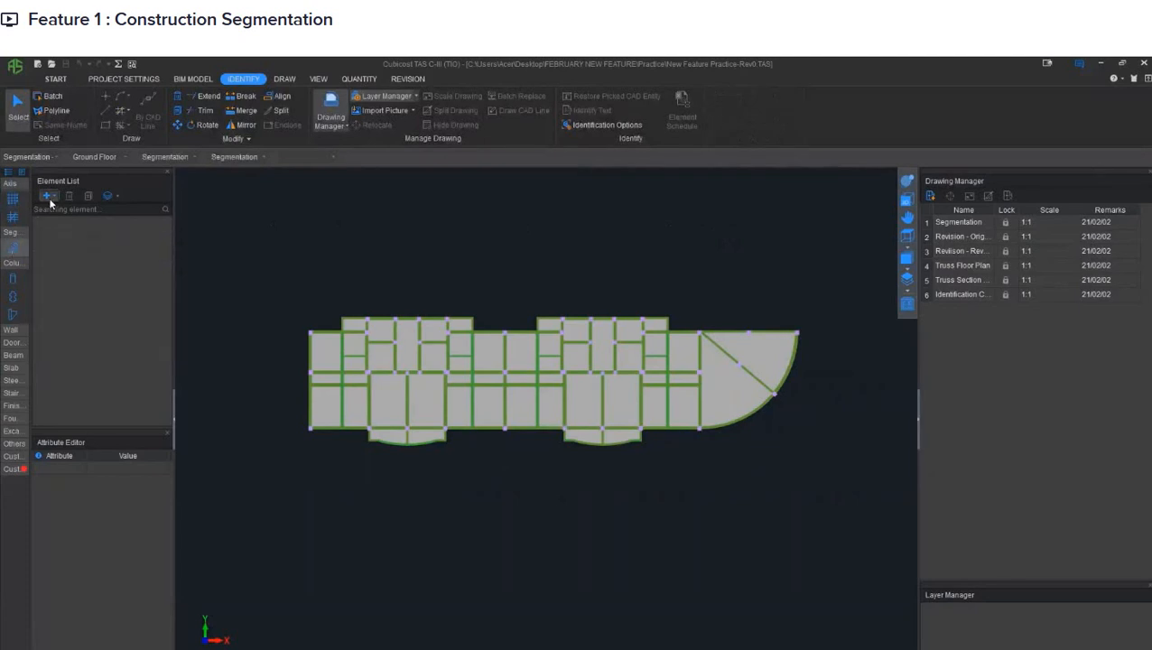
pyautogui.click(51, 199)
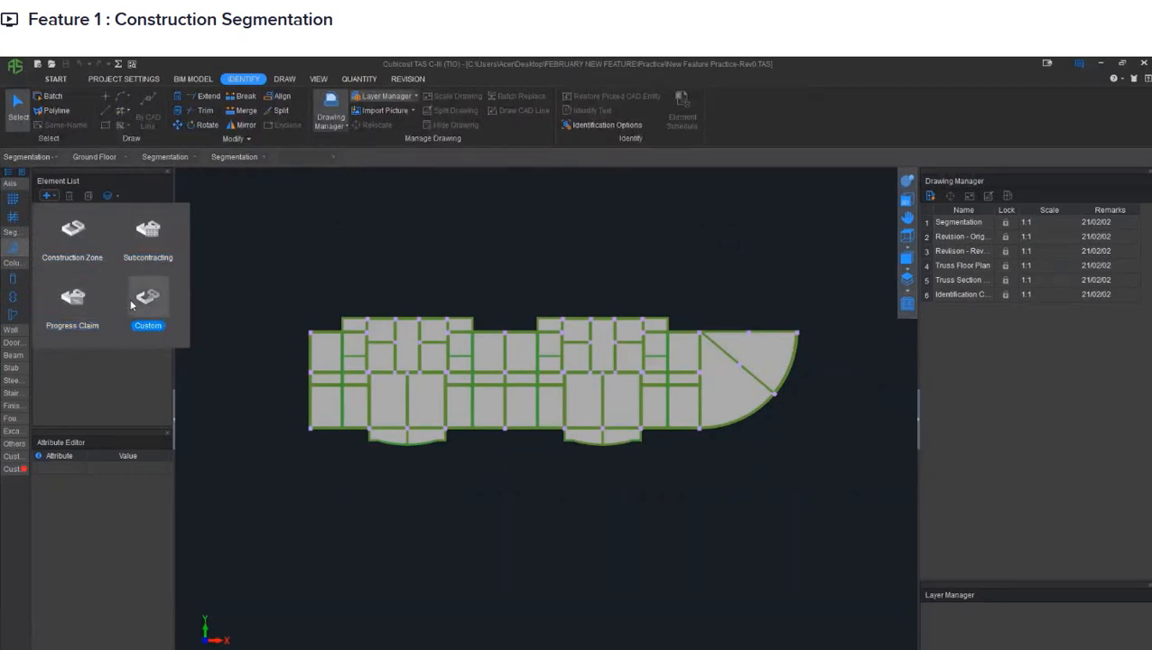
pyautogui.click(72, 257)
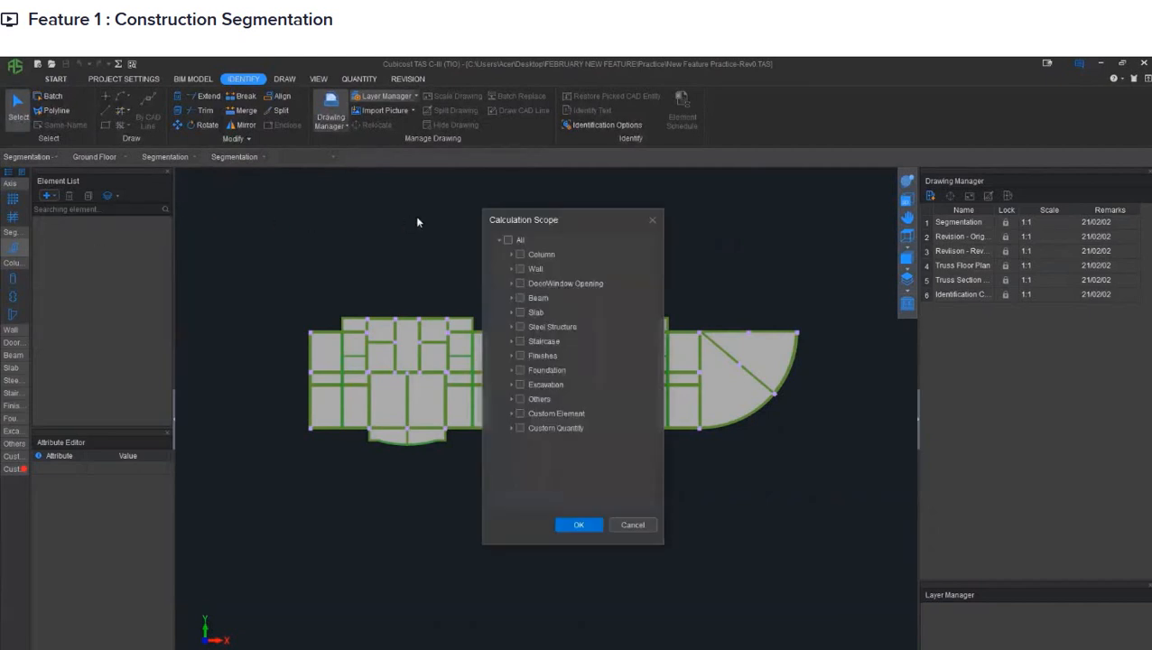
pyautogui.moveTo(540, 219); pyautogui.dragTo(748, 232)
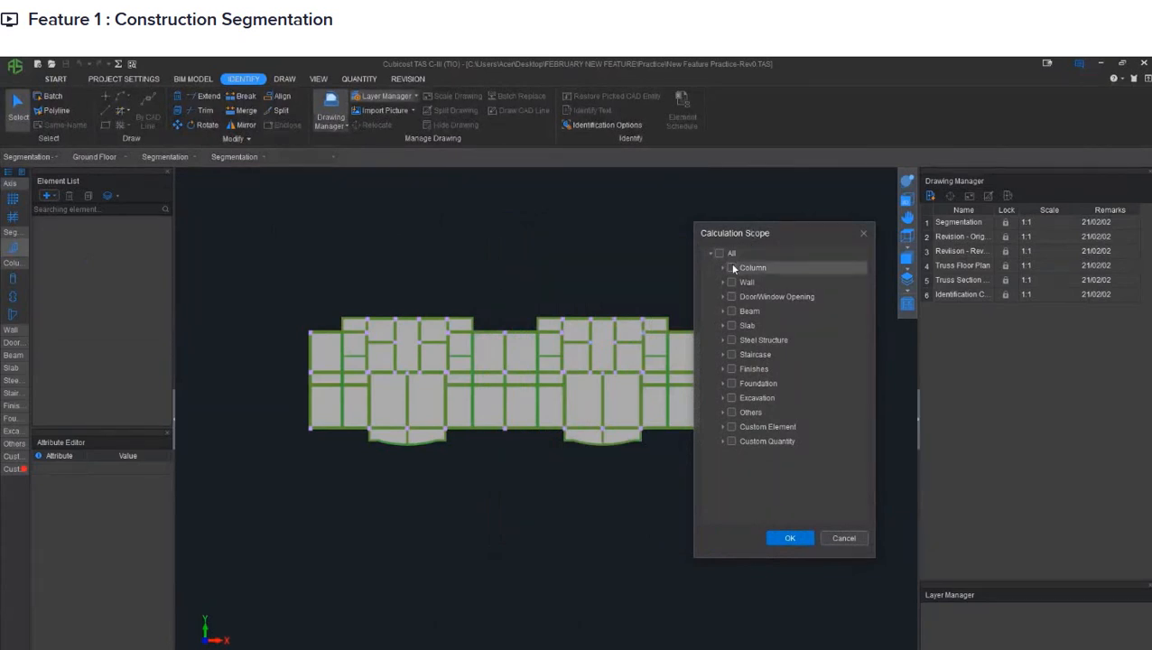
pyautogui.click(731, 268)
pyautogui.click(731, 310)
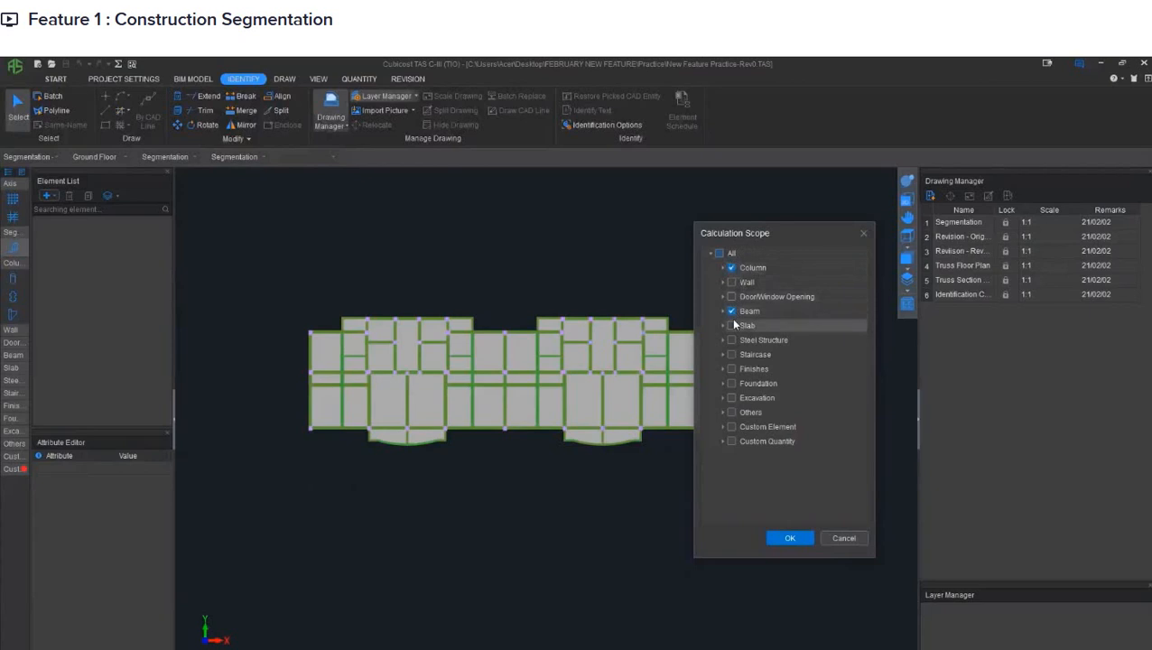
pyautogui.click(732, 325)
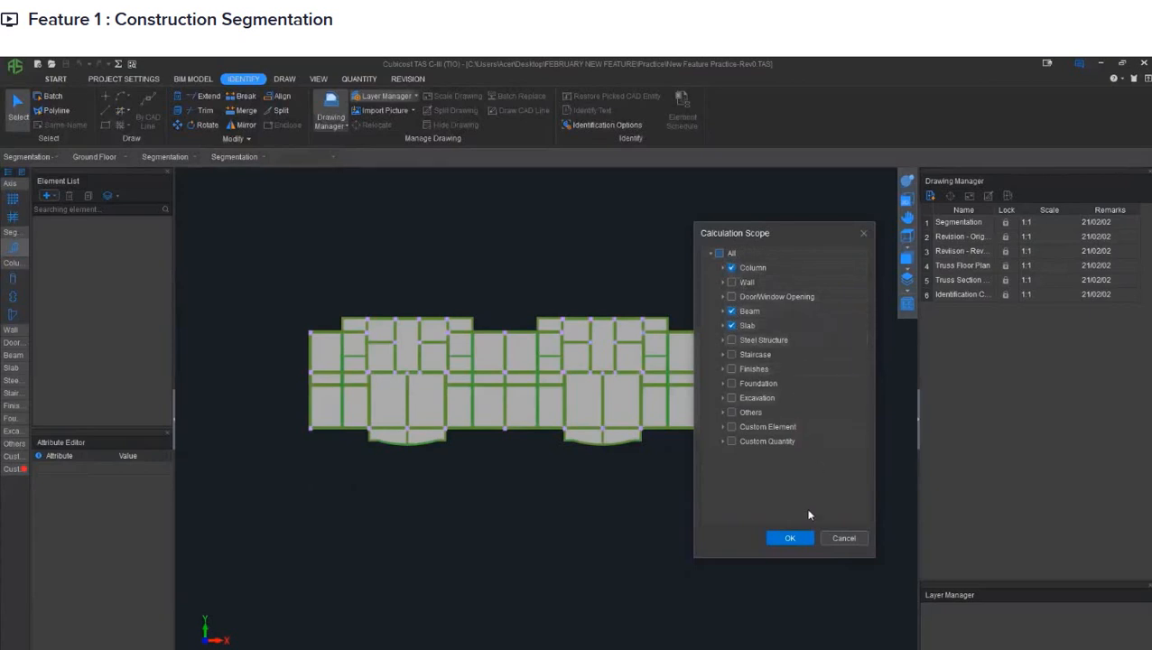
pyautogui.click(789, 538)
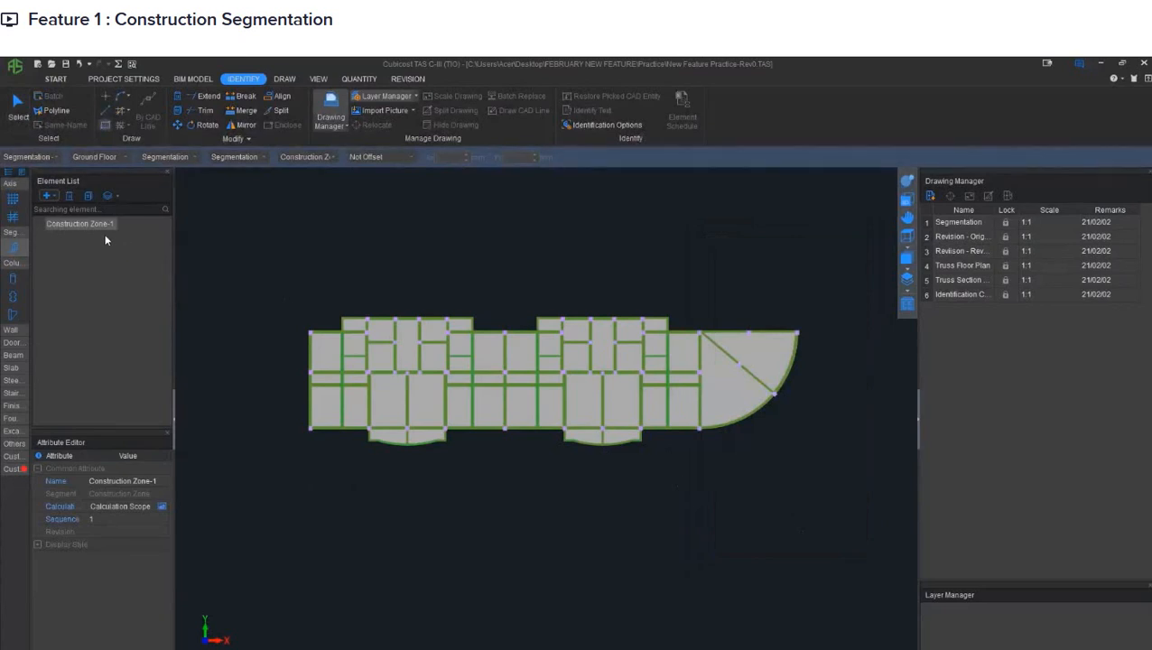
# - Copy the construction zone element twice to get three zones in total
pyautogui.moveTo(452, 233); pyautogui.dragTo(427, 240, button='middle')
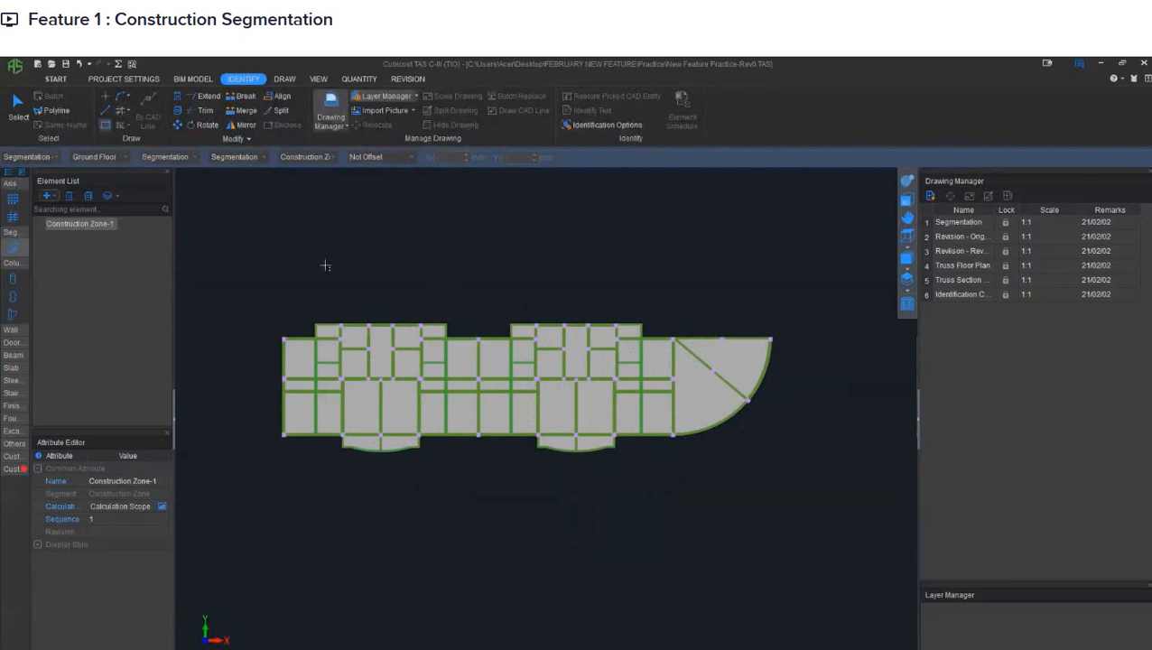
pyautogui.click(88, 196)
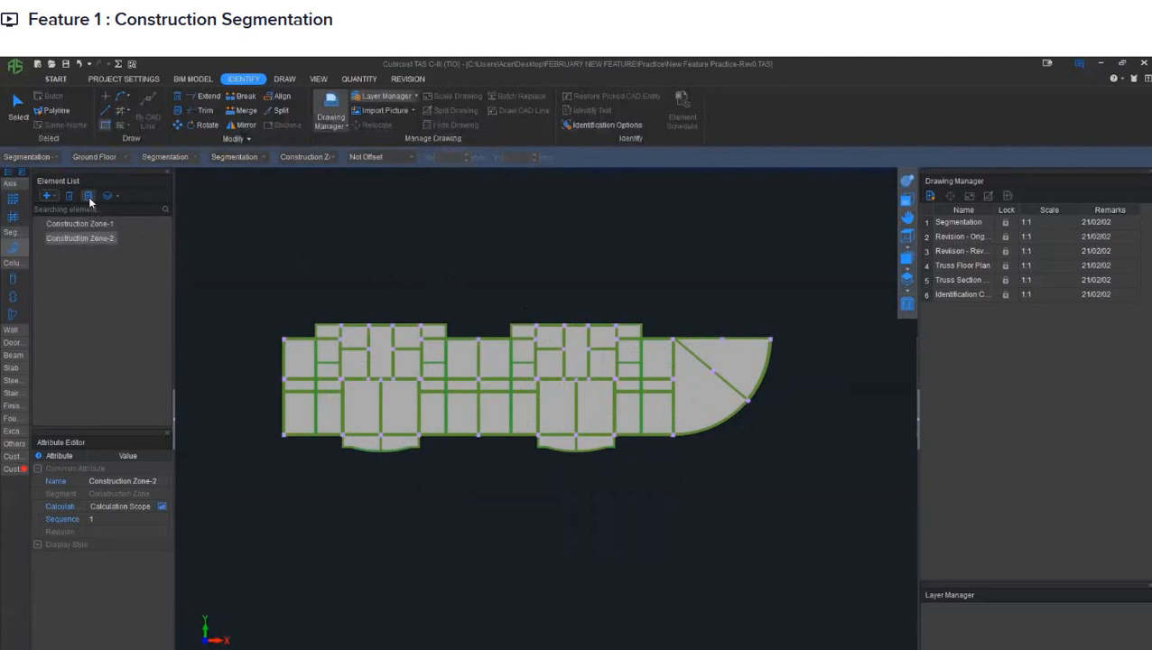
pyautogui.click(89, 196)
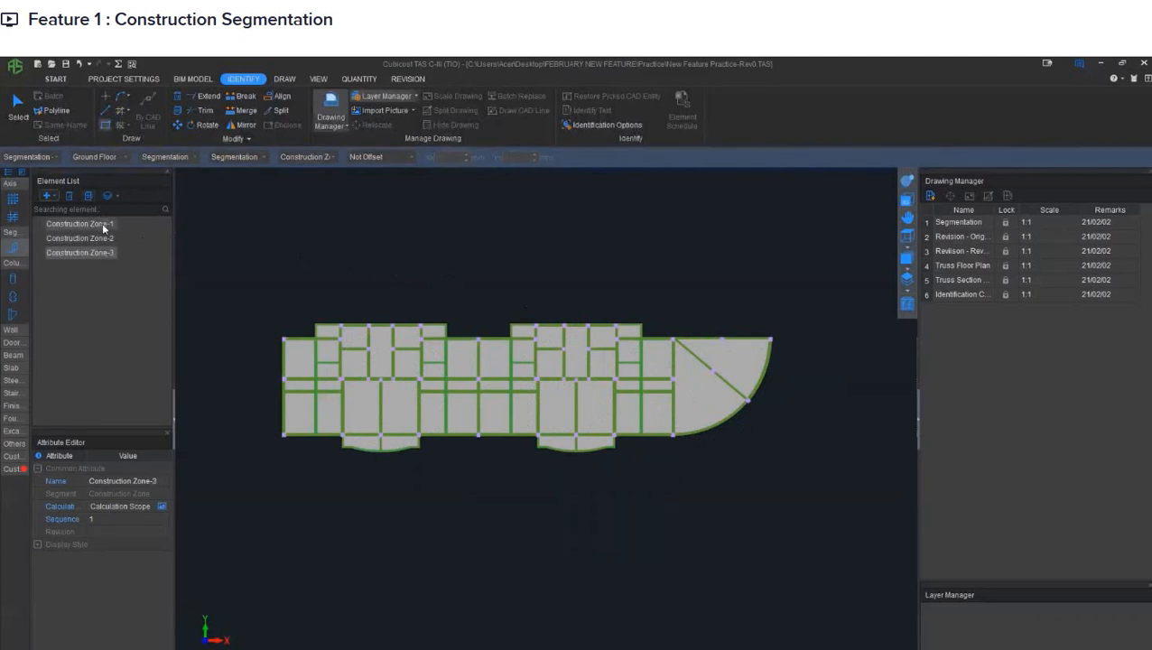
# - Set the fill color of Construction Zone-1 to light orange in its display style
pyautogui.click(102, 226)
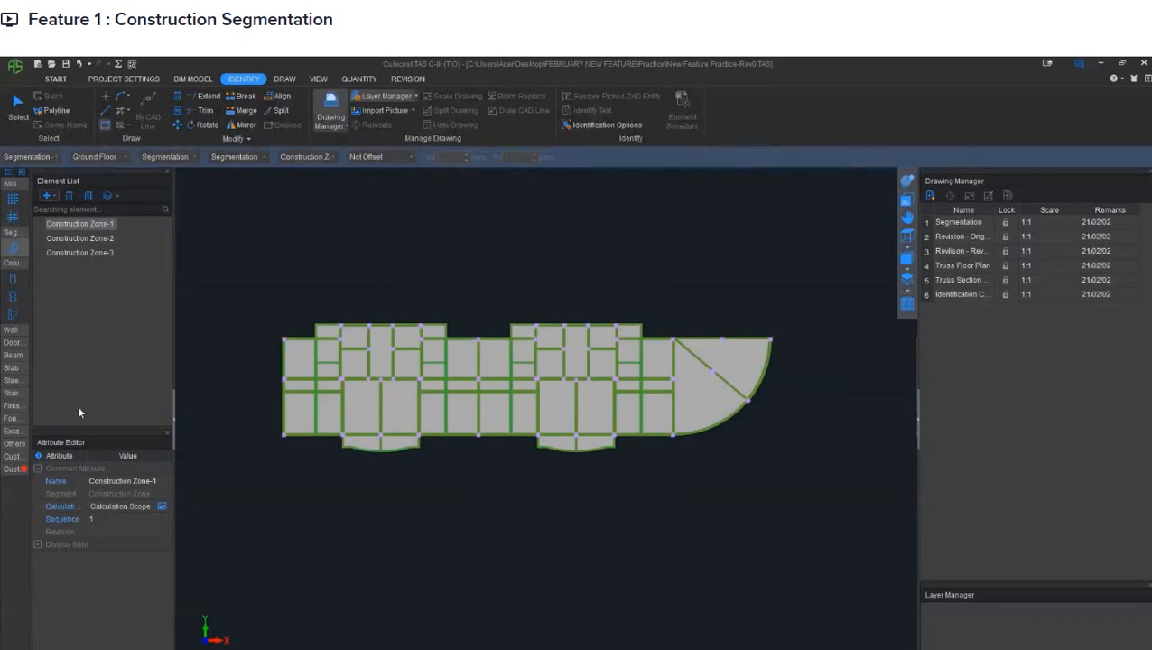
pyautogui.click(37, 544)
pyautogui.click(127, 556)
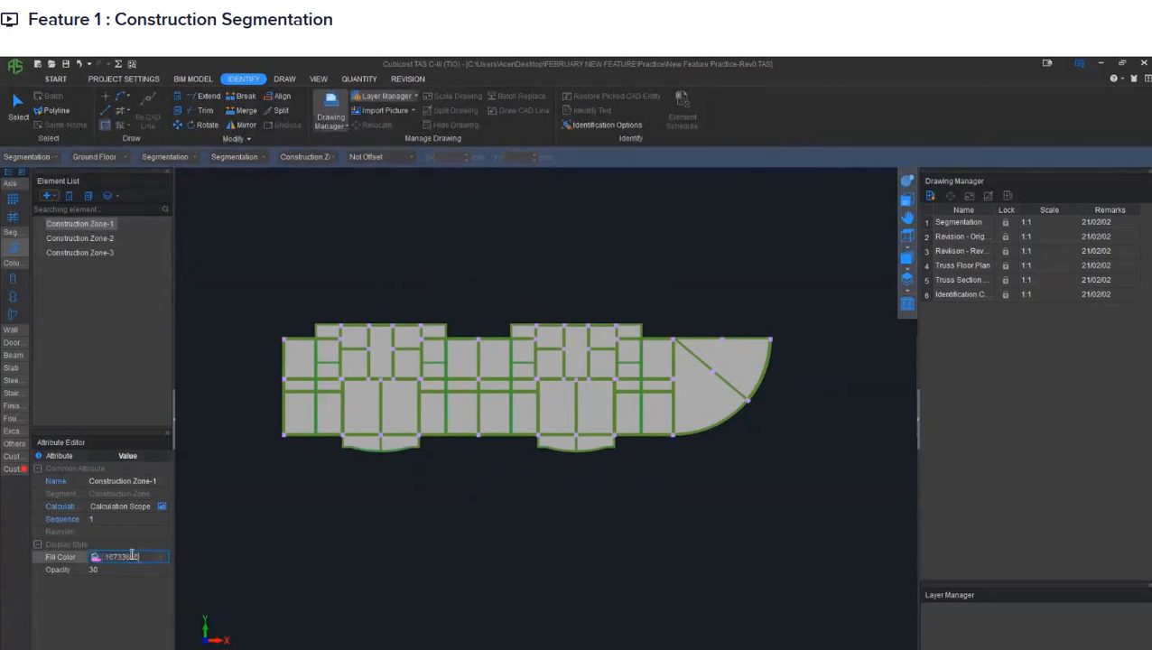
pyautogui.click(160, 556)
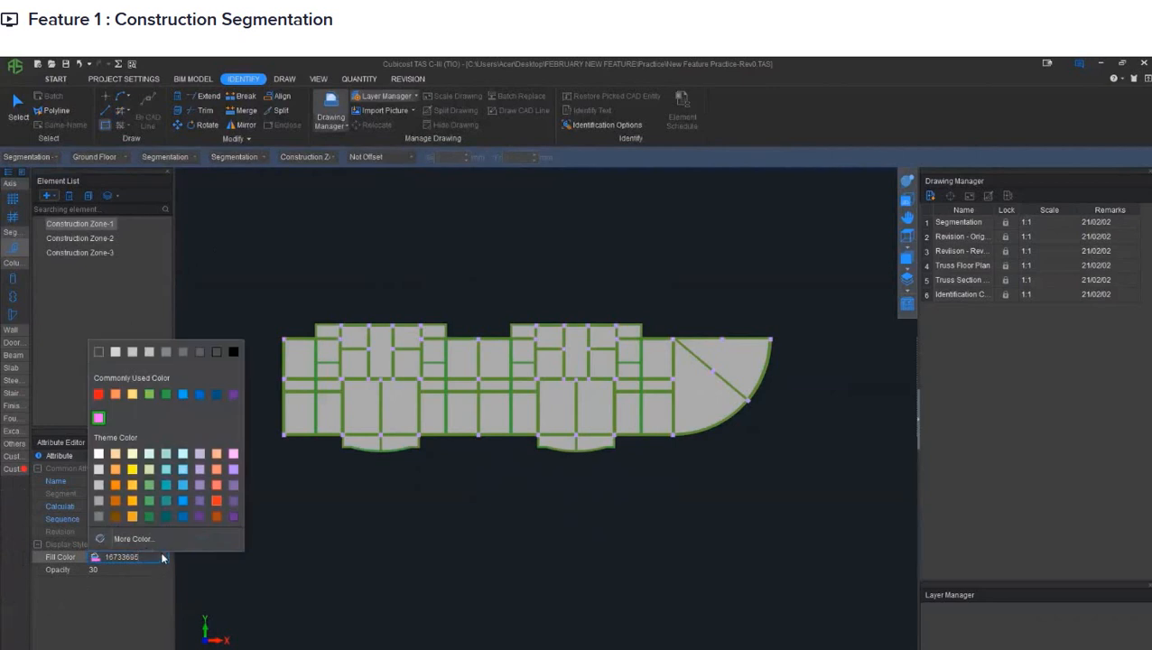
pyautogui.click(117, 470)
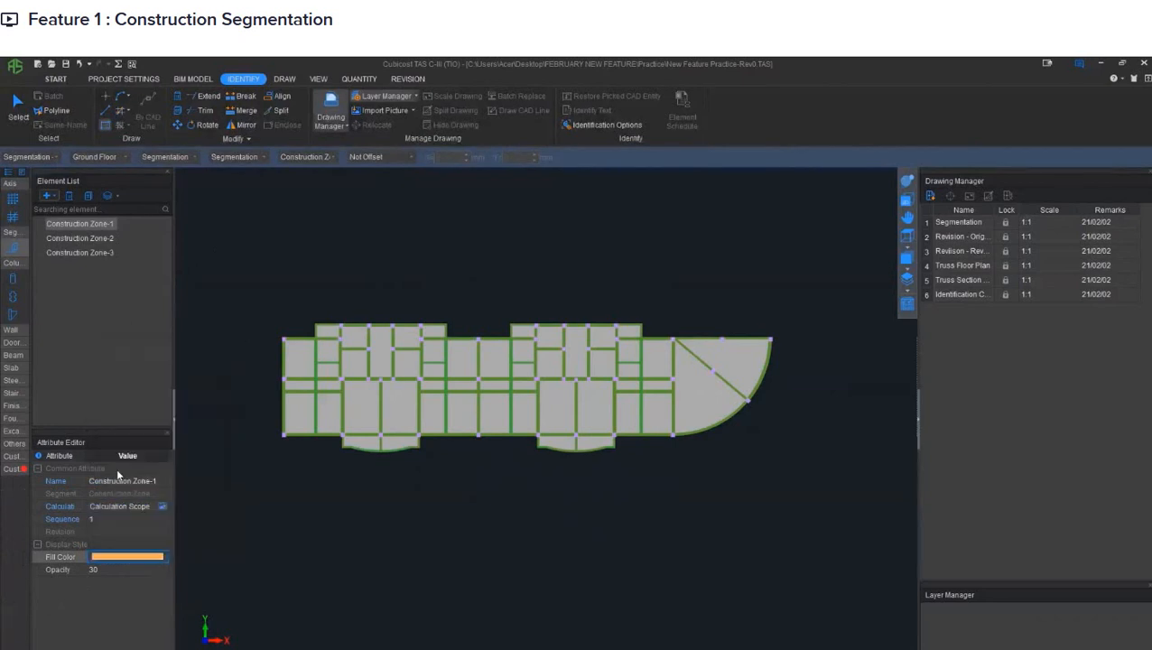
# - Set the fill color of Construction Zone-2 to red-orange
pyautogui.click(107, 238)
pyautogui.click(161, 560)
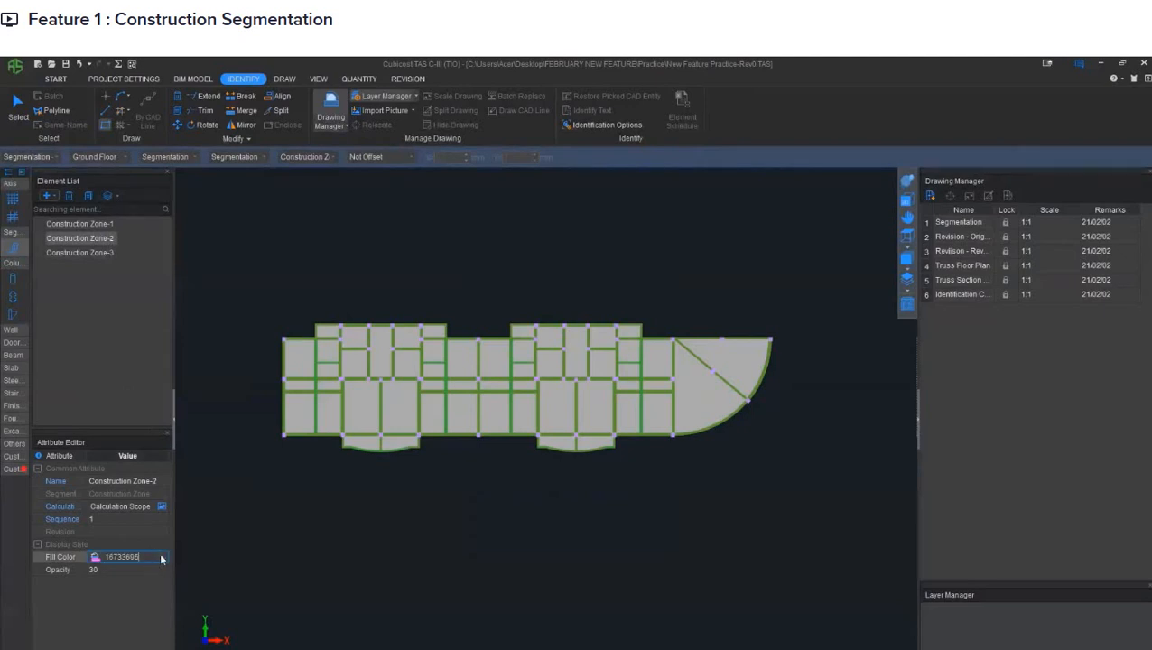
pyautogui.click(162, 558)
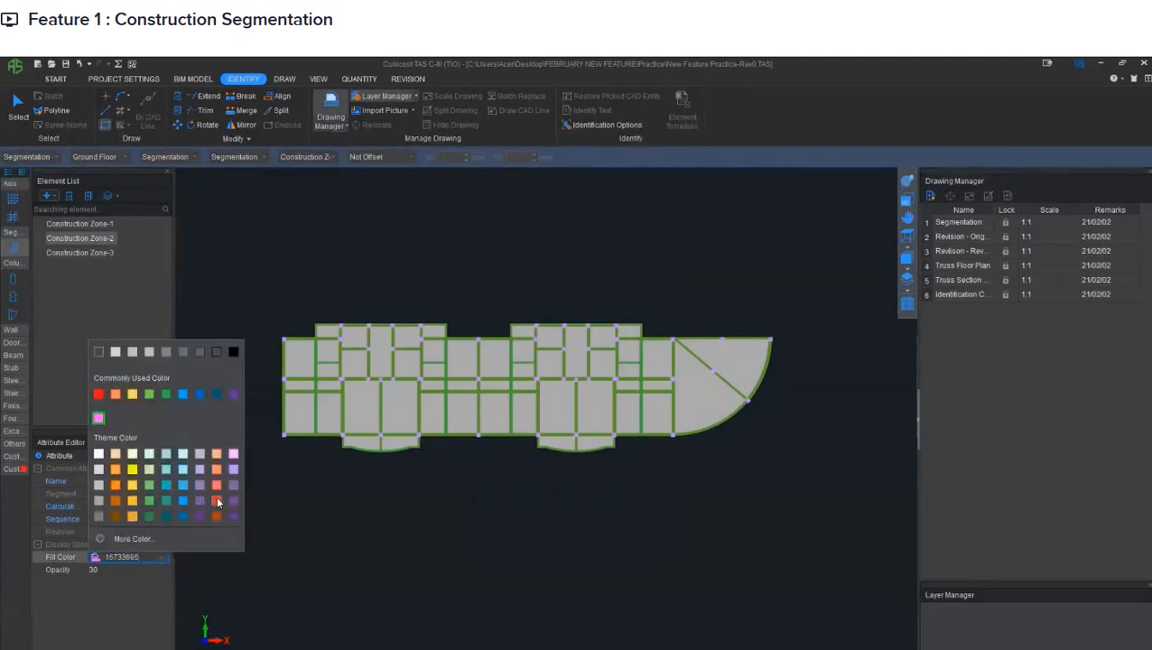
pyautogui.click(216, 498)
# - Set the fill color of Construction Zone-3 to blue
pyautogui.click(108, 253)
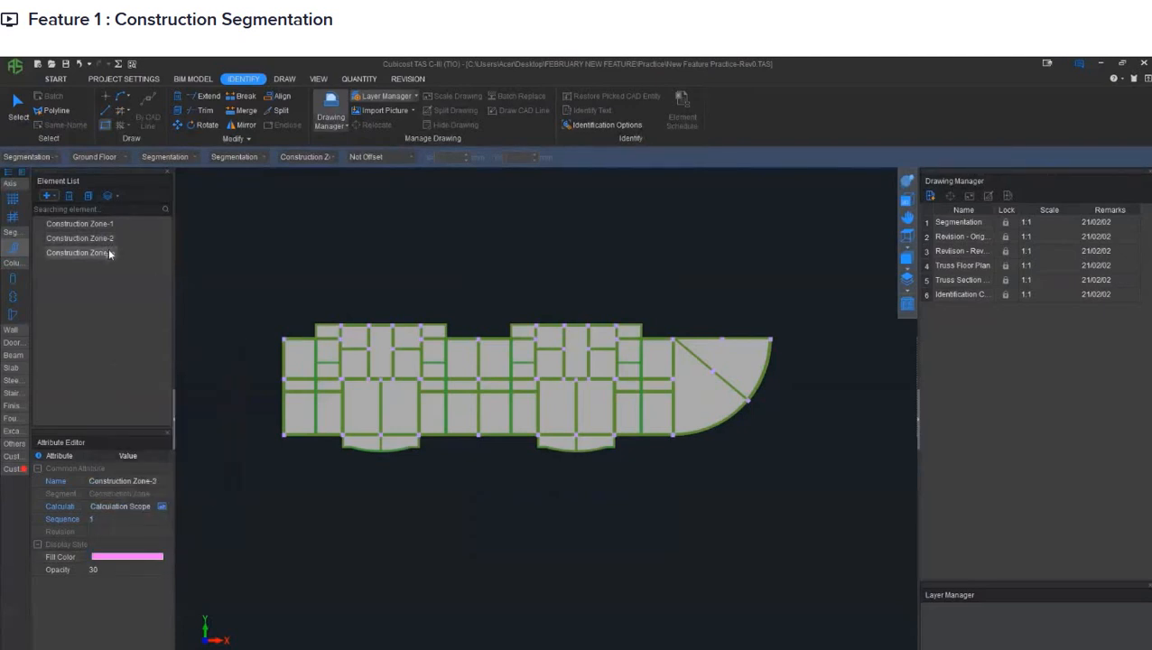
pyautogui.click(161, 557)
pyautogui.click(162, 556)
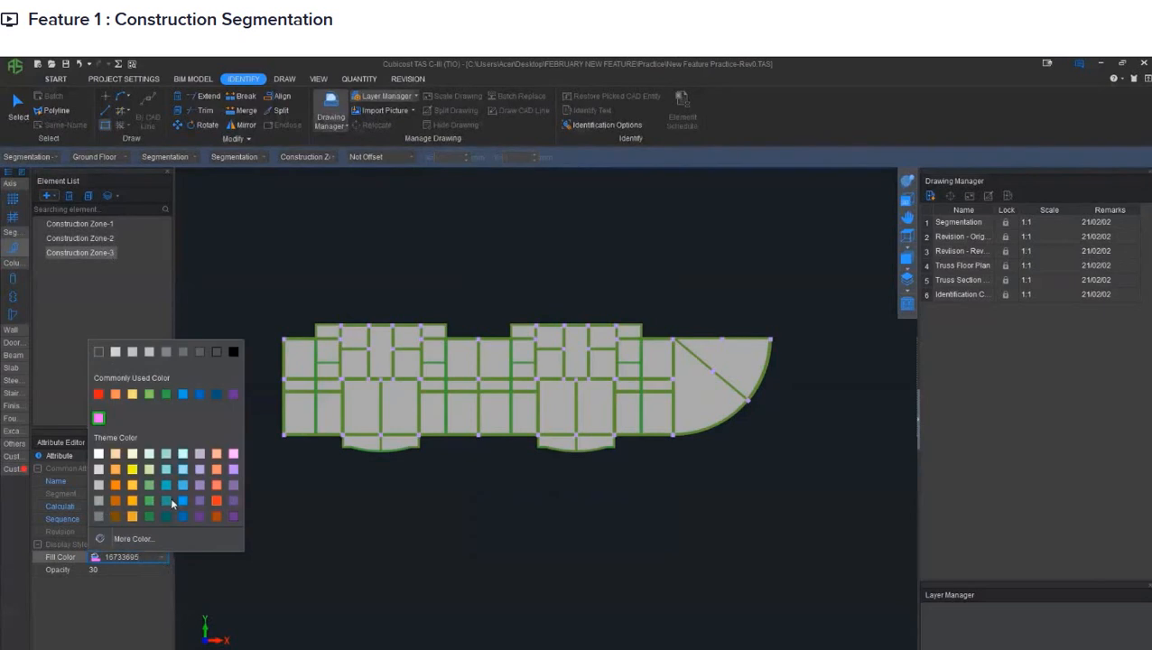
pyautogui.click(184, 394)
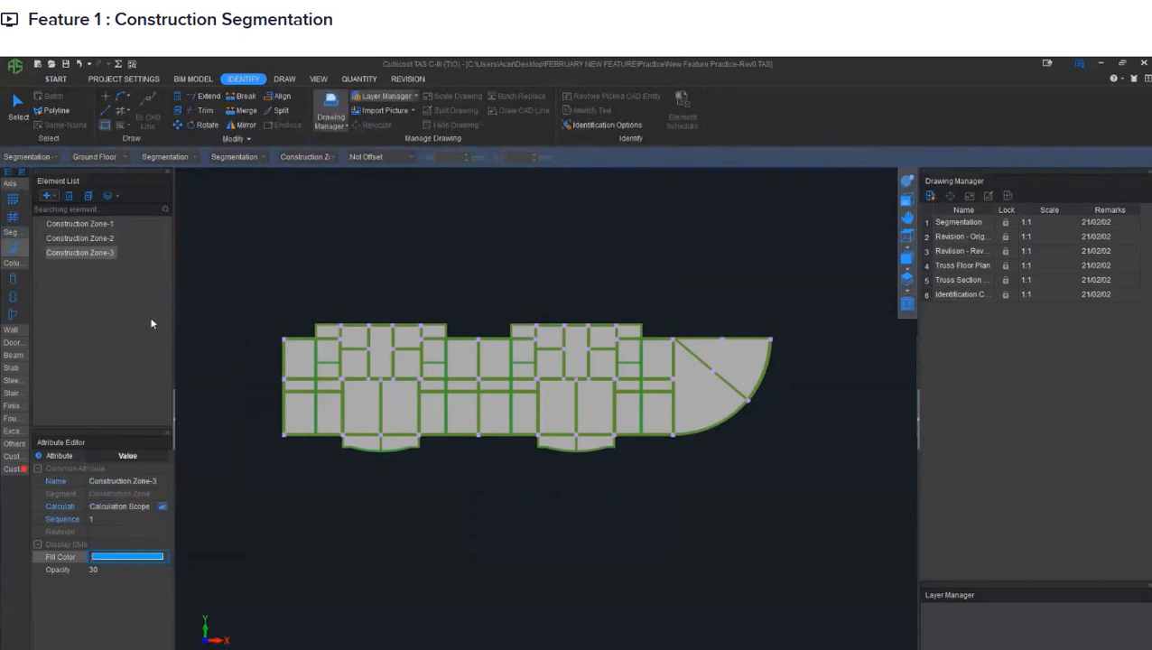
# - Draw Construction Zone-1 as a rectangle enclosing the building's left wing, ending midway between the two projecting bays
pyautogui.click(107, 225)
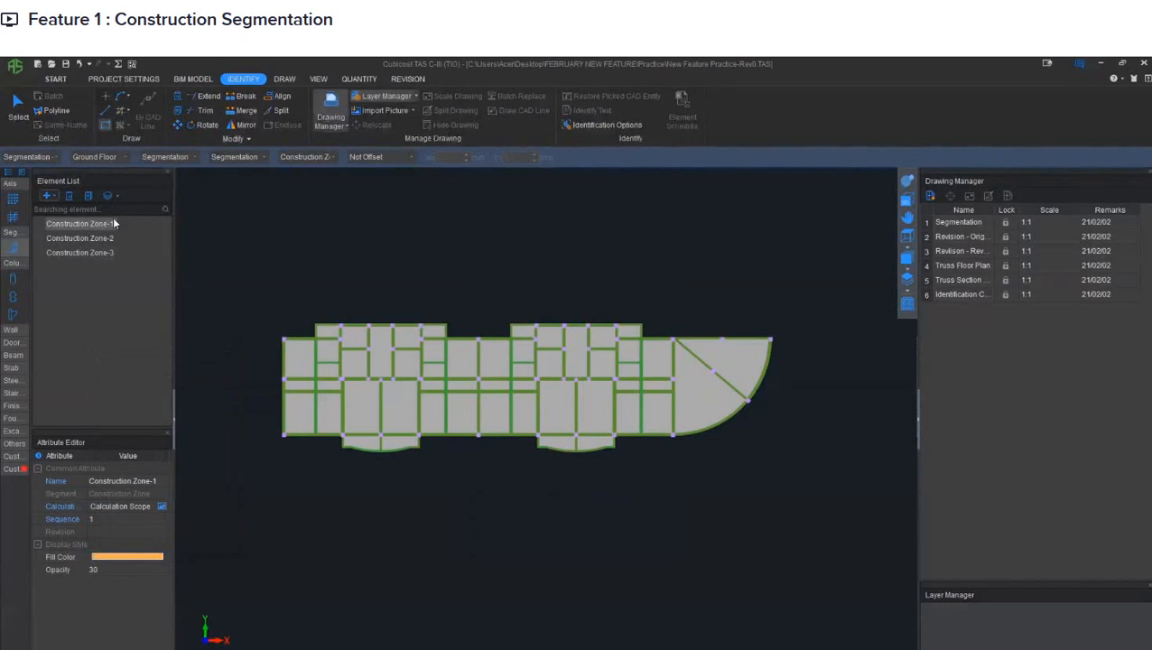
pyautogui.click(283, 80)
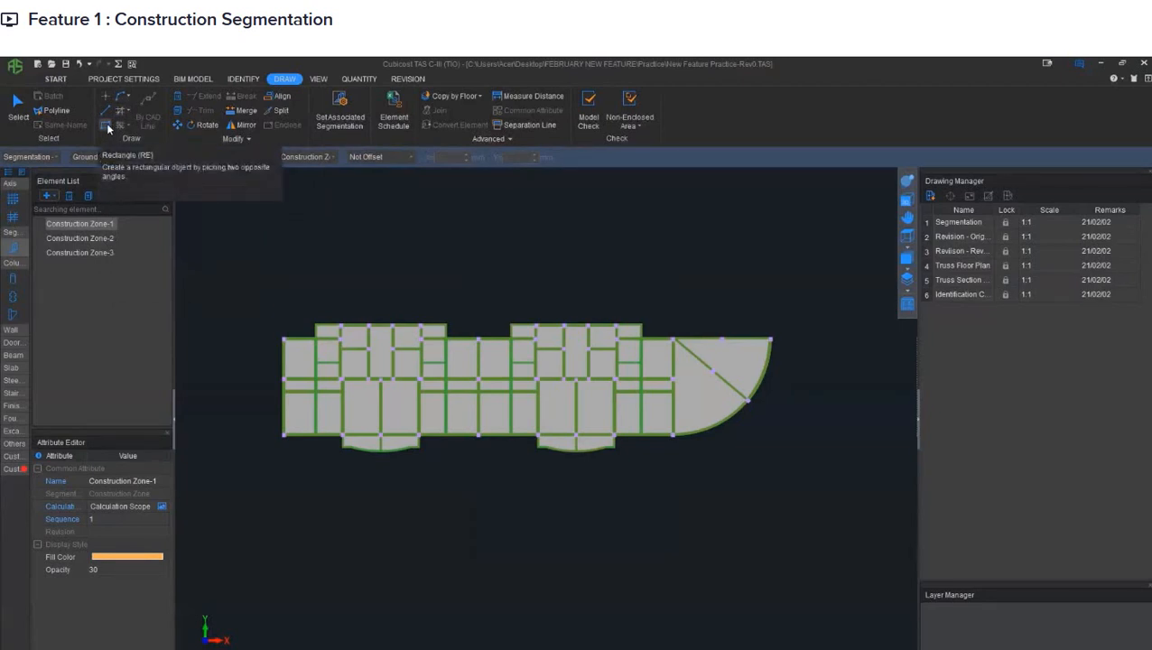
pyautogui.click(108, 128)
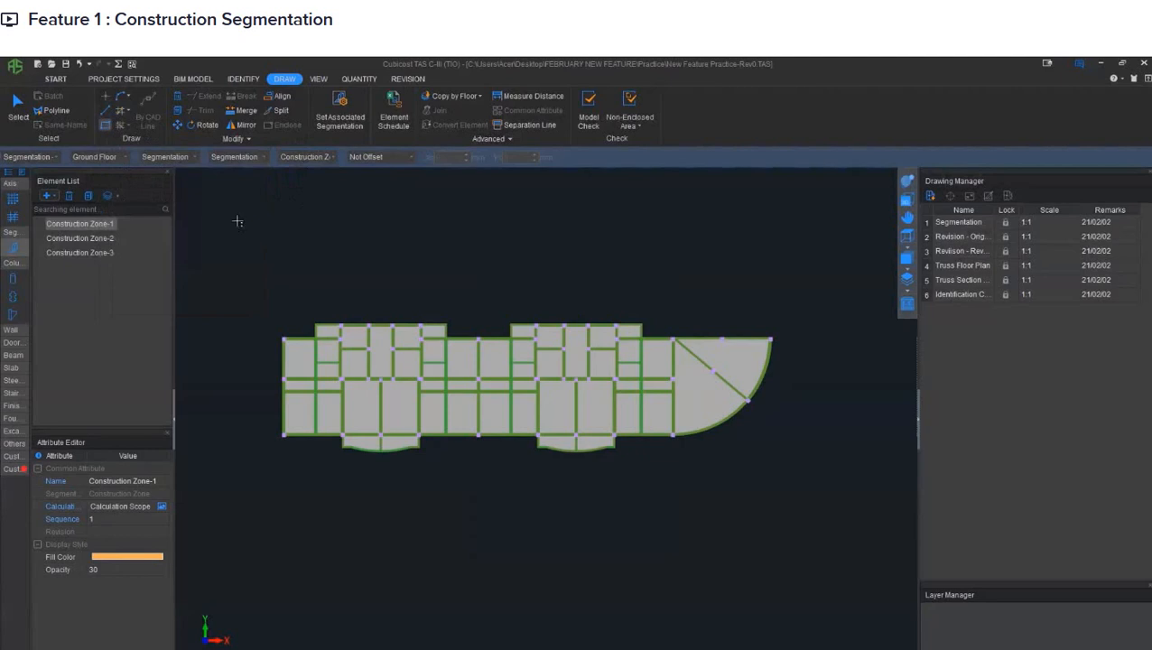
pyautogui.click(239, 221)
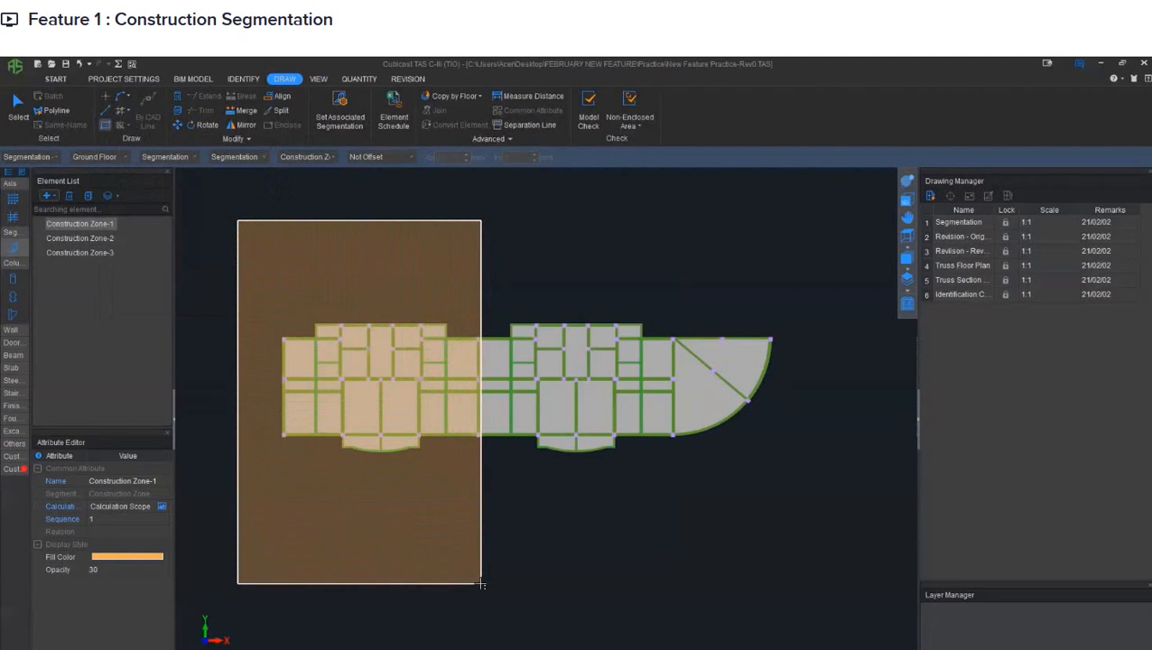
pyautogui.click(479, 575)
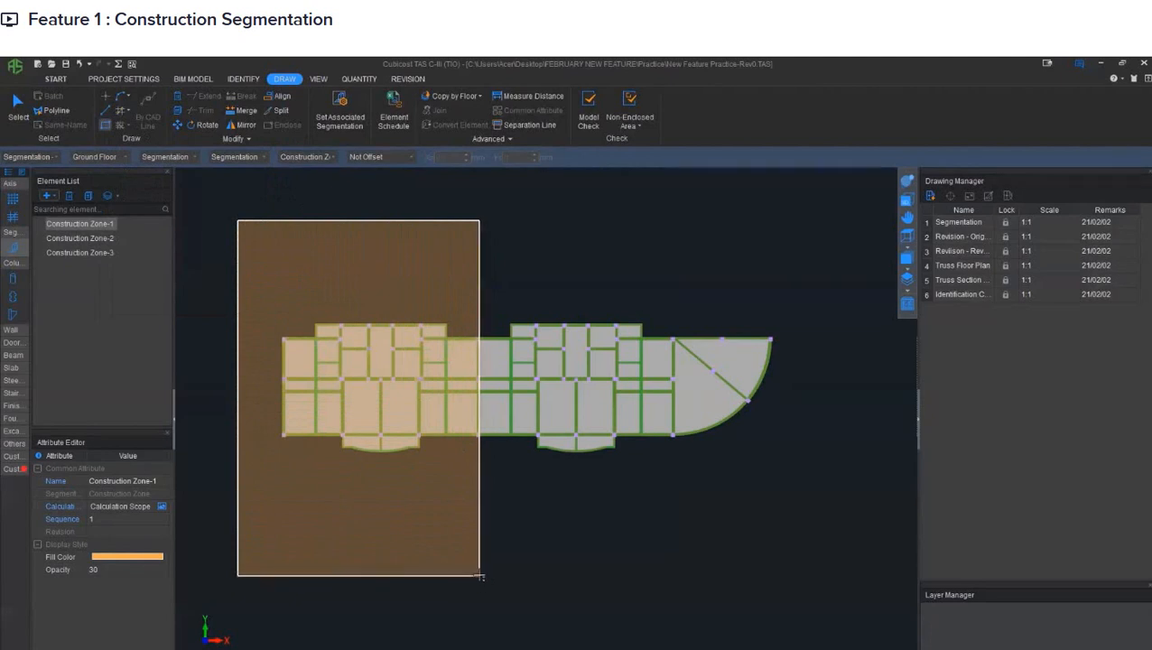
# - Draw Construction Zone-2 as a rectangle adjoining the first zone, covering the second bay up to the curved end
pyautogui.click(108, 238)
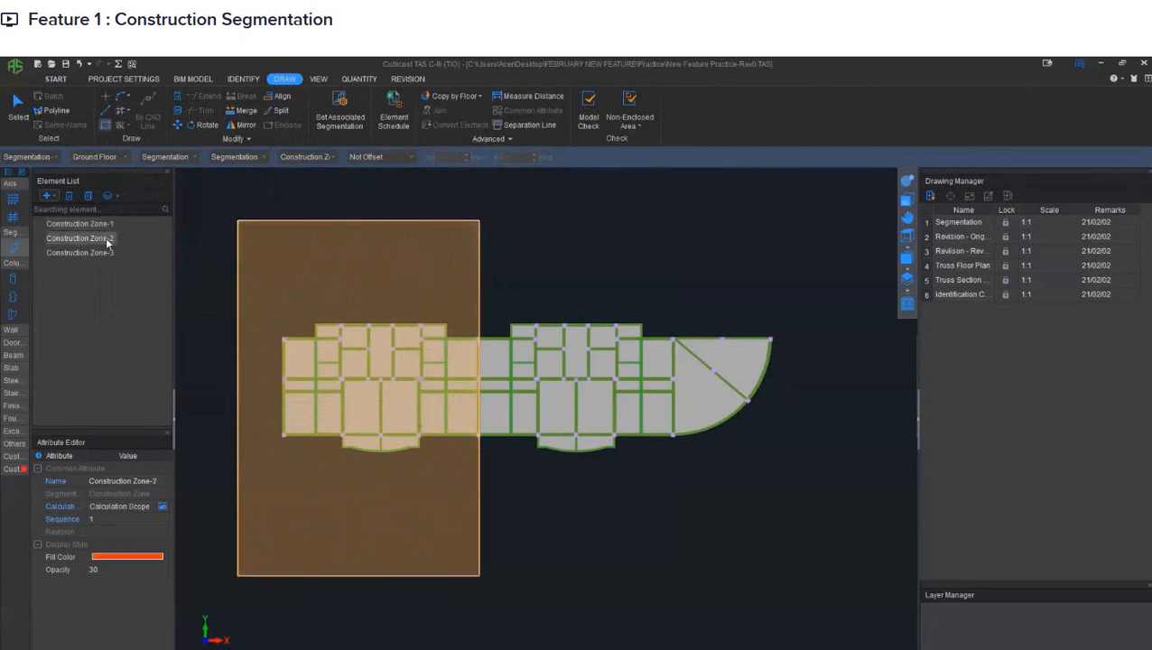
pyautogui.click(477, 221)
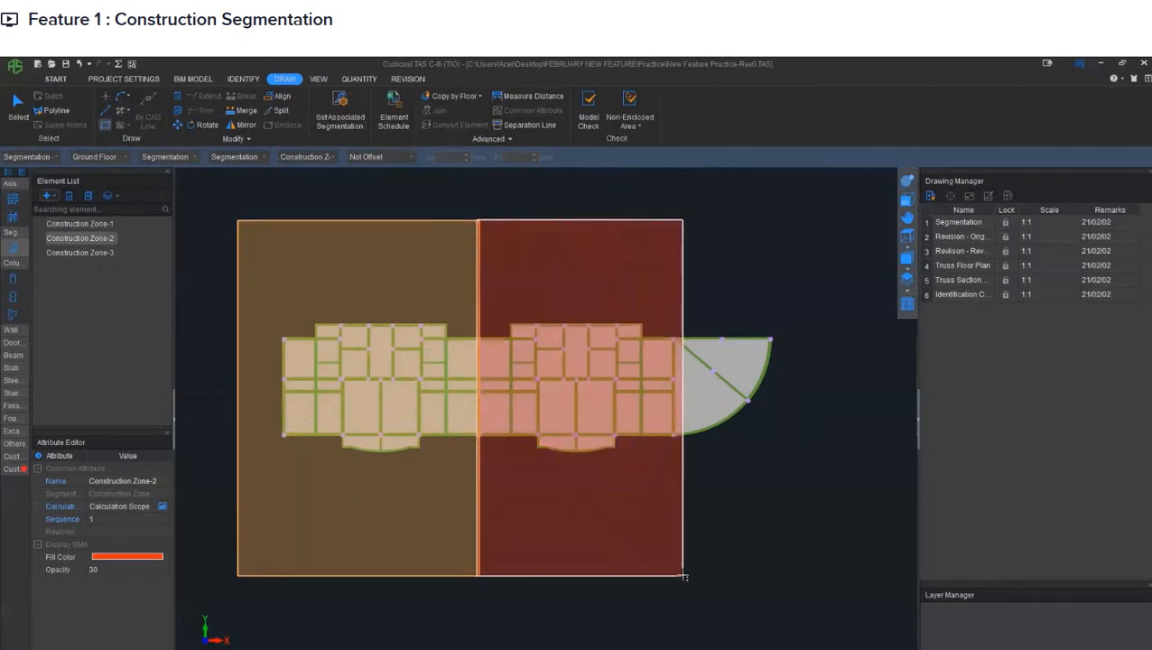
pyautogui.click(682, 577)
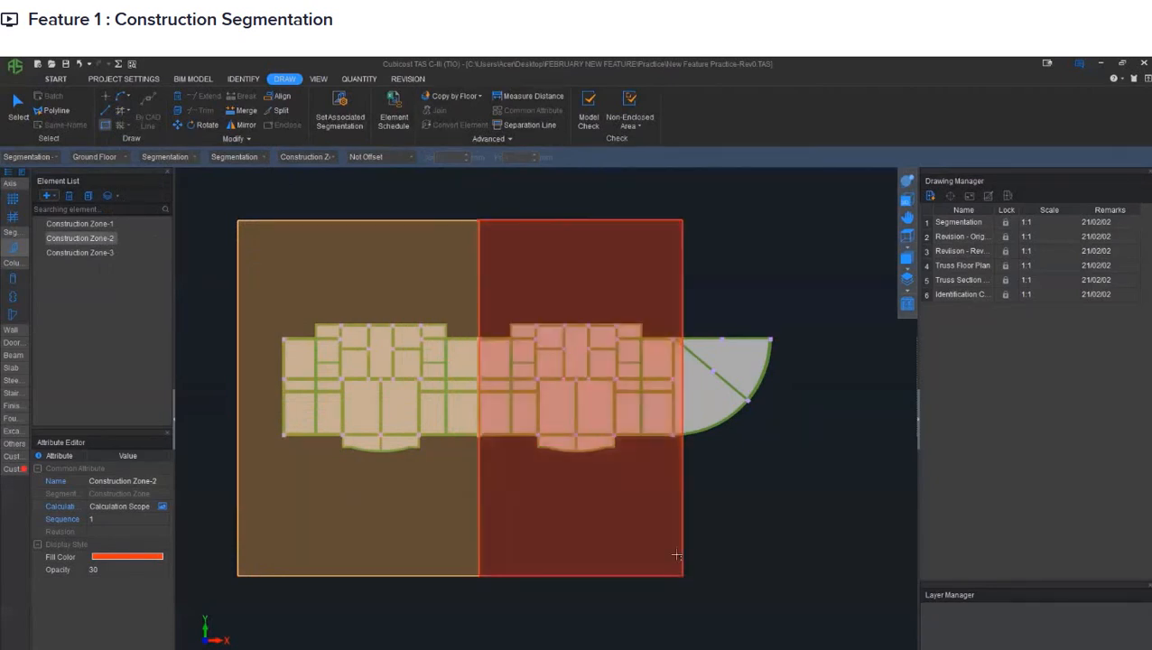
pyautogui.click(481, 235)
# - Draw Construction Zone-3 as a rectangle adjoining the second zone and enclosing the building's curved end
pyautogui.click(103, 252)
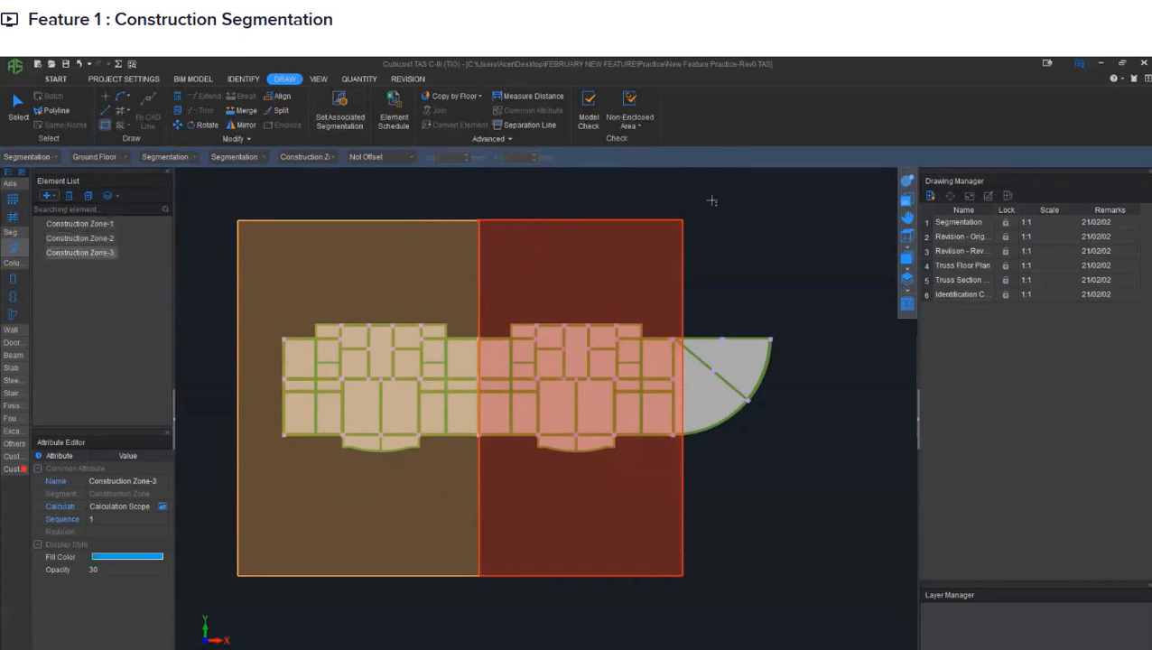
pyautogui.click(682, 218)
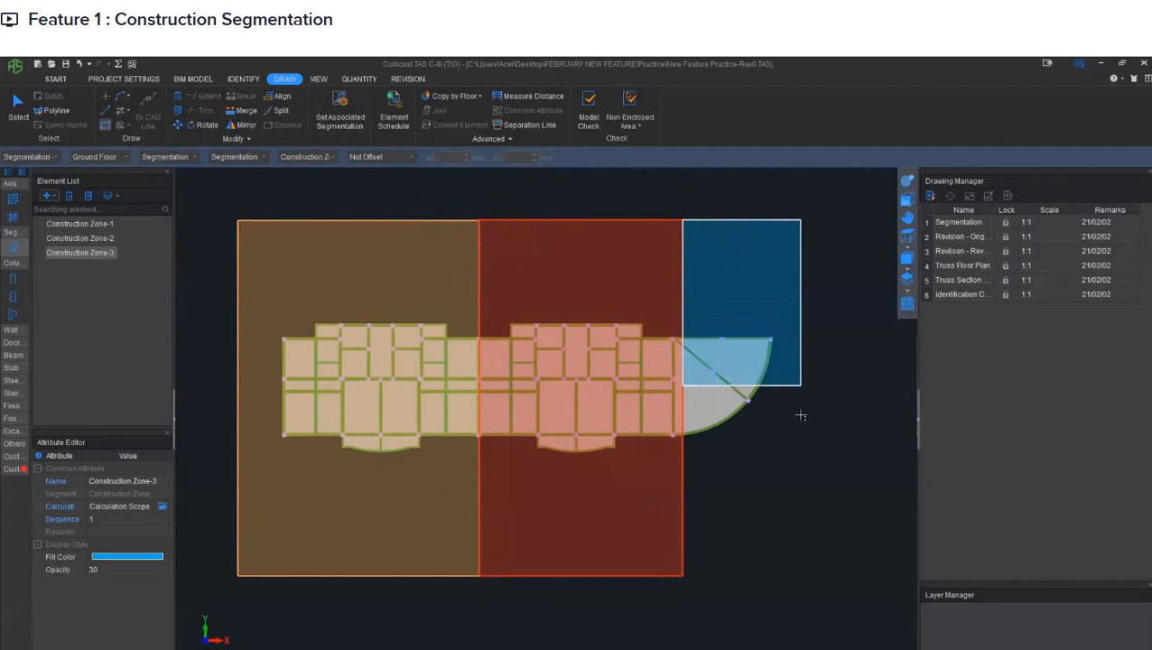
pyautogui.click(820, 574)
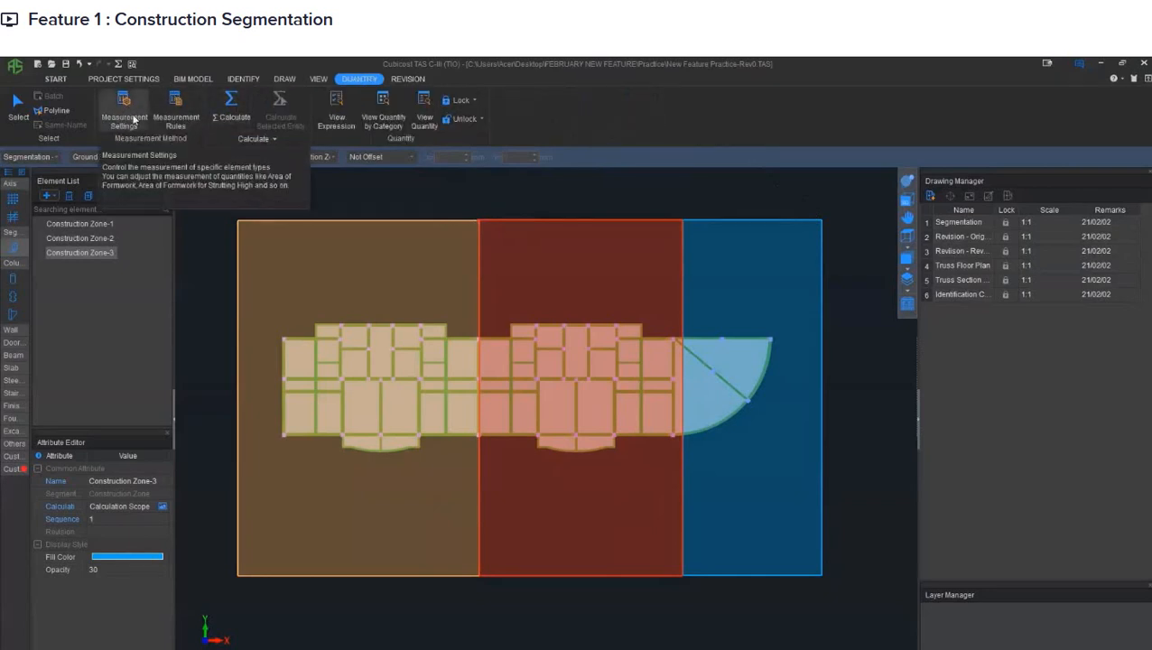
# - Run the summary calculation for the Ground Floor of the Segmentation - Construction Module
pyautogui.click(231, 109)
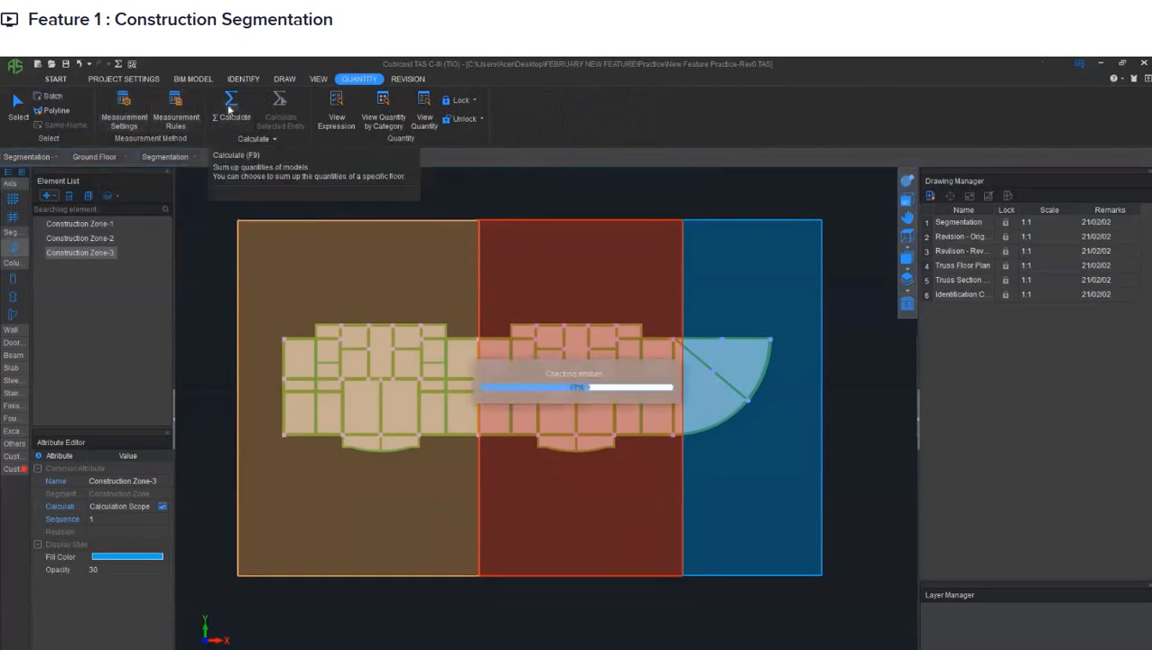
pyautogui.moveTo(538, 287); pyautogui.dragTo(420, 270)
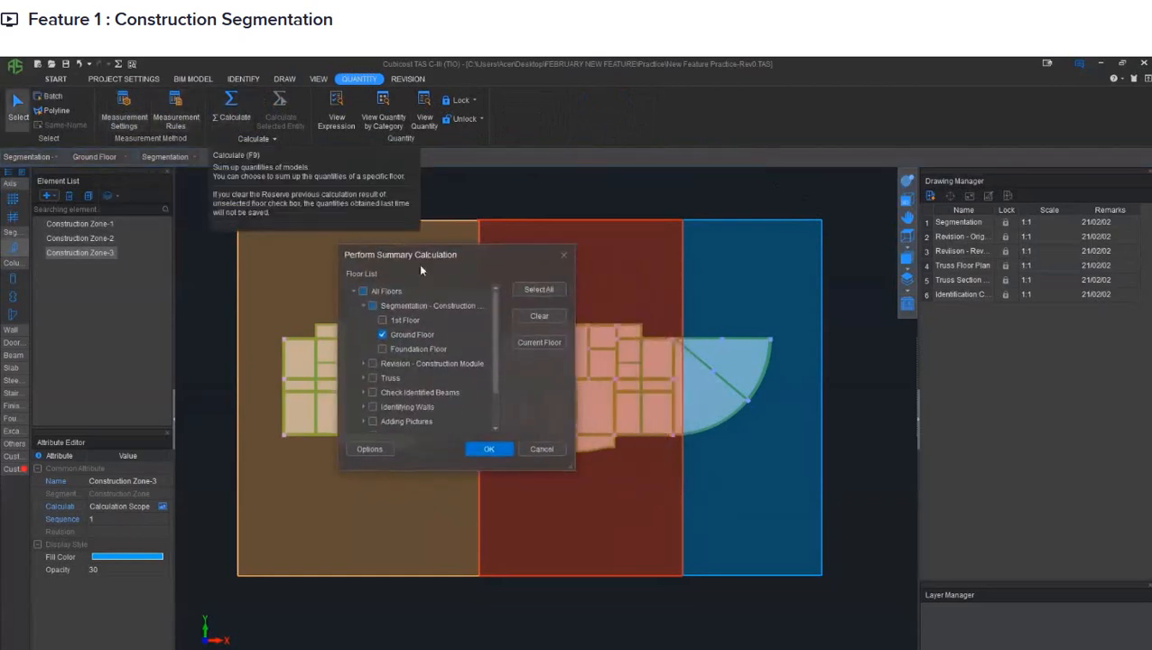
pyautogui.click(485, 449)
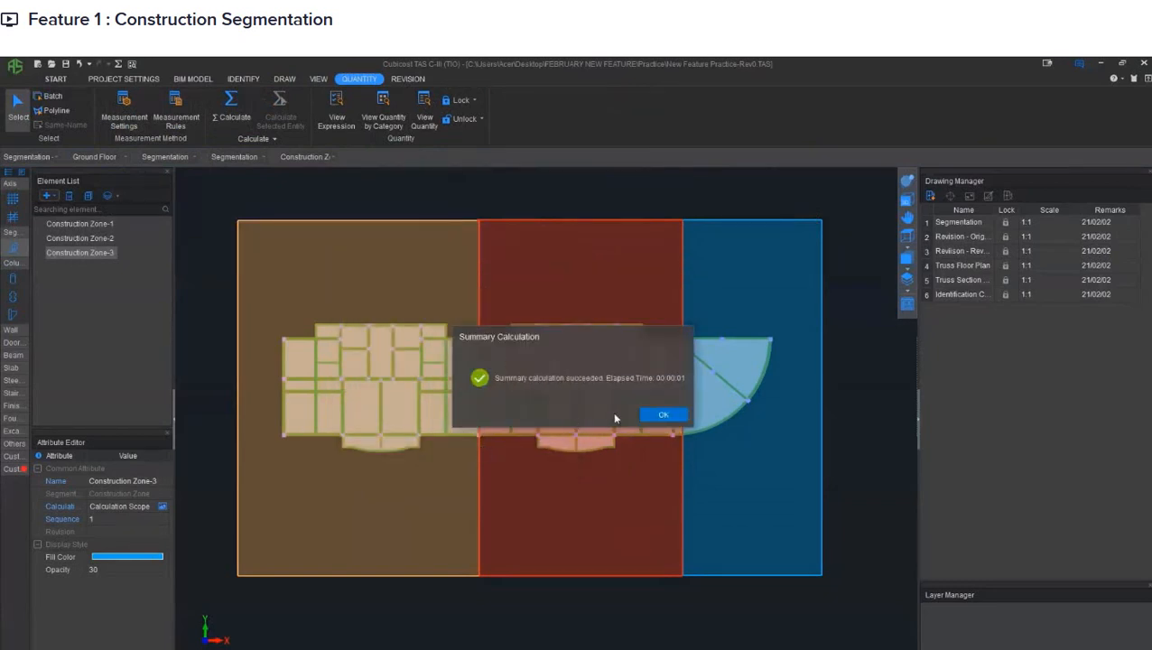
pyautogui.click(648, 416)
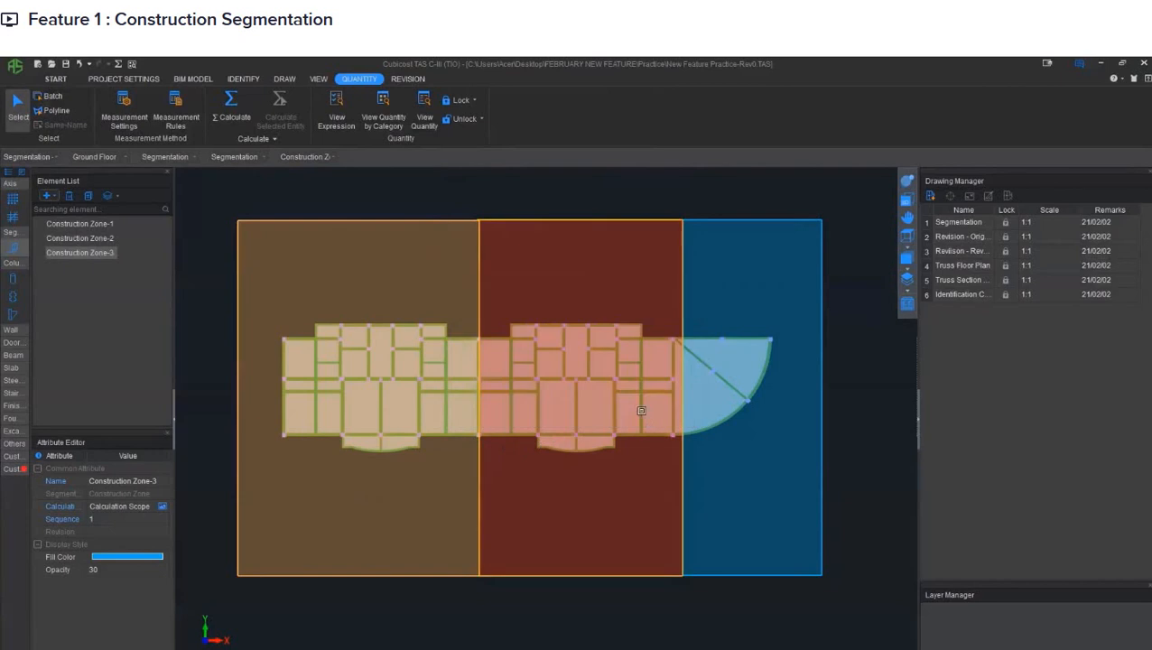
# - View the quantities by category for the Segmentation - Construction Module, including its Ground Floor
pyautogui.click(392, 127)
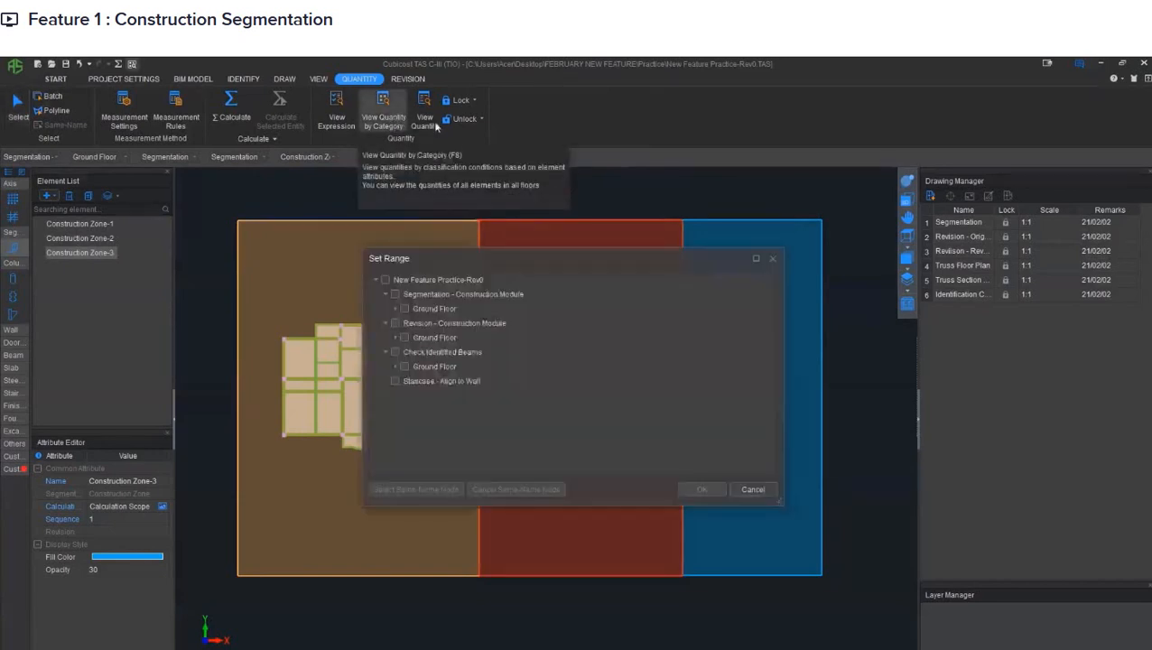
pyautogui.click(394, 295)
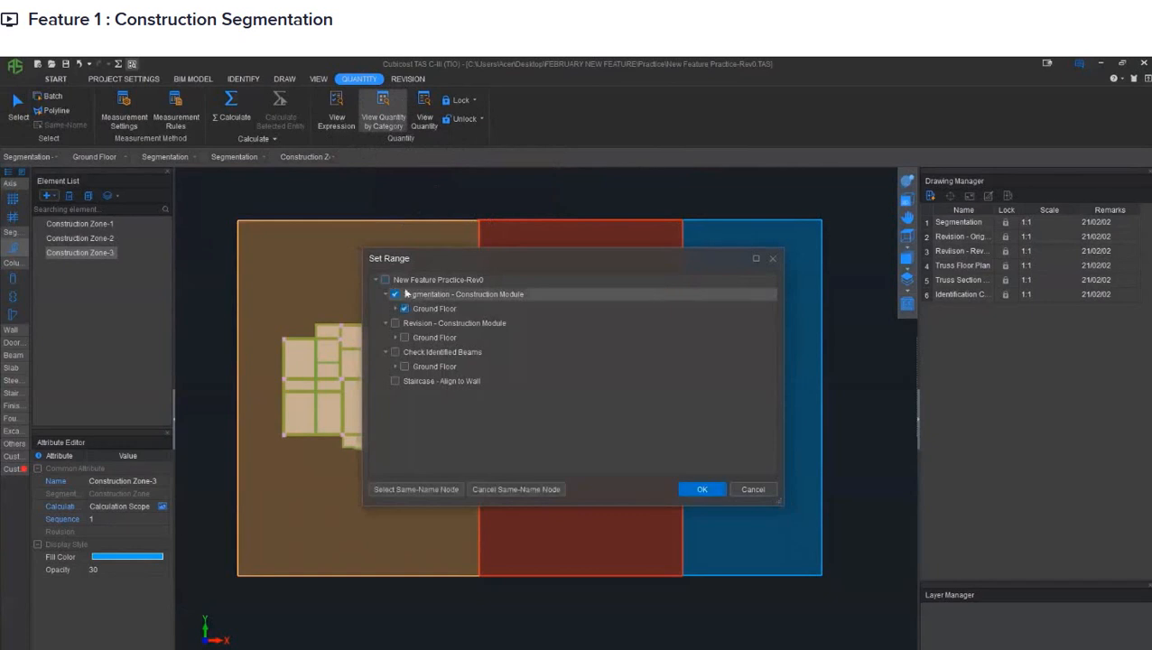
pyautogui.click(702, 491)
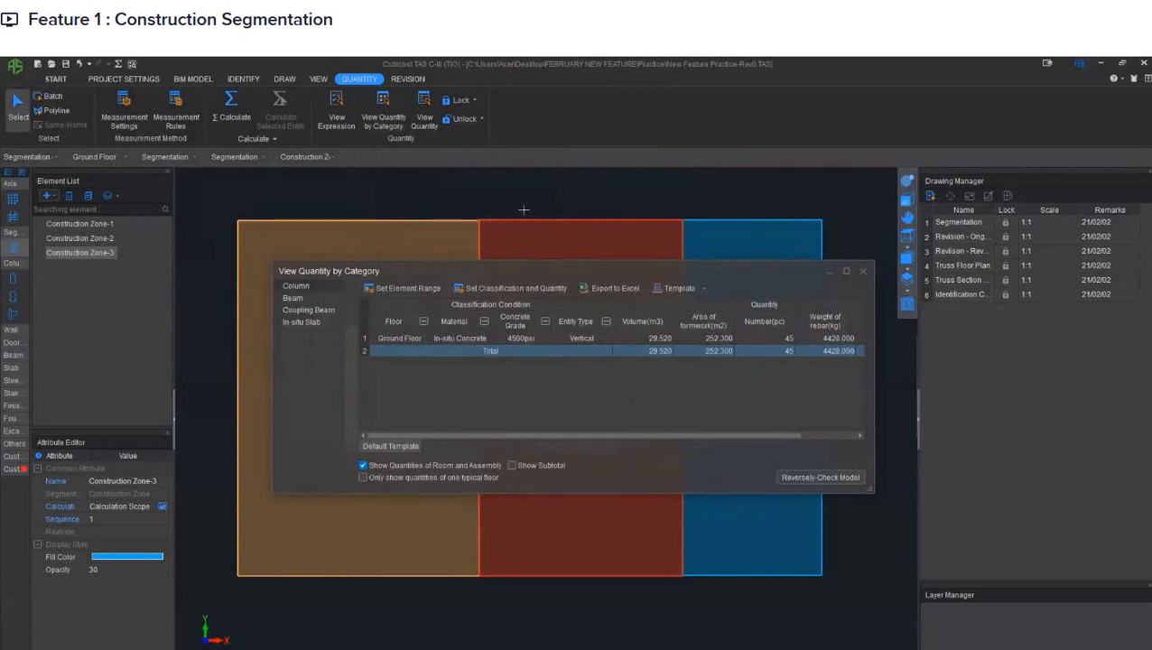
# - Add Construction Zone as a classification condition for the column quantities, review the resulting table and close it
pyautogui.click(525, 289)
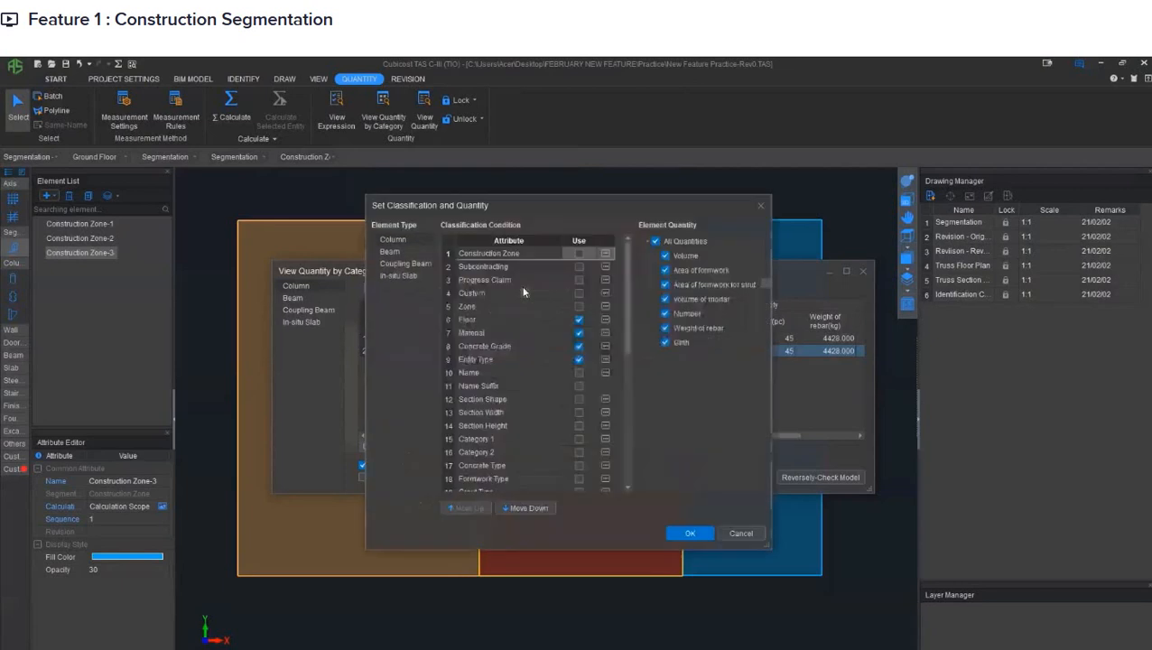
pyautogui.click(577, 255)
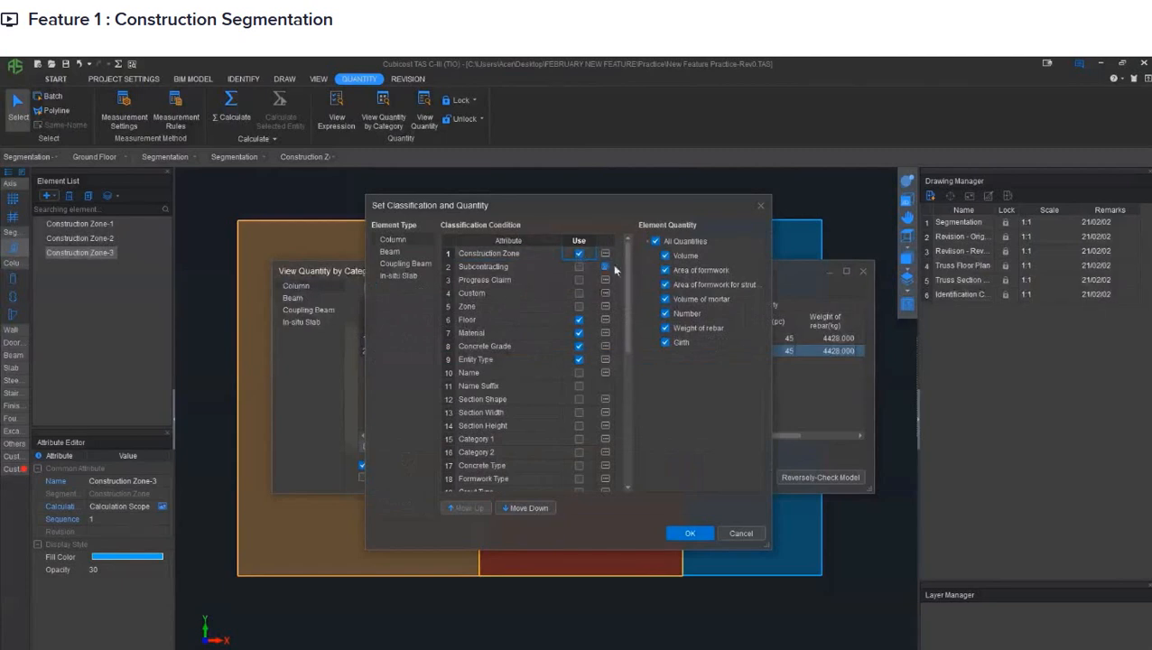
pyautogui.click(691, 532)
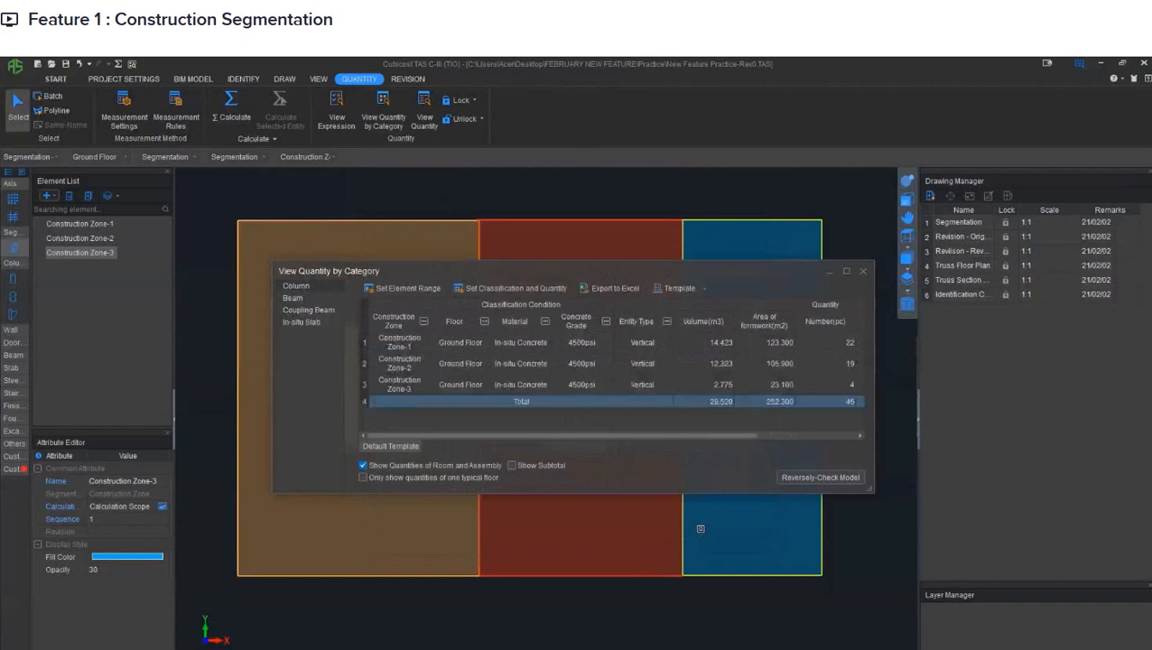
pyautogui.moveTo(683, 435); pyautogui.dragTo(606, 437)
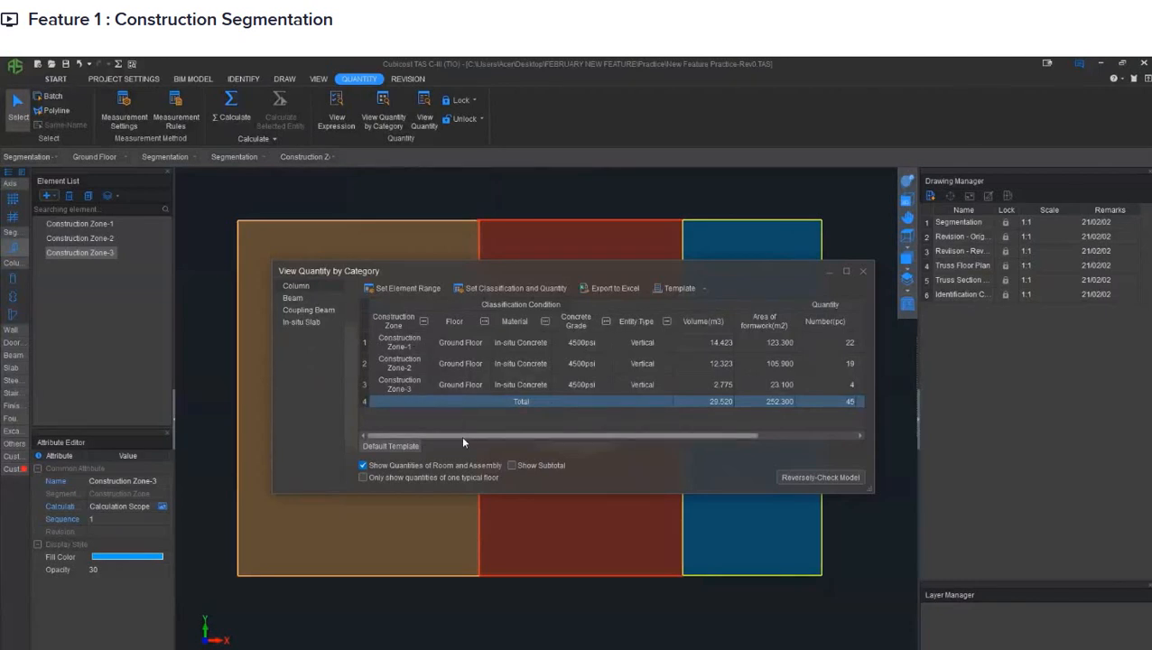
pyautogui.moveTo(481, 438)
pyautogui.mouseDown()
pyautogui.moveTo(627, 441)
pyautogui.moveTo(469, 437)
pyautogui.mouseUp()
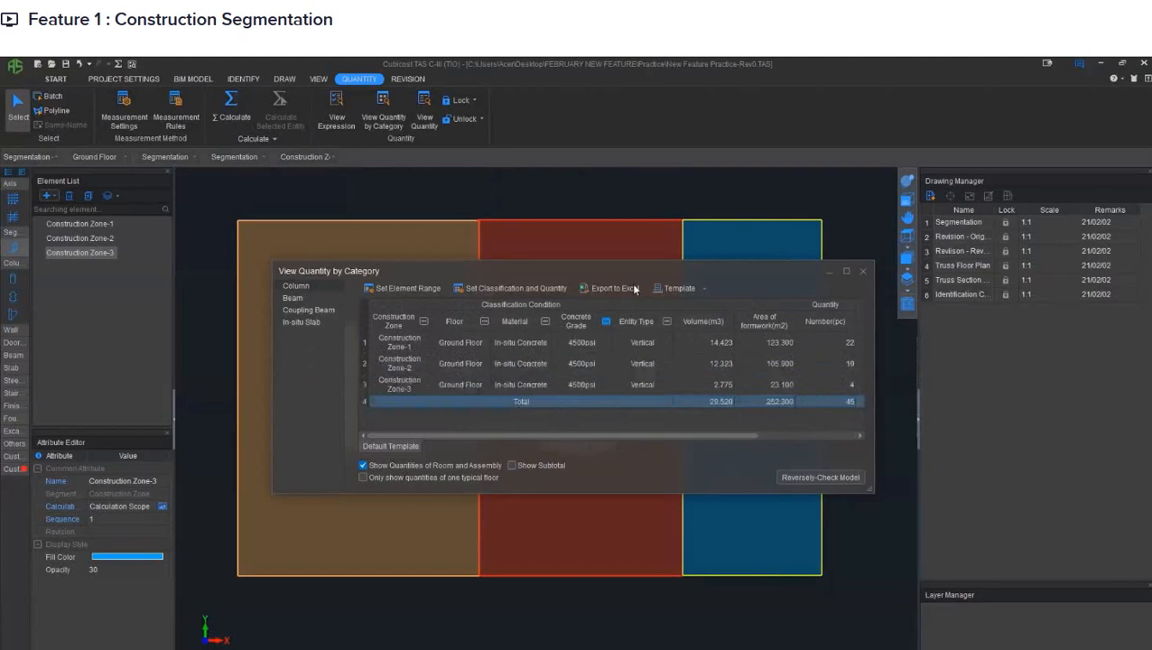
pyautogui.click(864, 272)
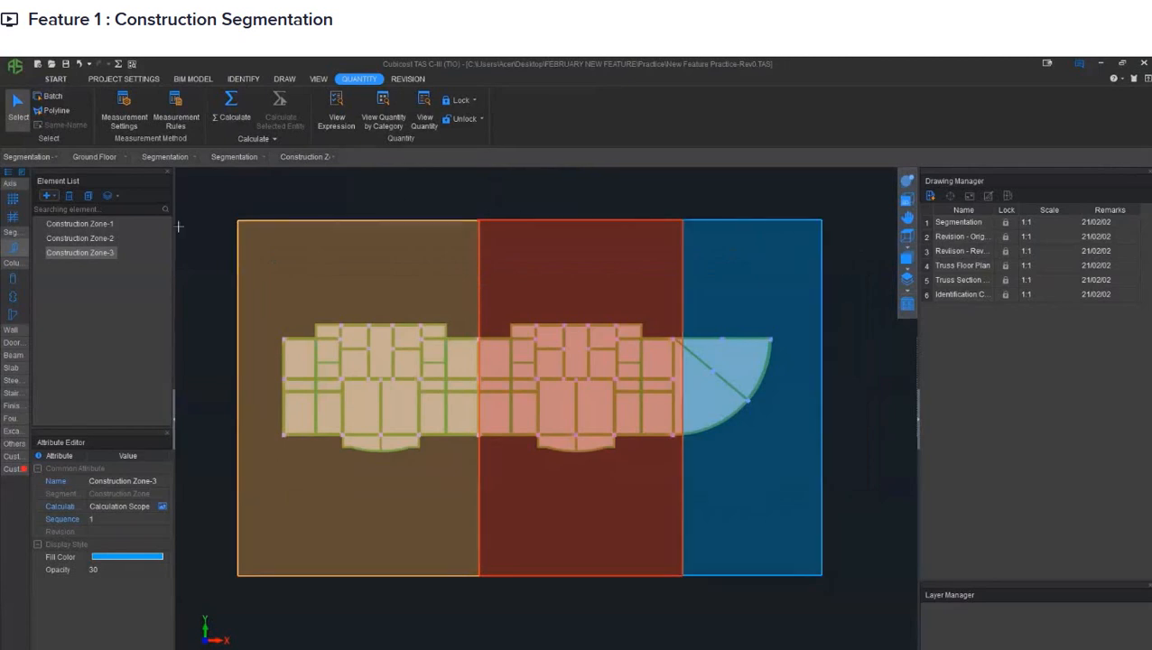
# - View the quantity expressions of the long horizontal beam that runs through Construction Zone-1 and Construction Zone-2
pyautogui.click(12, 355)
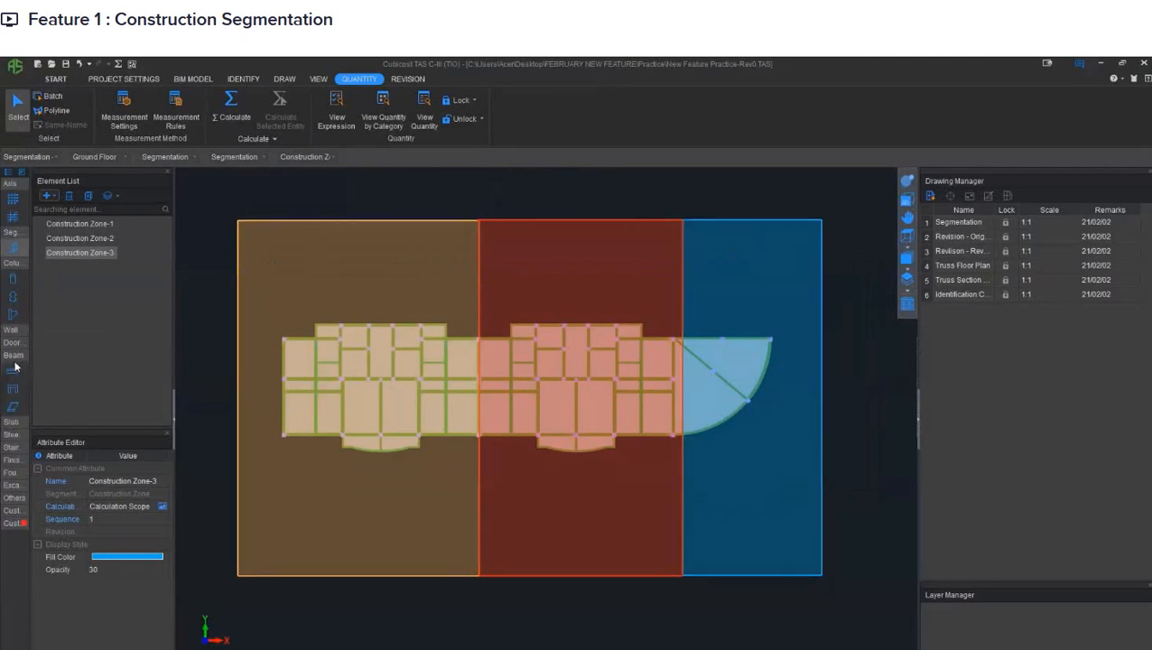
pyautogui.click(13, 371)
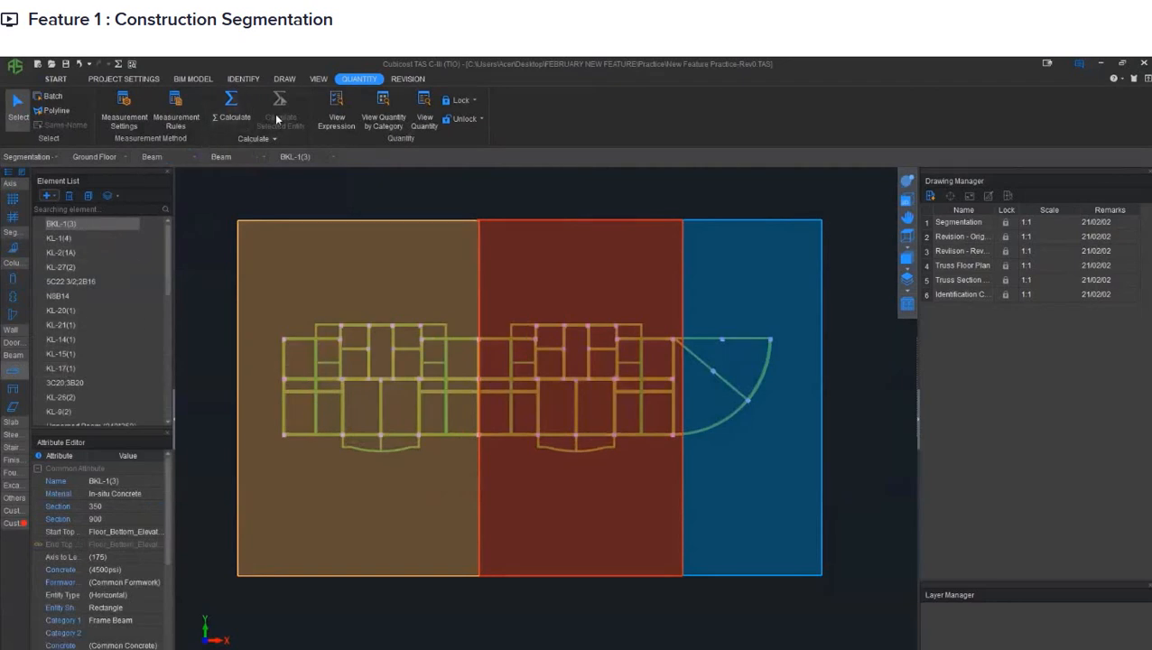
pyautogui.click(327, 118)
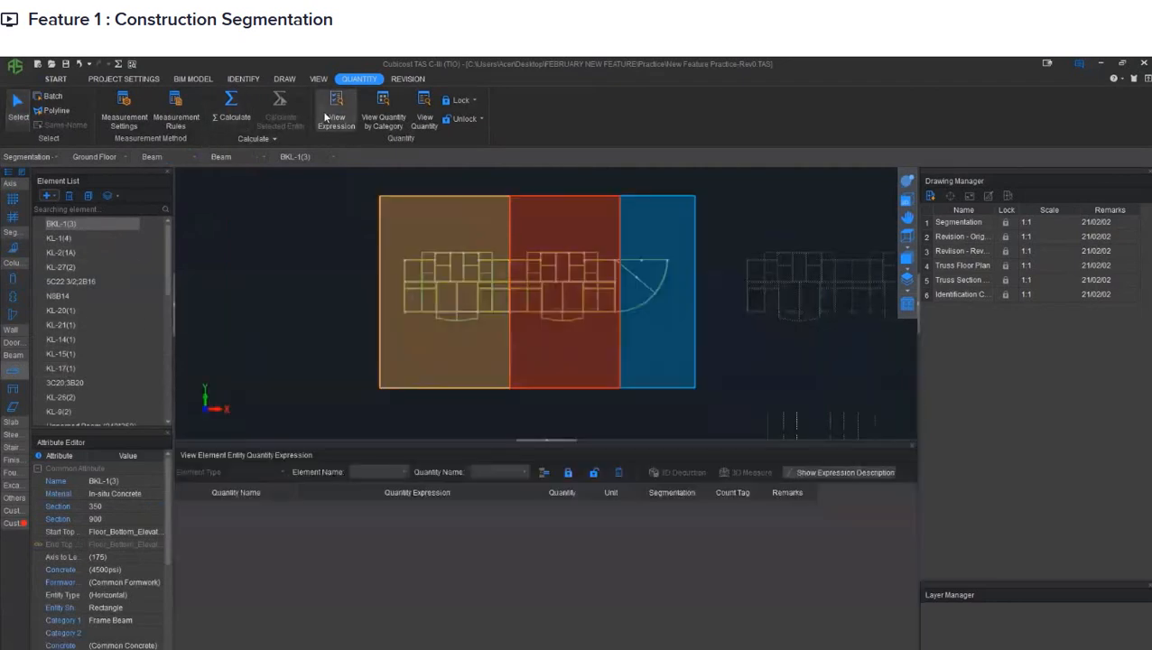
pyautogui.click(498, 280)
pyautogui.scroll(5, 498, 280)
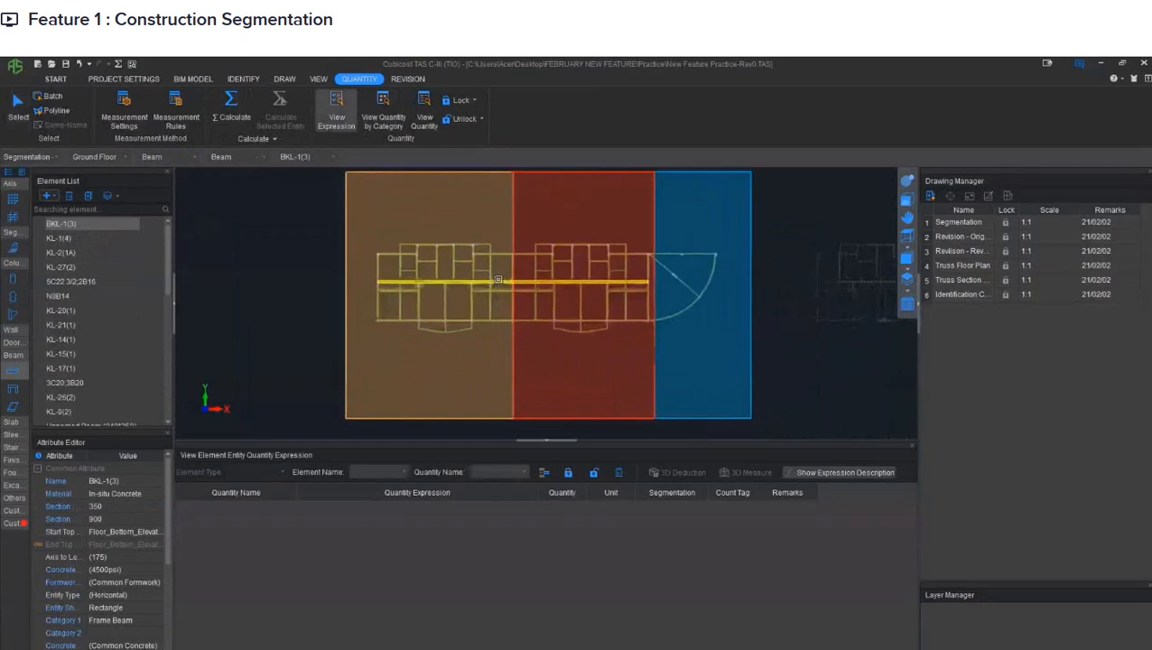
pyautogui.scroll(3, 498, 280)
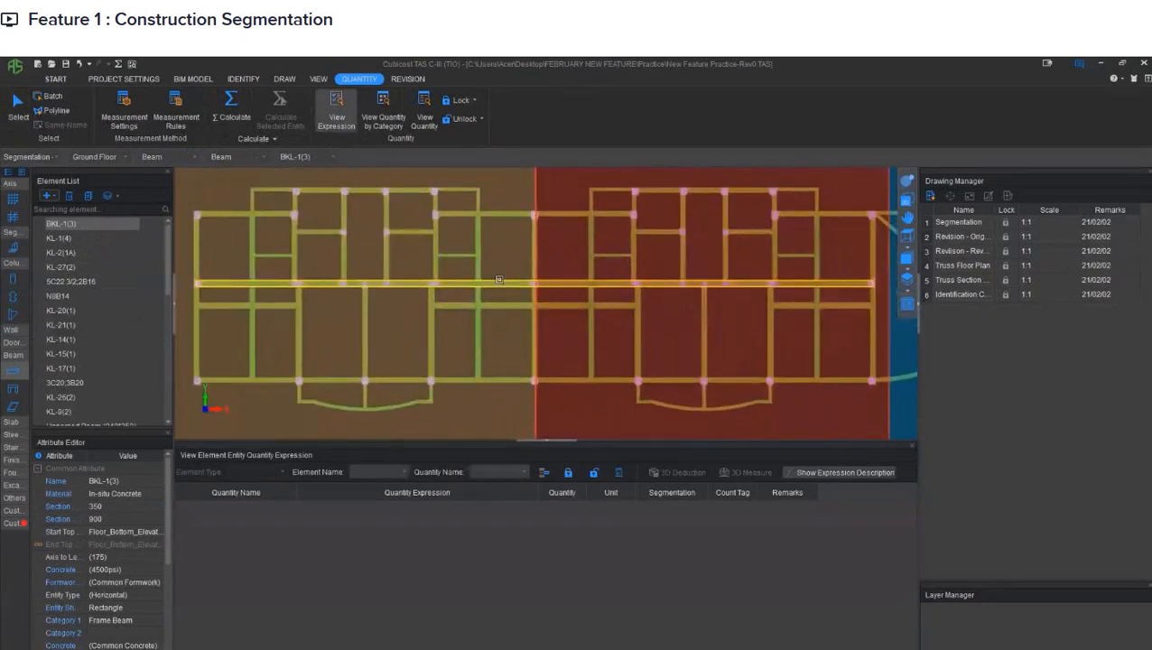
pyautogui.click(501, 281)
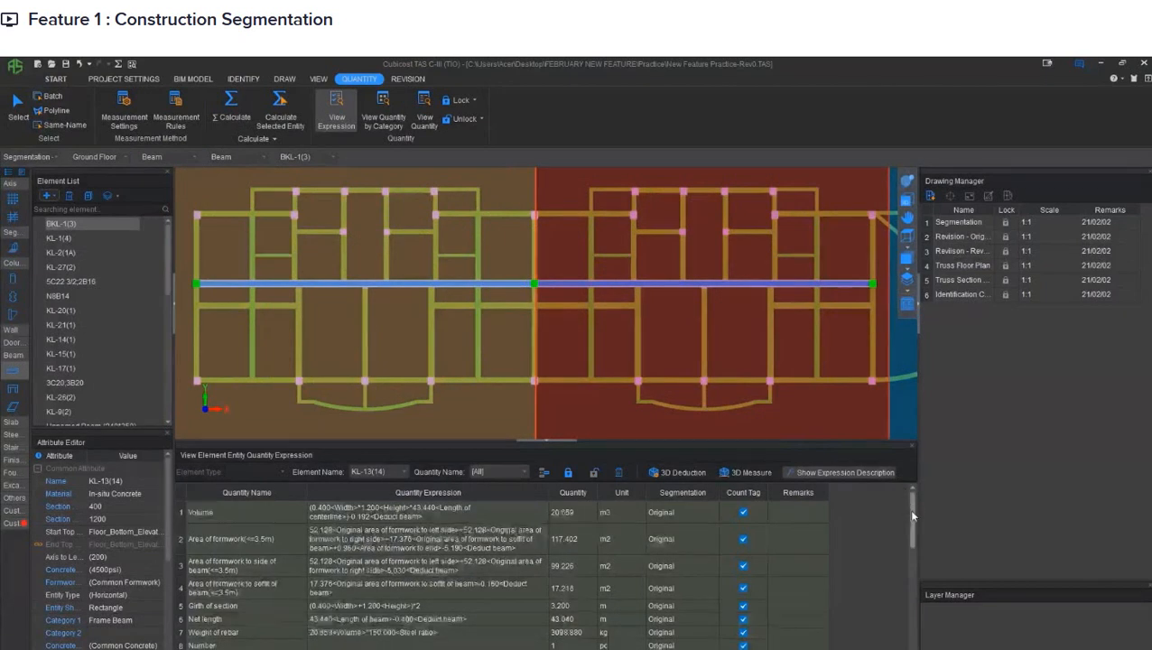
# - Examine the selected beam's original quantity expressions and compare them with its split quantities for Construction Zone-1 and Construction Zone-2
pyautogui.moveTo(912, 516)
pyautogui.mouseDown()
pyautogui.moveTo(916, 621)
pyautogui.moveTo(905, 495)
pyautogui.mouseUp()
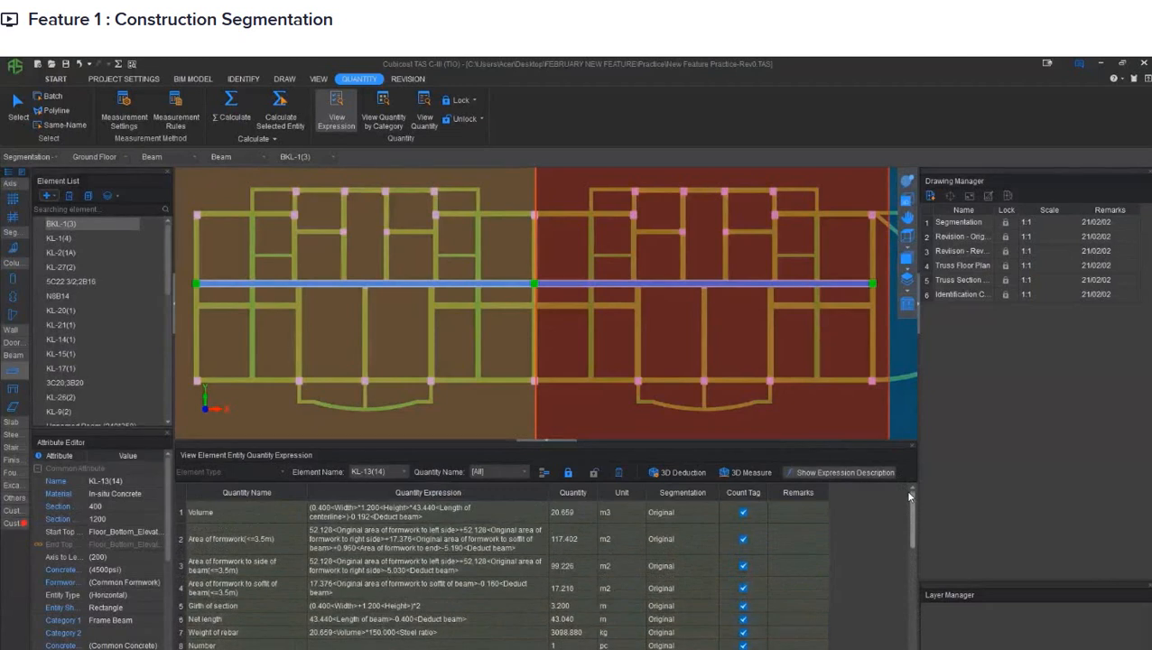
pyautogui.moveTo(908, 501)
pyautogui.mouseDown()
pyautogui.moveTo(911, 626)
pyautogui.moveTo(911, 511)
pyautogui.mouseUp()
pyautogui.moveTo(913, 501); pyautogui.dragTo(915, 567)
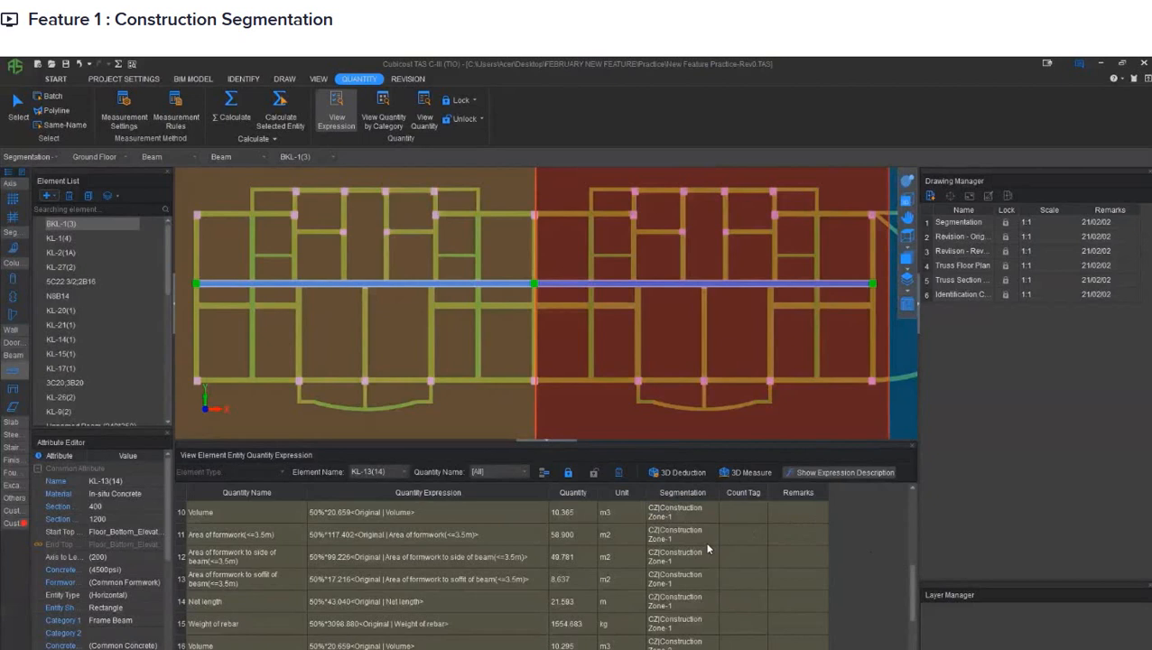
pyautogui.moveTo(598, 328); pyautogui.dragTo(625, 358, button='middle')
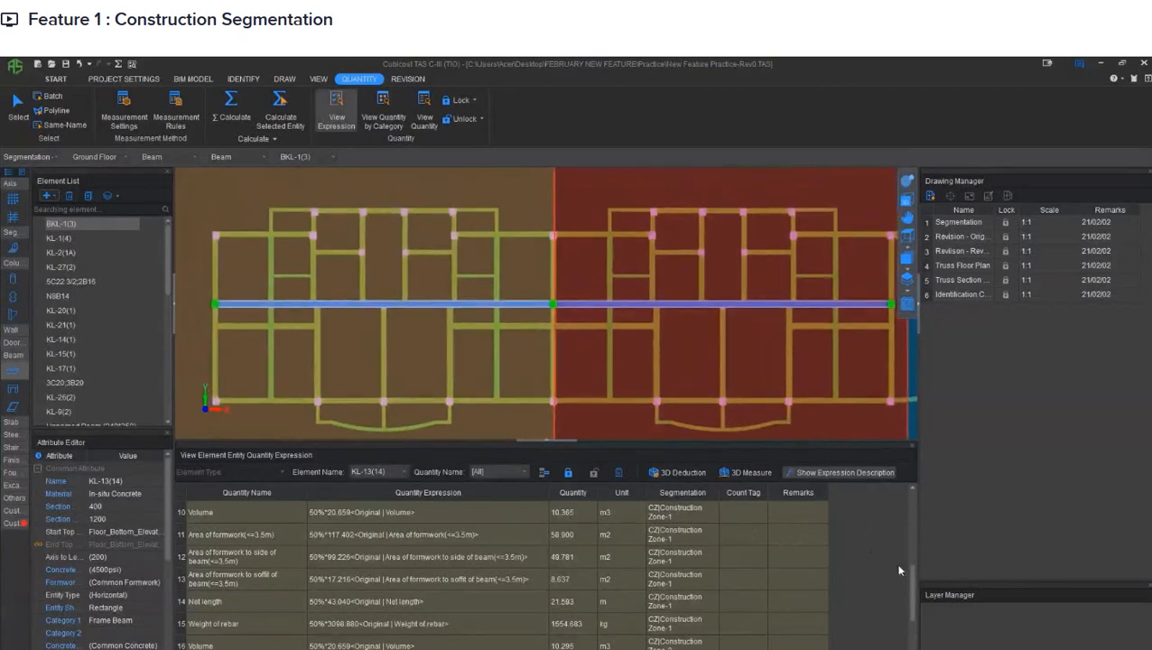
pyautogui.moveTo(616, 360)
pyautogui.mouseDown(button='middle')
pyautogui.moveTo(673, 344)
pyautogui.moveTo(652, 387)
pyautogui.mouseUp(button='middle')
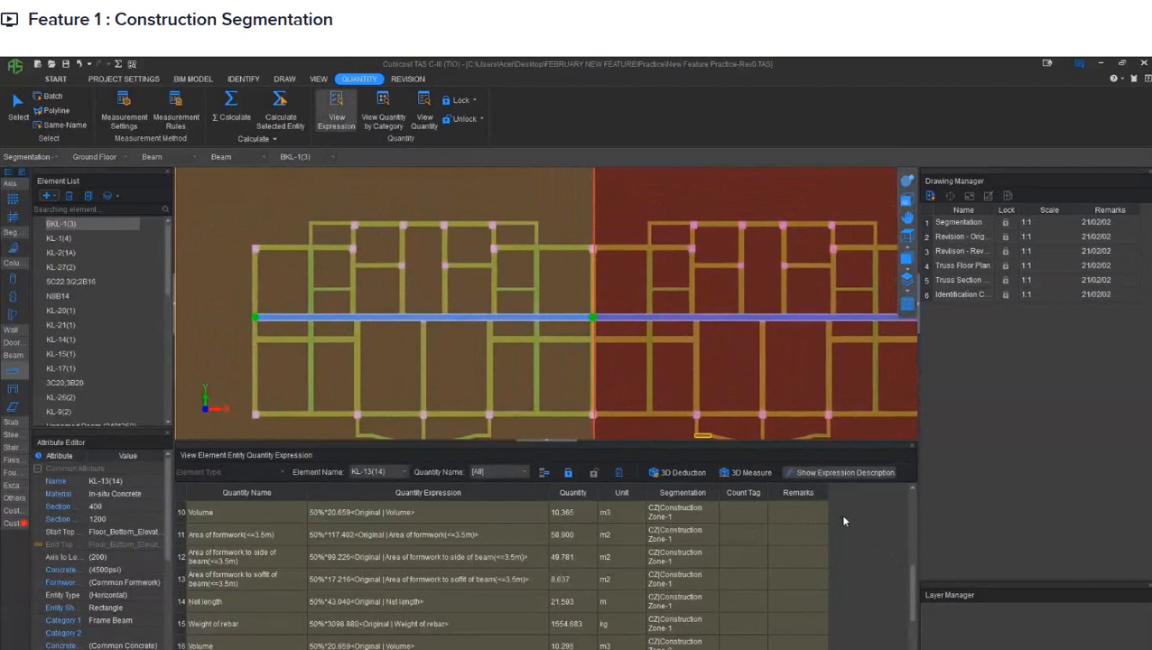
pyautogui.moveTo(494, 350); pyautogui.dragTo(512, 372, button='middle')
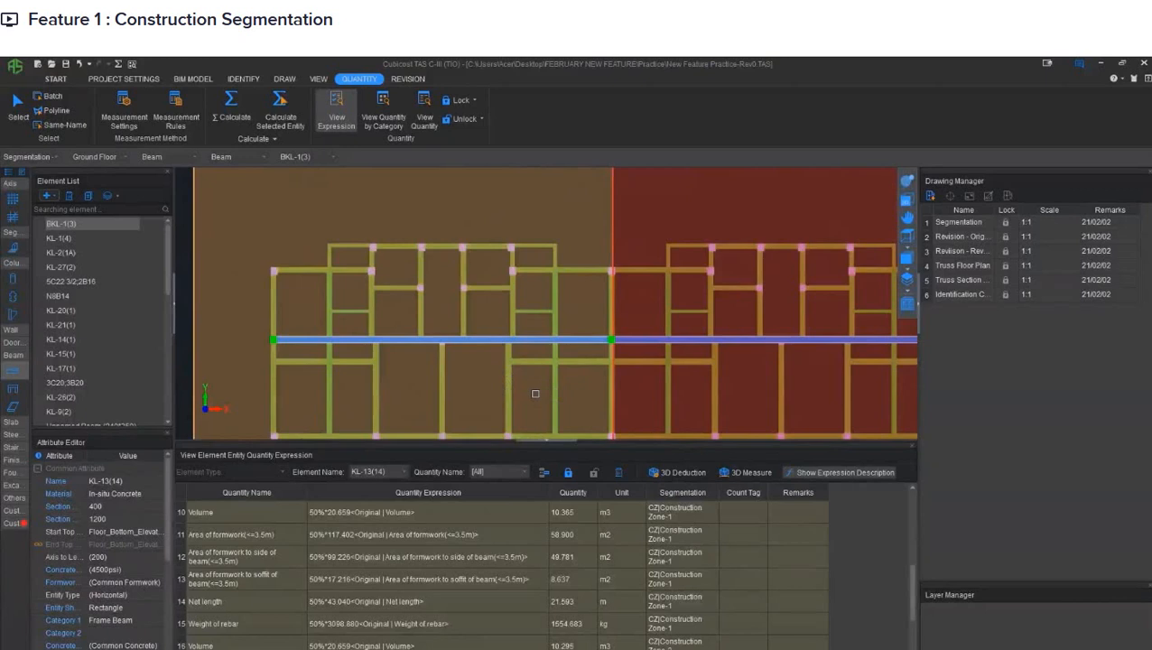
pyautogui.scroll(-1, 536, 394)
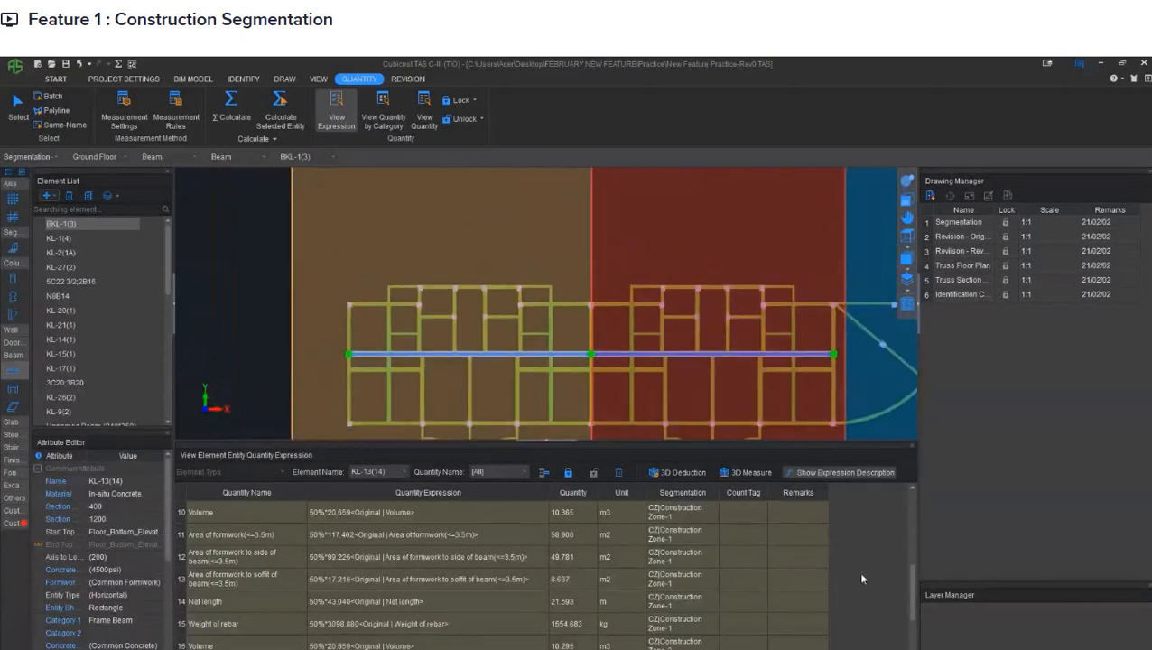
pyautogui.moveTo(910, 579); pyautogui.dragTo(908, 559)
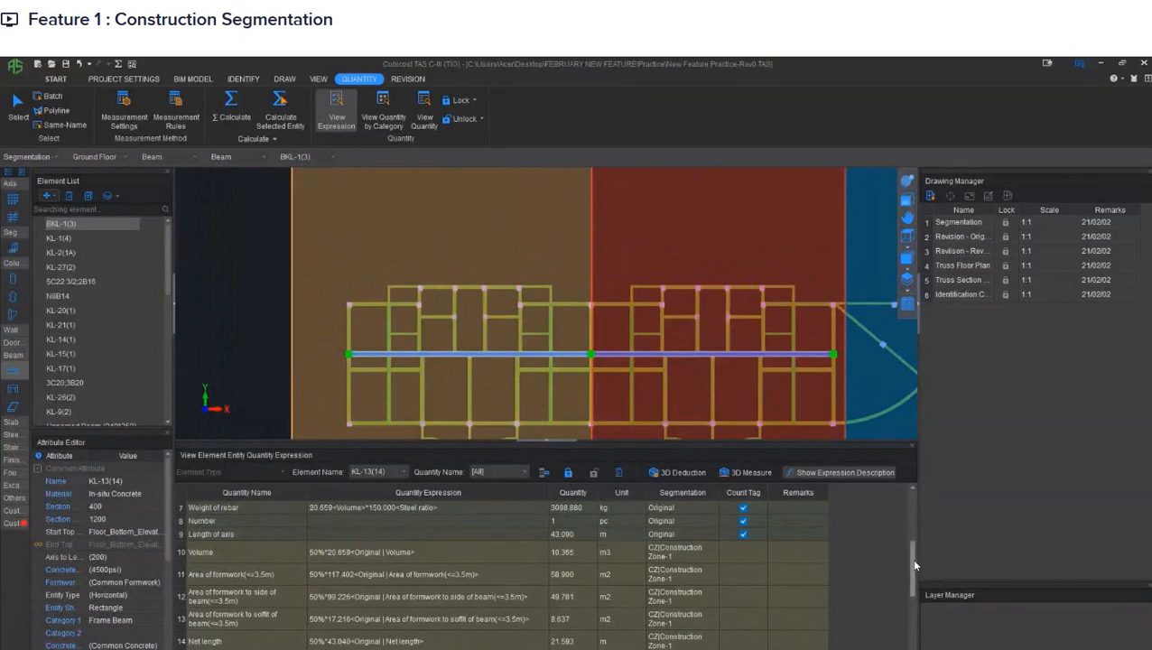
pyautogui.moveTo(915, 565); pyautogui.dragTo(896, 635)
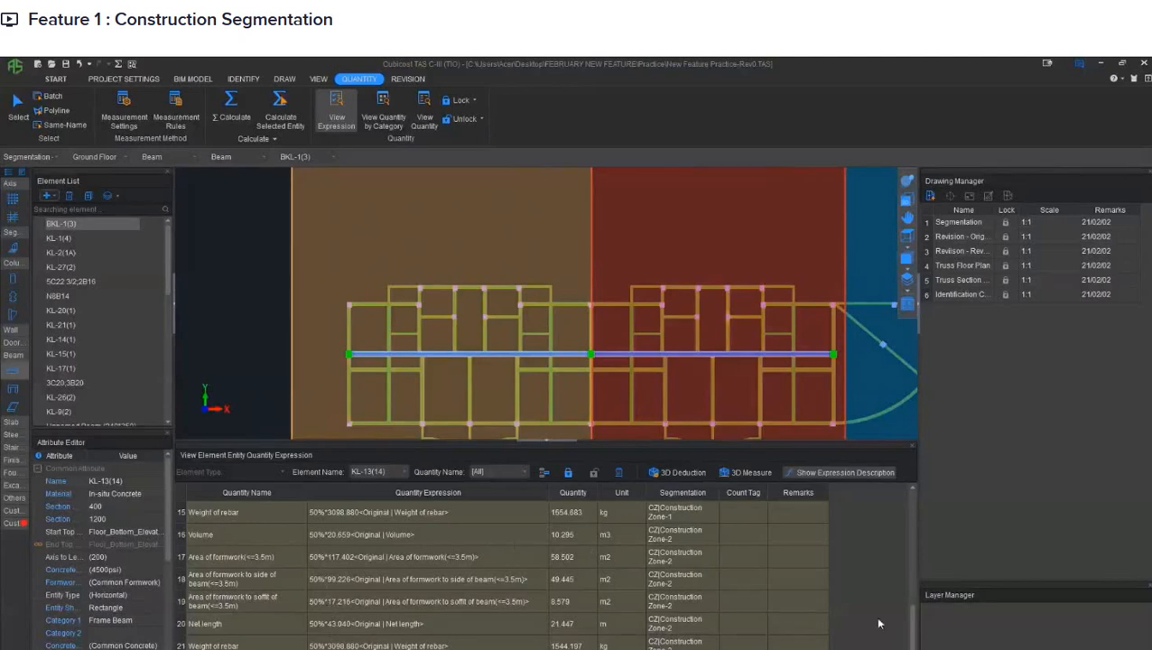
pyautogui.moveTo(914, 624); pyautogui.dragTo(902, 572)
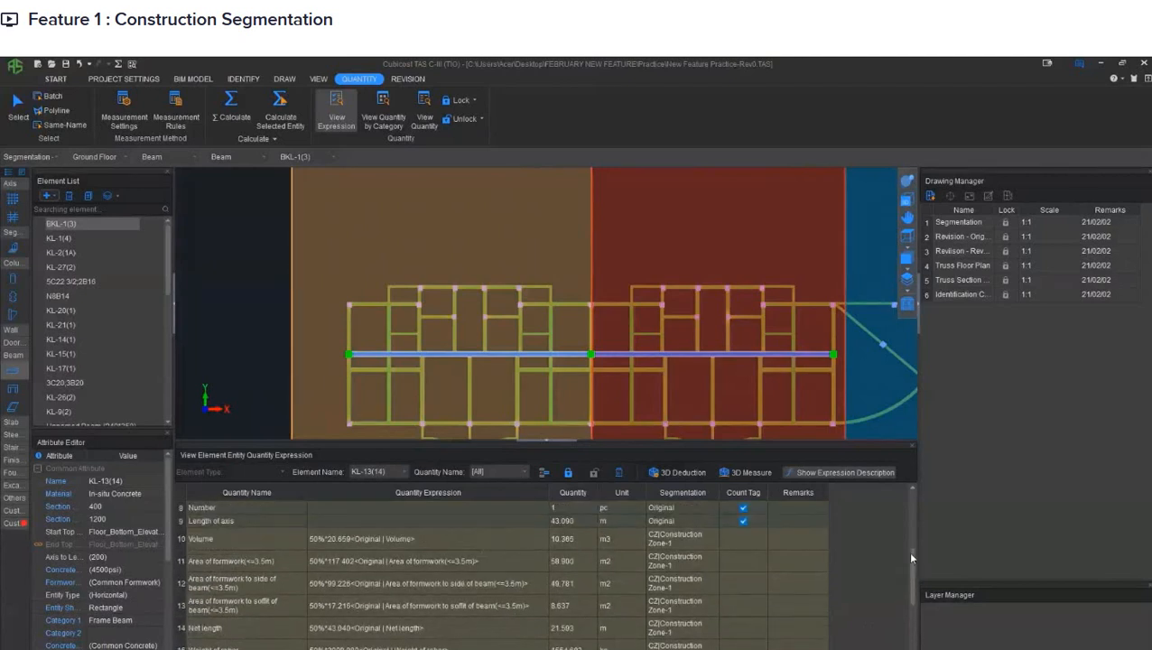
pyautogui.moveTo(907, 556); pyautogui.dragTo(901, 497)
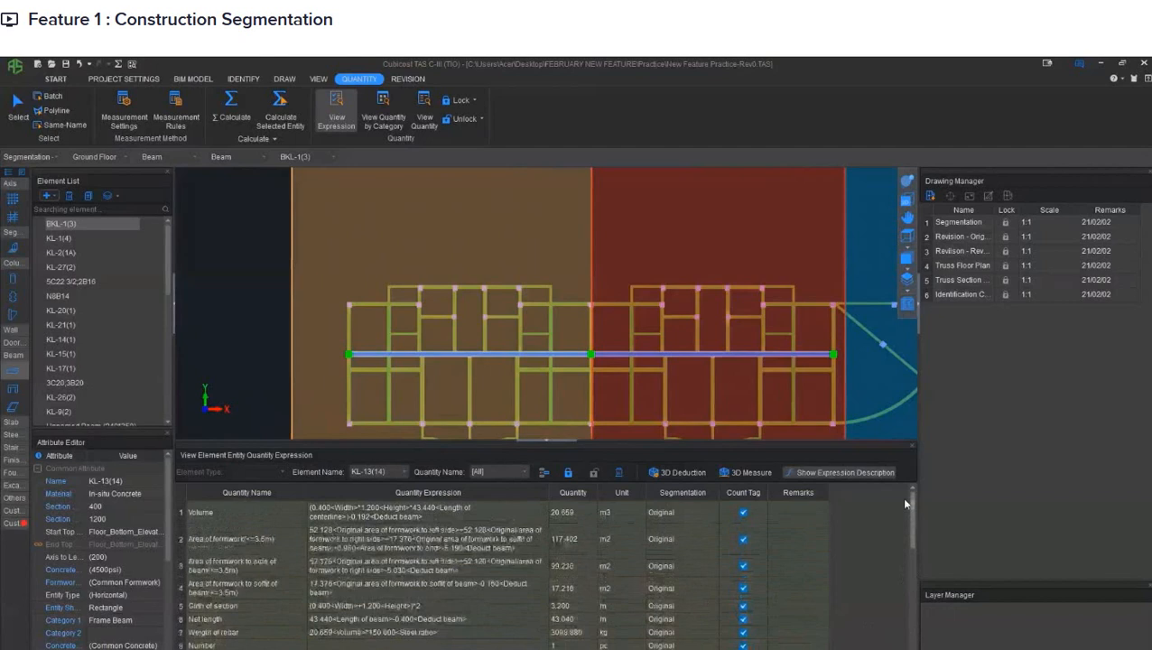
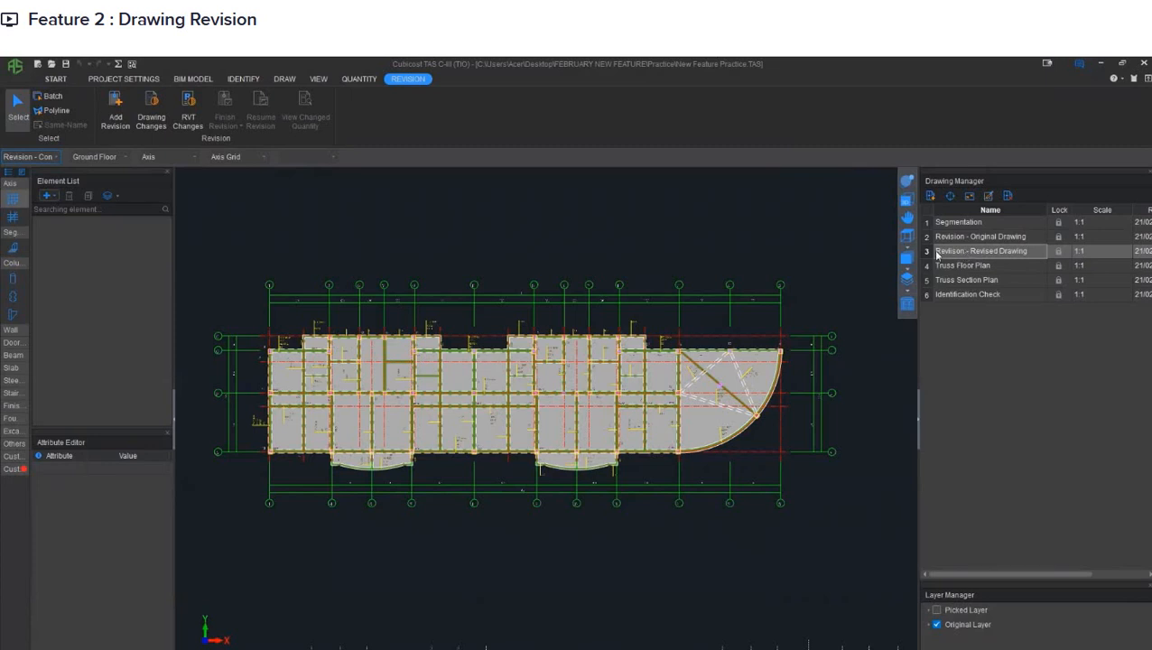
# - Compare the Revision - Revised Drawing with the Revision - Original Drawing using a 10 mm tolerance
pyautogui.doubleClick(928, 254)
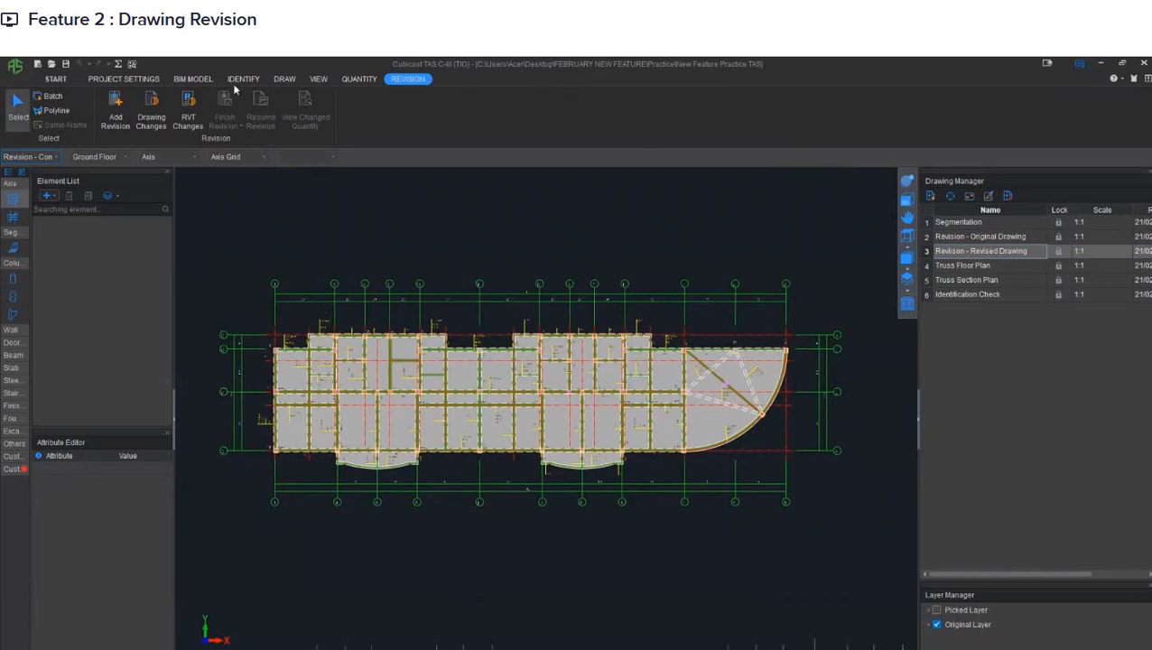
pyautogui.click(151, 114)
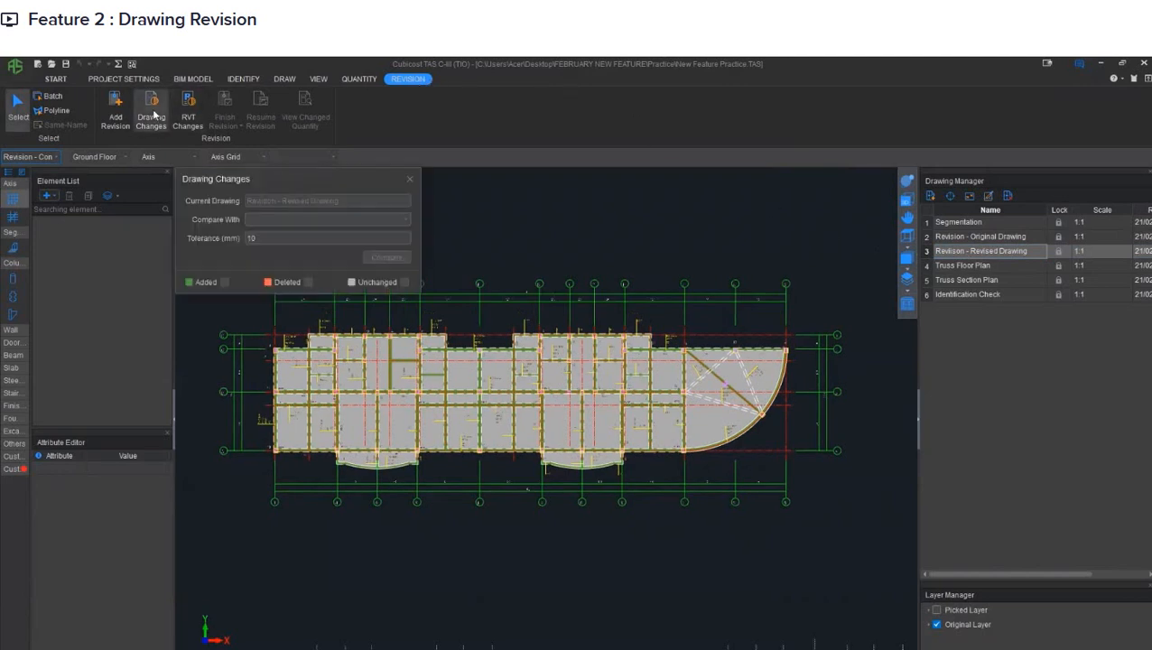
pyautogui.moveTo(247, 179); pyautogui.dragTo(439, 162)
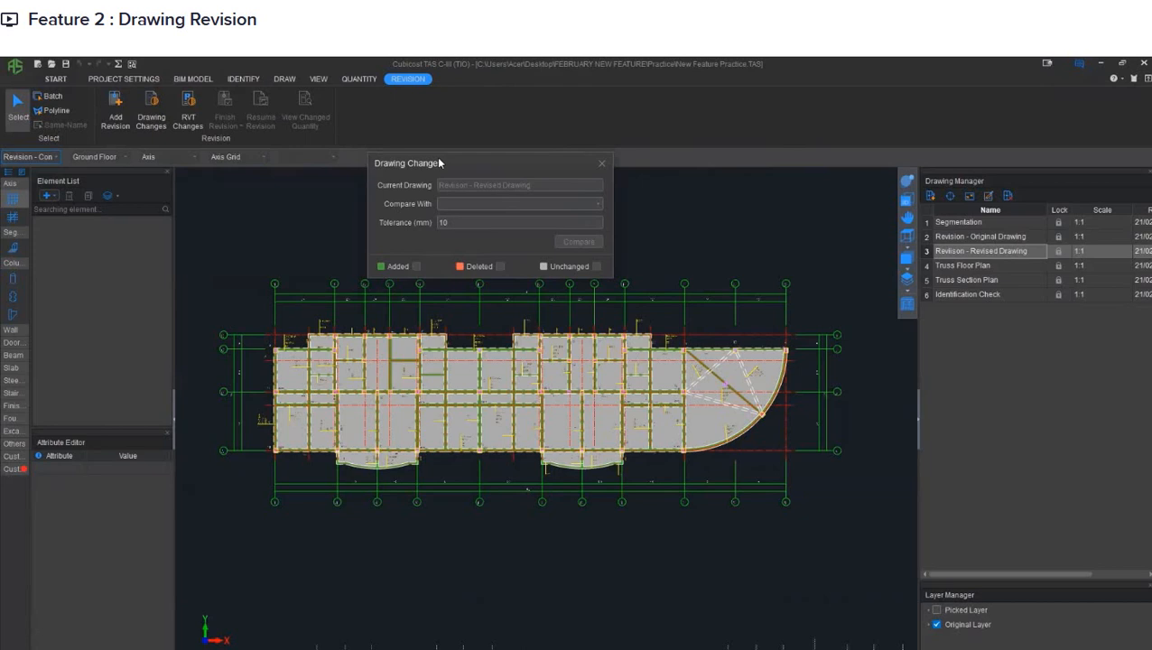
pyautogui.click(588, 204)
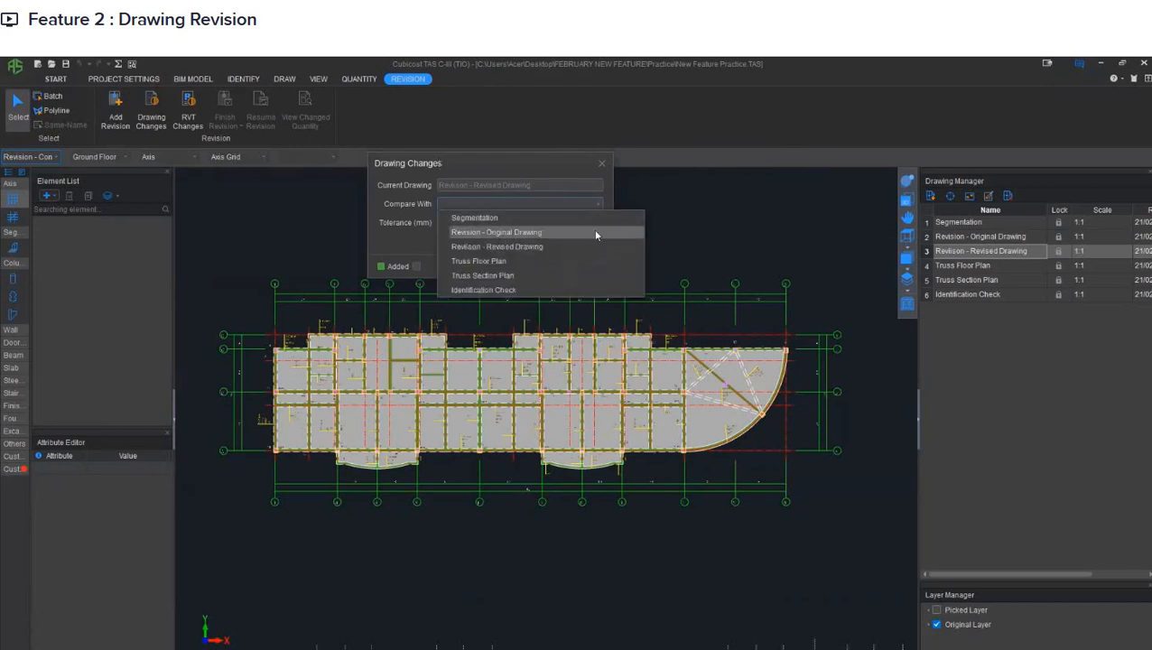
pyautogui.click(596, 233)
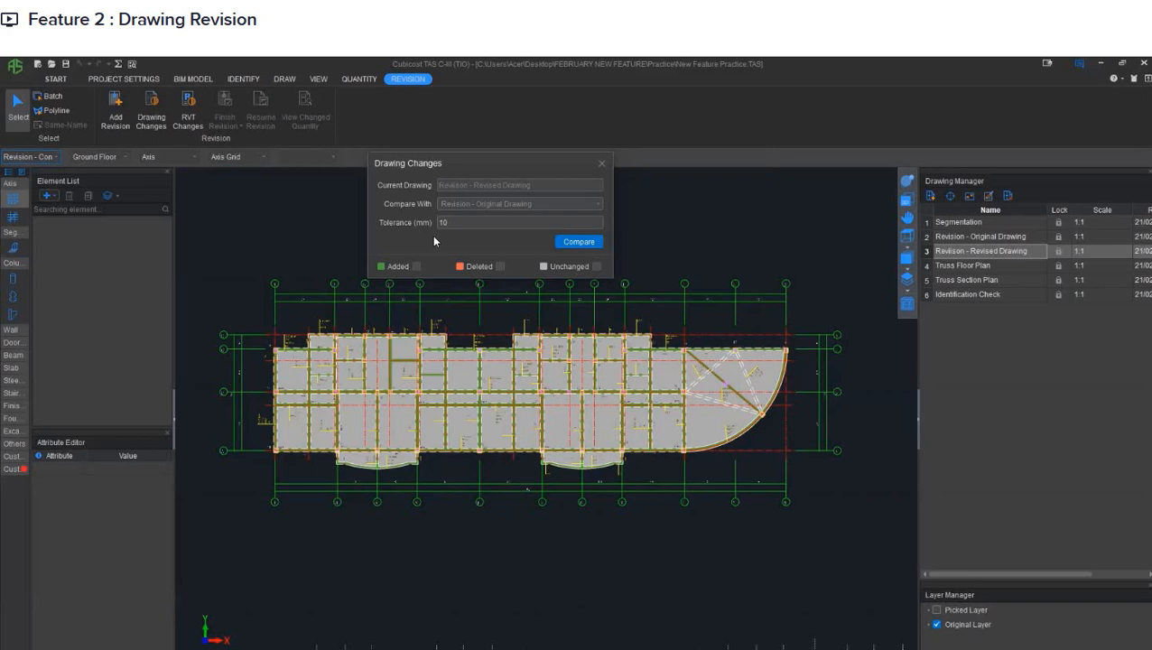
pyautogui.click(580, 243)
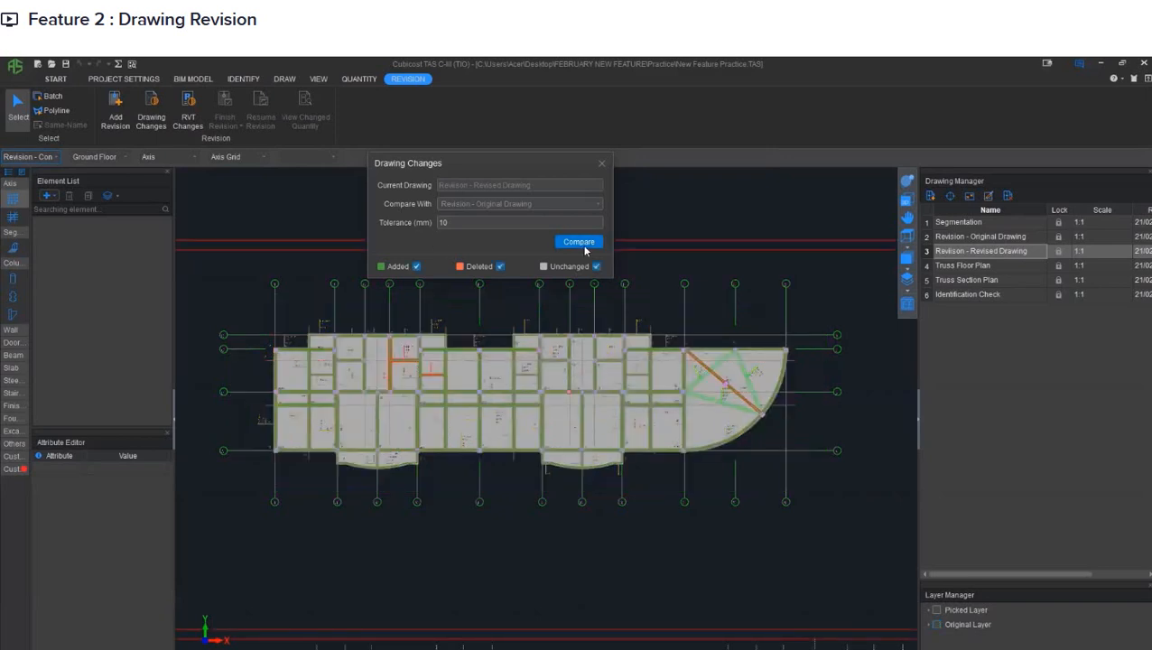
# - Hide all element entities and examine the added and deleted linework across the compared floor plan
pyautogui.click(907, 307)
pyautogui.moveTo(622, 247); pyautogui.dragTo(813, 267)
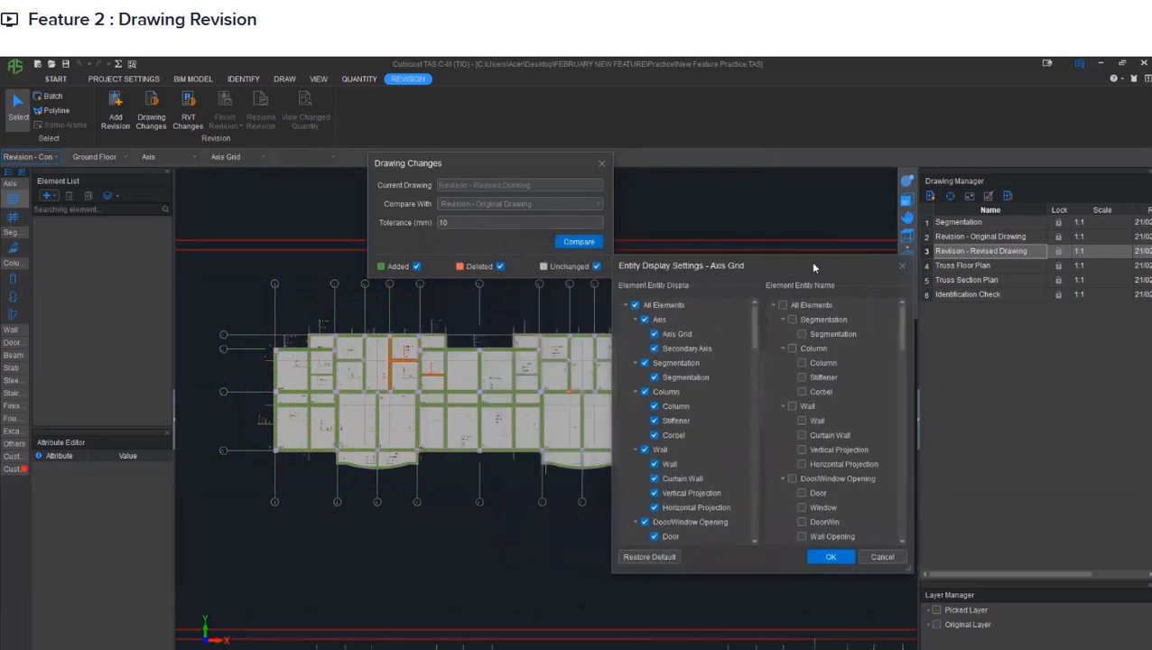
pyautogui.click(635, 305)
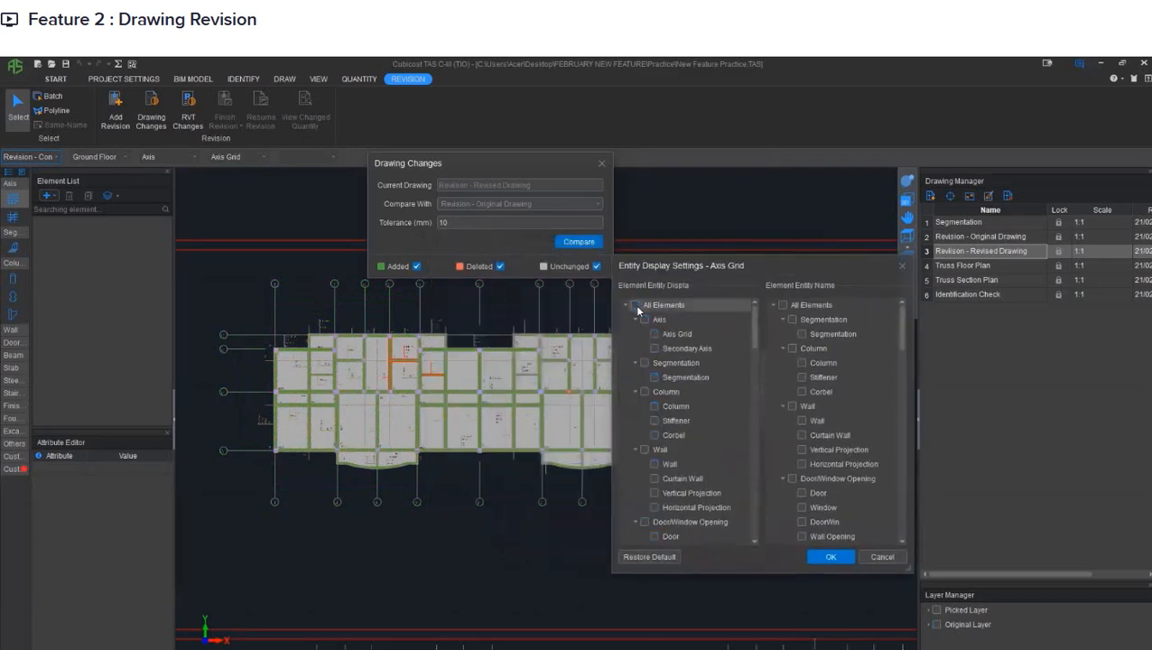
pyautogui.click(832, 556)
pyautogui.scroll(5, 591, 409)
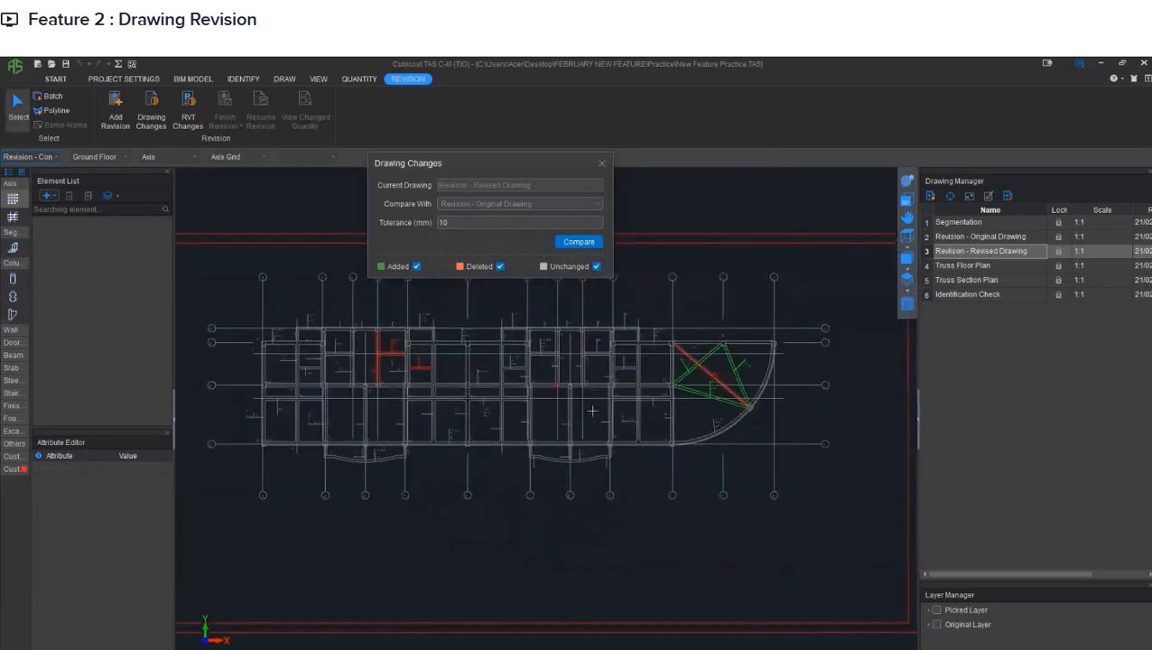
pyautogui.scroll(2, 600, 408)
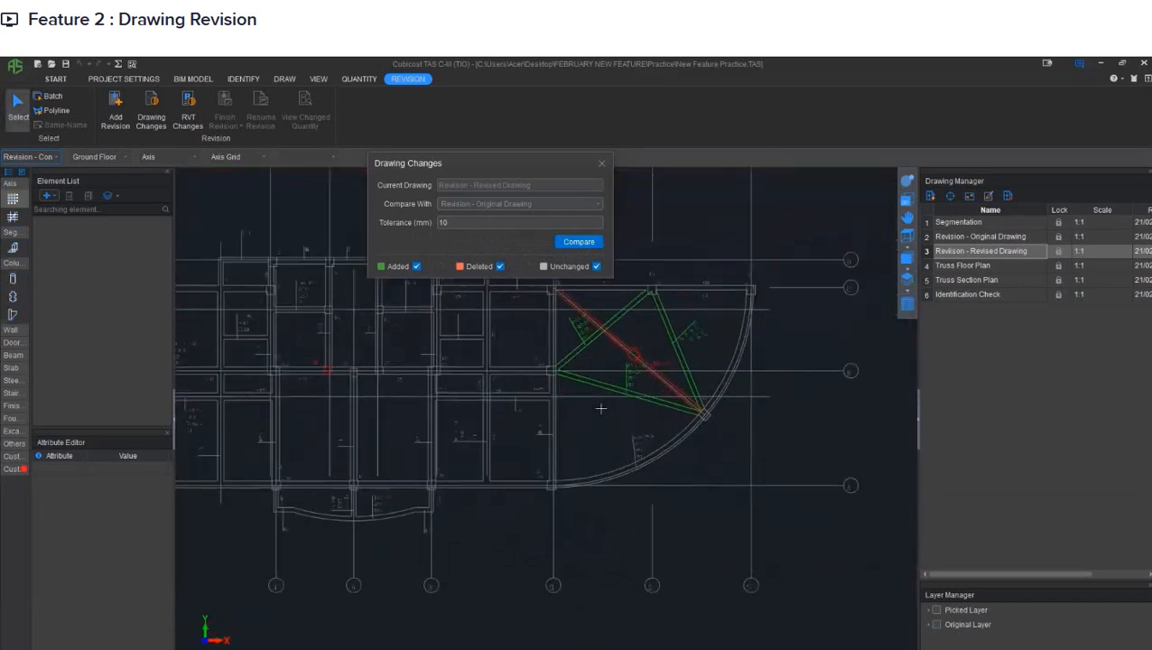
pyautogui.moveTo(350, 398); pyautogui.dragTo(595, 390, button='middle')
pyautogui.press('Escape')
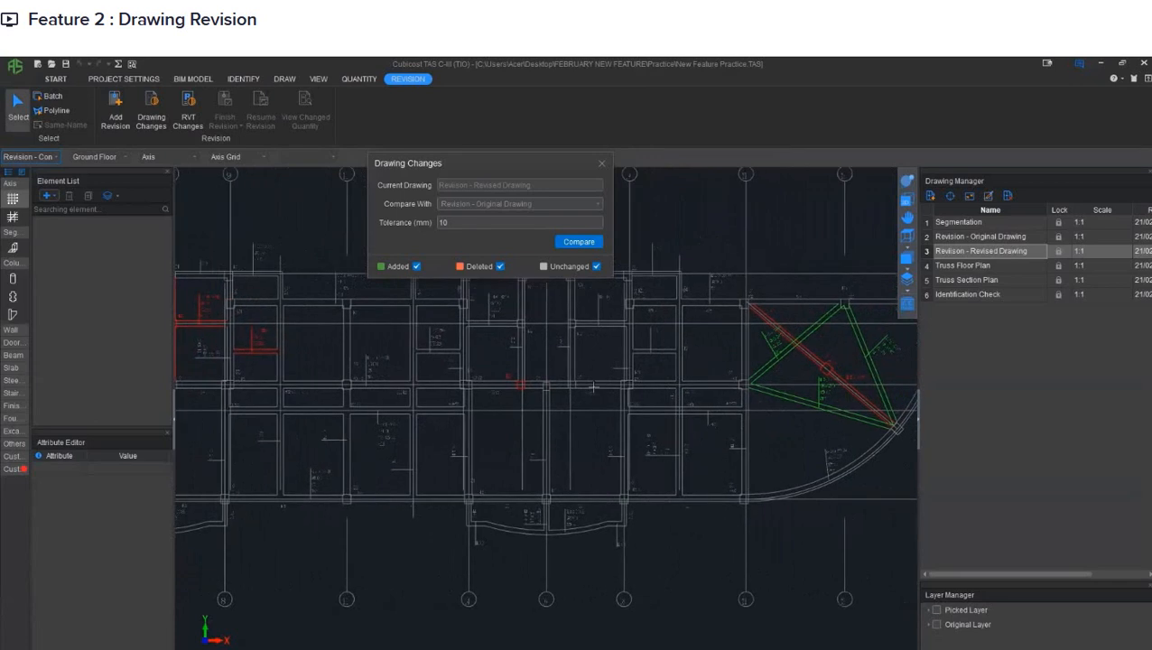
pyautogui.scroll(-5, 593, 386)
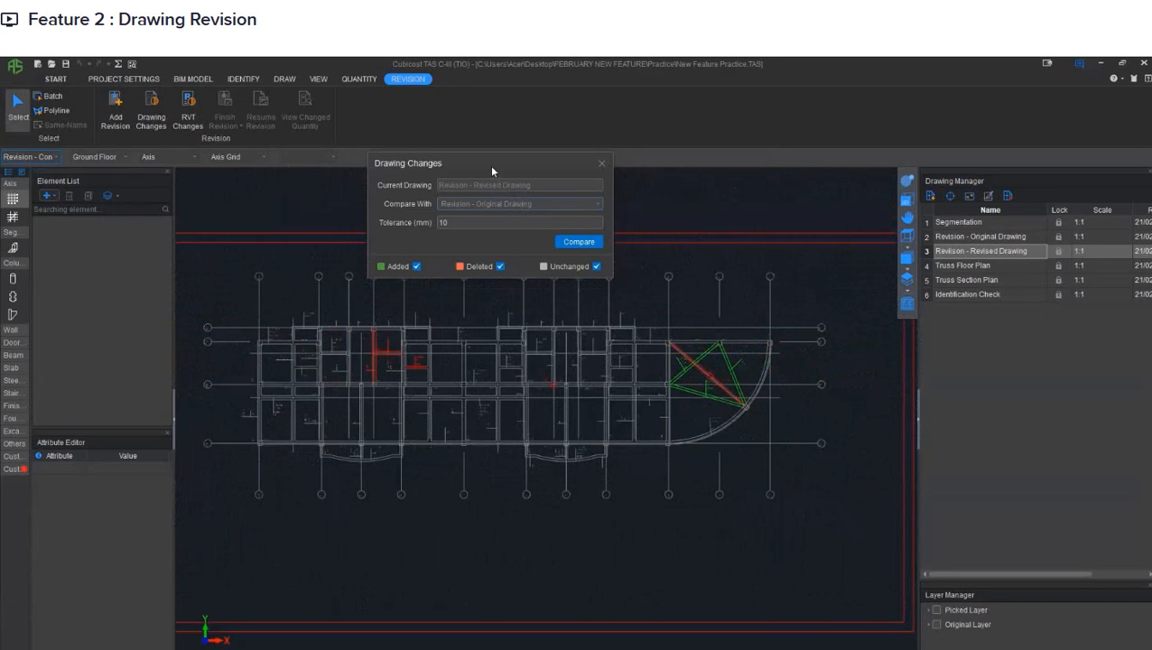
# - Add revision Revision-01, calculating the Ground Floor of the Revision - Construction Module first
pyautogui.moveTo(492, 172); pyautogui.dragTo(616, 96)
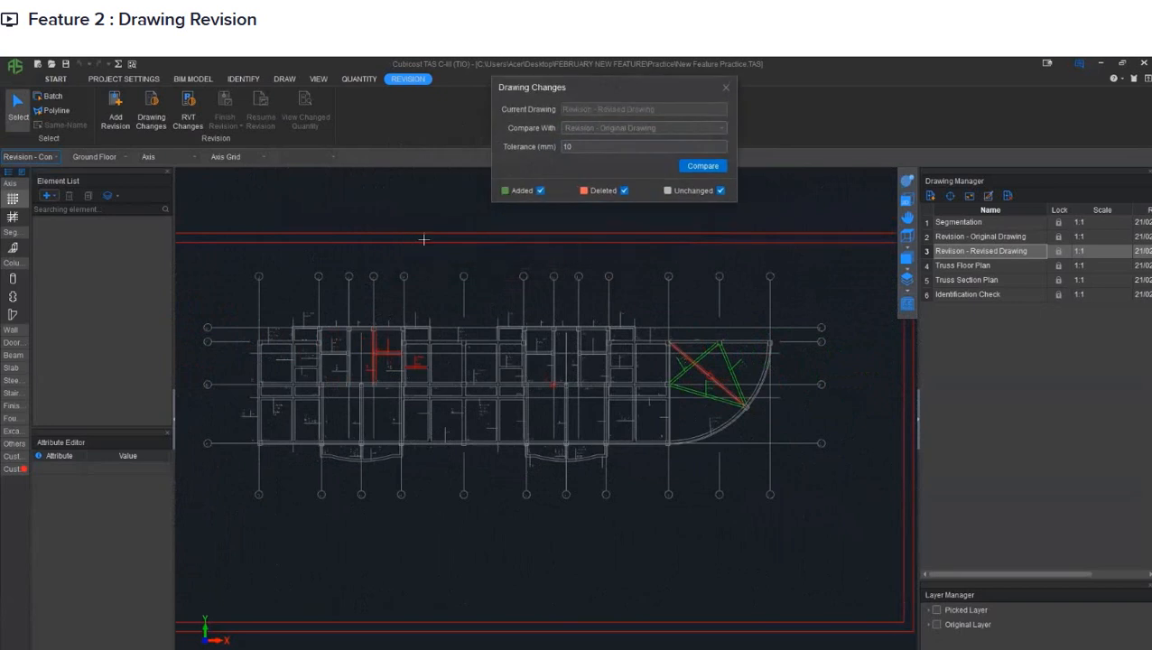
pyautogui.click(112, 117)
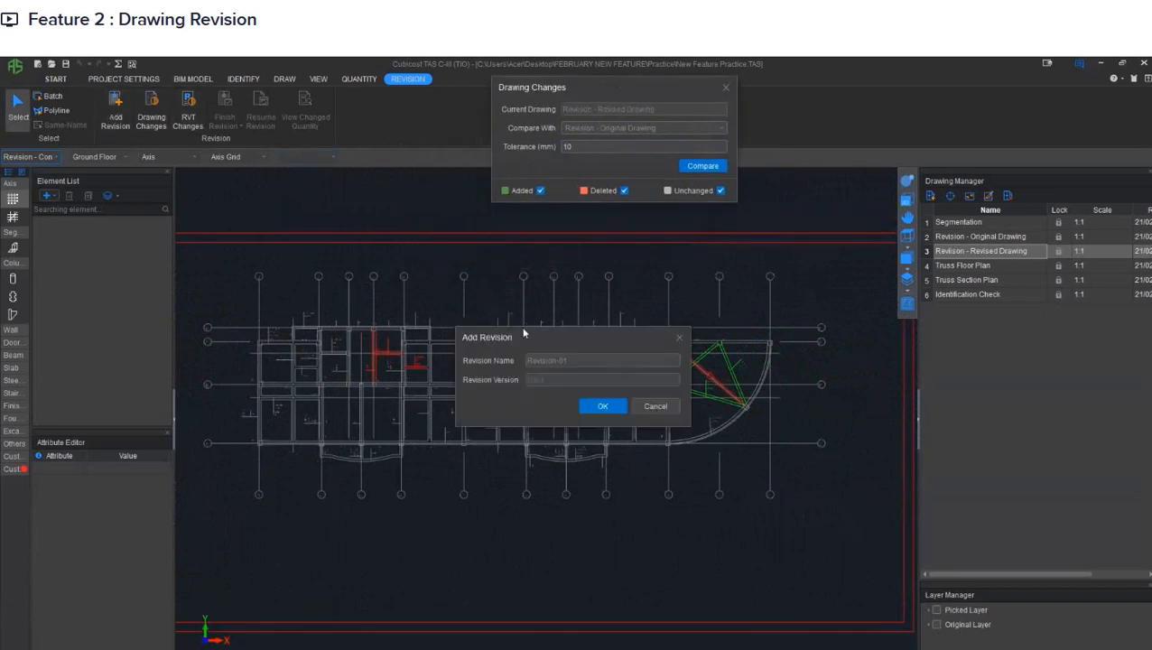
pyautogui.moveTo(517, 330); pyautogui.dragTo(462, 476)
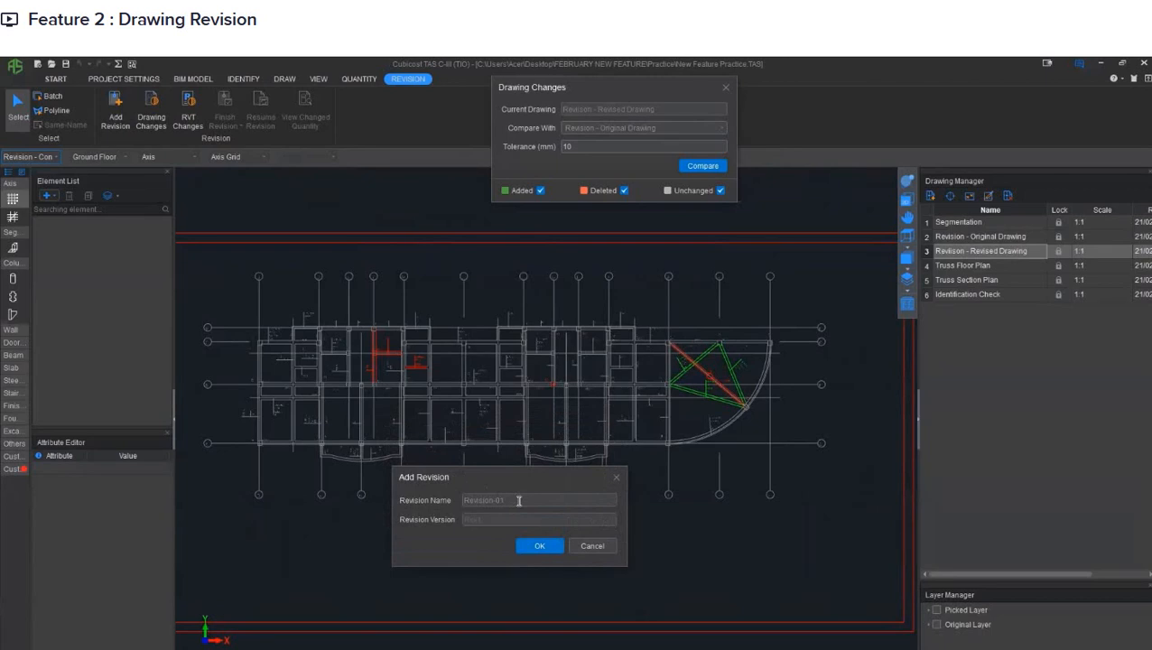
pyautogui.click(541, 545)
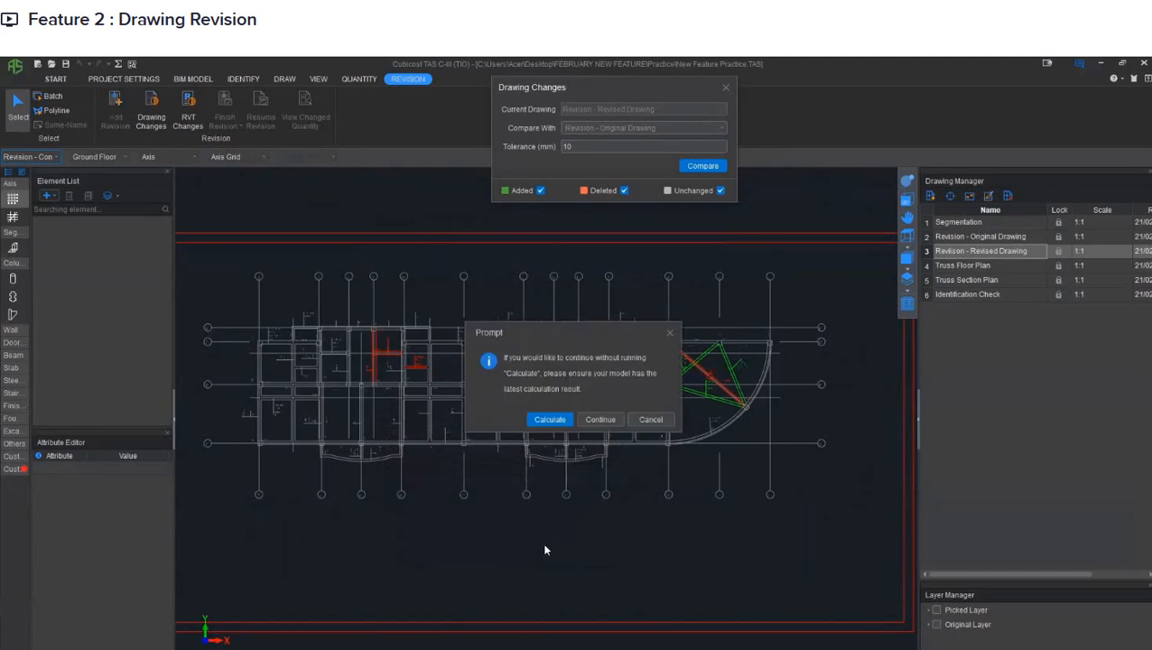
pyautogui.click(549, 421)
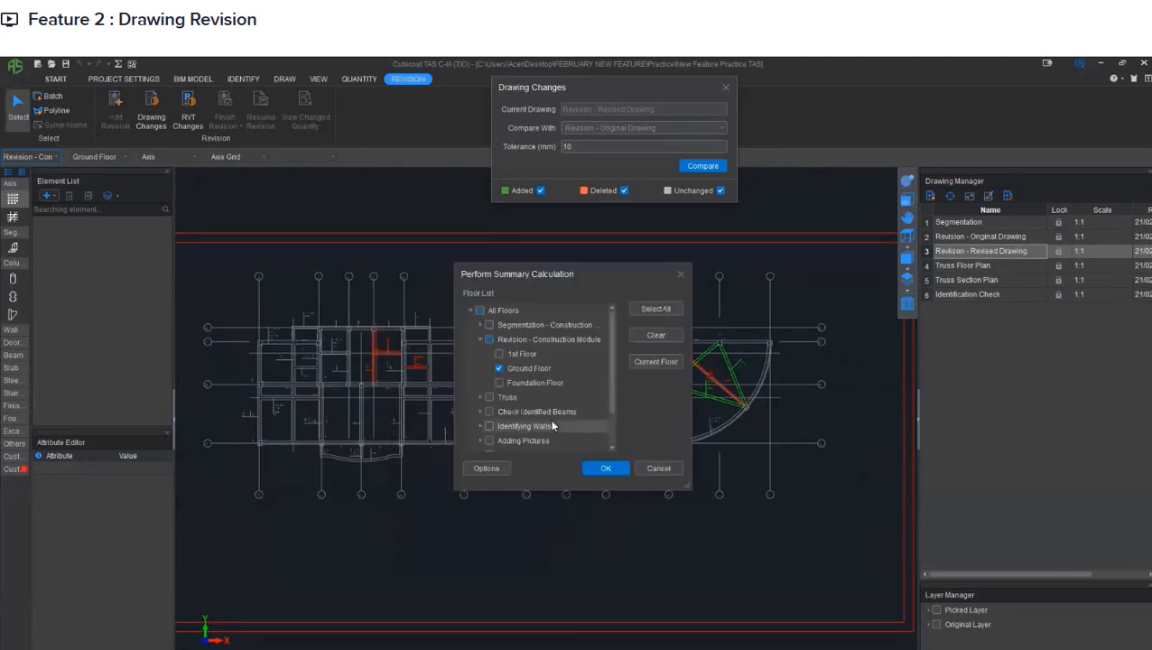
pyautogui.click(594, 469)
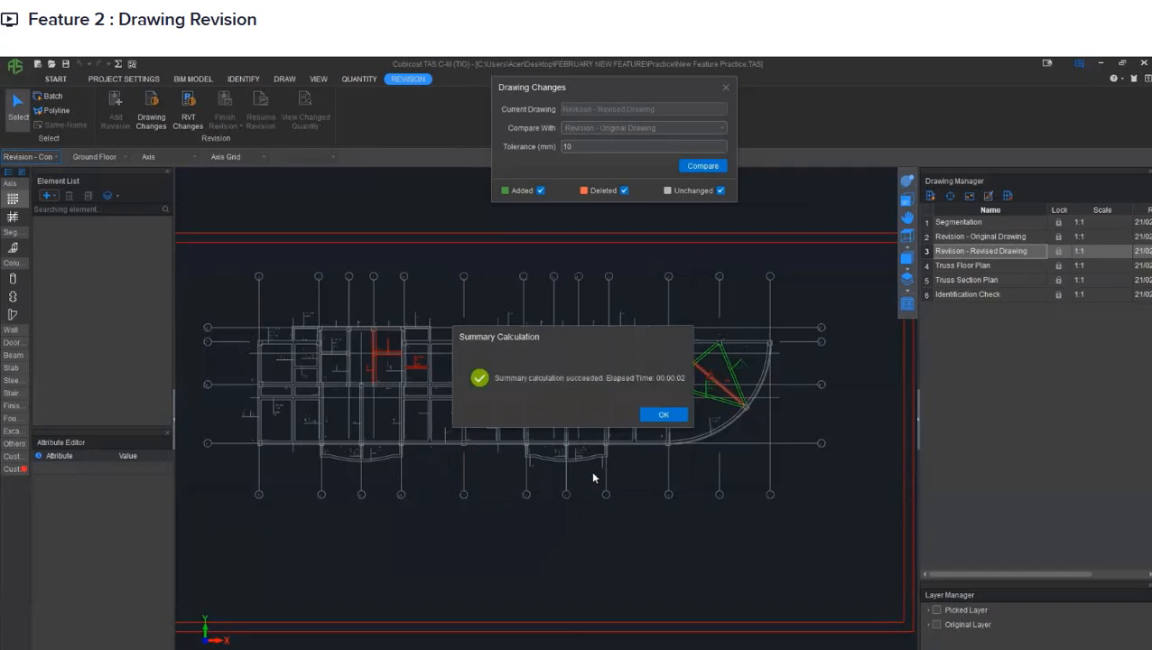
pyautogui.click(663, 416)
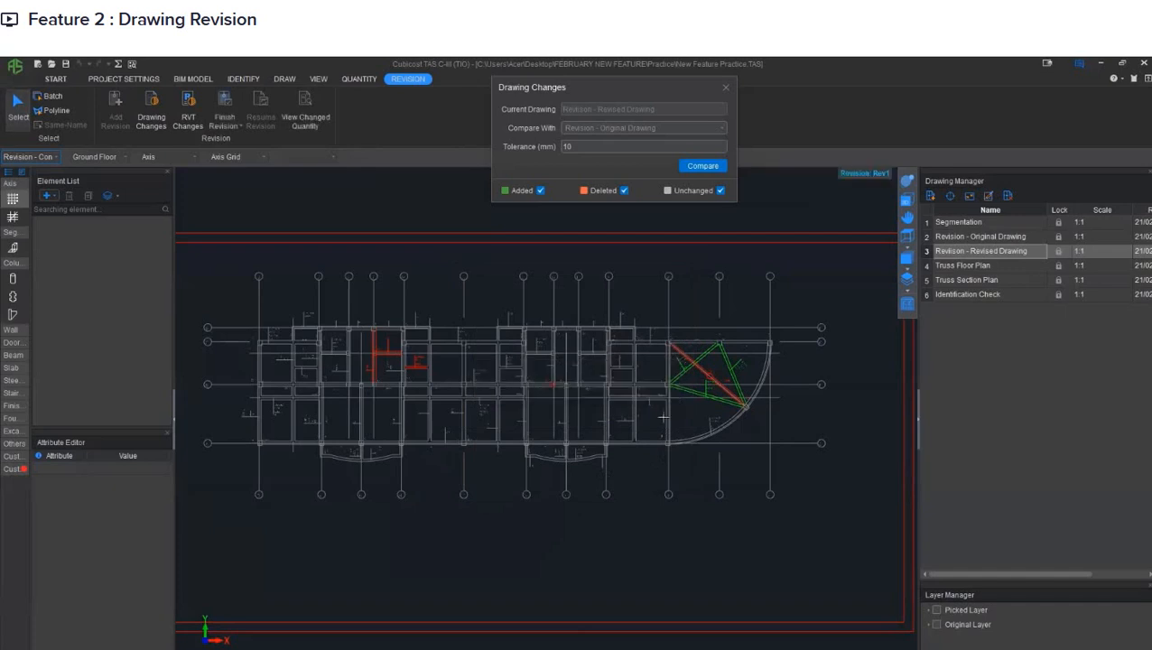
# - Switch to the beam elements and redisplay the drawing changes against the original drawing
pyautogui.moveTo(450, 379); pyautogui.dragTo(464, 372, button='middle')
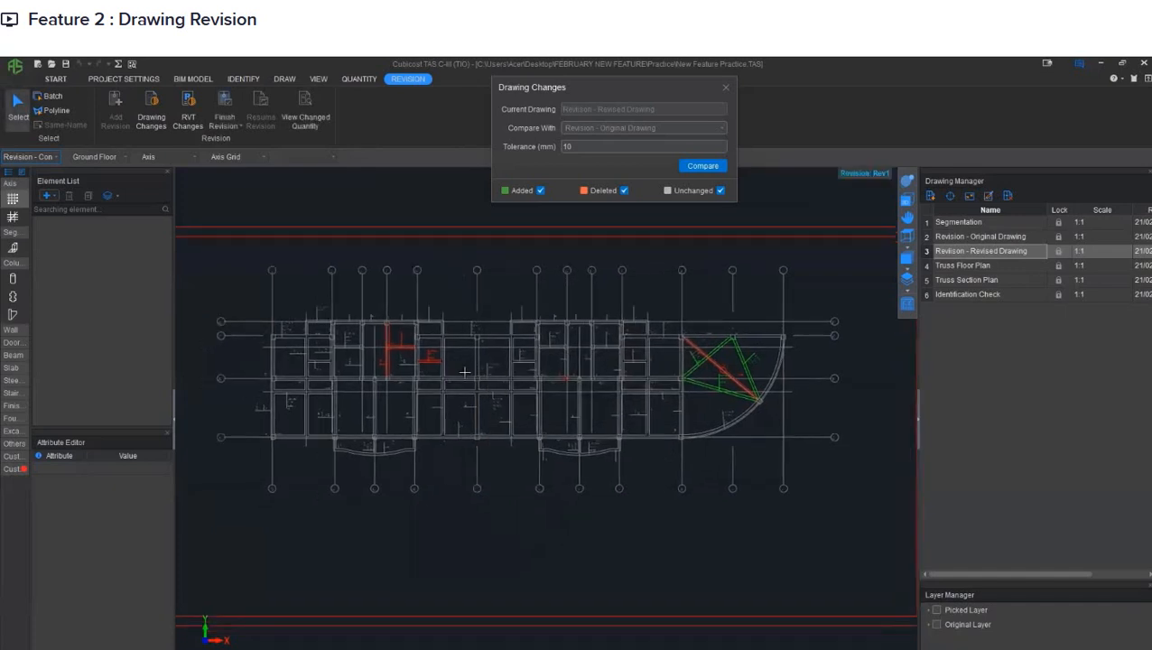
pyautogui.scroll(1, 464, 372)
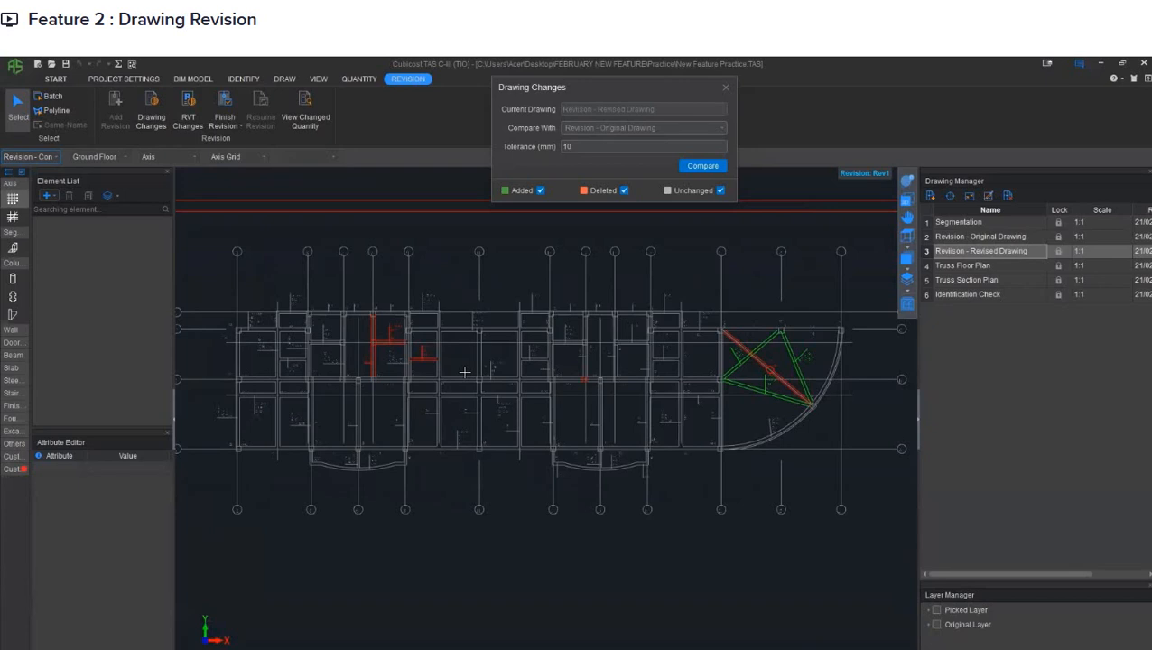
pyautogui.click(16, 357)
pyautogui.click(14, 371)
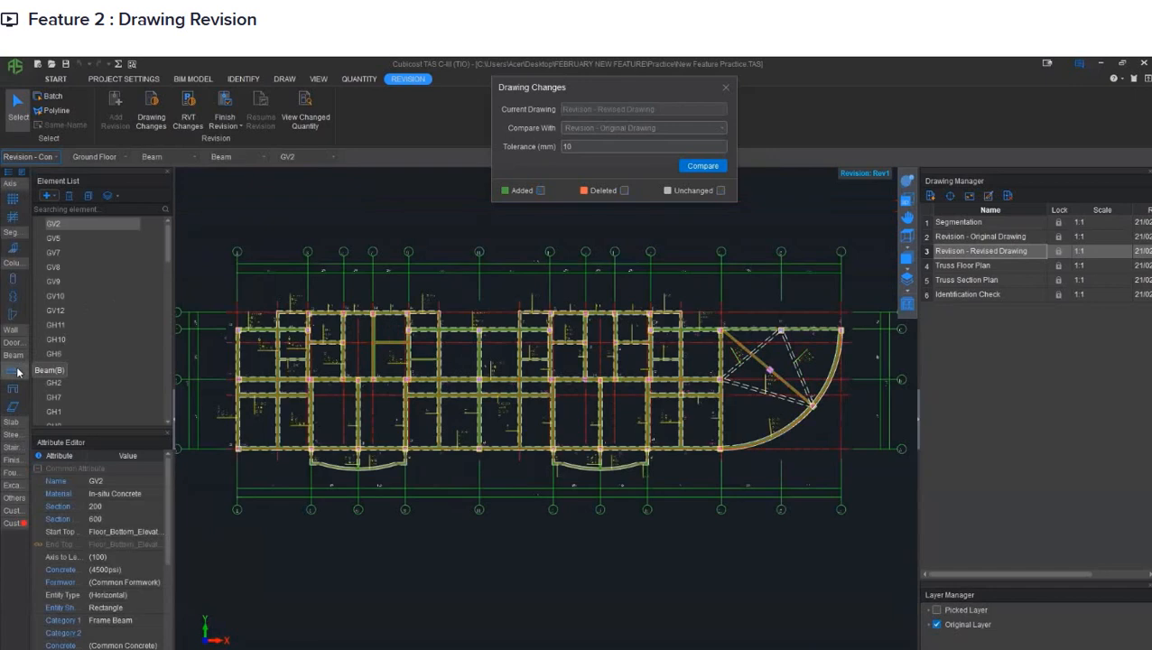
pyautogui.click(159, 123)
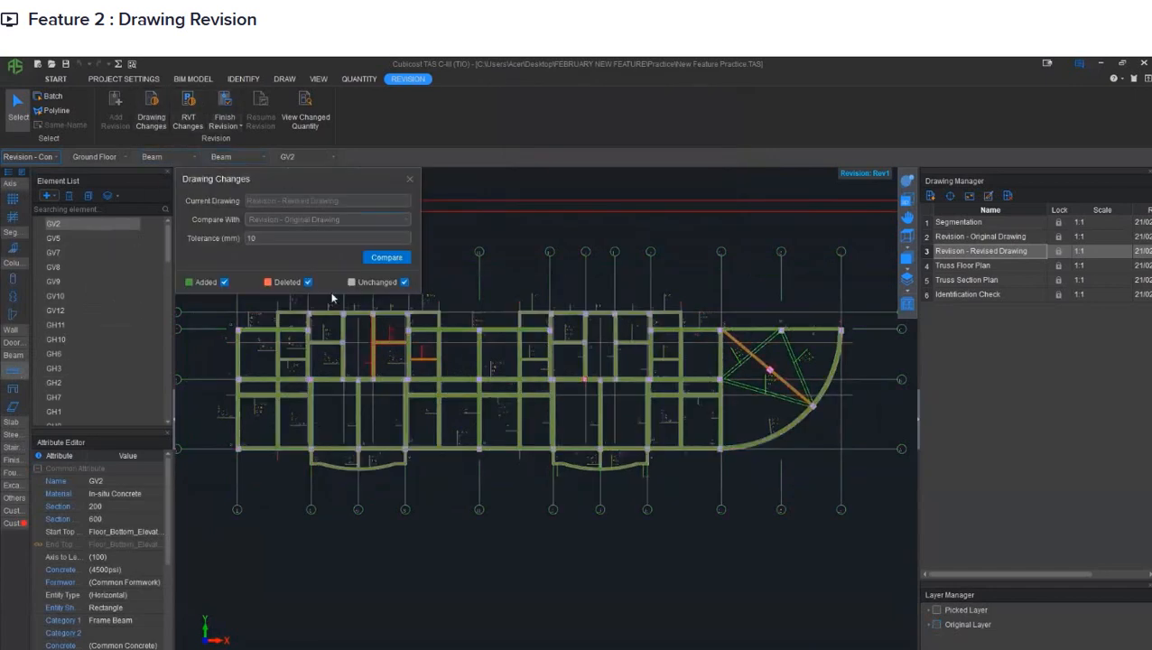
pyautogui.moveTo(342, 177); pyautogui.dragTo(536, 113)
# - Delete the four beams marked as removed: the vertical one, the two short horizontal ones and the diagonal in the curved bay
pyautogui.scroll(3, 412, 348)
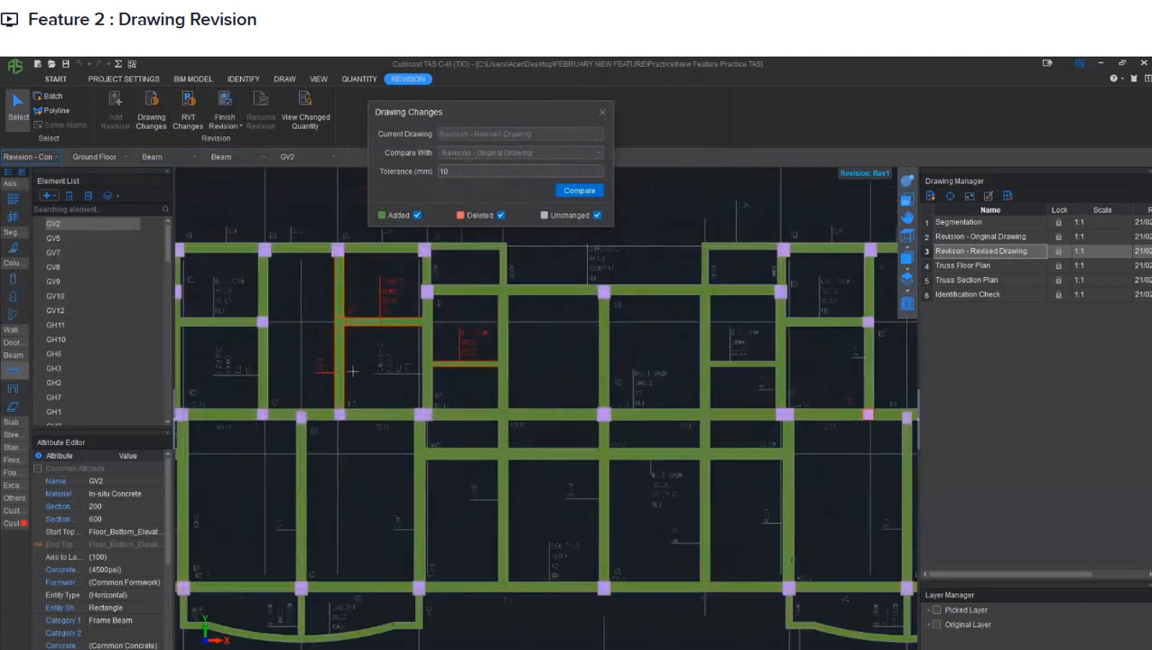
pyautogui.scroll(2, 353, 370)
pyautogui.click(336, 323)
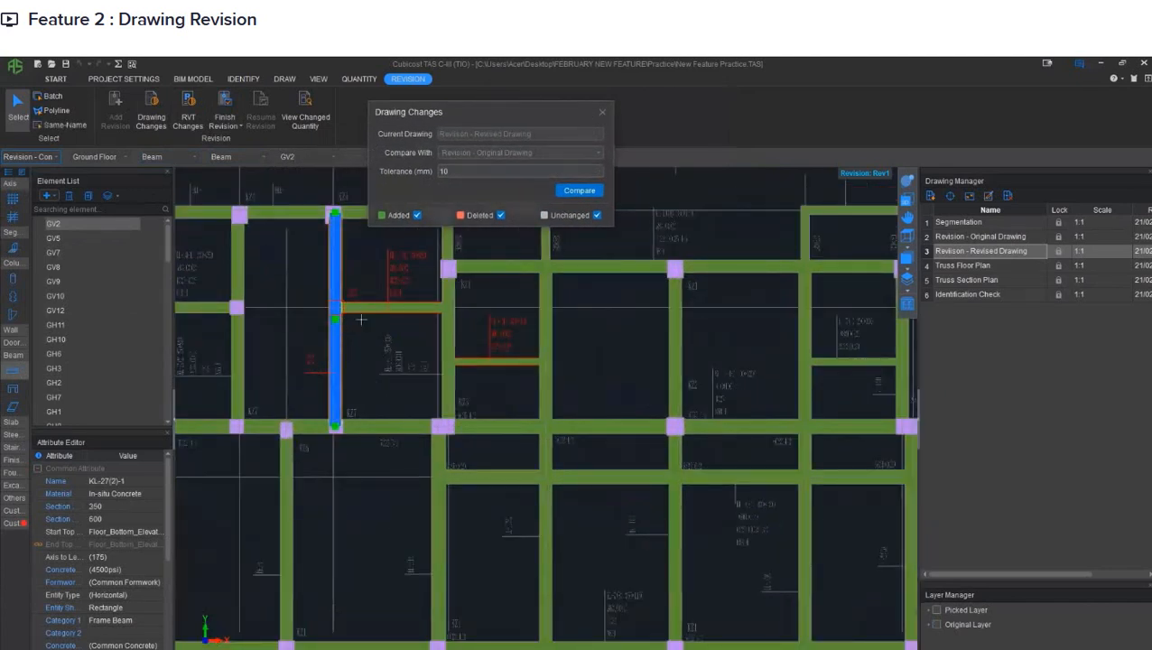
pyautogui.click(374, 308)
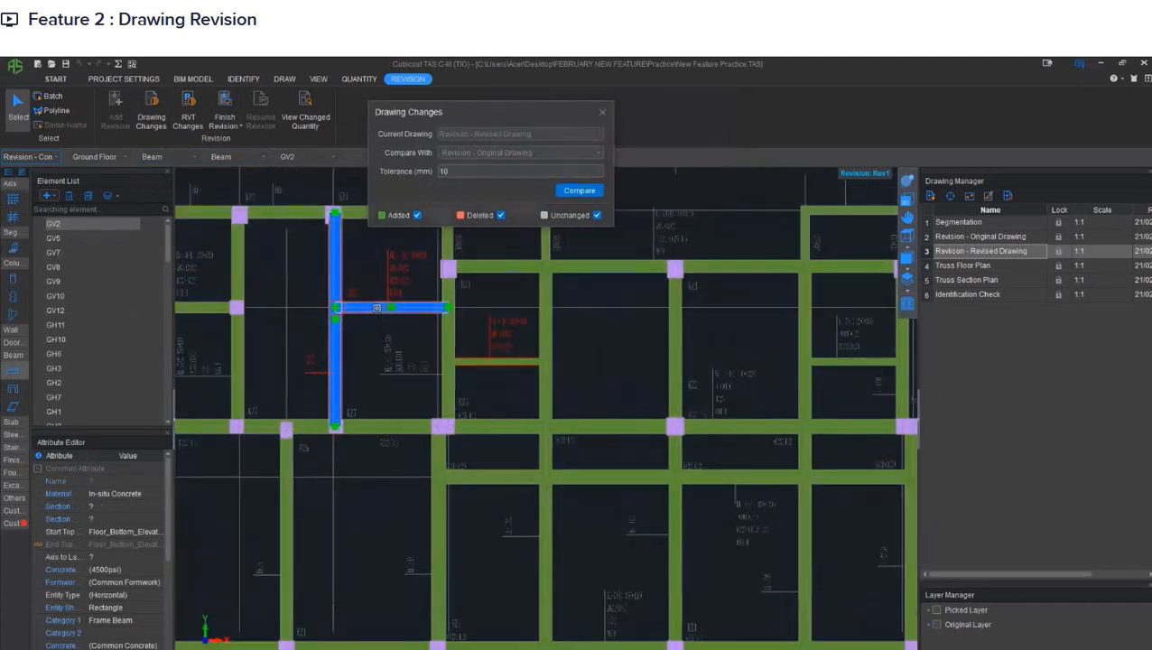
pyautogui.click(498, 361)
pyautogui.scroll(-1, 500, 360)
pyautogui.scroll(-6, 500, 360)
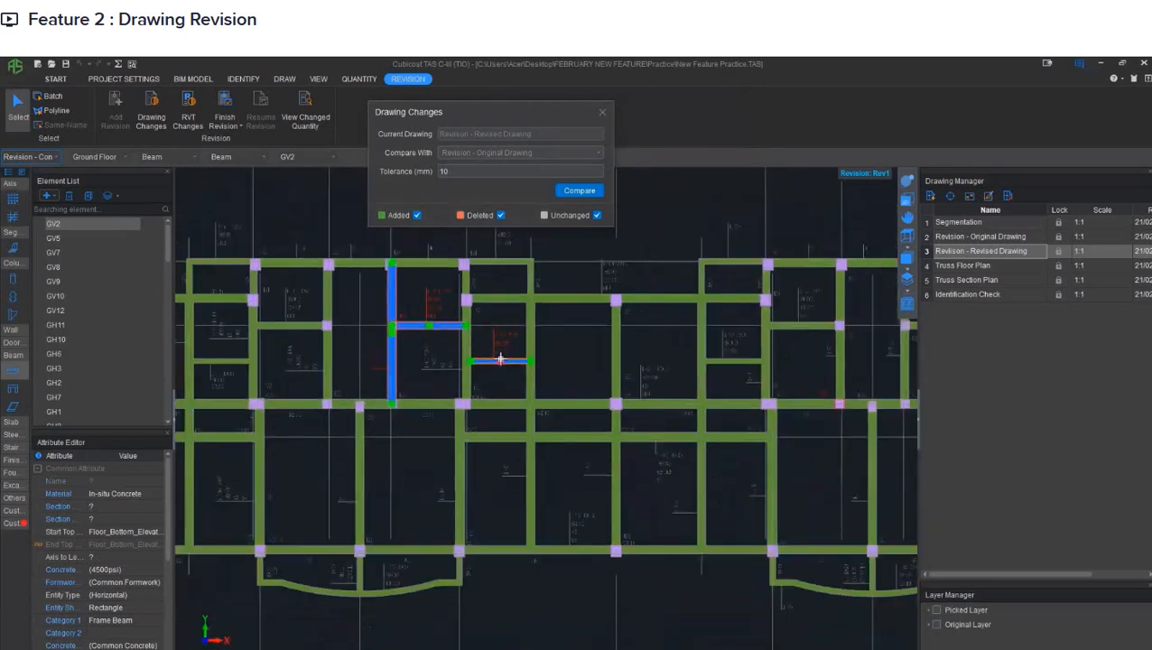
pyautogui.scroll(5, 631, 397)
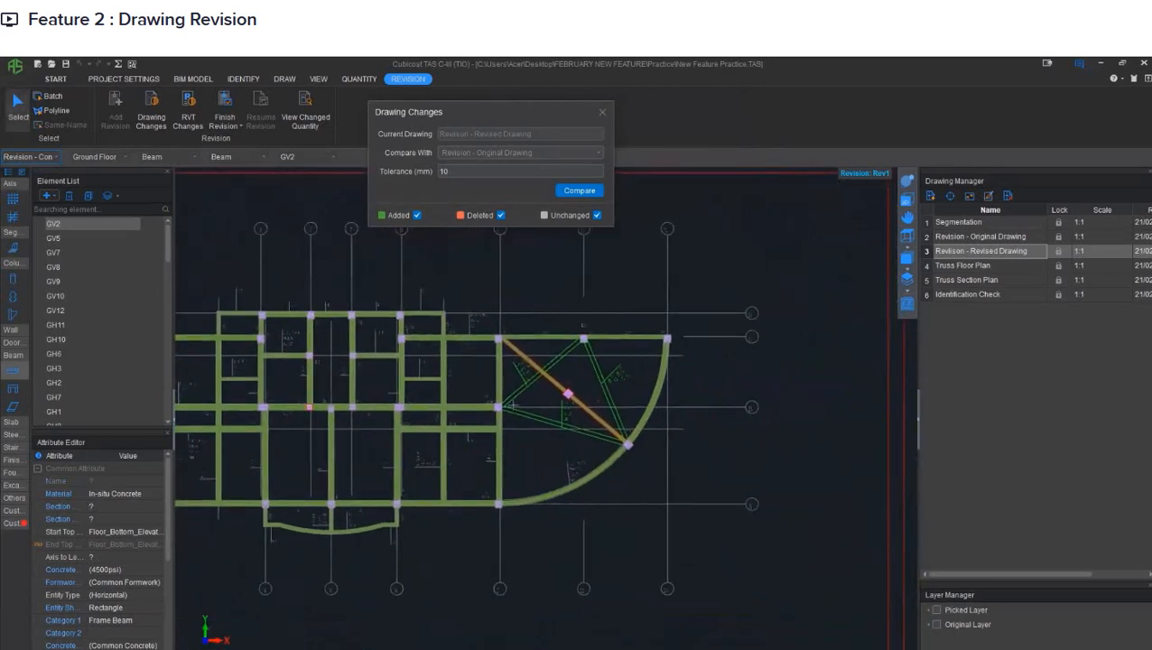
pyautogui.click(579, 345)
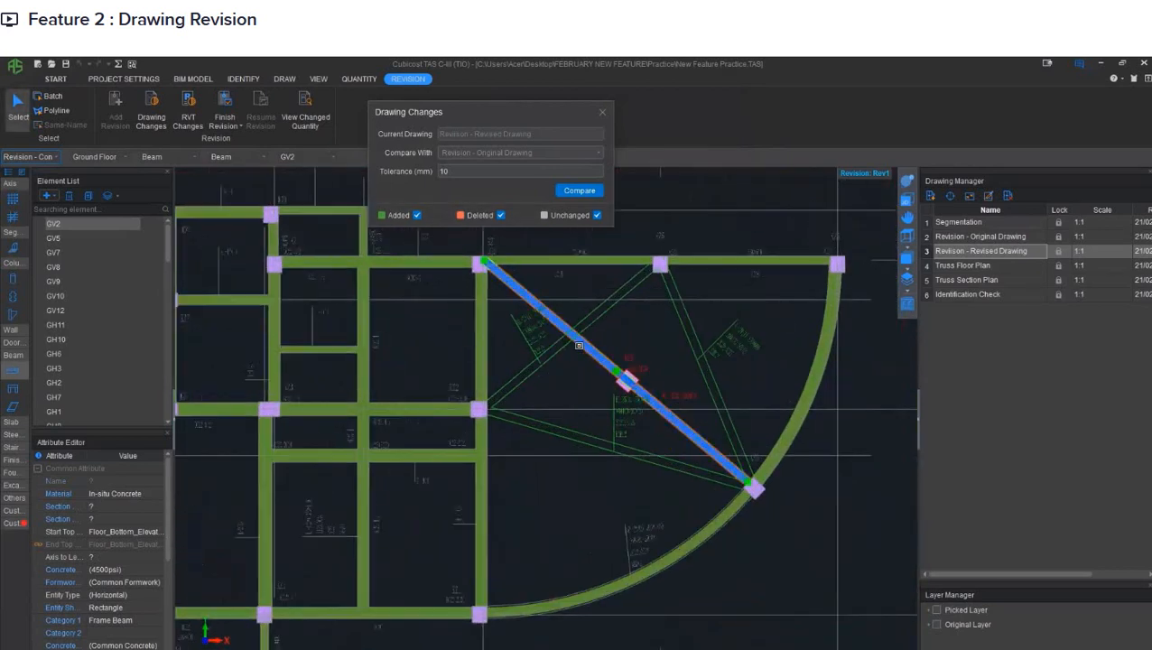
pyautogui.press('Delete')
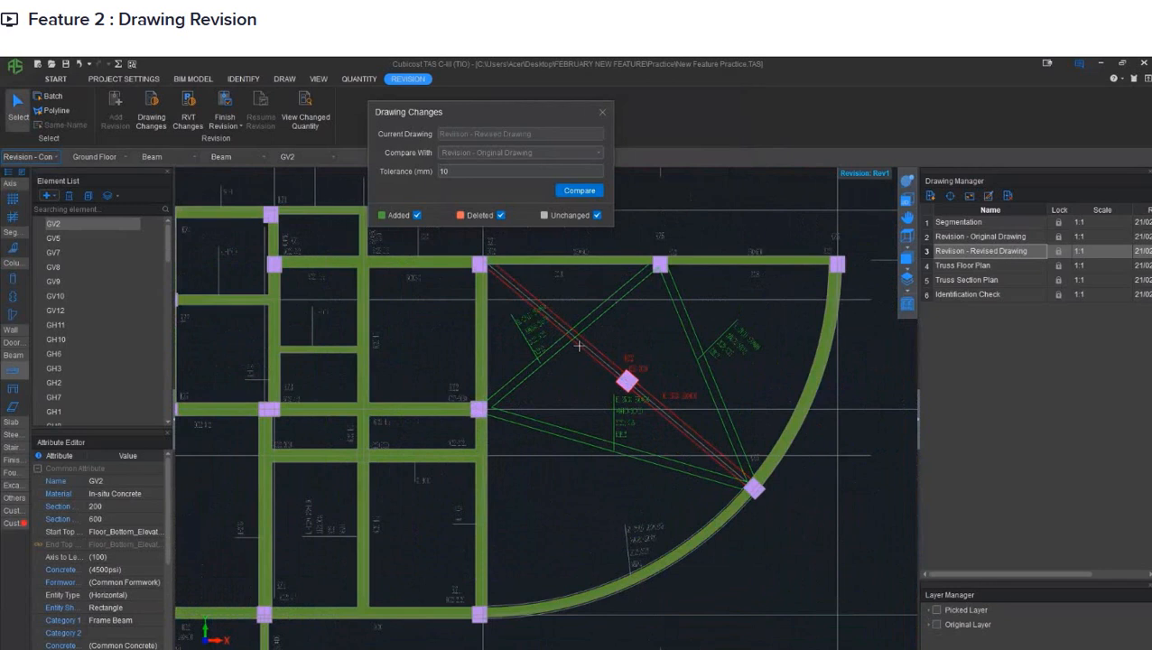
# - Switch to the column elements and redisplay the drawing changes against the original drawing
pyautogui.click(19, 282)
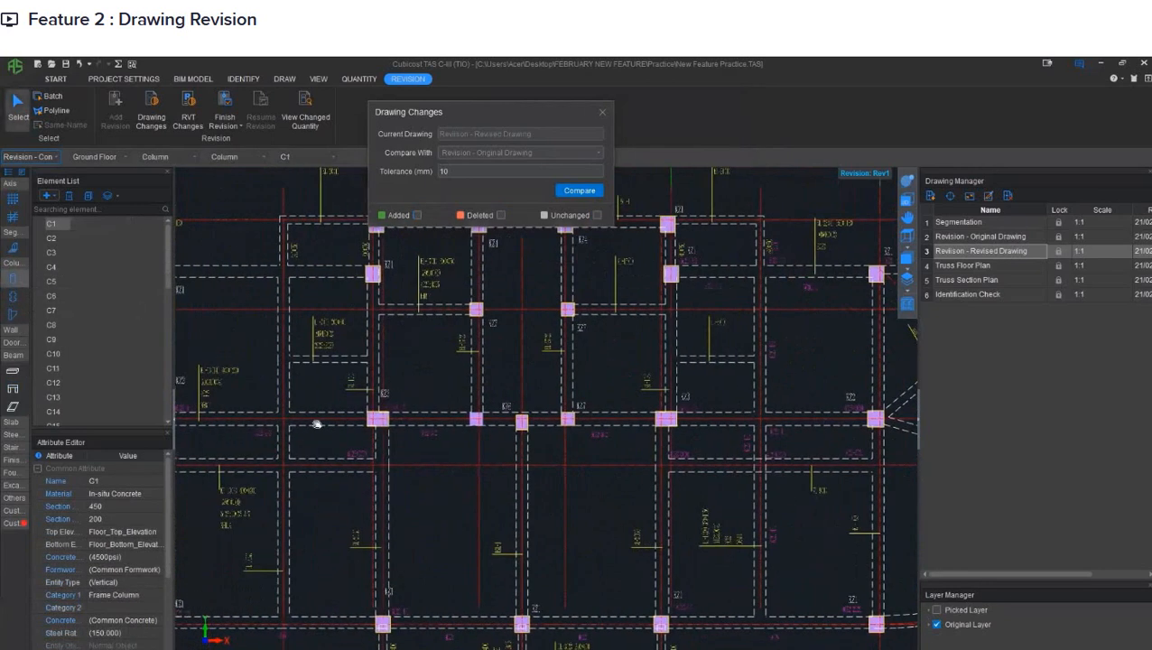
pyautogui.moveTo(317, 425); pyautogui.dragTo(541, 429, button='middle')
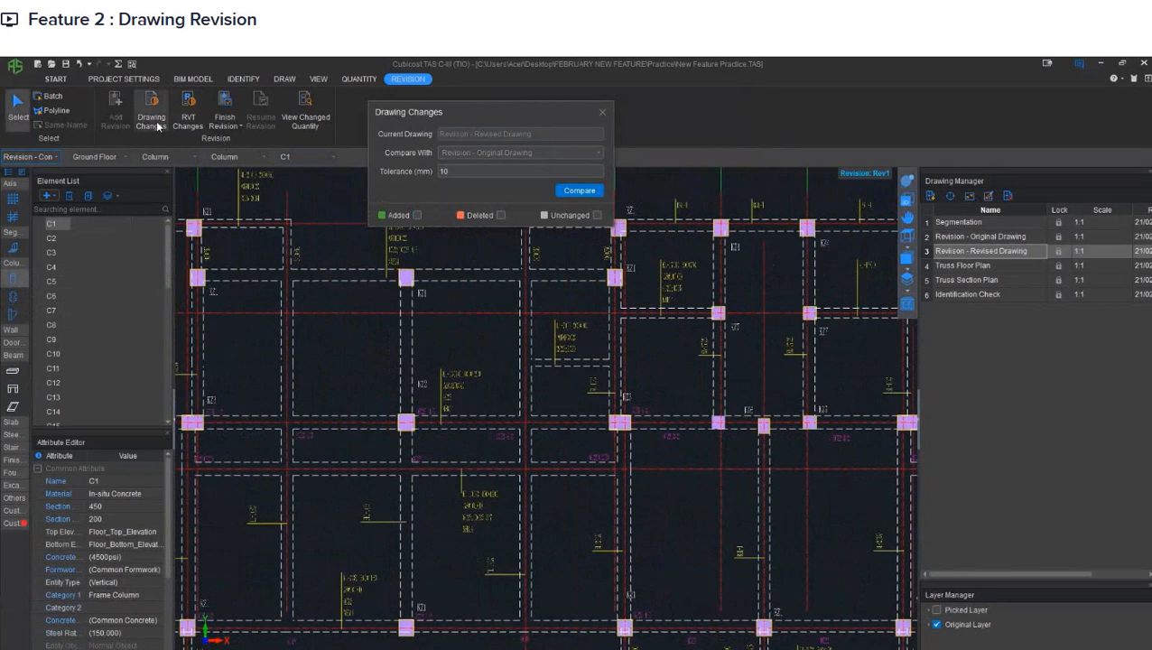
pyautogui.moveTo(316, 355)
pyautogui.mouseDown(button='middle')
pyautogui.moveTo(433, 353)
pyautogui.moveTo(453, 379)
pyautogui.moveTo(189, 390)
pyautogui.mouseUp(button='middle')
pyautogui.moveTo(539, 428); pyautogui.dragTo(393, 412, button='middle')
pyautogui.scroll(2, 443, 442)
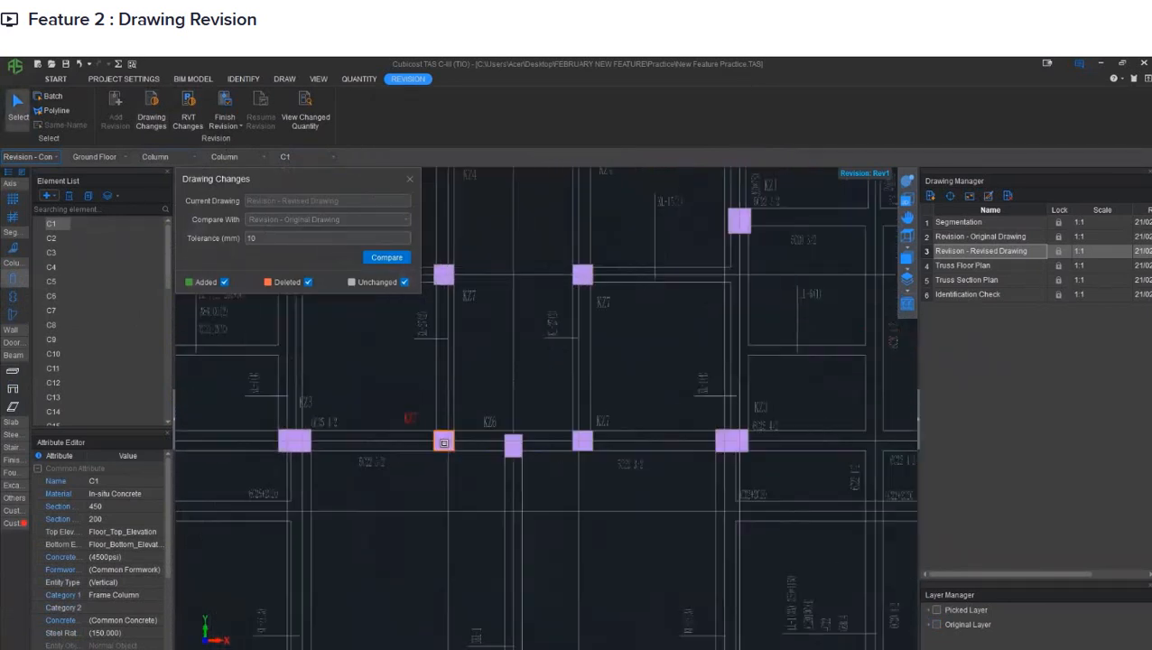
# - Delete the two columns marked as removed: the square one in the central bay and the rotated one on the curved bay's deleted diagonal
pyautogui.click(443, 443)
pyautogui.scroll(1, 718, 393)
pyautogui.moveTo(645, 389); pyautogui.dragTo(93, 396, button='middle')
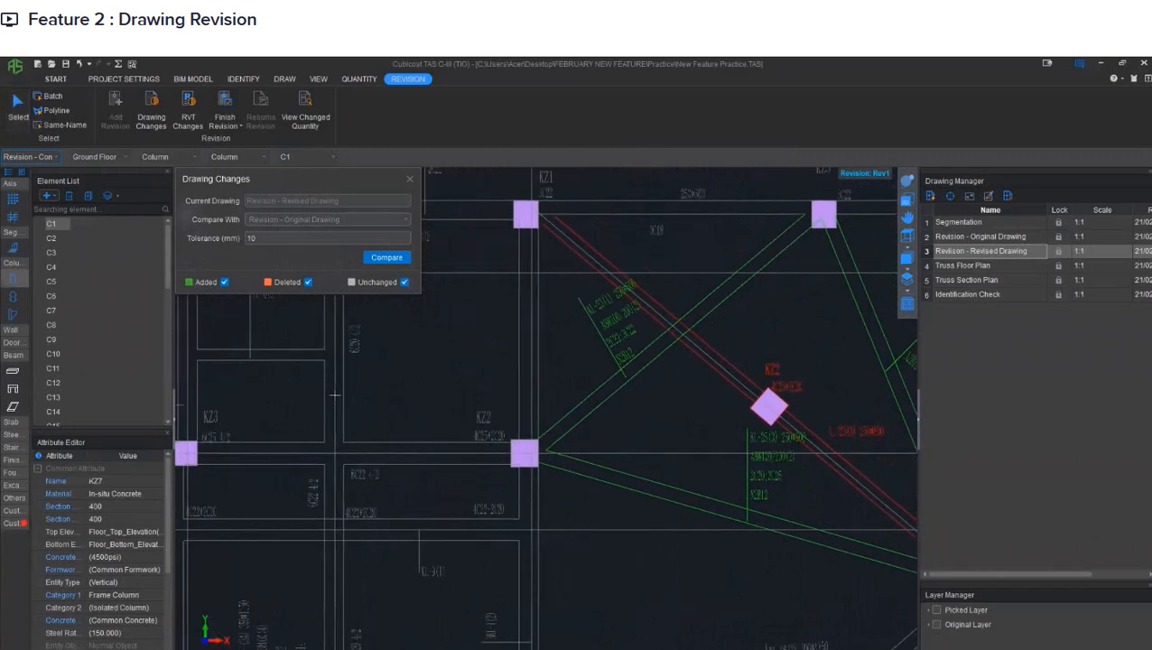
pyautogui.click(765, 402)
pyautogui.moveTo(523, 404); pyautogui.dragTo(565, 398, button='middle')
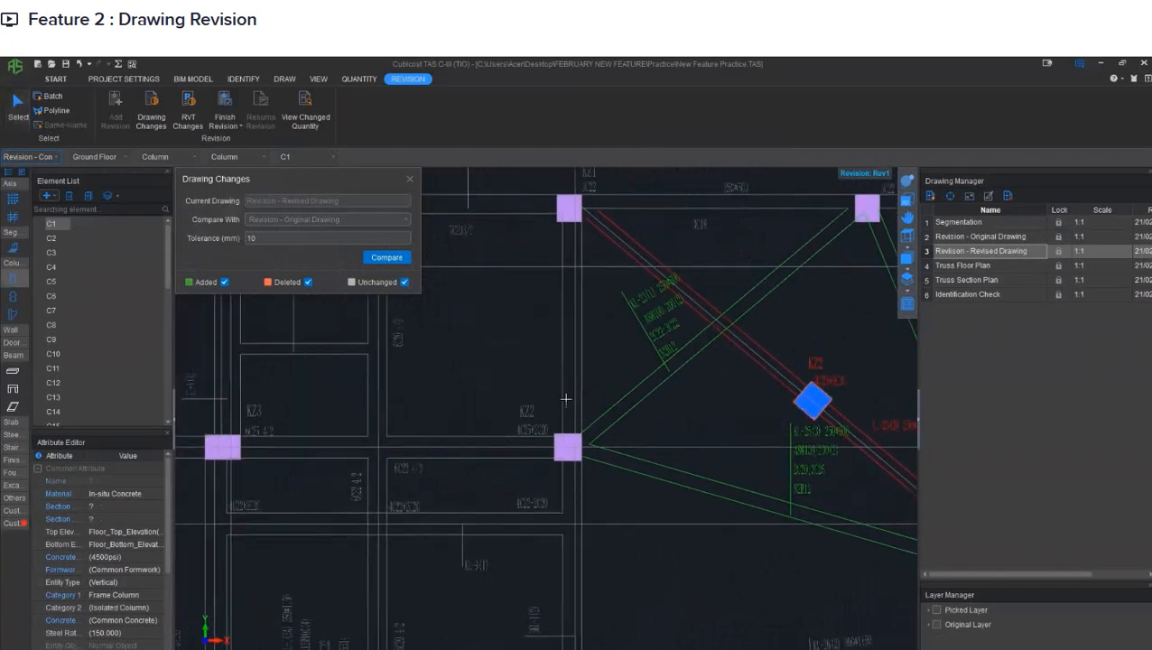
pyautogui.press('Escape')
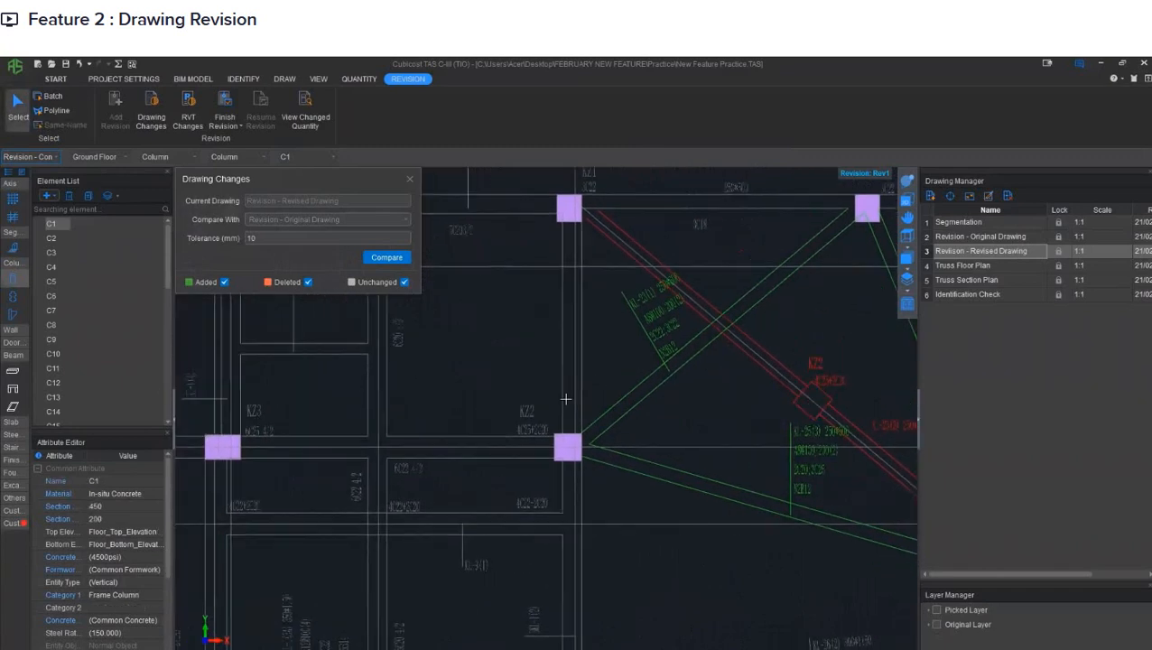
pyautogui.scroll(-6, 565, 398)
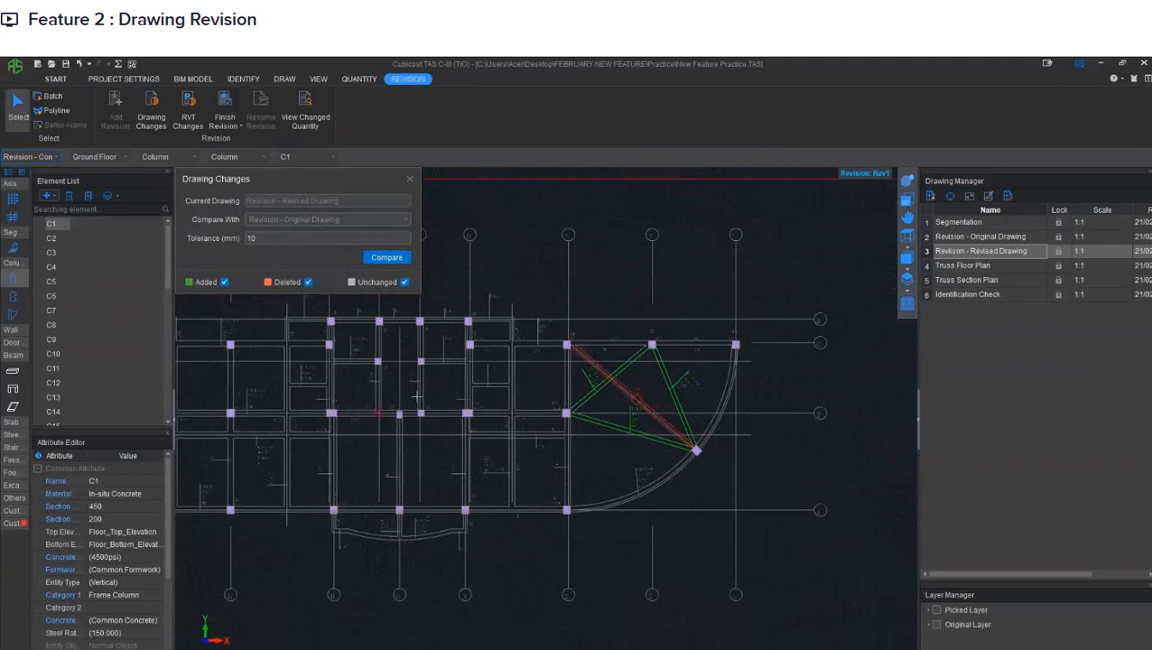
pyautogui.moveTo(416, 395); pyautogui.dragTo(510, 391, button='middle')
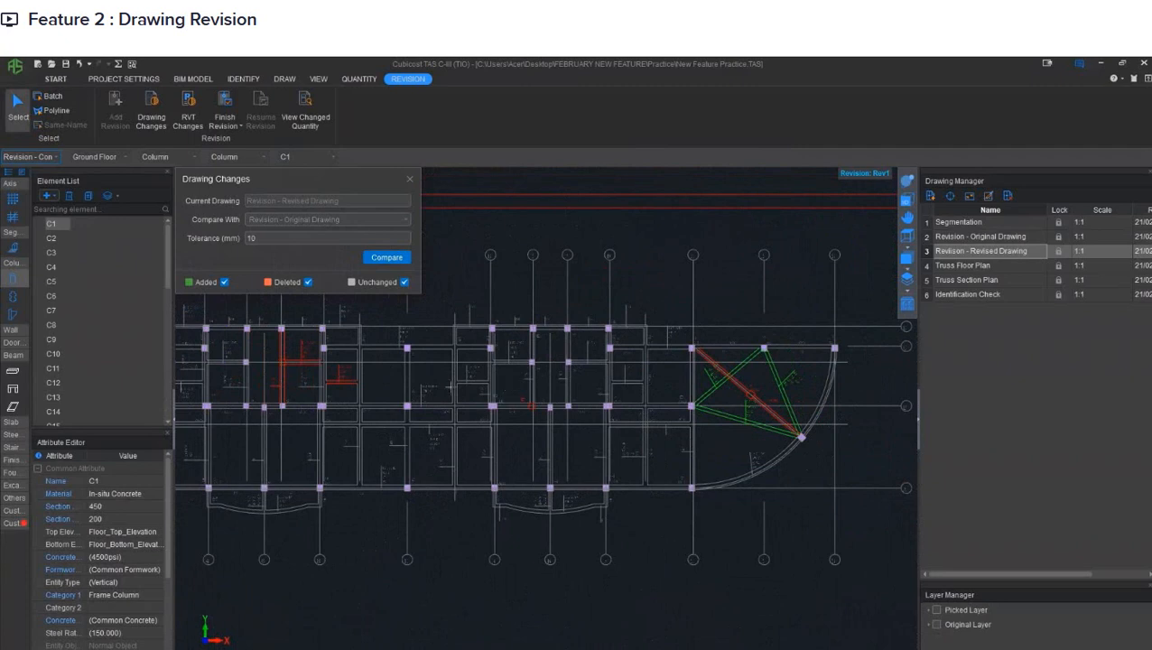
pyautogui.moveTo(444, 385); pyautogui.dragTo(461, 386, button='middle')
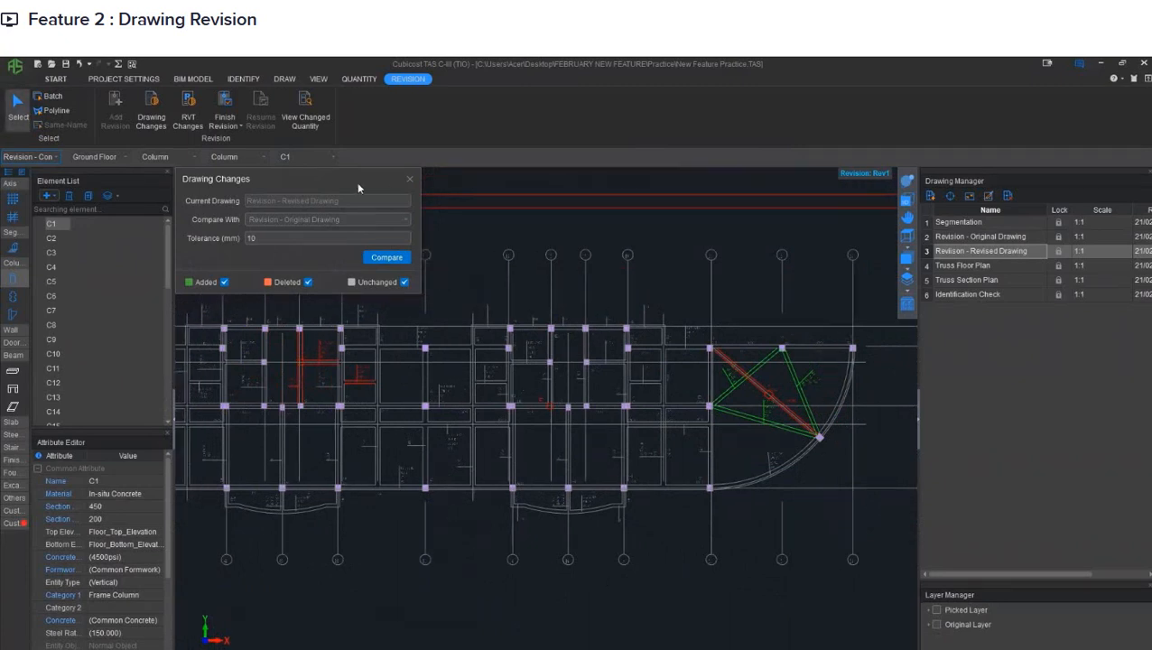
# - Finish the revision, running the summary calculation for the Ground Floor of the Revision - Construction Module
pyautogui.moveTo(356, 181)
pyautogui.mouseDown()
pyautogui.moveTo(493, 171)
pyautogui.moveTo(574, 112)
pyautogui.mouseUp()
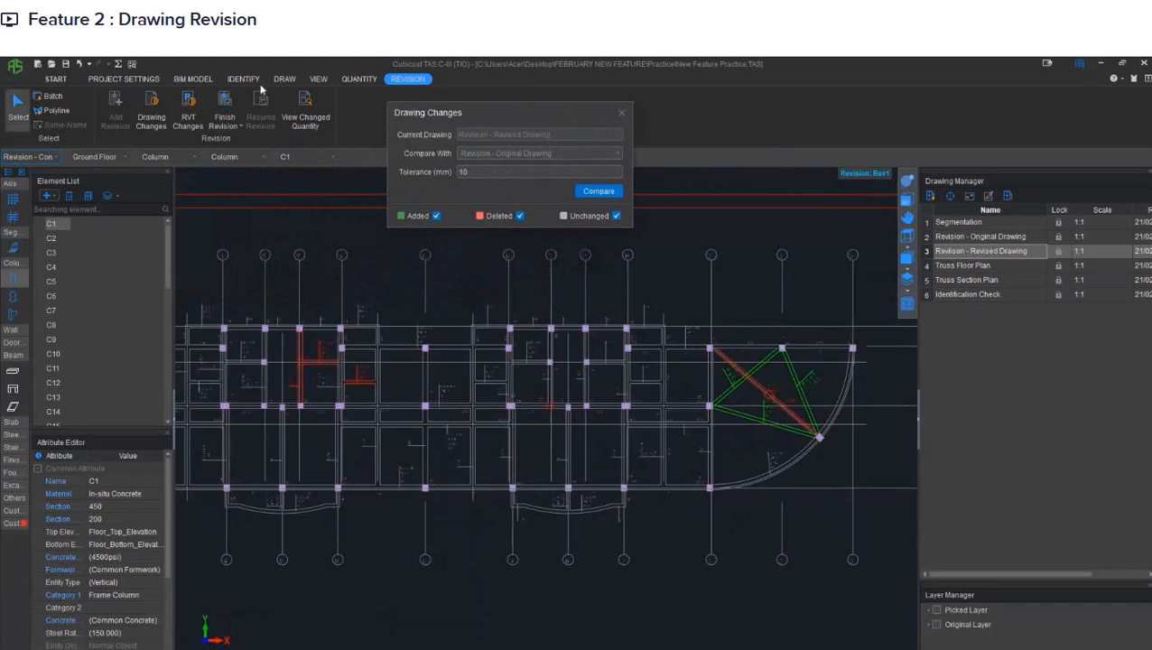
pyautogui.click(226, 107)
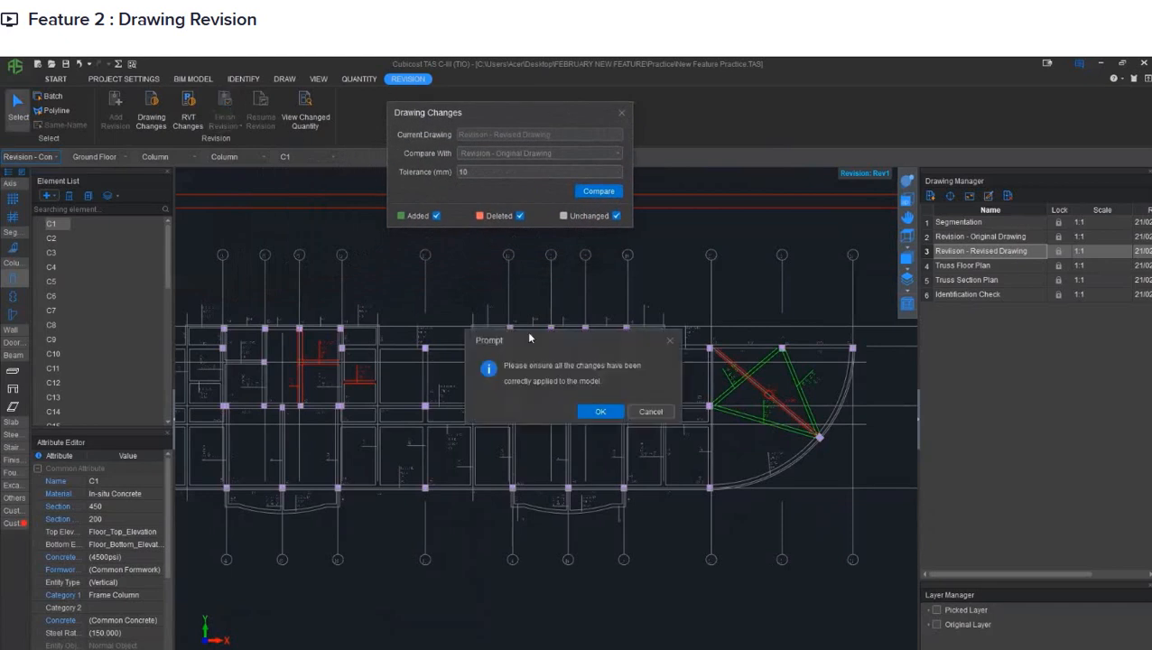
pyautogui.click(594, 411)
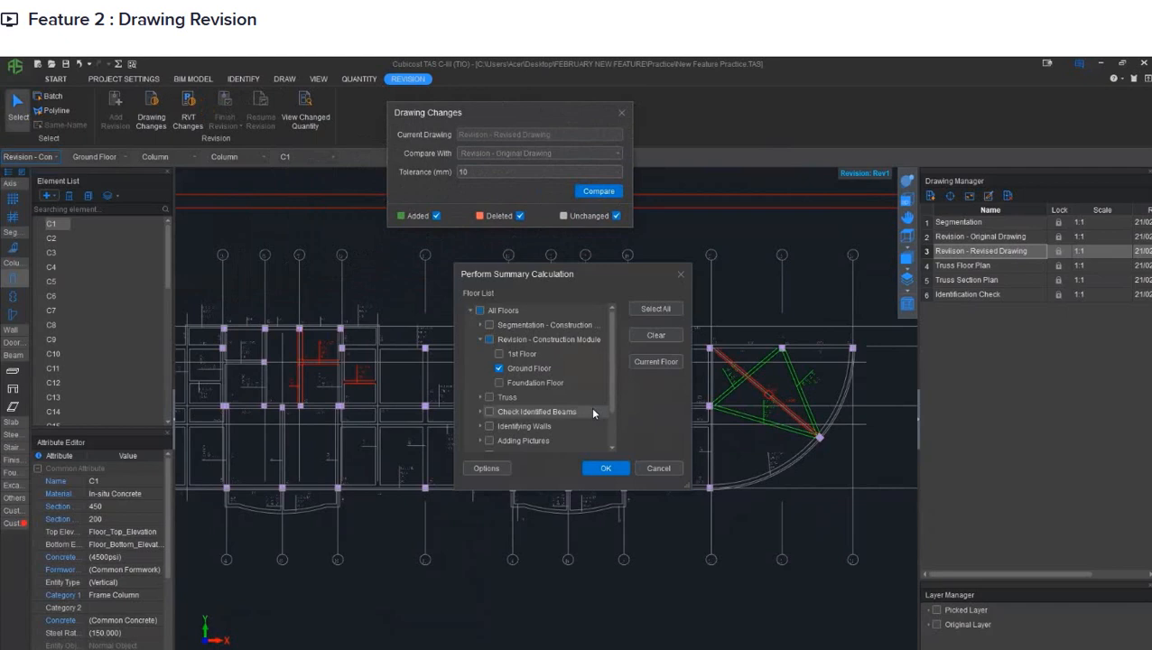
pyautogui.click(605, 466)
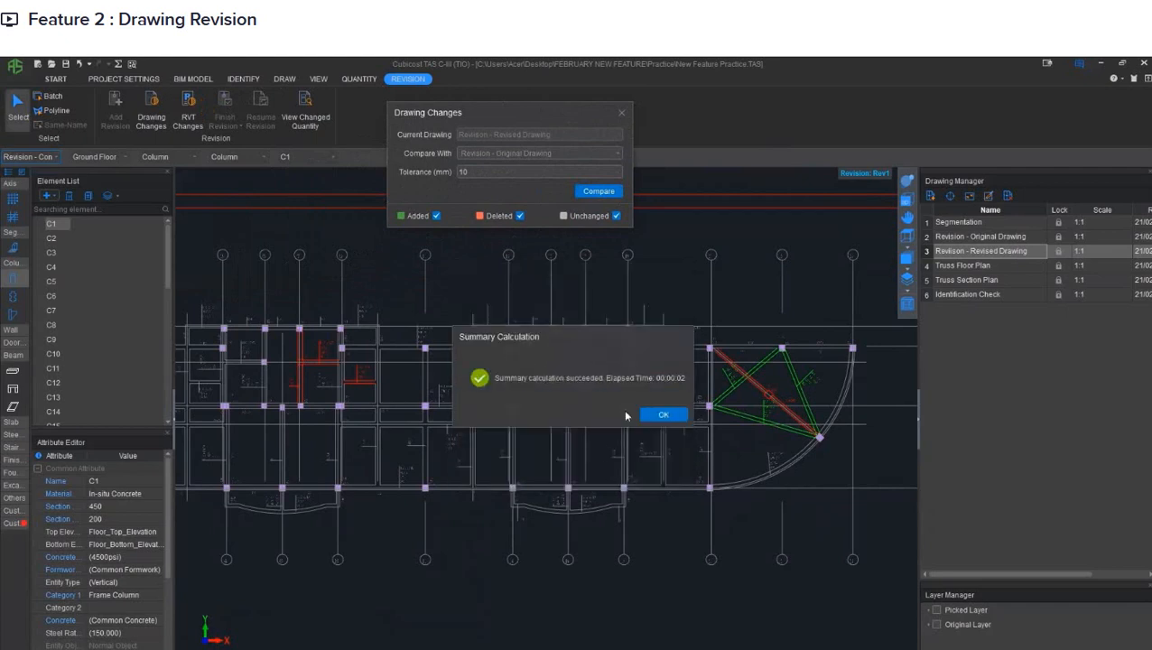
pyautogui.click(658, 415)
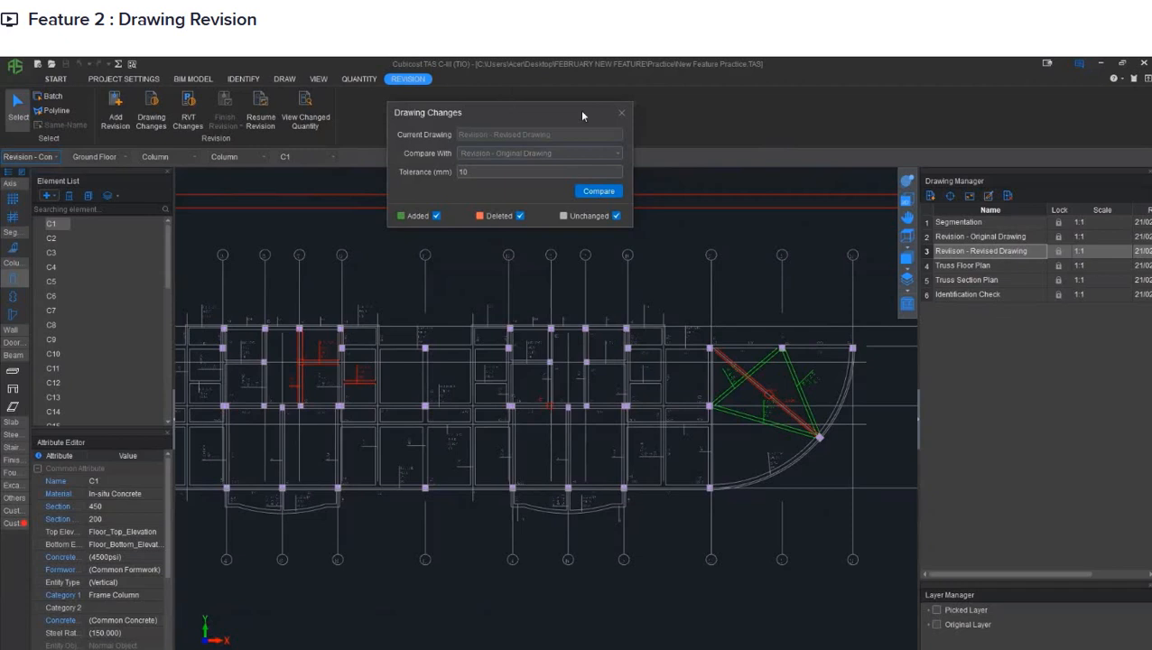
# - View the changed quantities of Revision-01(Rev1), limiting the range to the Revision - Construction Module
pyautogui.moveTo(582, 115); pyautogui.dragTo(734, 118)
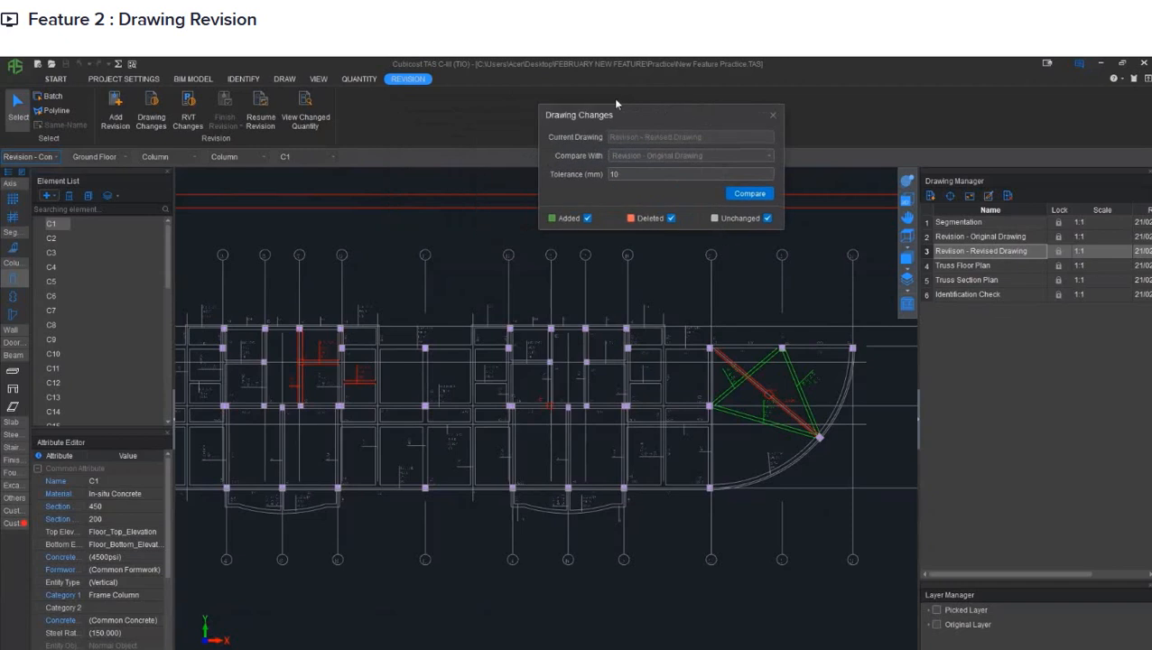
pyautogui.click(314, 120)
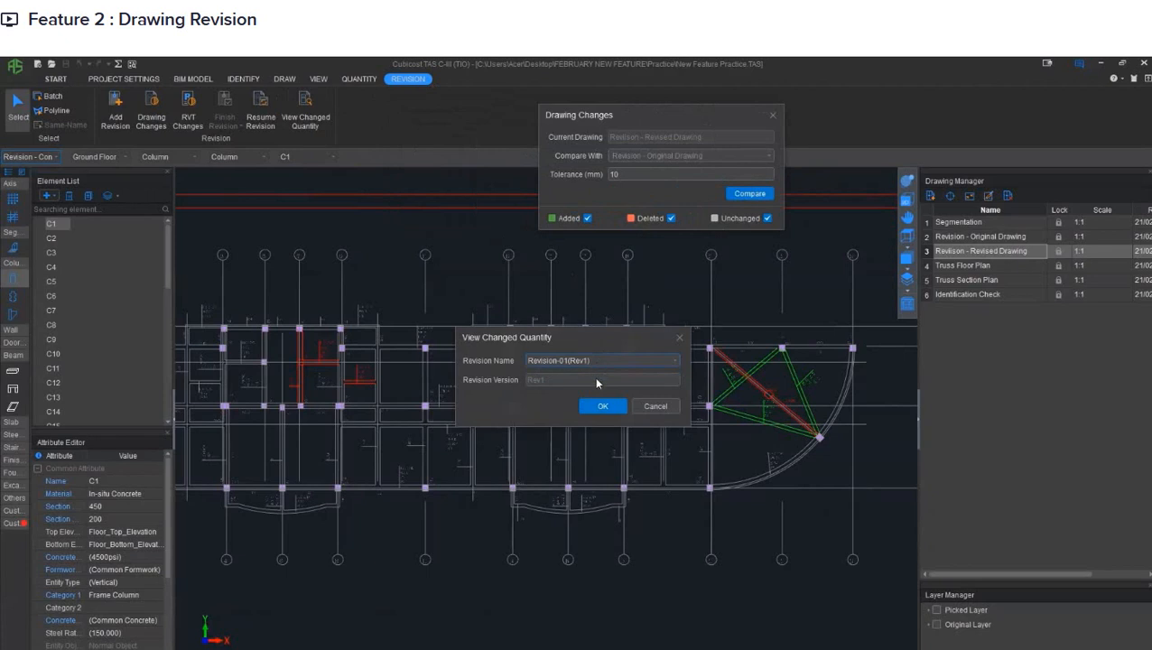
pyautogui.click(601, 407)
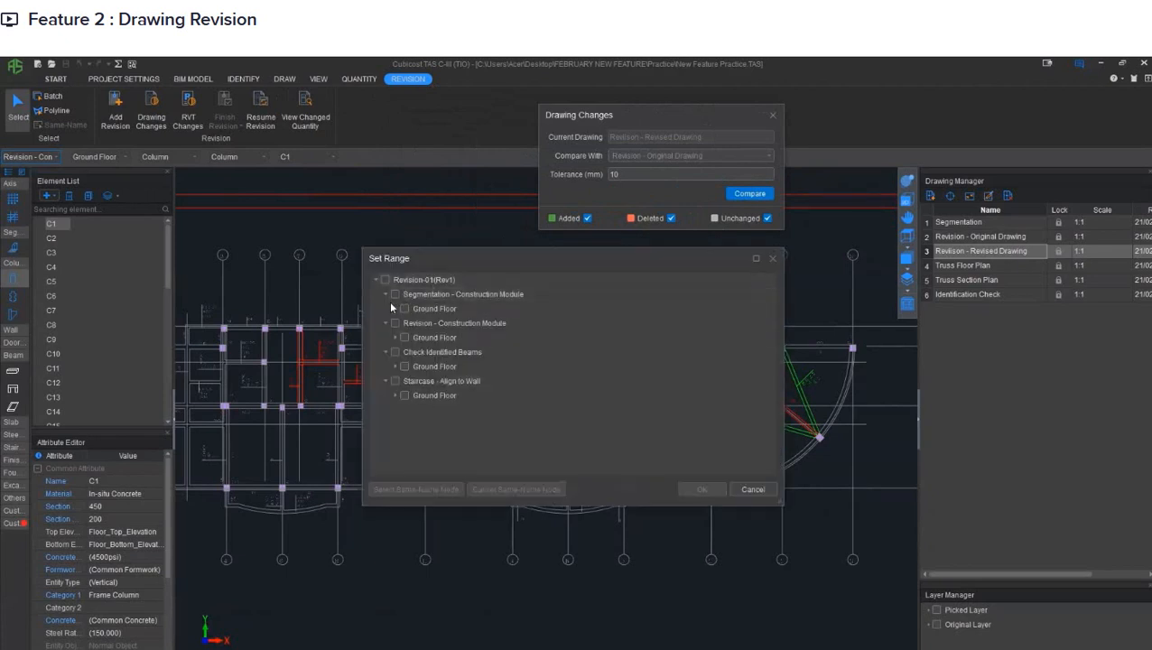
pyautogui.click(394, 323)
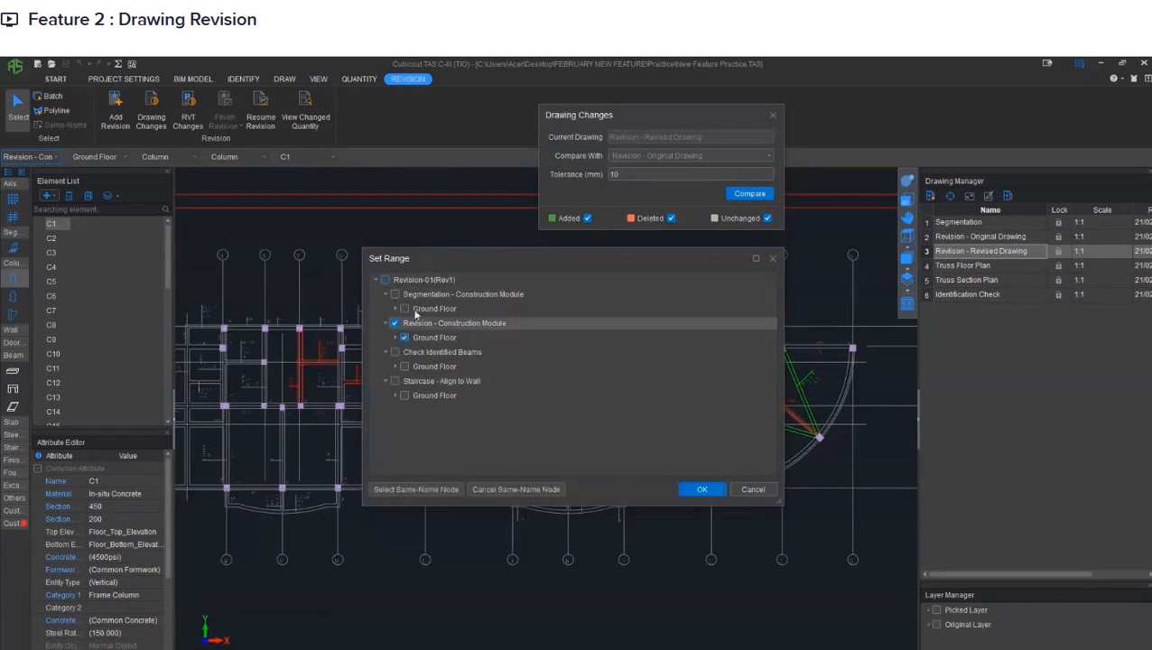
pyautogui.click(697, 489)
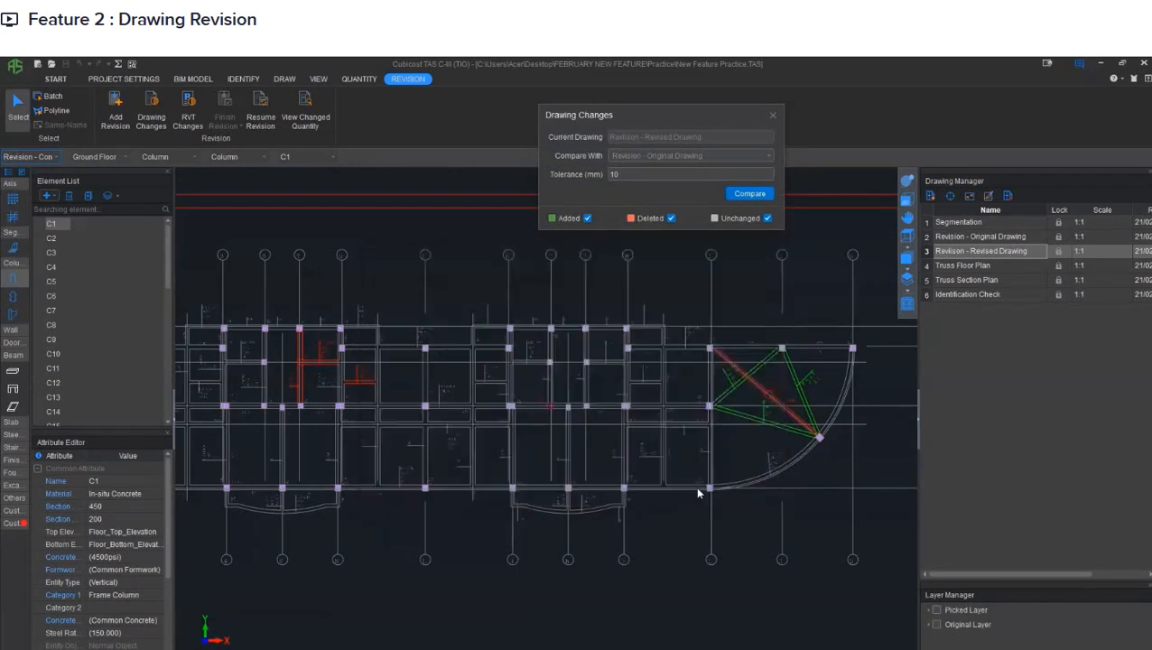
# - Enlarge the changed quantity report, compare the column volumes before and after the revision, and close the report
pyautogui.moveTo(598, 269); pyautogui.dragTo(497, 268)
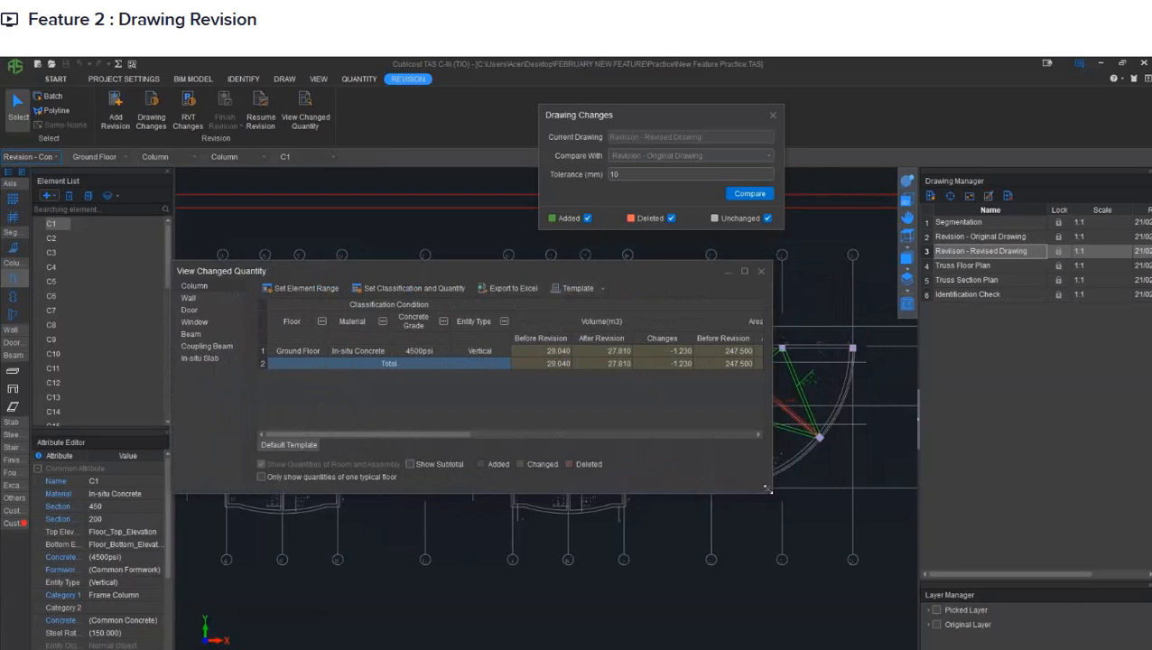
pyautogui.moveTo(767, 489); pyautogui.dragTo(1076, 534)
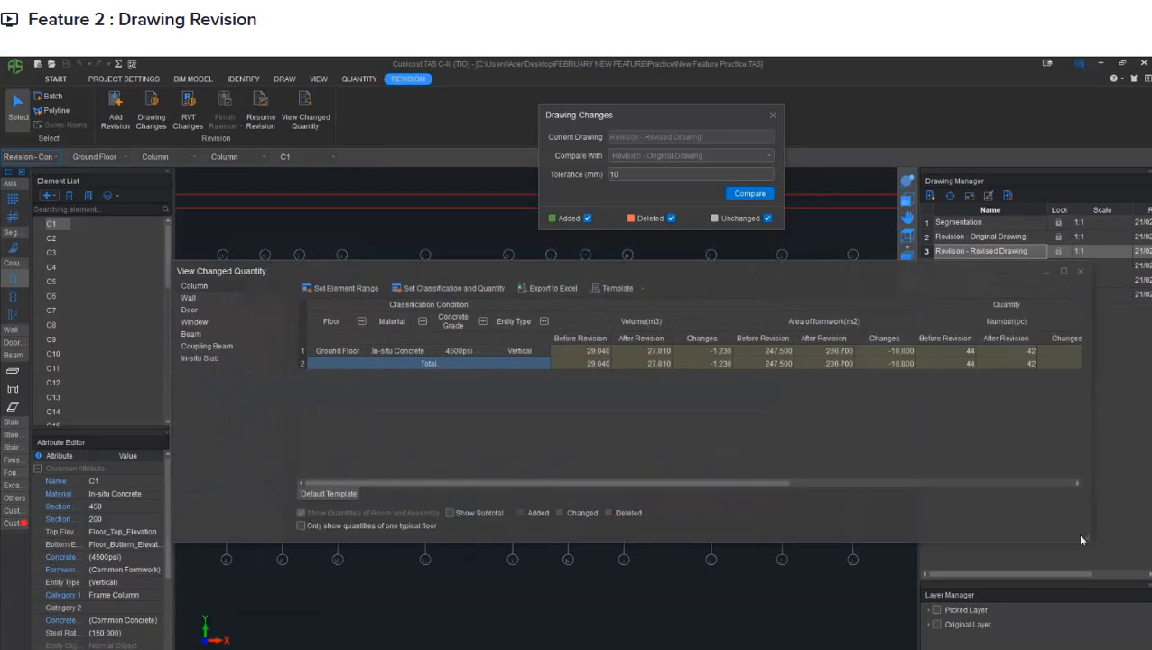
pyautogui.moveTo(857, 277); pyautogui.dragTo(748, 292)
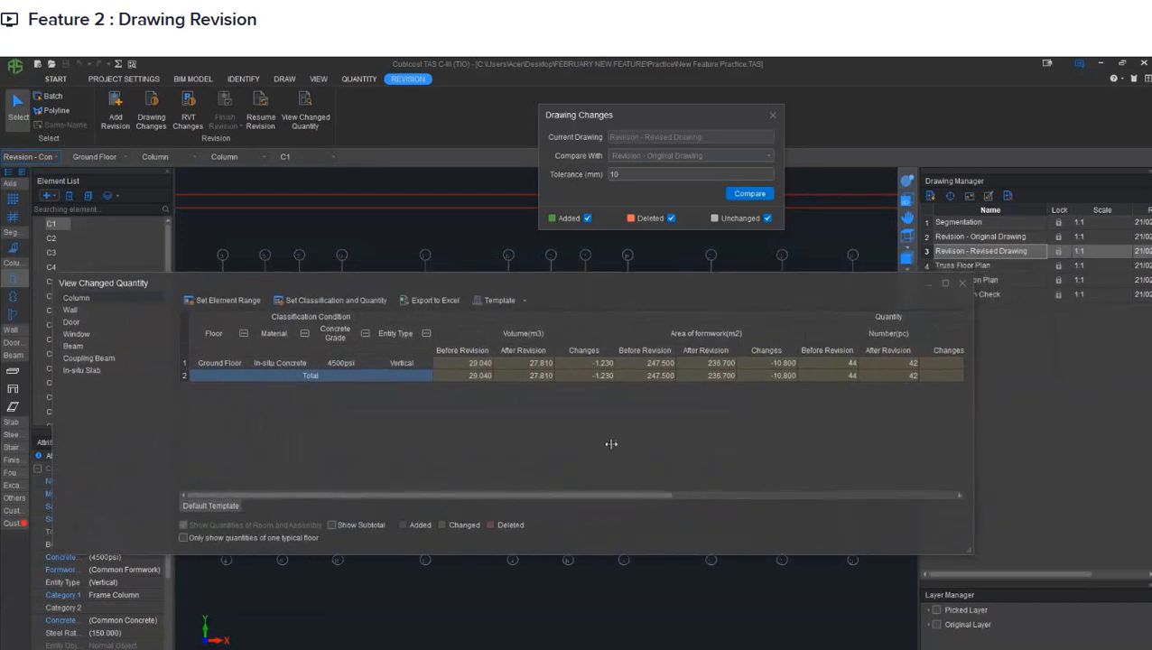
pyautogui.click(465, 364)
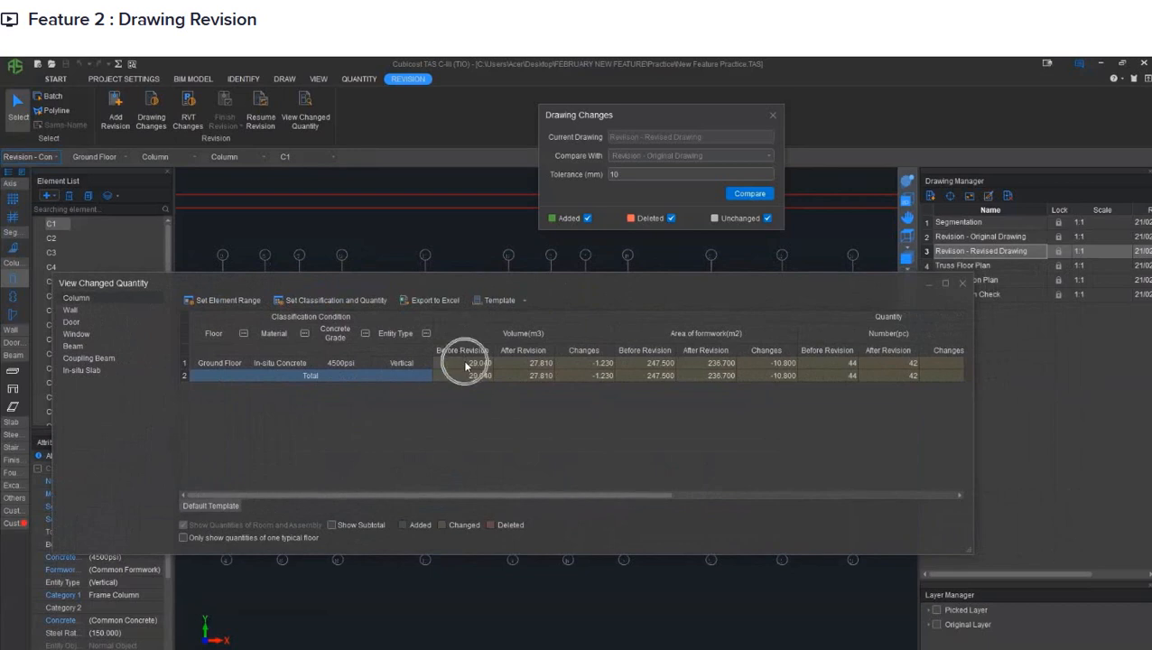
pyautogui.click(524, 363)
pyautogui.click(590, 362)
pyautogui.moveTo(555, 282); pyautogui.dragTo(570, 407)
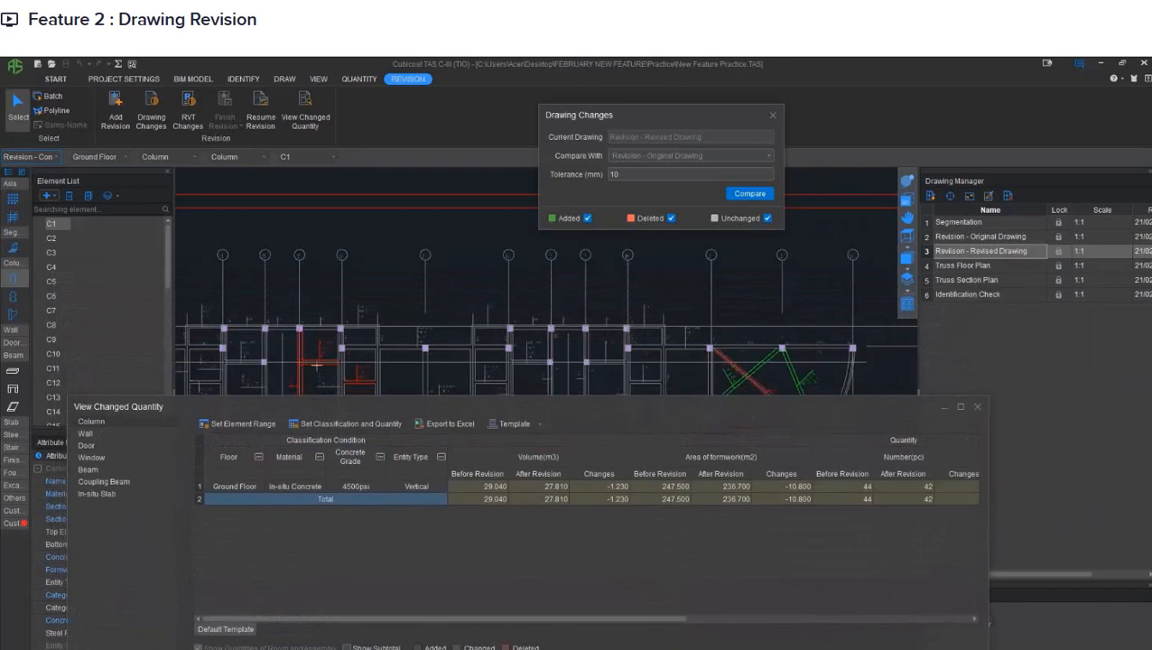
pyautogui.moveTo(546, 408); pyautogui.dragTo(515, 366)
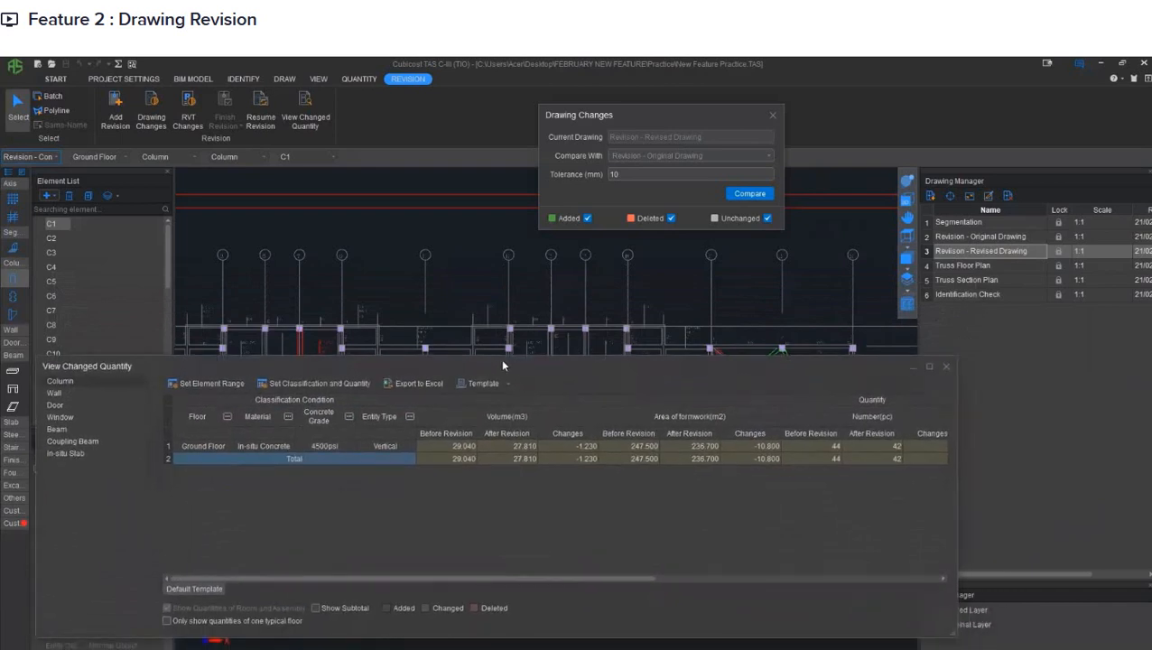
pyautogui.click(945, 368)
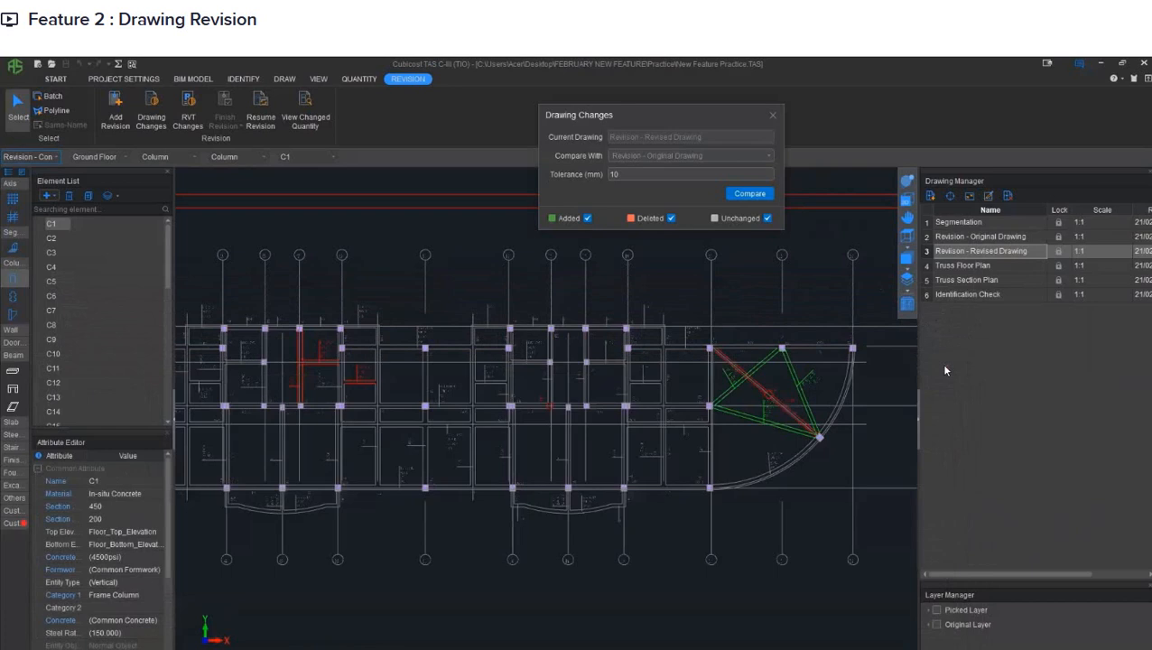
pyautogui.scroll(-3, 732, 335)
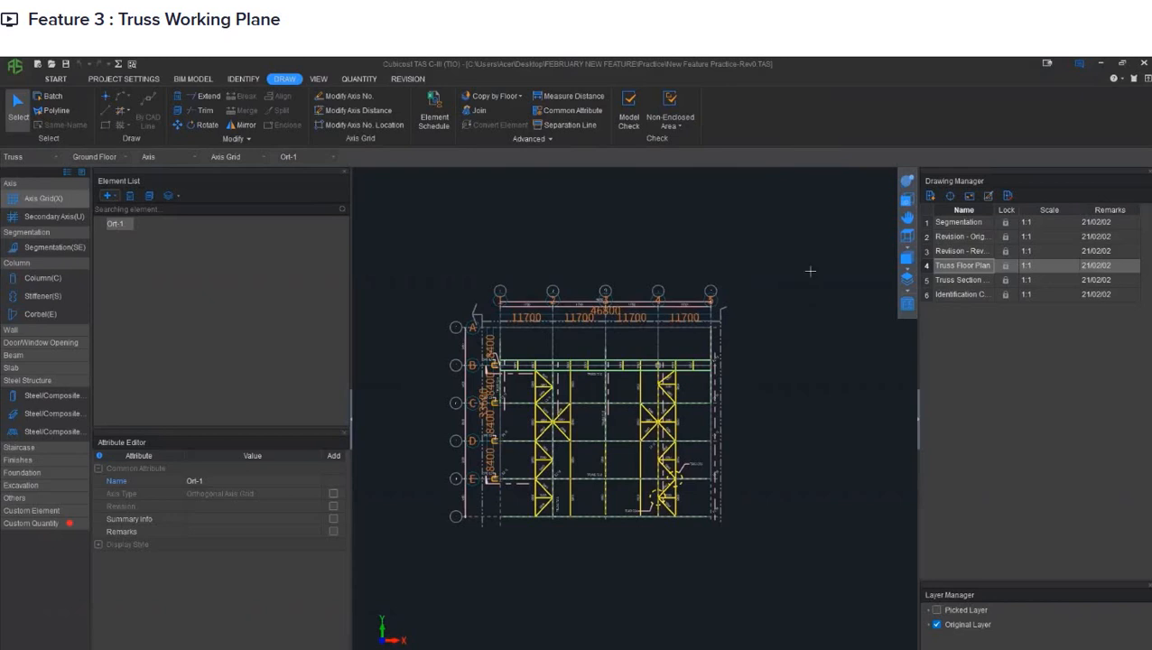
# - Open the Truss Section Plan drawing after the Truss Floor Plan and examine the members of truss T2-D along its length
pyautogui.click(970, 266)
pyautogui.click(978, 281)
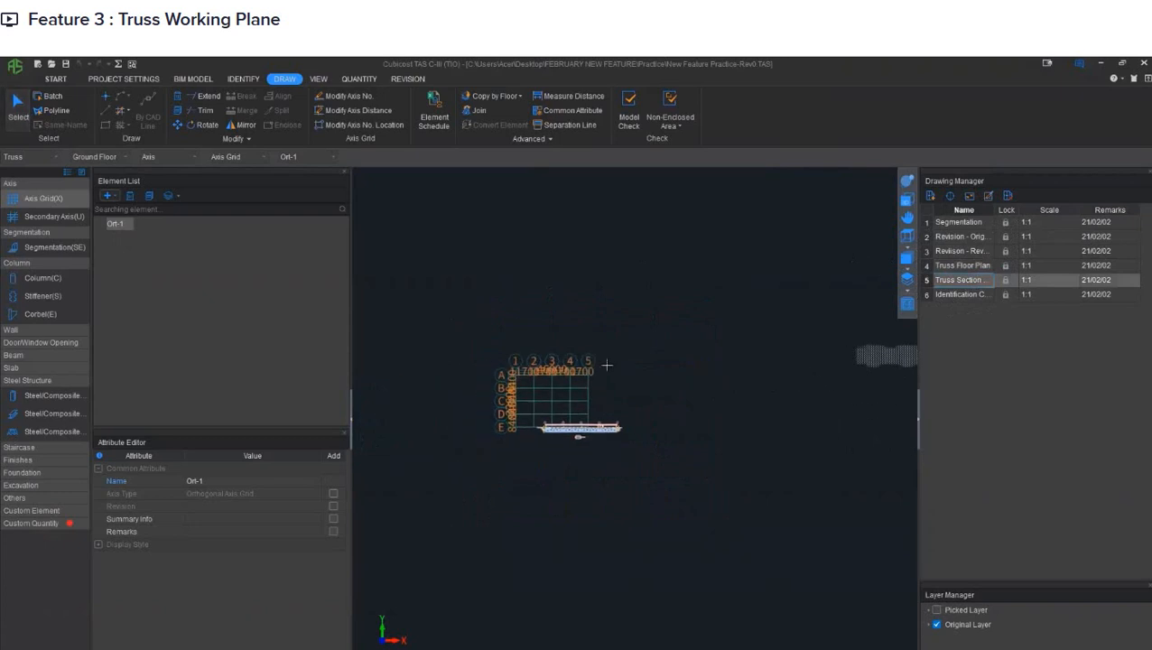
pyautogui.scroll(5, 564, 426)
pyautogui.scroll(2, 559, 433)
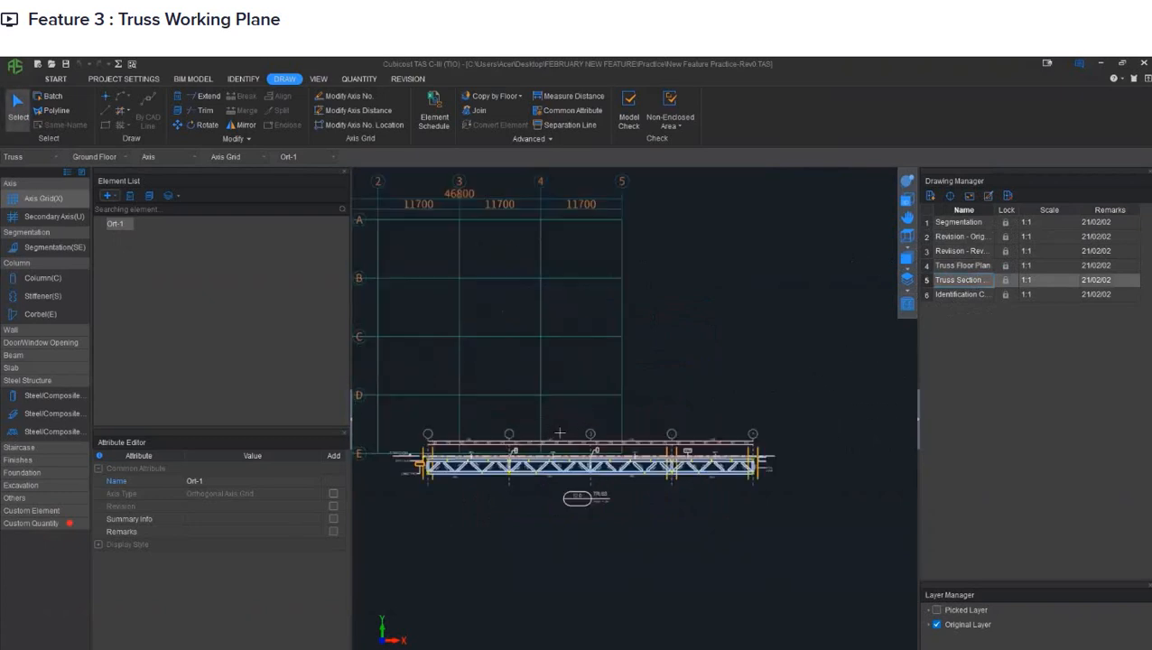
pyautogui.scroll(4, 559, 433)
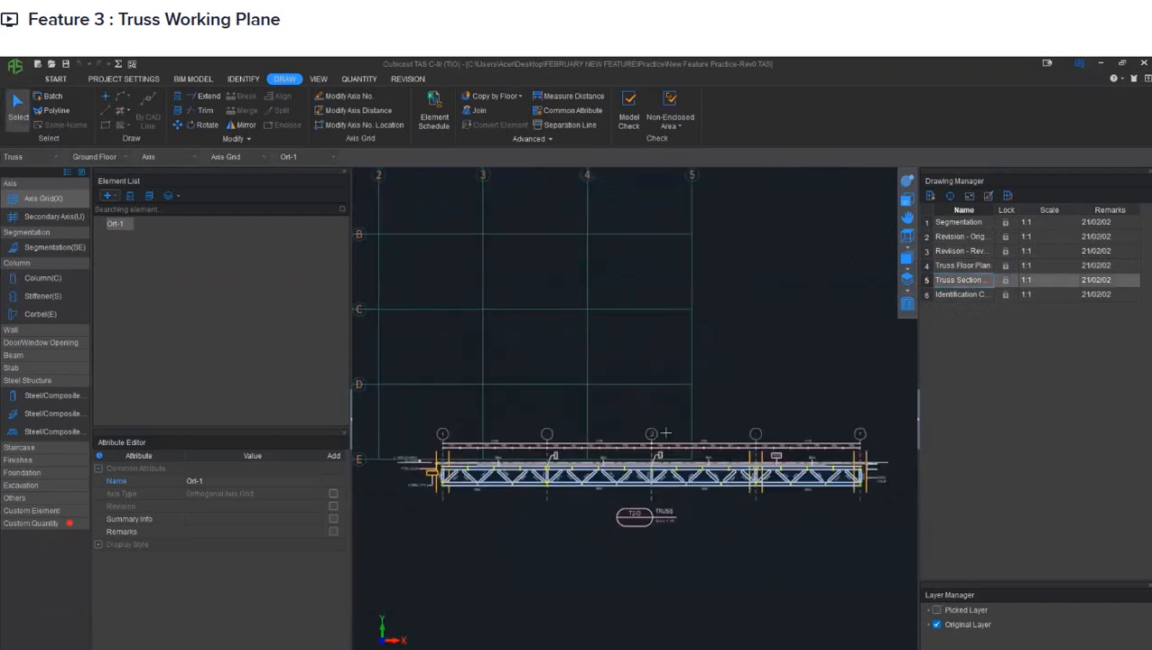
pyautogui.scroll(3, 595, 602)
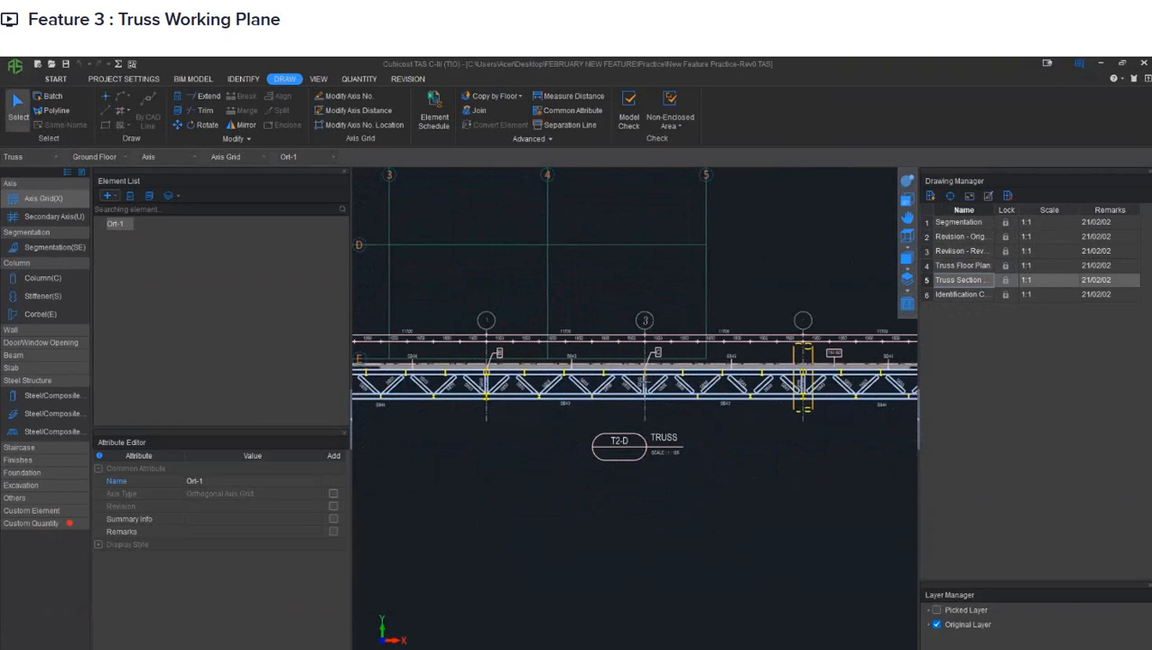
pyautogui.scroll(3, 639, 379)
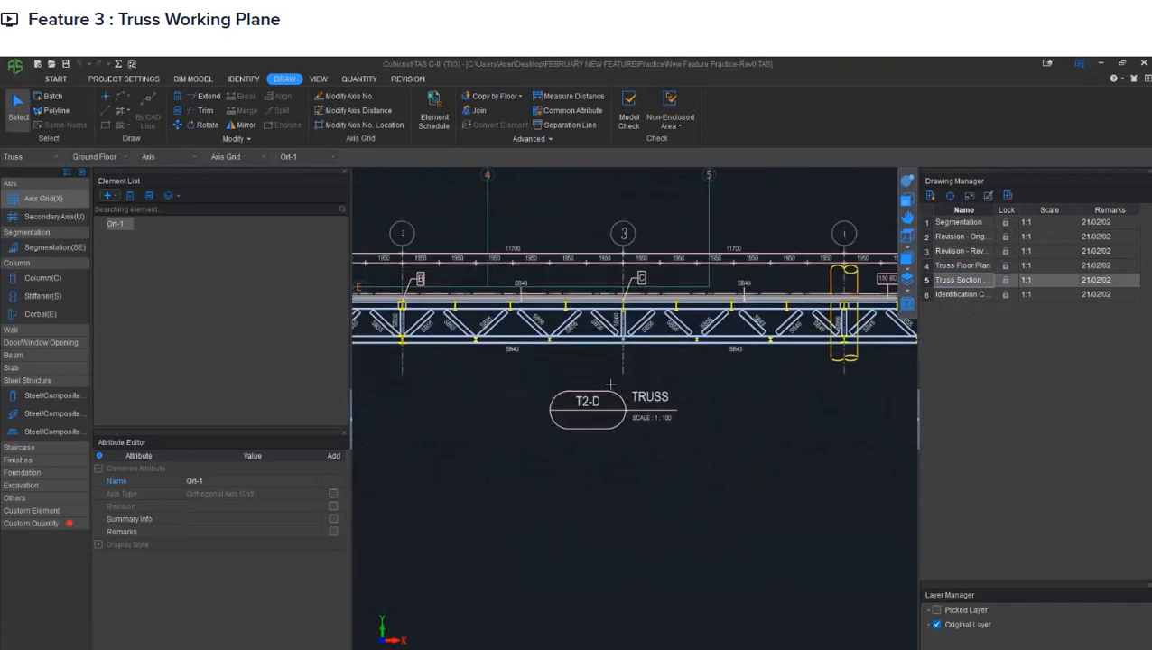
pyautogui.scroll(1, 524, 375)
pyautogui.moveTo(502, 371); pyautogui.dragTo(728, 381, button='middle')
pyautogui.moveTo(798, 365)
pyautogui.mouseDown(button='middle')
pyautogui.moveTo(470, 380)
pyautogui.moveTo(839, 370)
pyautogui.mouseUp(button='middle')
pyautogui.moveTo(613, 364); pyautogui.dragTo(761, 358, button='middle')
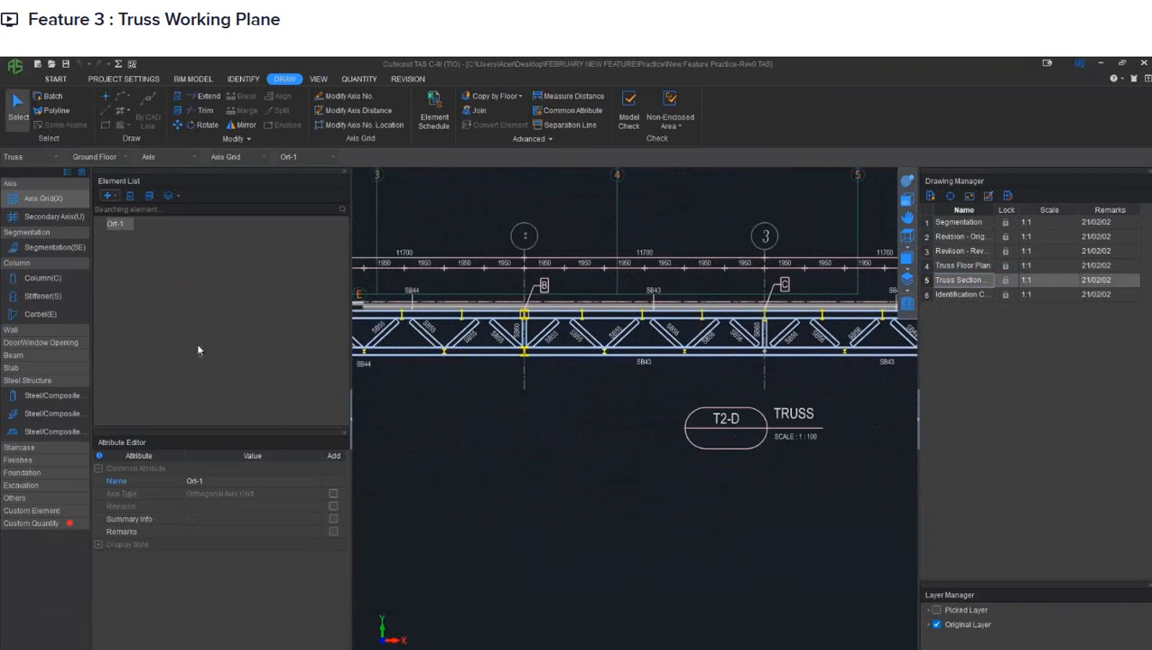
# - Switch to Steel/Composite Beam elements and examine the top and bottom chords of truss T2-D, represented by STB-1
pyautogui.click(68, 414)
pyautogui.moveTo(443, 368); pyautogui.dragTo(488, 368, button='middle')
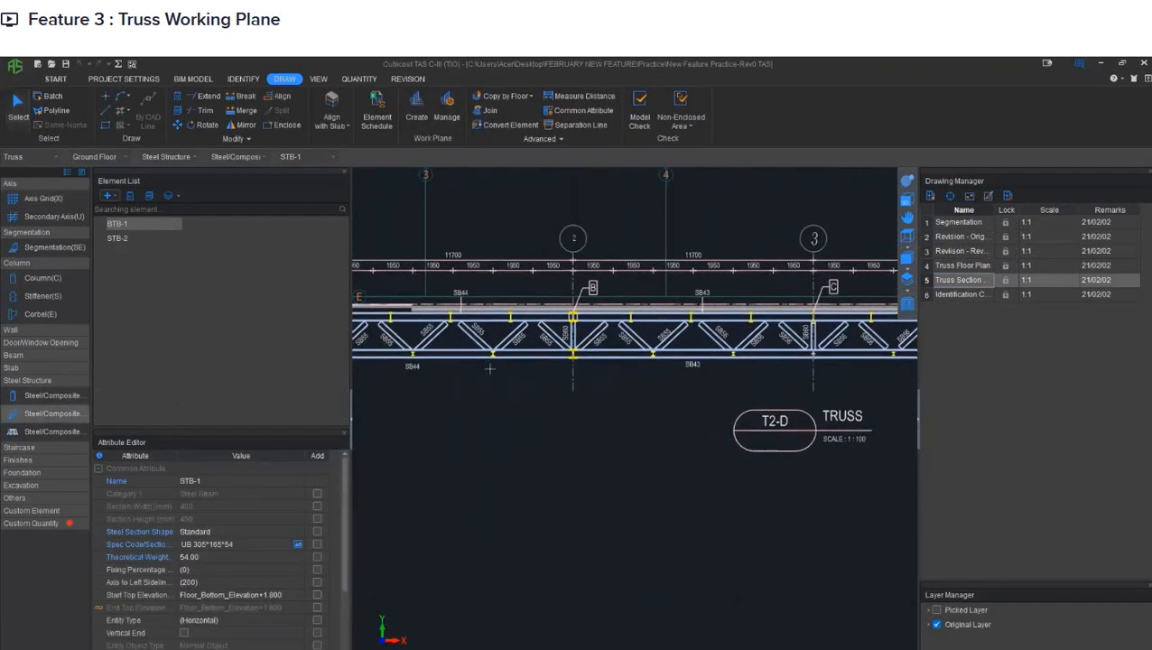
pyautogui.keyDown('ctrl'); pyautogui.click(137, 236); pyautogui.keyUp('ctrl')
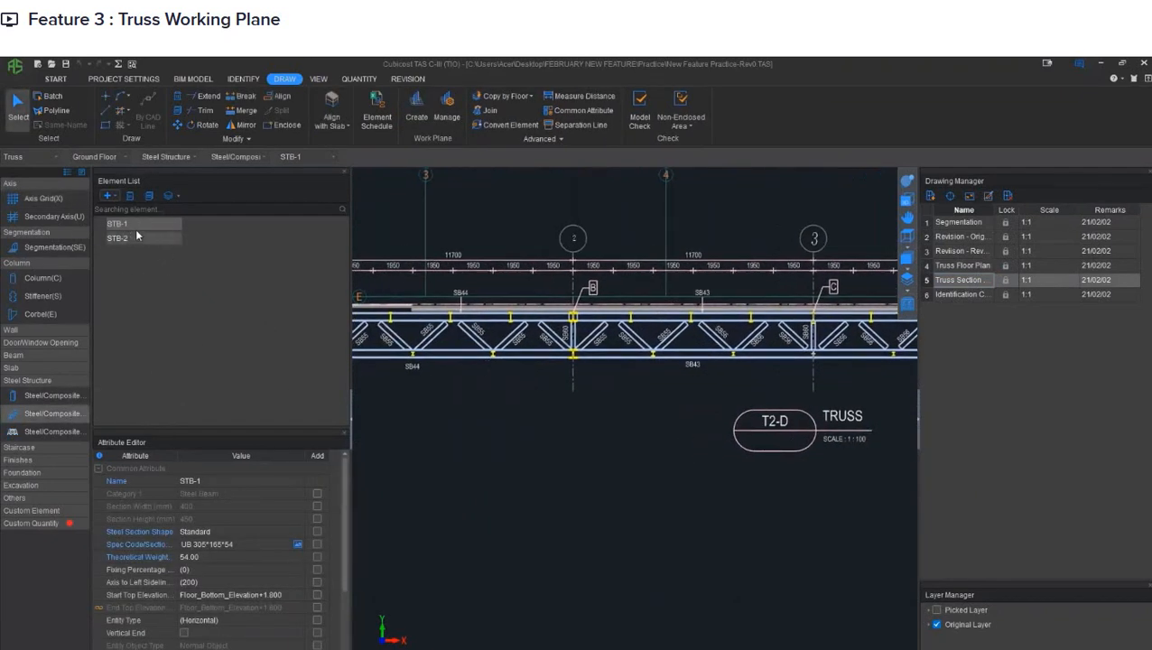
pyautogui.click(141, 224)
pyautogui.moveTo(473, 296); pyautogui.dragTo(594, 296, button='middle')
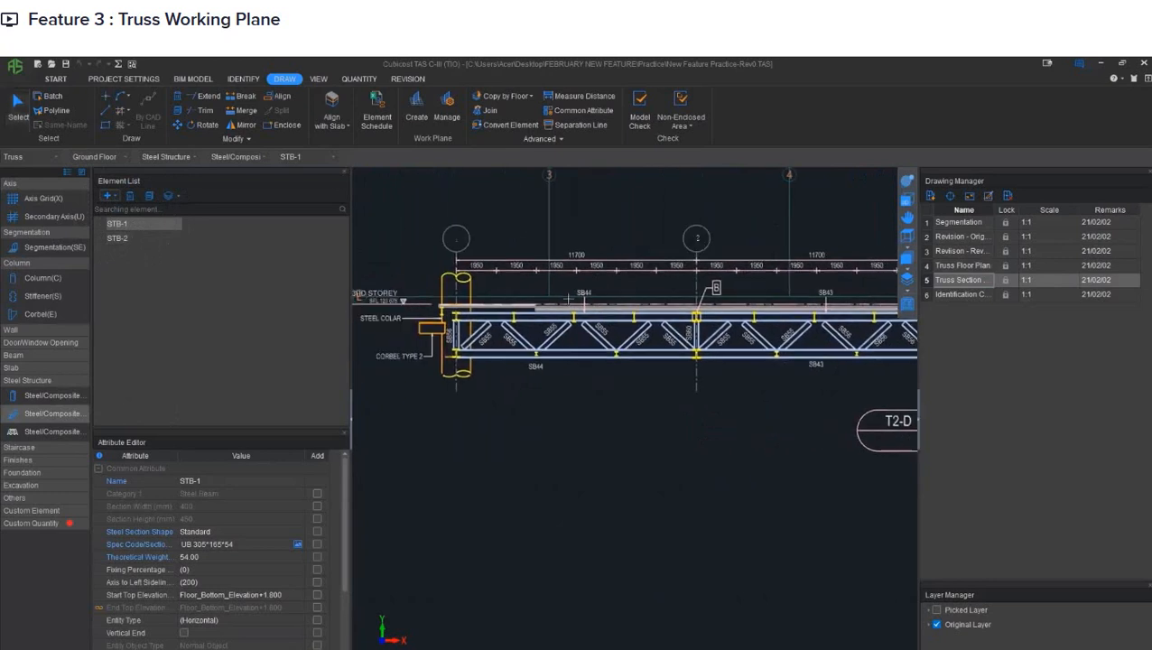
pyautogui.scroll(2, 515, 317)
pyautogui.click(516, 317)
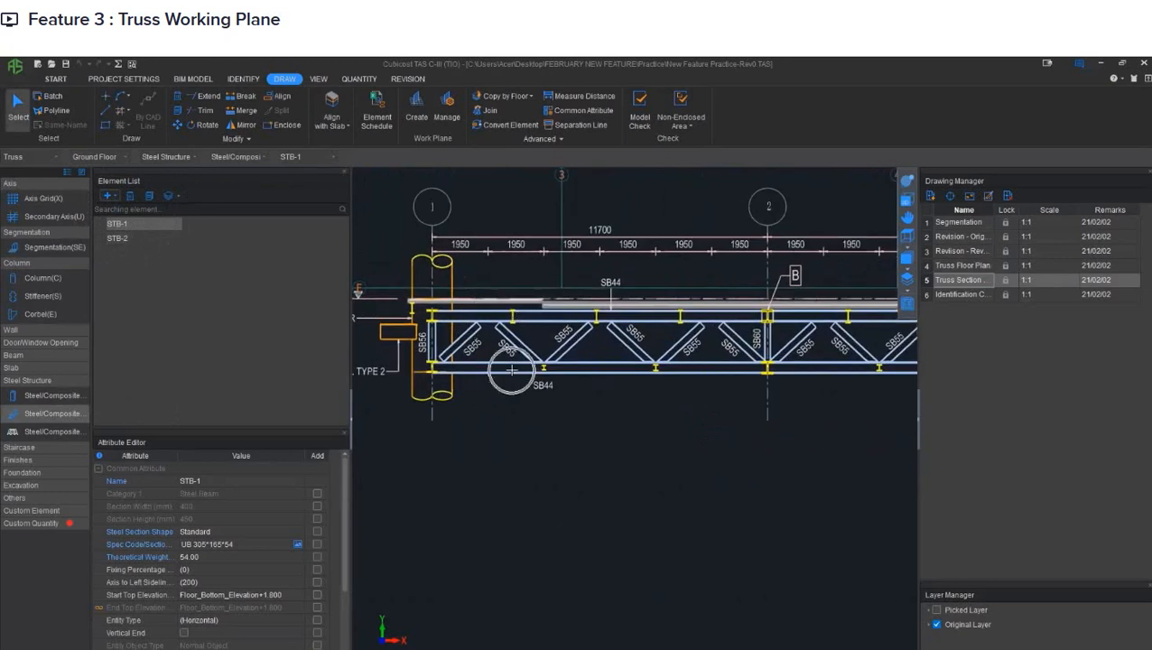
pyautogui.scroll(-2, 511, 370)
pyautogui.moveTo(707, 401)
pyautogui.mouseDown(button='middle')
pyautogui.moveTo(540, 370)
pyautogui.moveTo(391, 400)
pyautogui.mouseUp(button='middle')
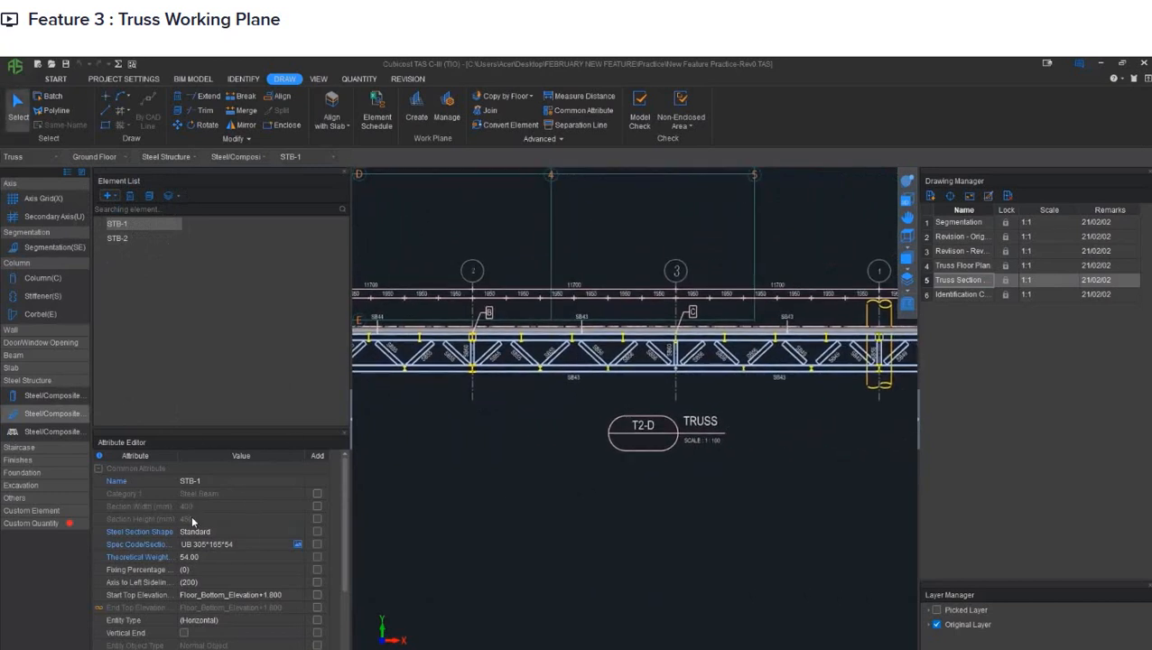
# - Select steel beam STB-2 and examine the web members between the chords along truss T2-D
pyautogui.click(138, 238)
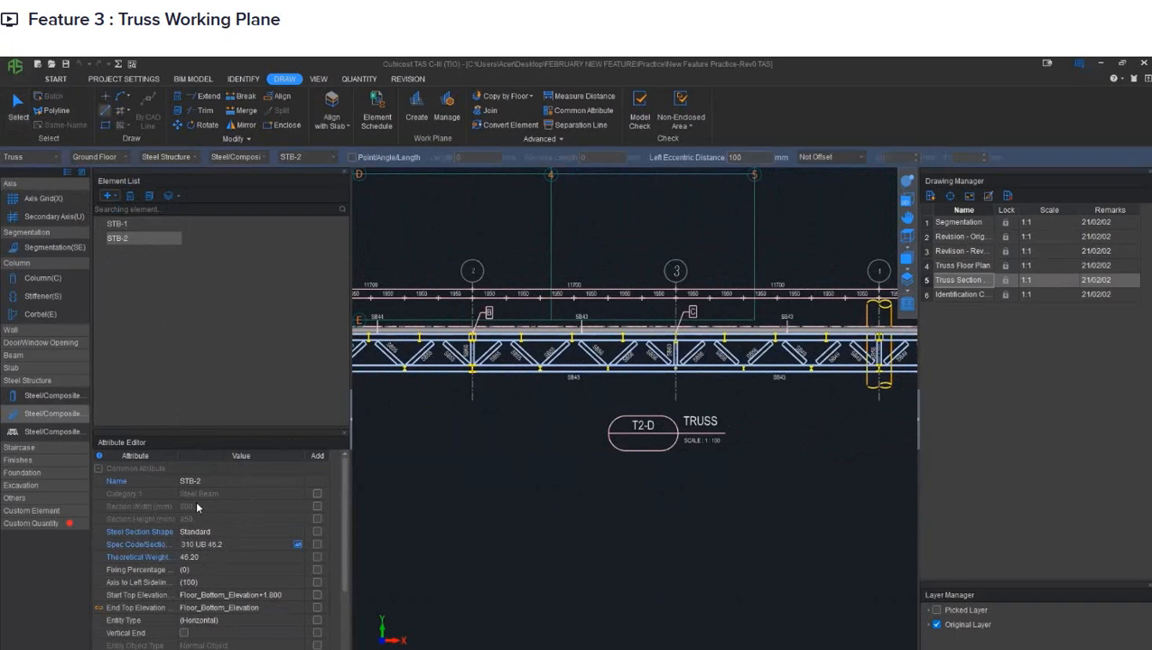
pyautogui.moveTo(413, 380); pyautogui.dragTo(562, 399, button='middle')
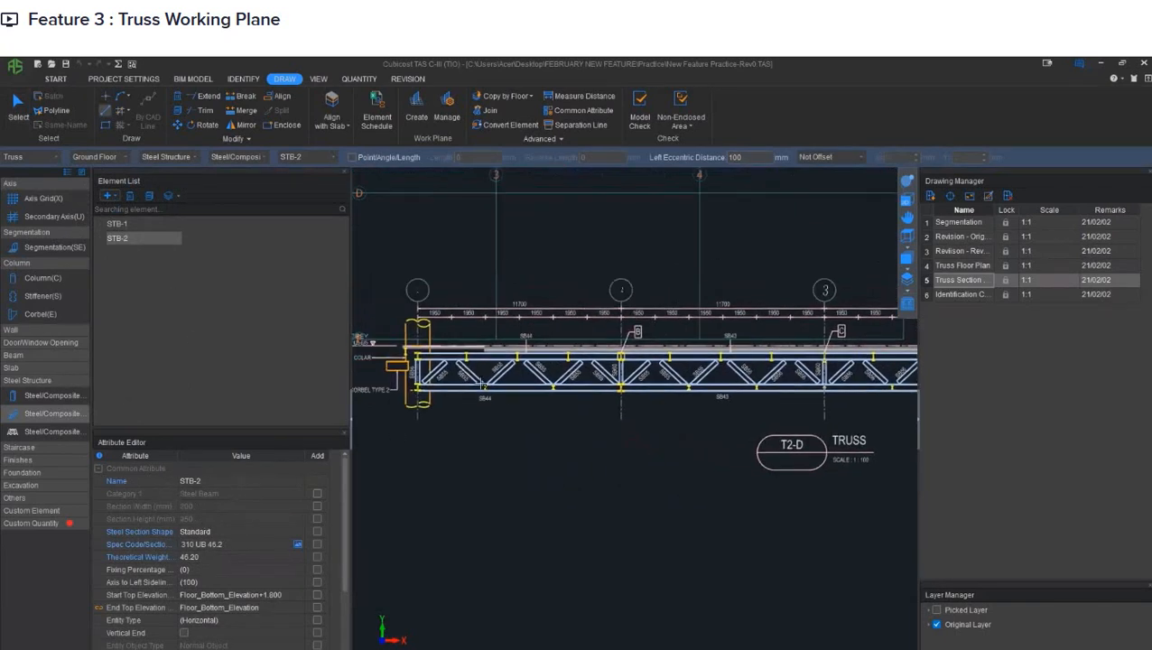
pyautogui.moveTo(605, 369); pyautogui.dragTo(398, 388, button='middle')
pyautogui.moveTo(616, 390); pyautogui.dragTo(411, 390, button='middle')
pyautogui.moveTo(515, 391); pyautogui.dragTo(658, 368, button='middle')
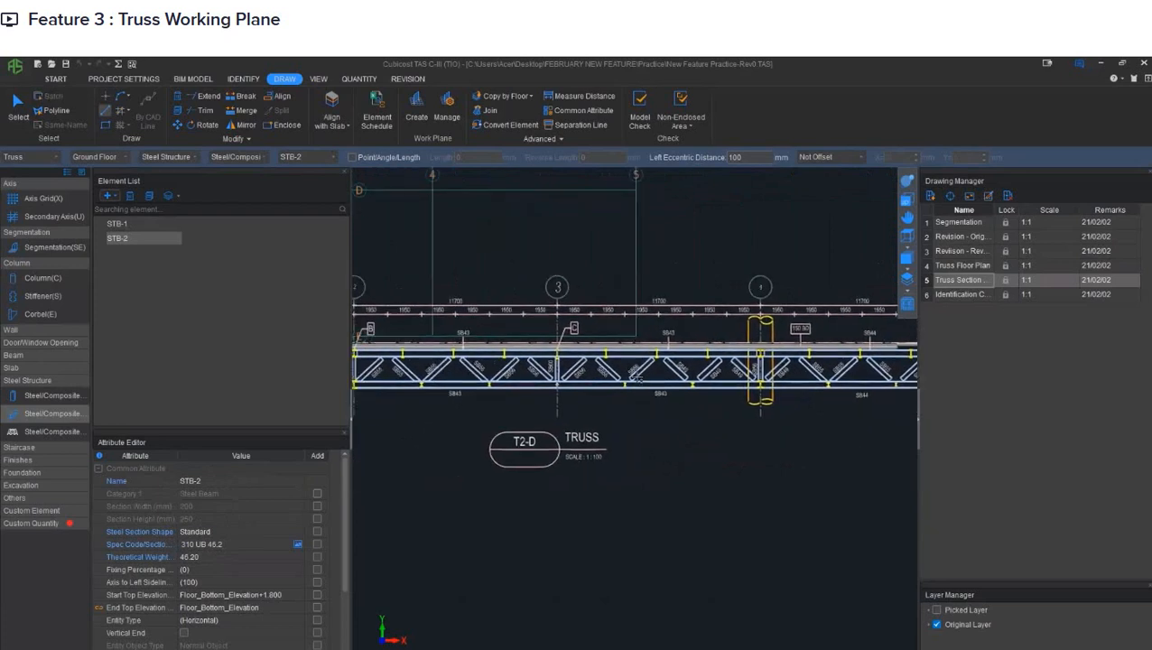
# - Open the Truss Floor Plan drawing and select steel beam STB-1 for modelling the chords
pyautogui.doubleClick(938, 268)
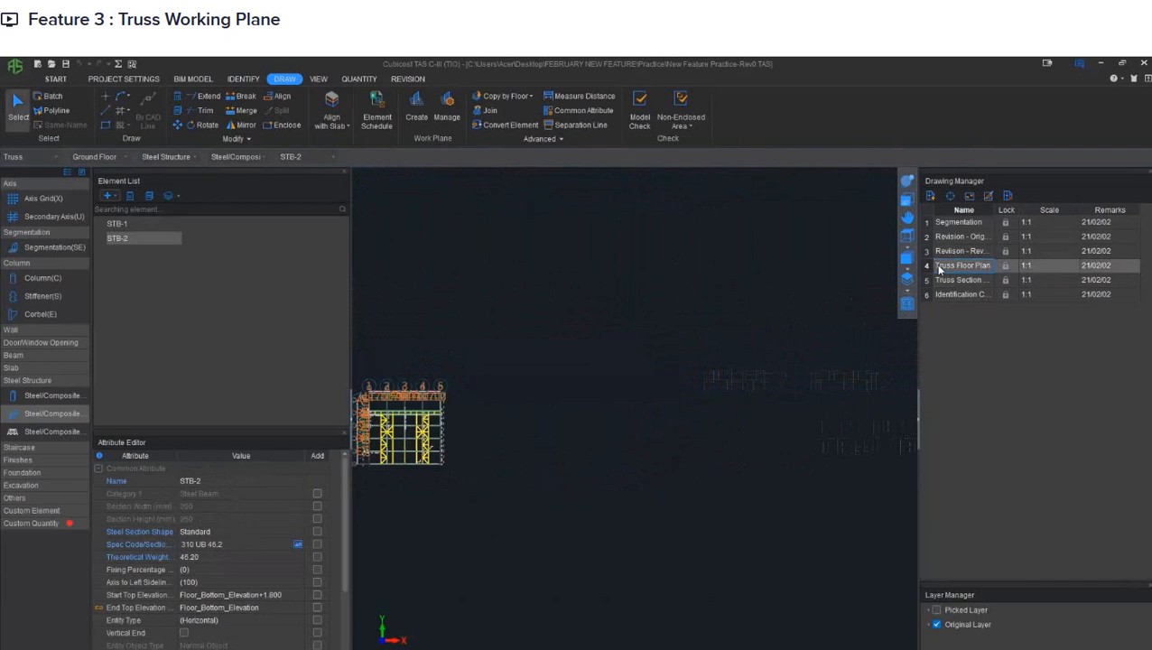
pyautogui.moveTo(537, 321); pyautogui.dragTo(600, 378, button='middle')
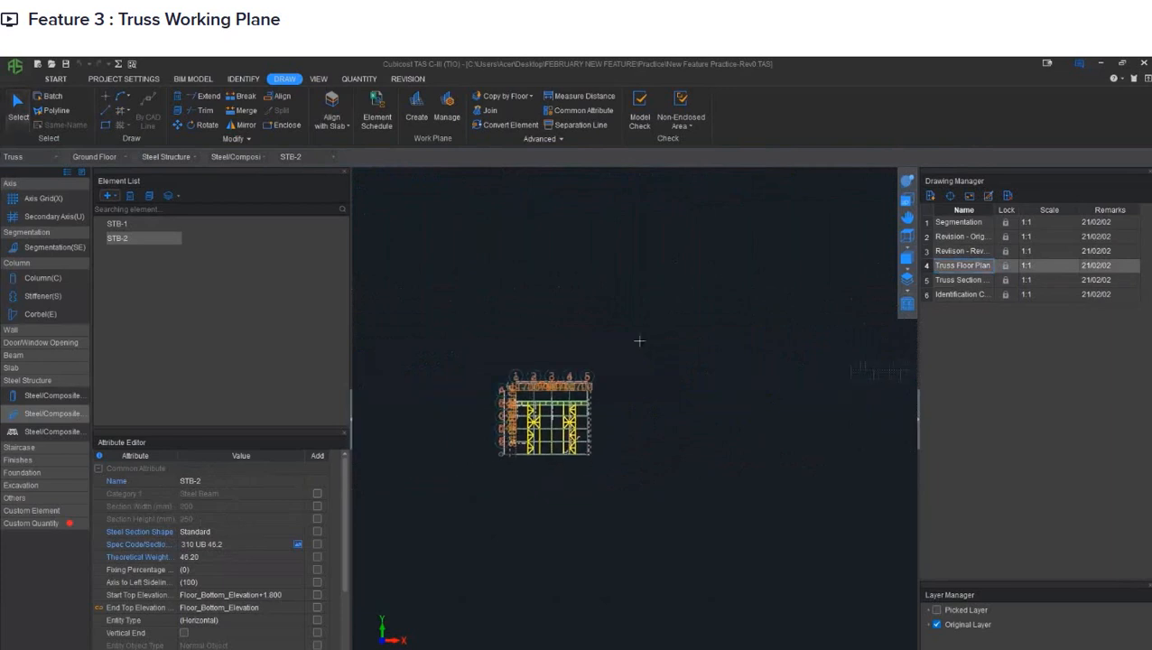
pyautogui.scroll(4, 592, 379)
pyautogui.scroll(1, 588, 378)
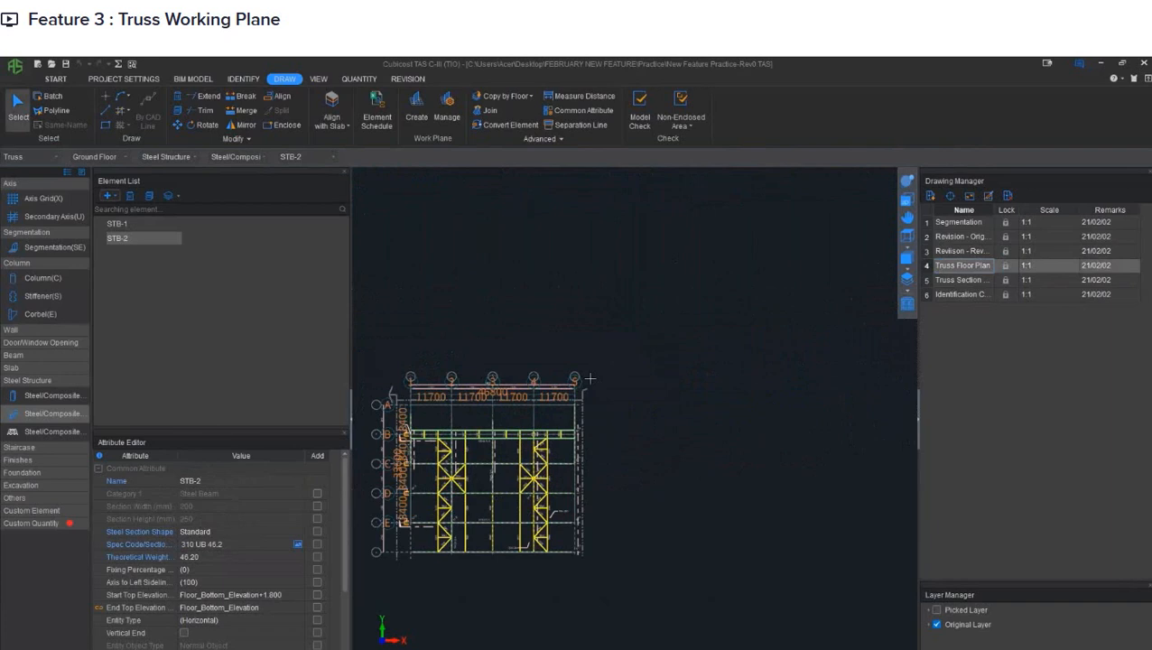
pyautogui.moveTo(576, 361)
pyautogui.mouseDown(button='middle')
pyautogui.moveTo(634, 335)
pyautogui.moveTo(615, 335)
pyautogui.mouseUp(button='middle')
pyautogui.click(149, 225)
pyautogui.scroll(4, 539, 458)
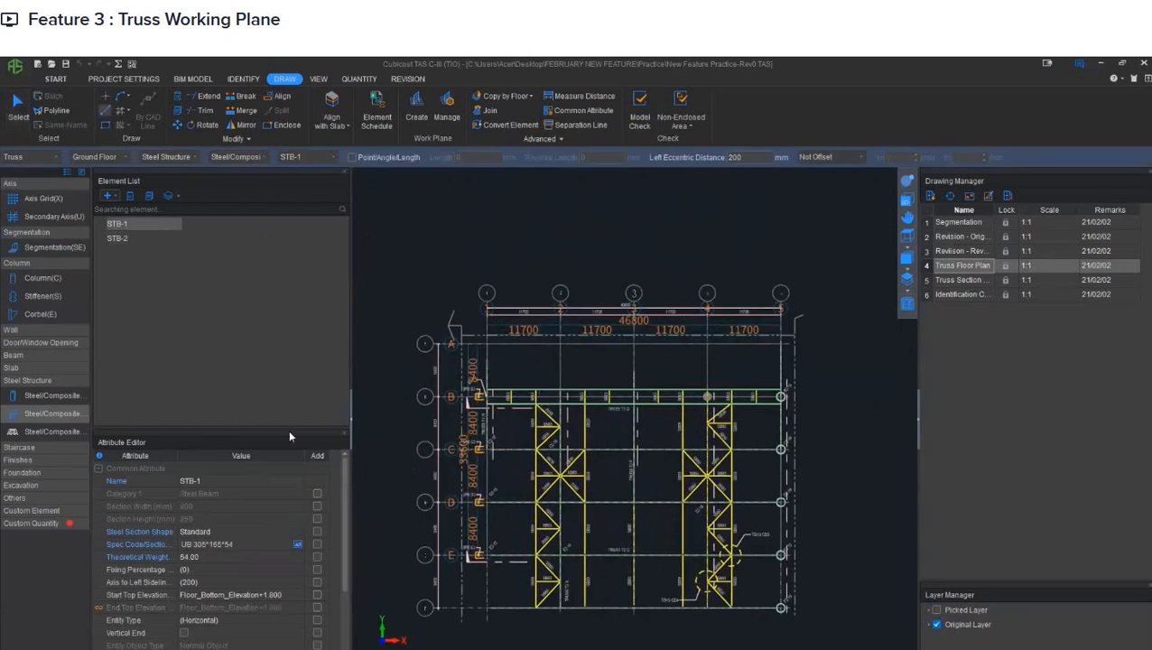
# - Set the start top elevation of STB-1 to Floor_Bottom_Elevation
pyautogui.click(258, 595)
pyautogui.moveTo(260, 592); pyautogui.dragTo(313, 596)
pyautogui.press('BackSpace')
pyautogui.press('BackSpace')
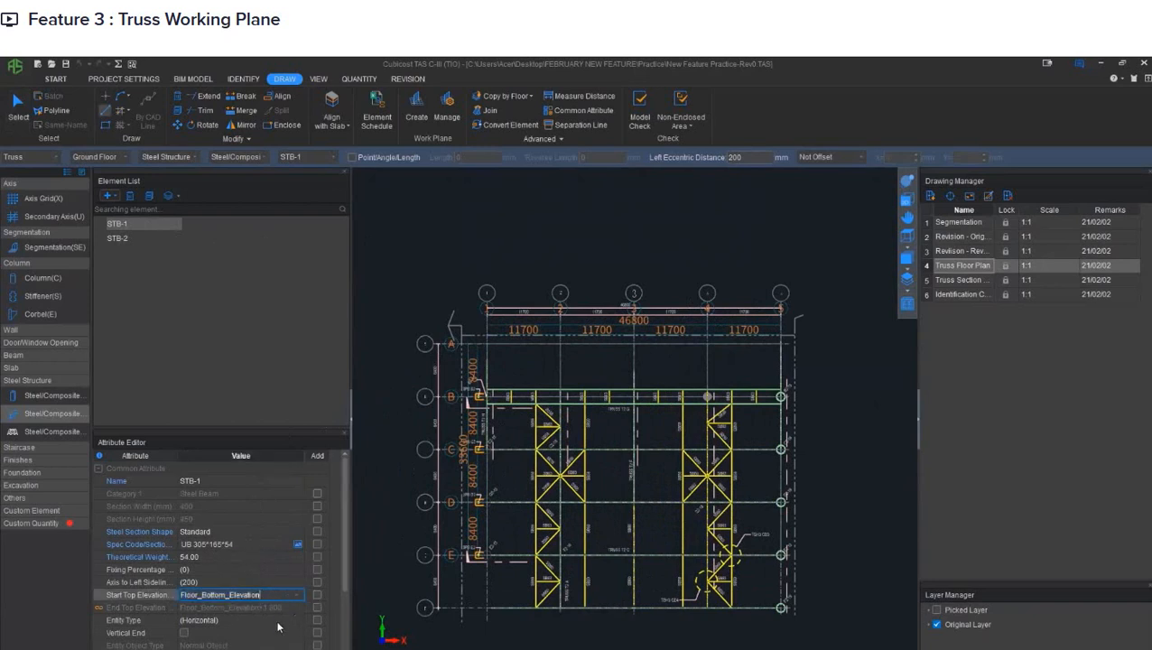
pyautogui.click(280, 621)
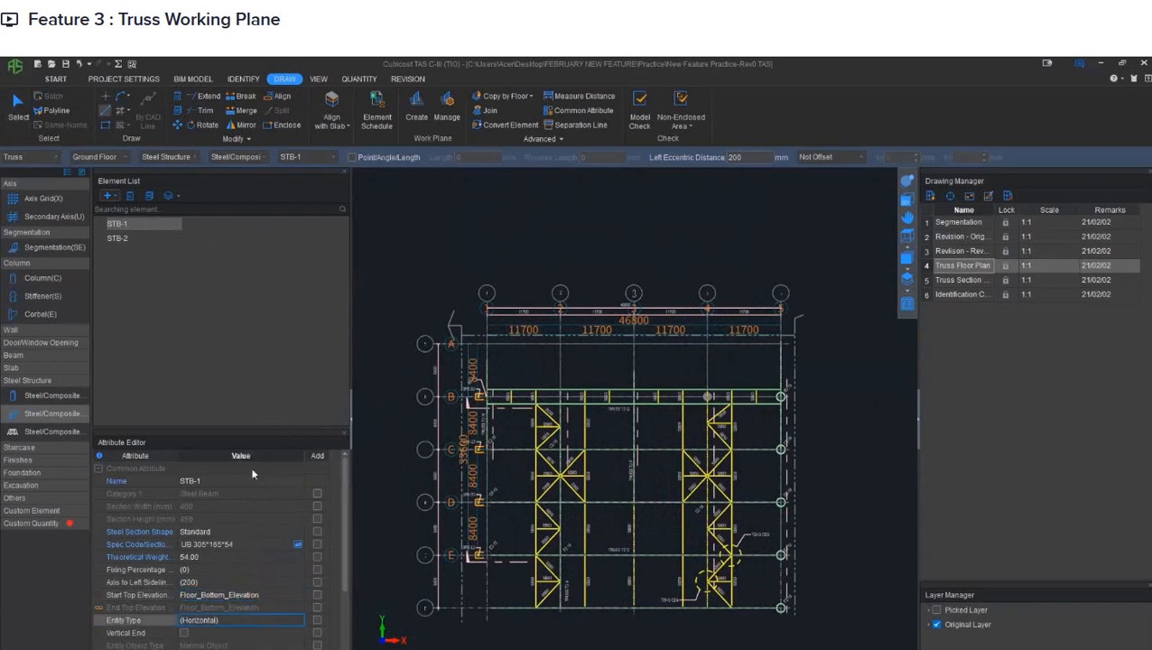
# - Draw the bottom chord with STB-1 as a straight line along TRUSS T2-D, from below column B2-15 to below column B2-19
pyautogui.click(132, 223)
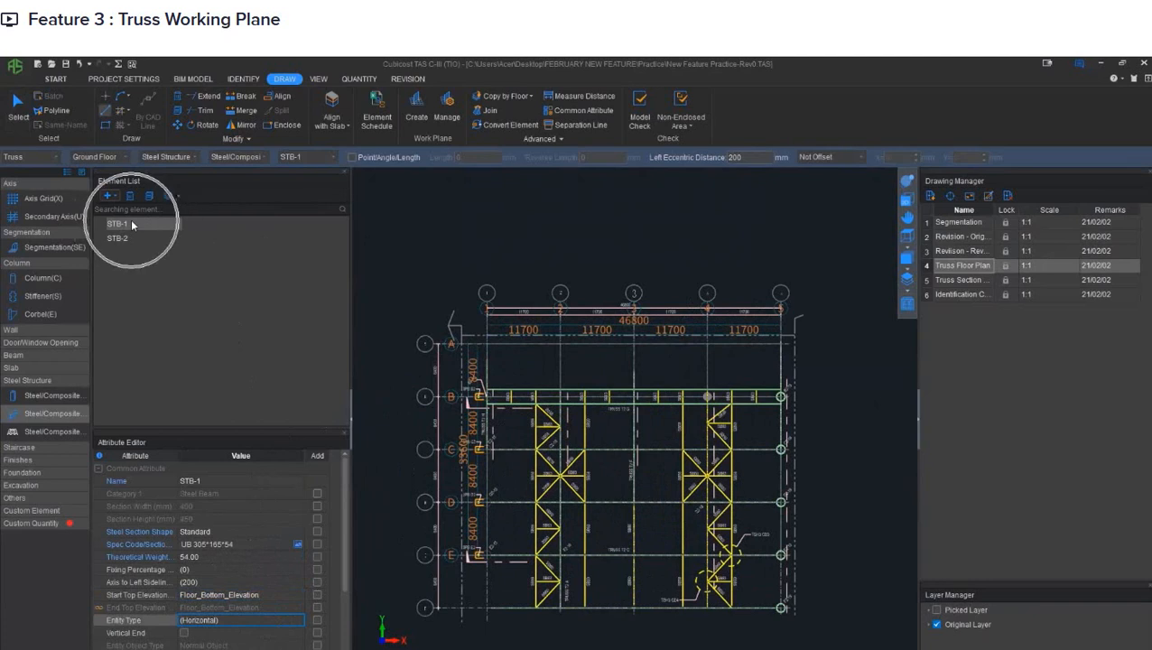
pyautogui.click(104, 114)
pyautogui.scroll(5, 456, 383)
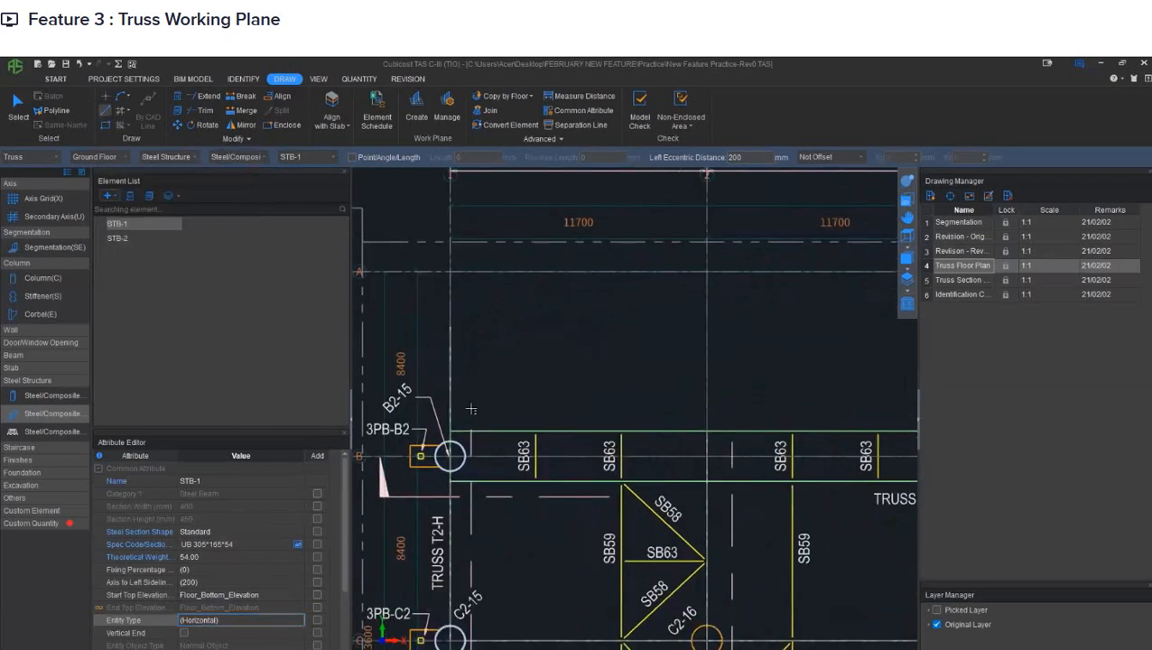
pyautogui.click(449, 480)
pyautogui.scroll(-5, 603, 478)
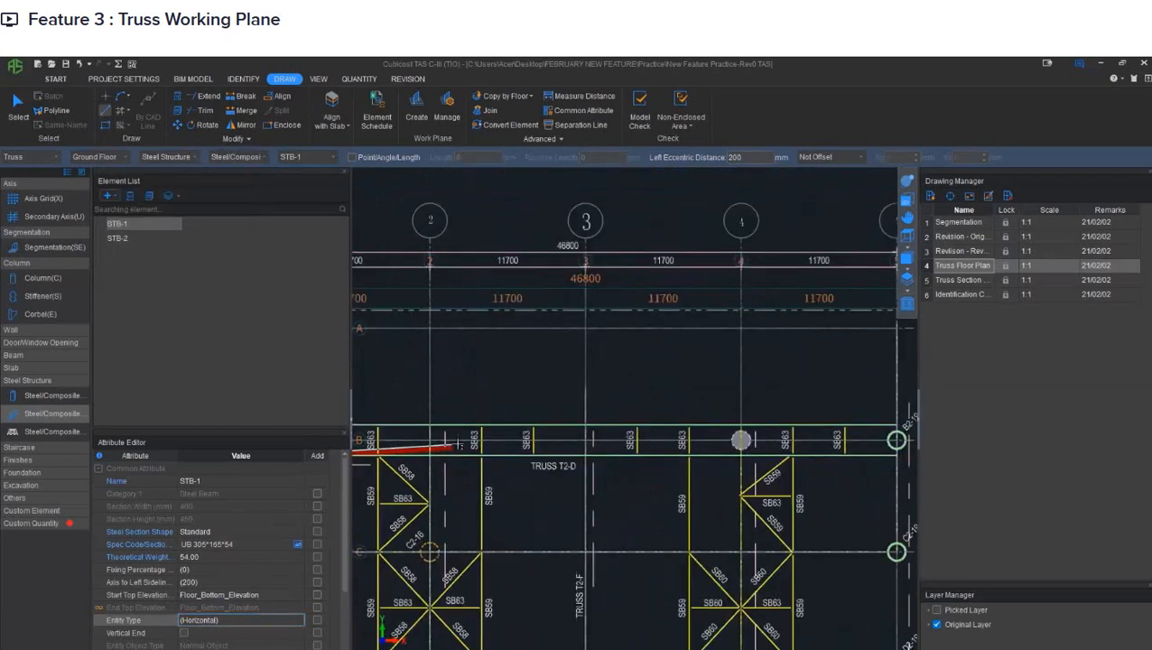
pyautogui.scroll(3, 509, 457)
pyautogui.scroll(3, 509, 457)
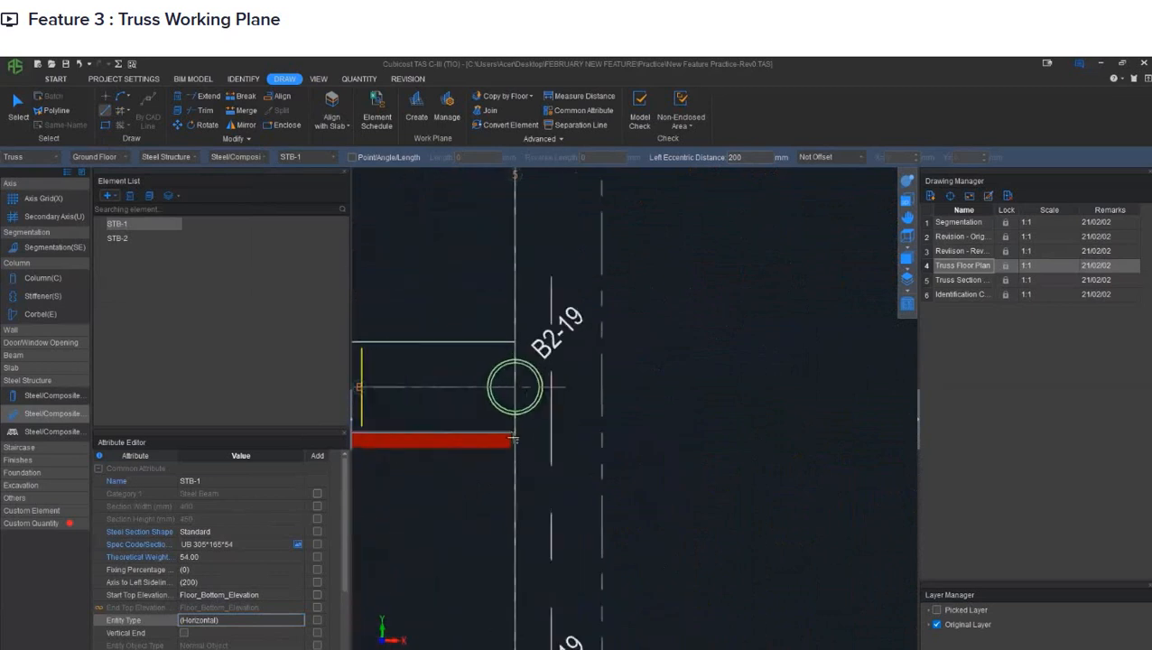
pyautogui.click(513, 432)
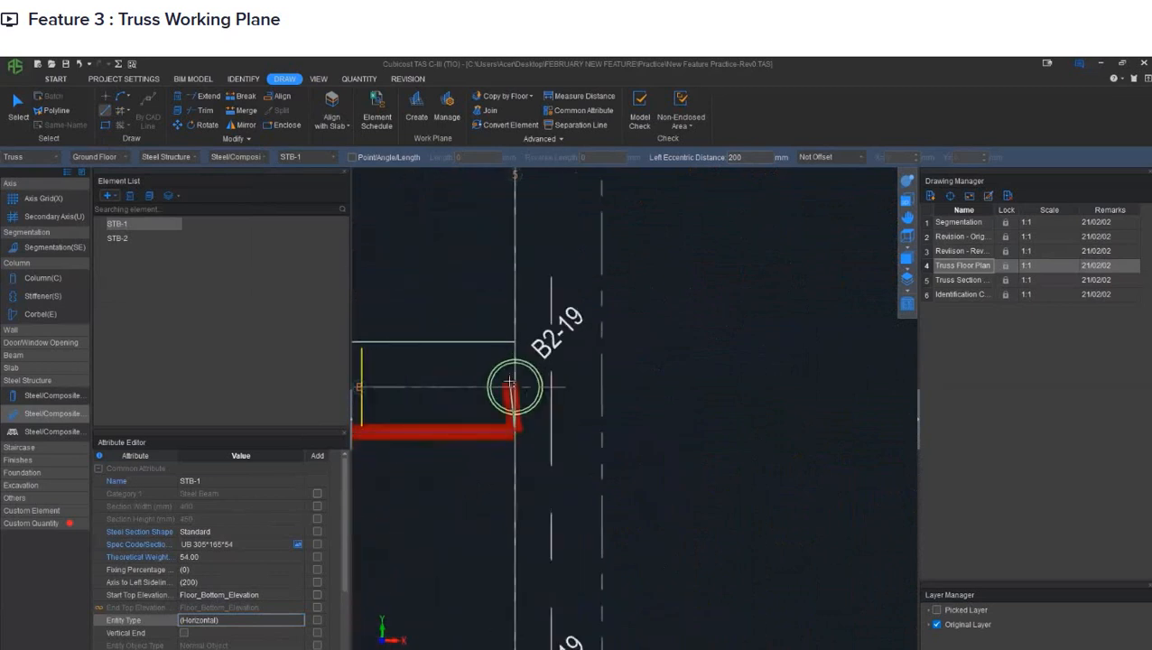
pyautogui.scroll(-4, 513, 432)
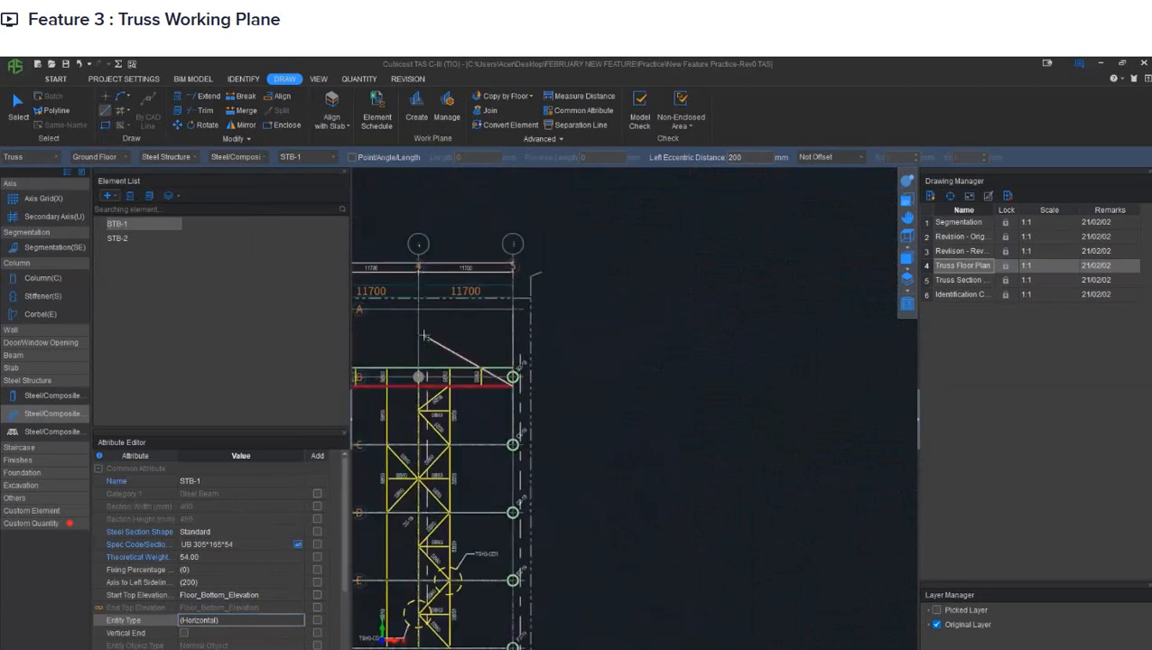
pyautogui.rightClick(423, 335)
# - Inspect the drawn bottom chord of truss T2-D in 3D and return to the plan view
pyautogui.moveTo(403, 343); pyautogui.dragTo(699, 349, button='middle')
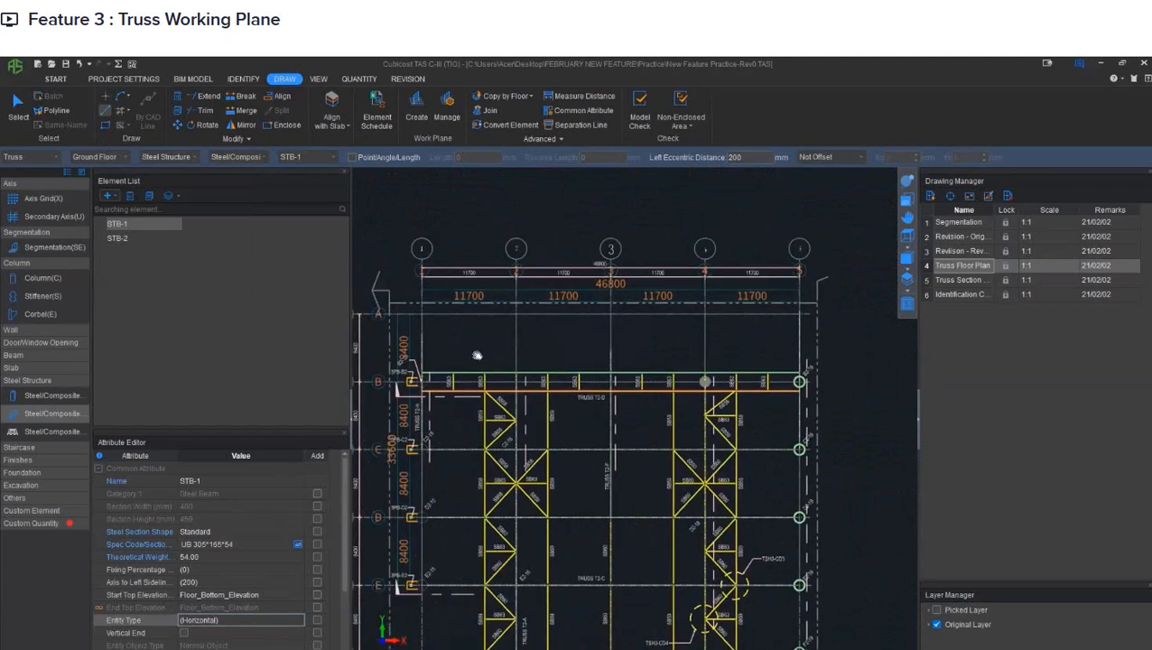
pyautogui.moveTo(475, 354); pyautogui.dragTo(539, 352, button='middle')
pyautogui.click(908, 183)
pyautogui.moveTo(547, 443); pyautogui.dragTo(589, 400)
pyautogui.scroll(5, 506, 421)
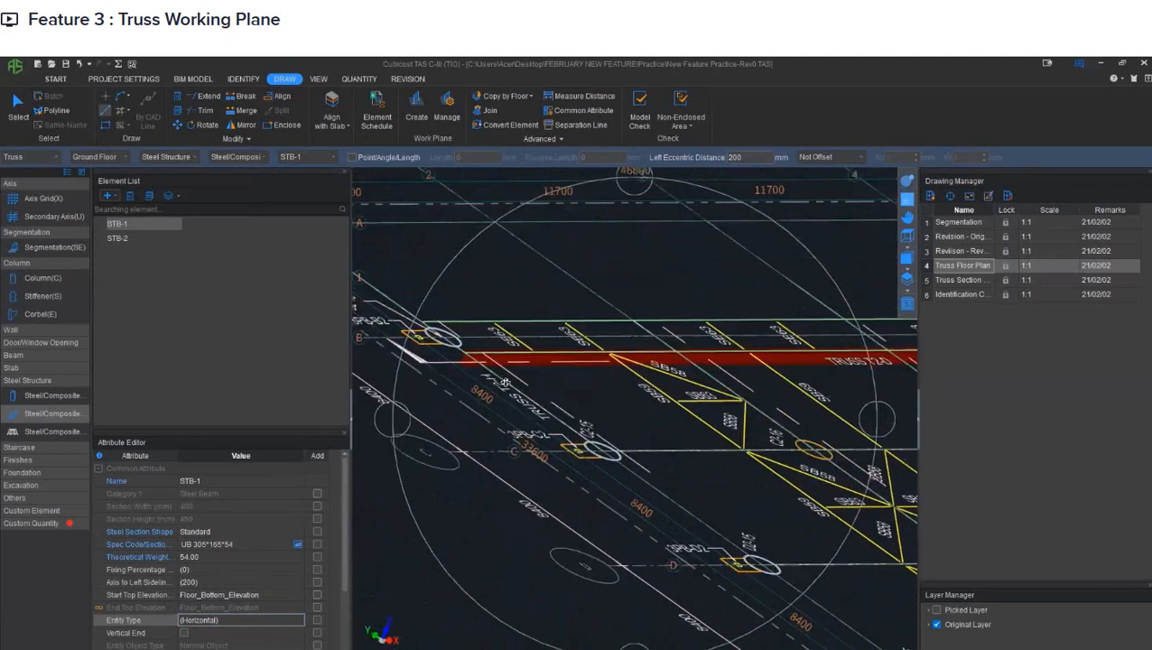
pyautogui.moveTo(596, 406); pyautogui.dragTo(581, 366)
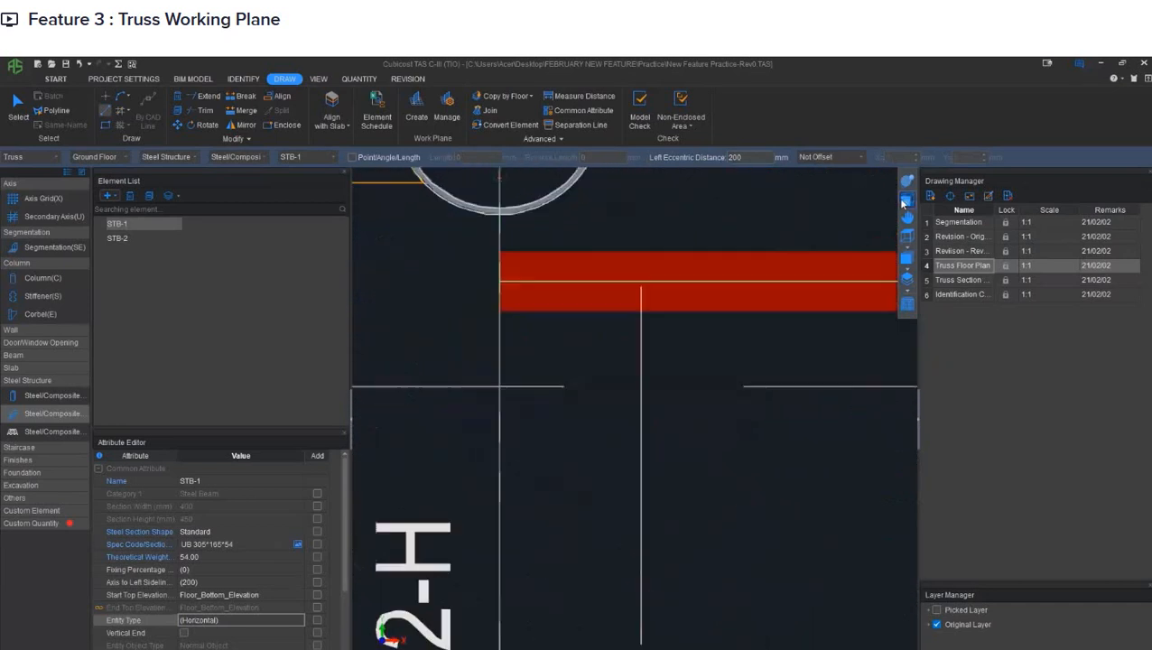
pyautogui.click(904, 198)
pyautogui.moveTo(725, 314); pyautogui.dragTo(605, 344, button='middle')
pyautogui.scroll(-2, 605, 344)
pyautogui.scroll(-4, 605, 344)
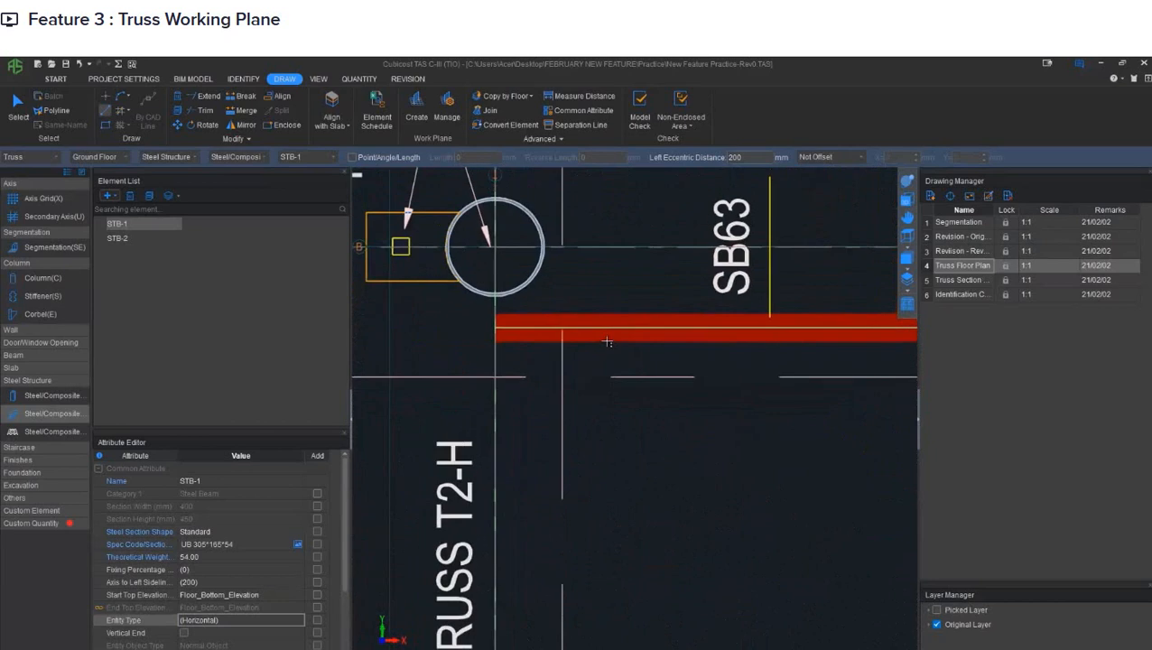
# - Set the start top elevation of STB-1 to Floor_Bottom_Elevation+1.800 for the top chord
pyautogui.moveTo(683, 345); pyautogui.dragTo(533, 327, button='middle')
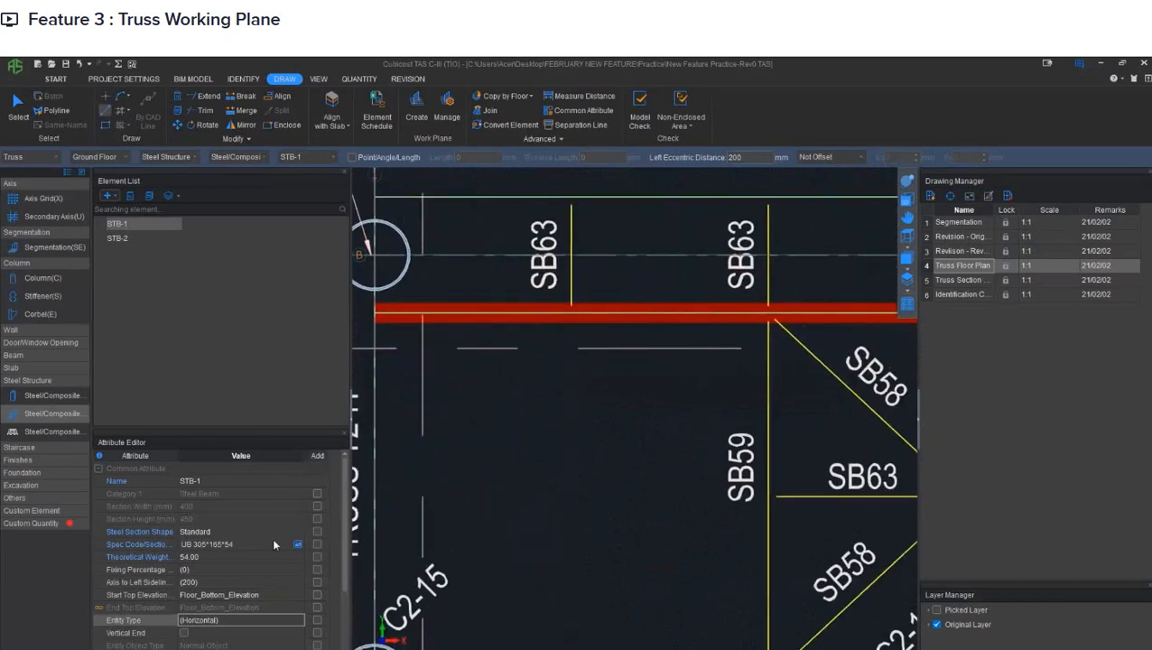
pyautogui.click(274, 590)
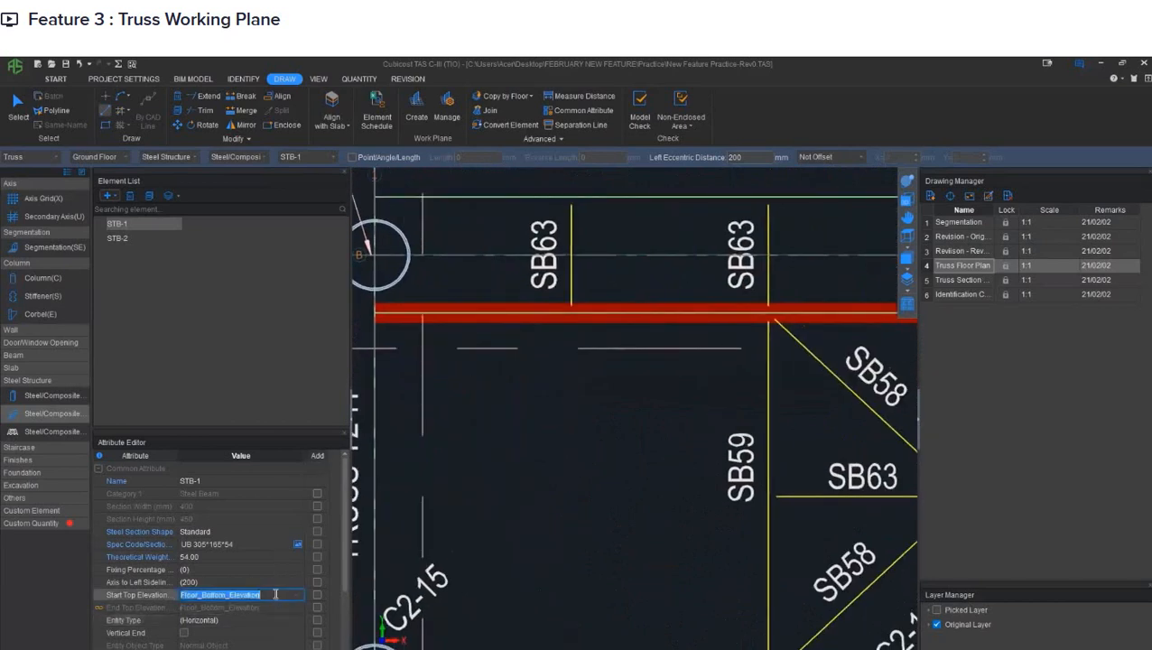
pyautogui.click(279, 594)
pyautogui.click(274, 614)
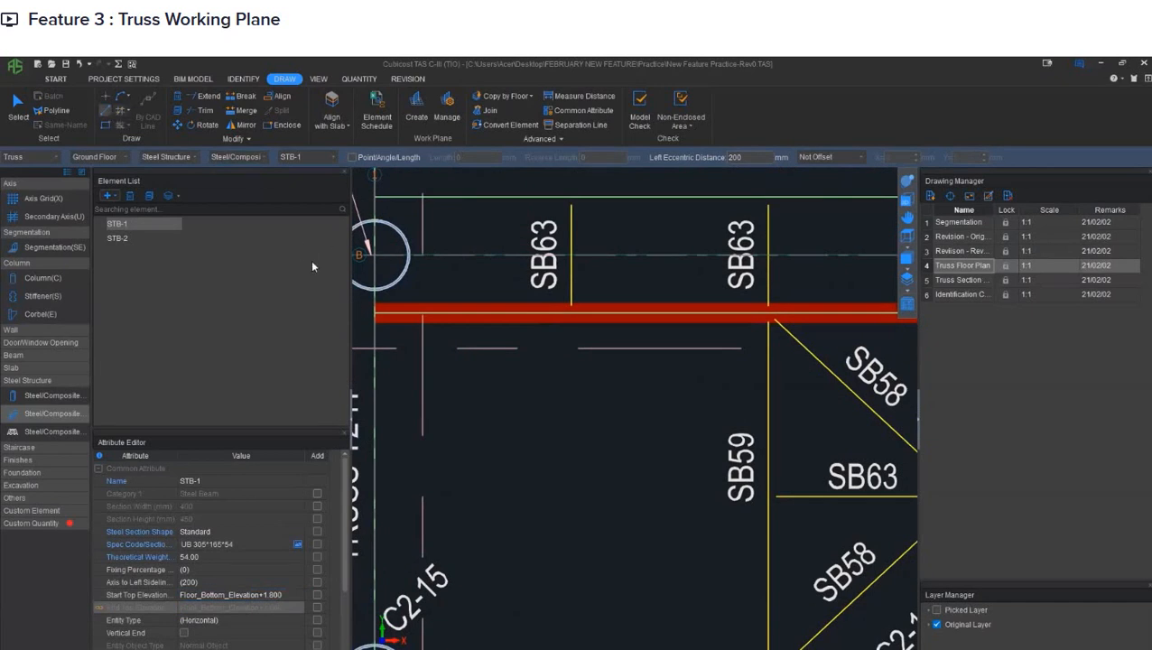
# - Draw the top chord with STB-1 directly over the bottom chord, from the grid 1 end to the grid 5 end
pyautogui.click(373, 312)
pyautogui.moveTo(735, 348); pyautogui.dragTo(319, 374, button='middle')
pyautogui.moveTo(818, 373)
pyautogui.mouseDown(button='middle')
pyautogui.moveTo(545, 373)
pyautogui.moveTo(373, 397)
pyautogui.moveTo(458, 396)
pyautogui.mouseUp(button='middle')
pyautogui.moveTo(868, 387); pyautogui.dragTo(404, 403, button='middle')
pyautogui.moveTo(894, 402); pyautogui.dragTo(451, 416, button='middle')
pyautogui.scroll(3, 663, 406)
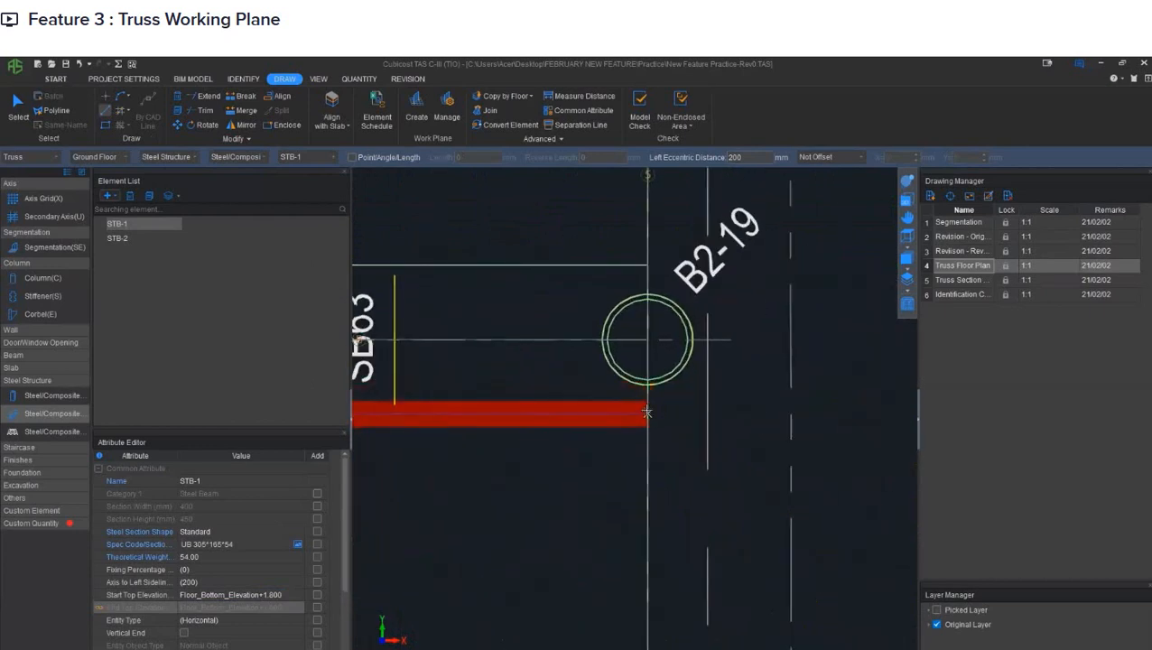
pyautogui.click(646, 412)
pyautogui.scroll(-5, 711, 381)
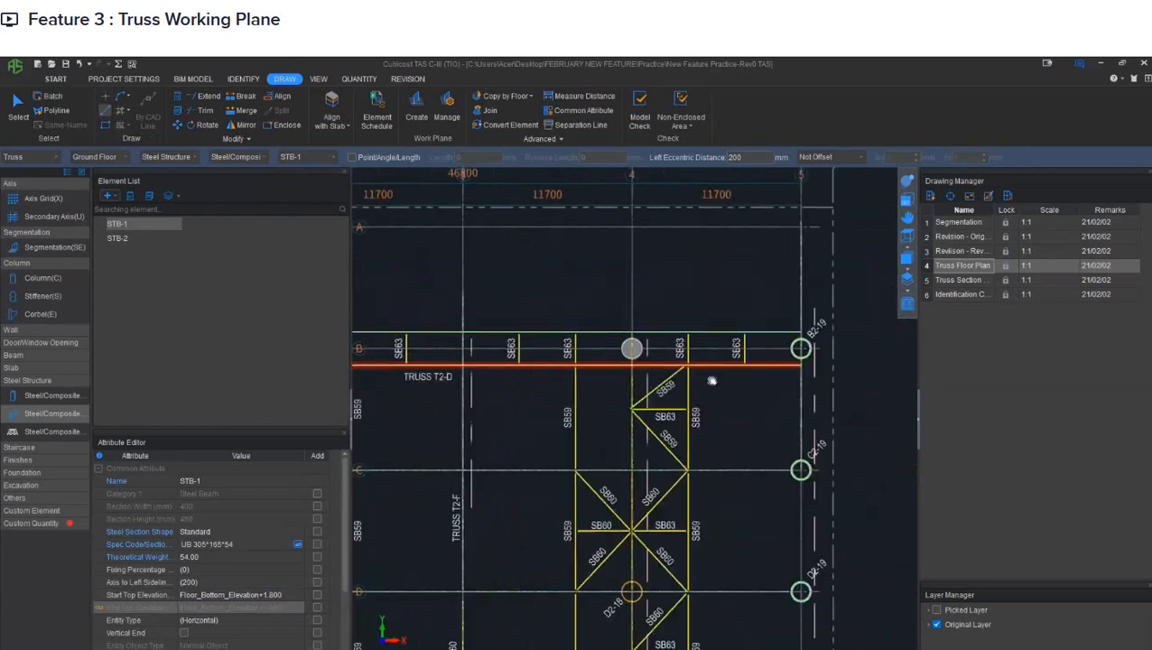
# - Check both chords of truss T2-D in 3D and return to the plan view around the truss
pyautogui.moveTo(711, 380); pyautogui.dragTo(831, 385, button='middle')
pyautogui.moveTo(503, 384); pyautogui.dragTo(712, 398, button='middle')
pyautogui.moveTo(474, 400); pyautogui.dragTo(536, 400, button='middle')
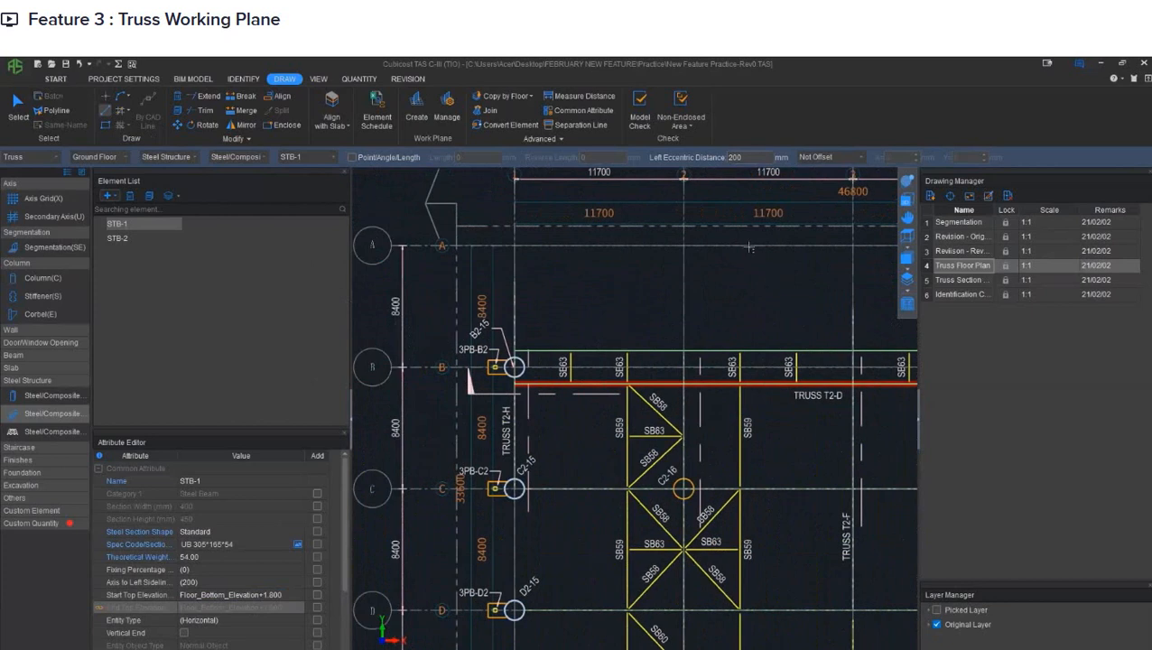
pyautogui.click(909, 184)
pyautogui.moveTo(537, 469); pyautogui.dragTo(605, 367)
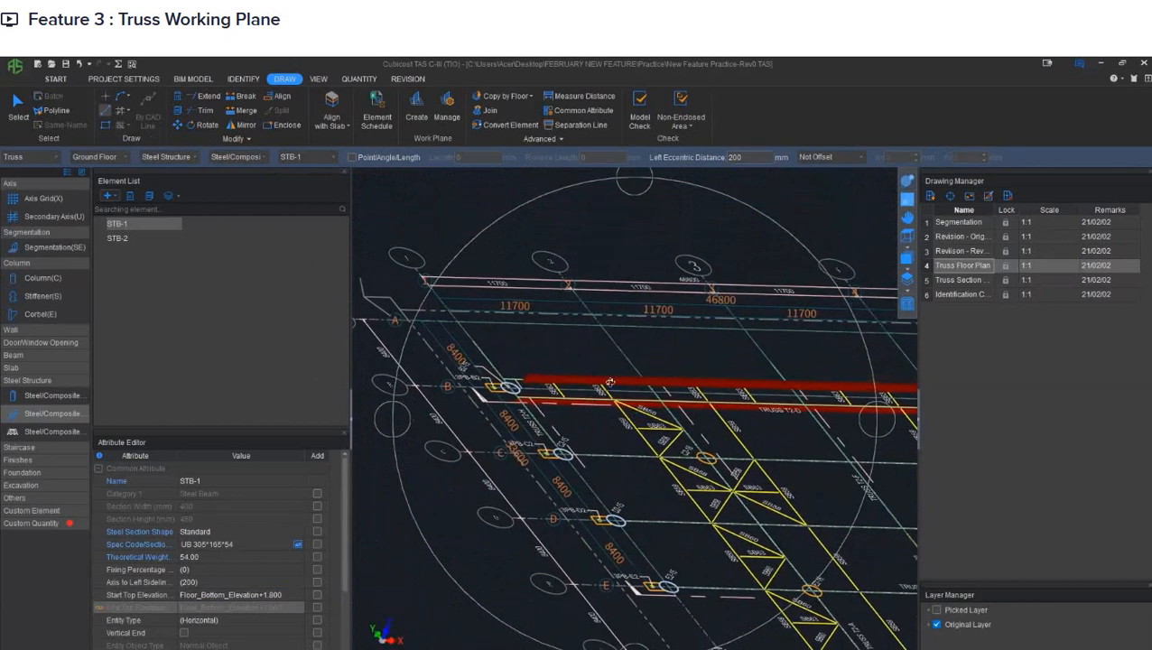
pyautogui.click(906, 237)
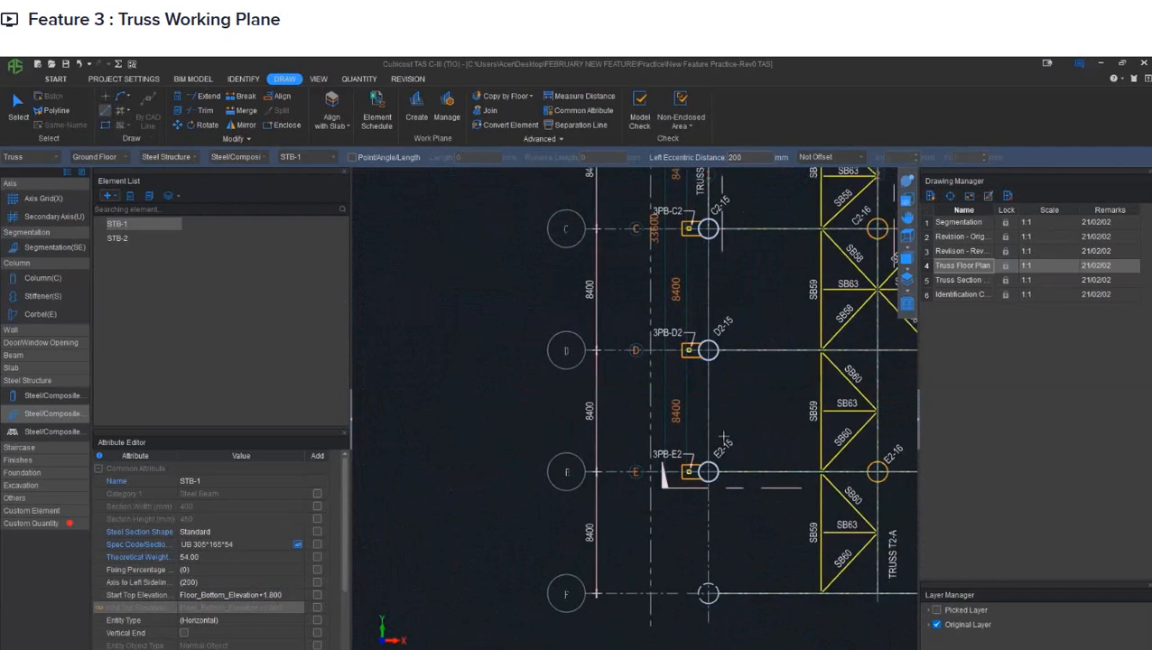
pyautogui.moveTo(876, 172); pyautogui.dragTo(666, 366, button='middle')
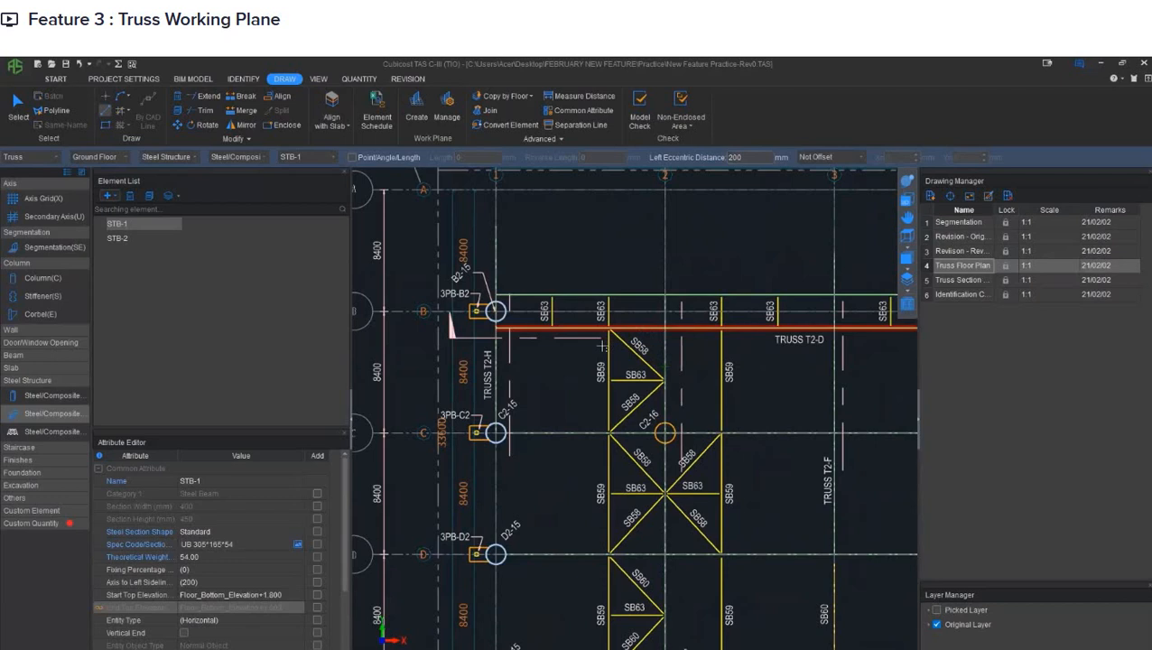
# - Draw an STB-2 sloping web member from the grid 1 end to the first SB63 line, falling from Floor_Bottom_Elevation+1.800 to Floor_Bottom_Elevation
pyautogui.scroll(3, 676, 375)
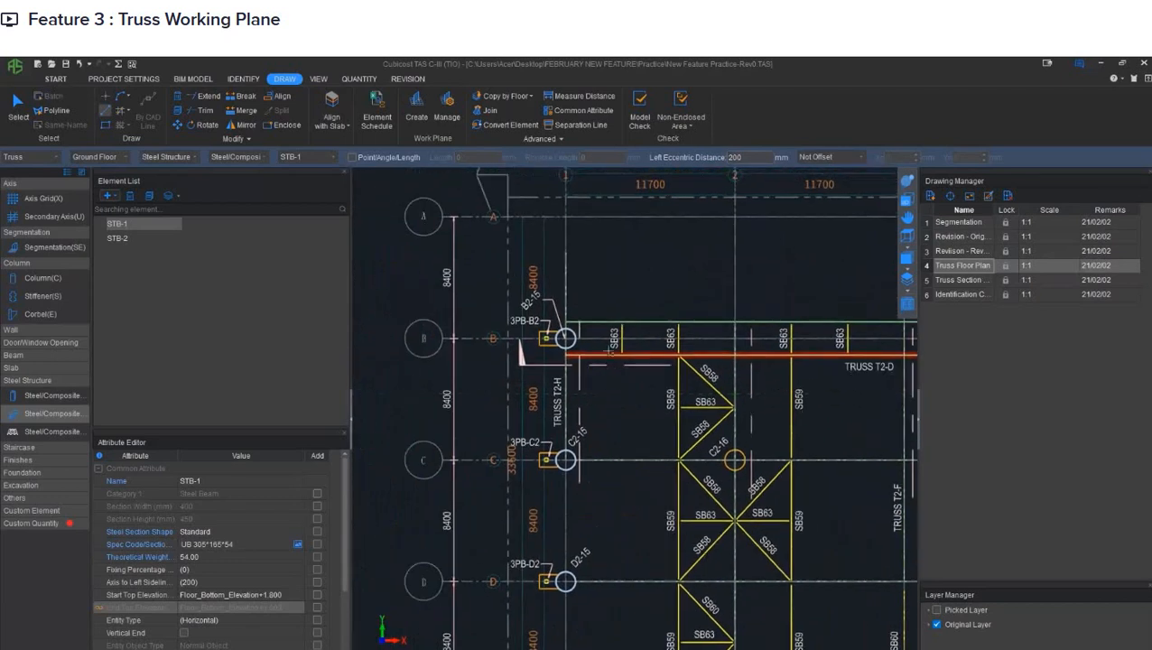
pyautogui.scroll(2, 578, 354)
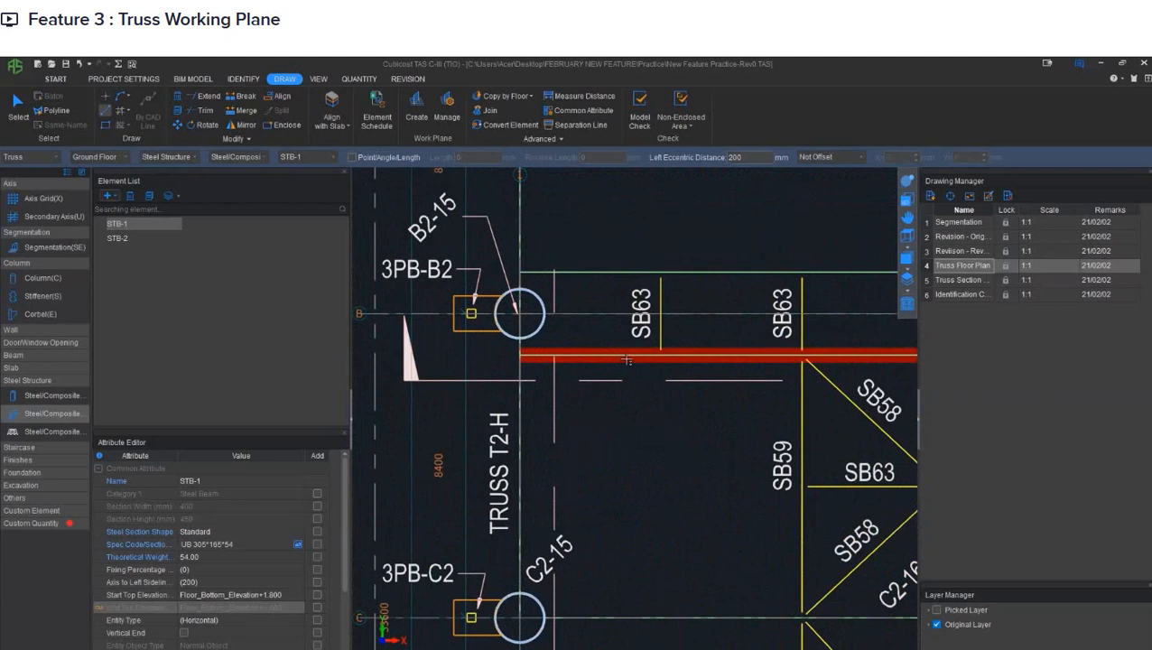
pyautogui.click(140, 239)
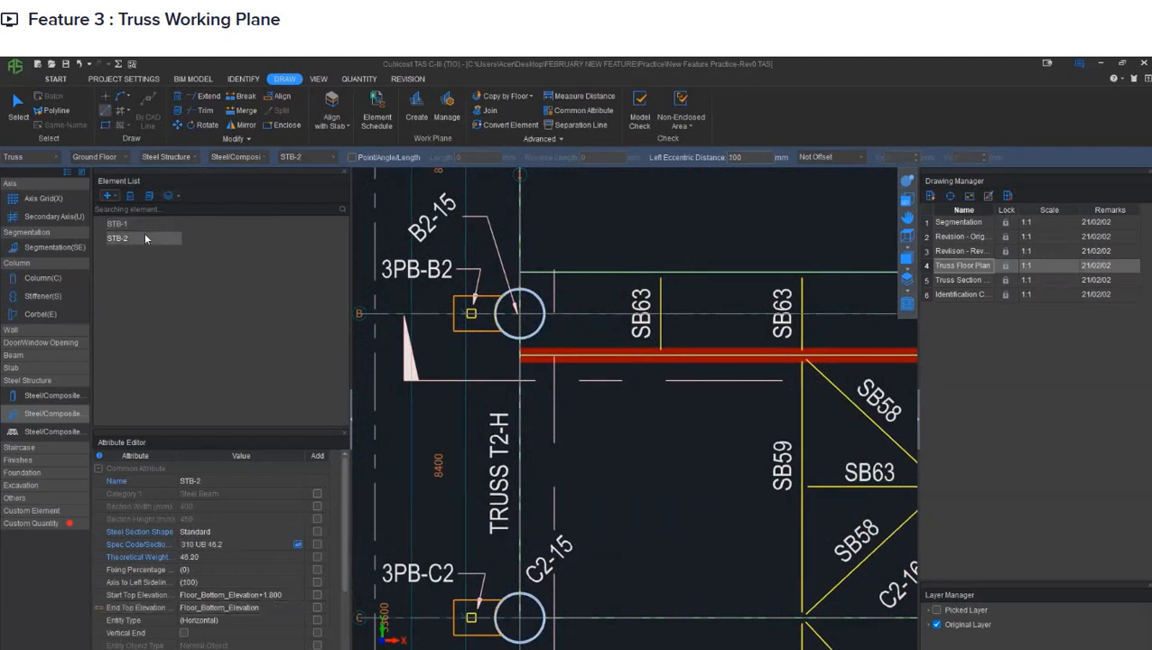
pyautogui.click(271, 595)
pyautogui.moveTo(685, 355); pyautogui.dragTo(648, 379, button='middle')
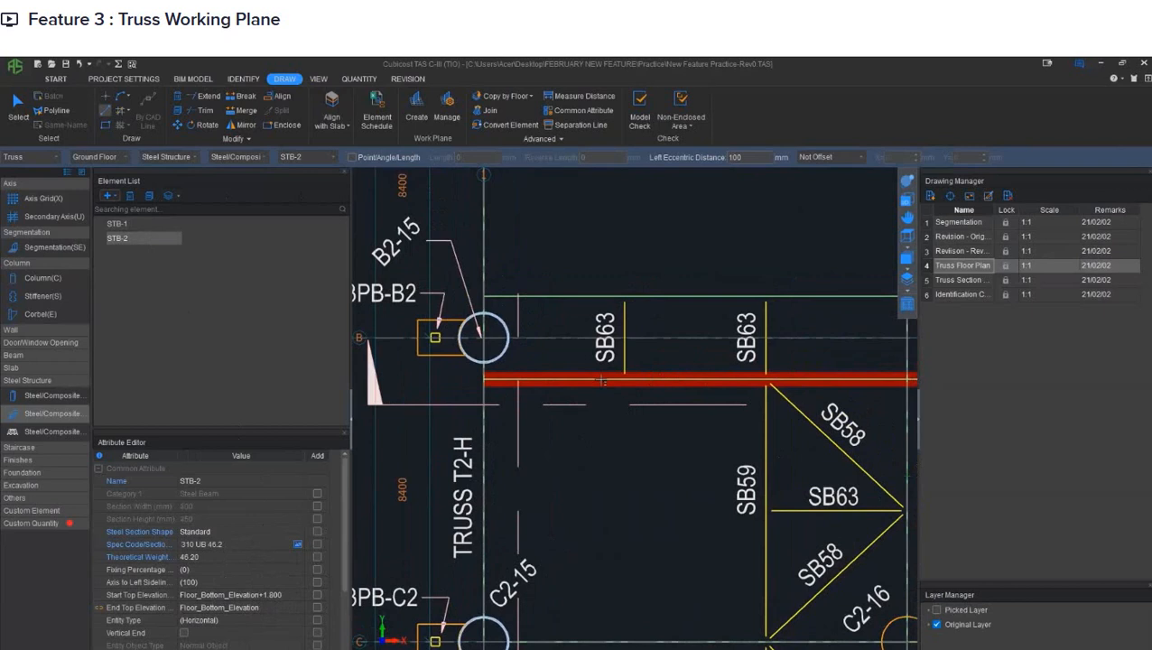
pyautogui.click(484, 378)
pyautogui.click(624, 379)
pyautogui.rightClick(698, 305)
# - Check the first sloping STB-2 member in 3D and return to the plan view
pyautogui.click(906, 198)
pyautogui.moveTo(722, 425)
pyautogui.mouseDown()
pyautogui.moveTo(726, 362)
pyautogui.moveTo(636, 385)
pyautogui.moveTo(618, 482)
pyautogui.moveTo(629, 418)
pyautogui.mouseUp()
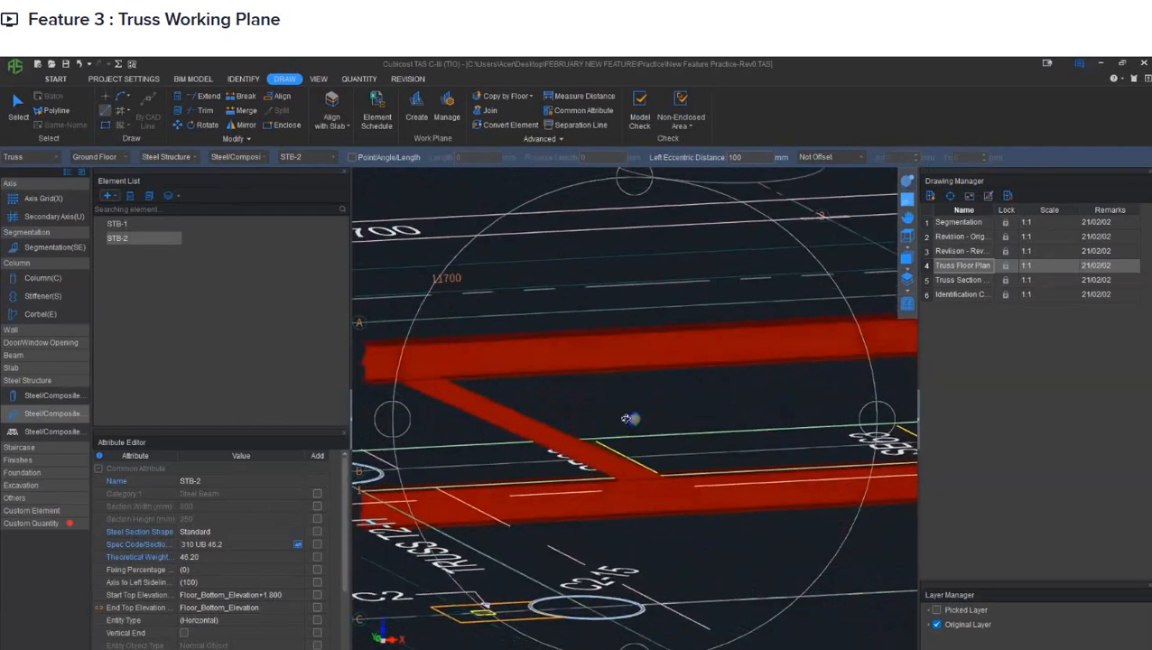
pyautogui.click(906, 198)
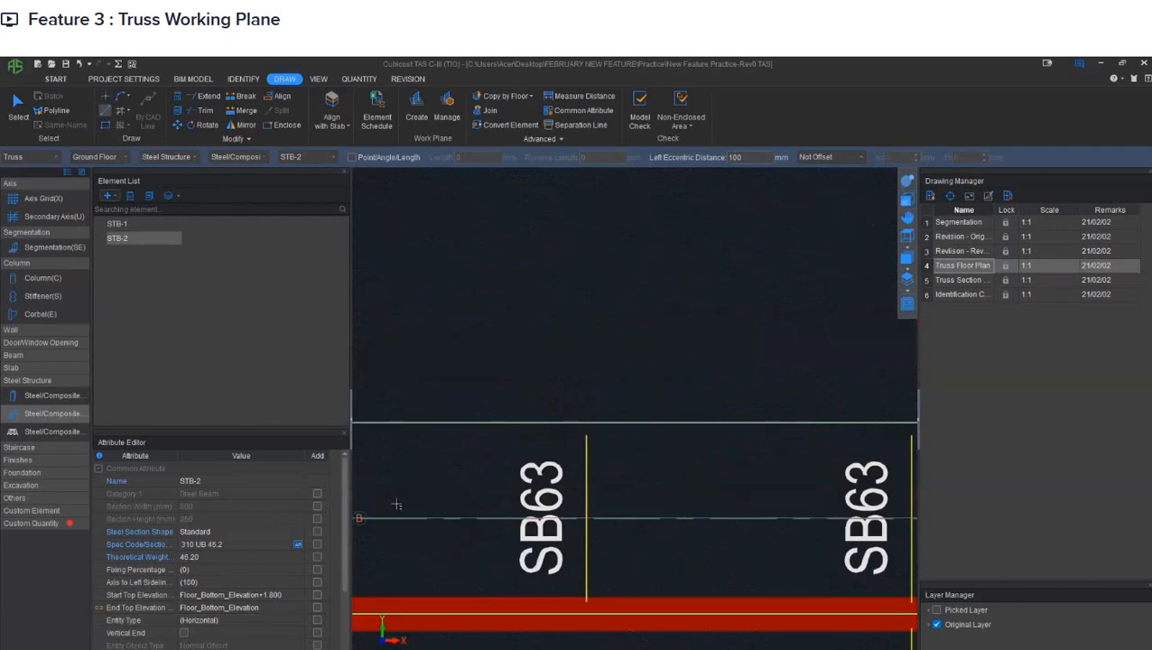
# - Set STB-2's end top elevation to Floor_Bottom_Elevation+1.800 and its start top elevation to Floor_Bottom_Elevation
pyautogui.click(275, 607)
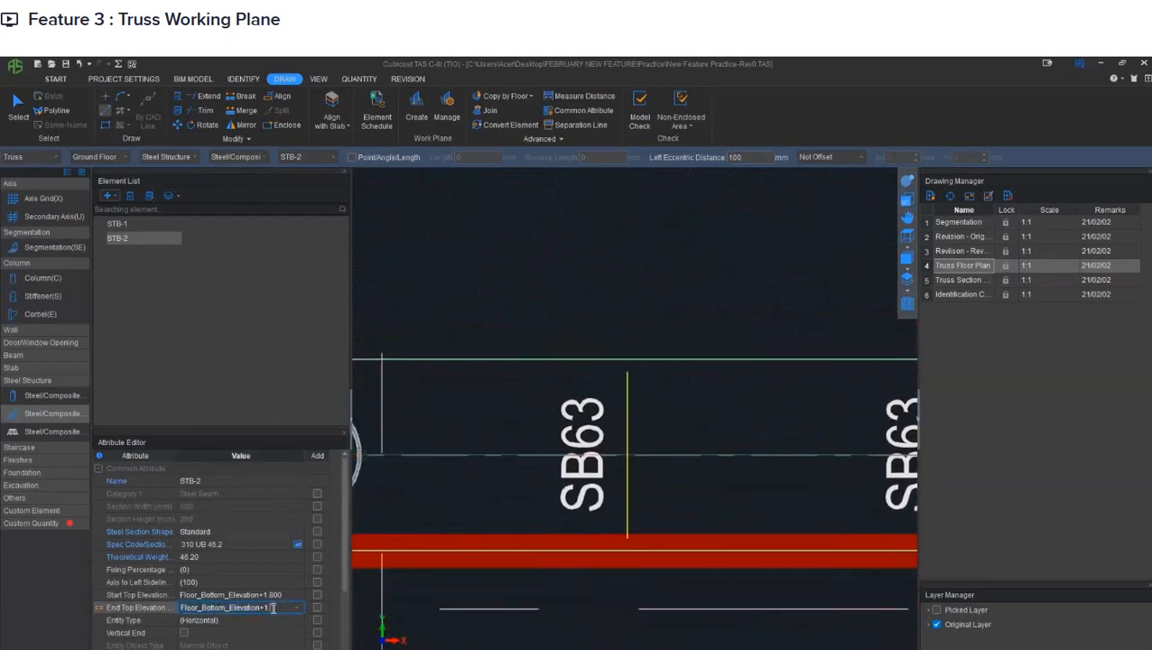
pyautogui.click(279, 596)
pyautogui.press('BackSpace')
pyautogui.press('BackSpace')
pyautogui.press('BackSpace')
pyautogui.press('BackSpace')
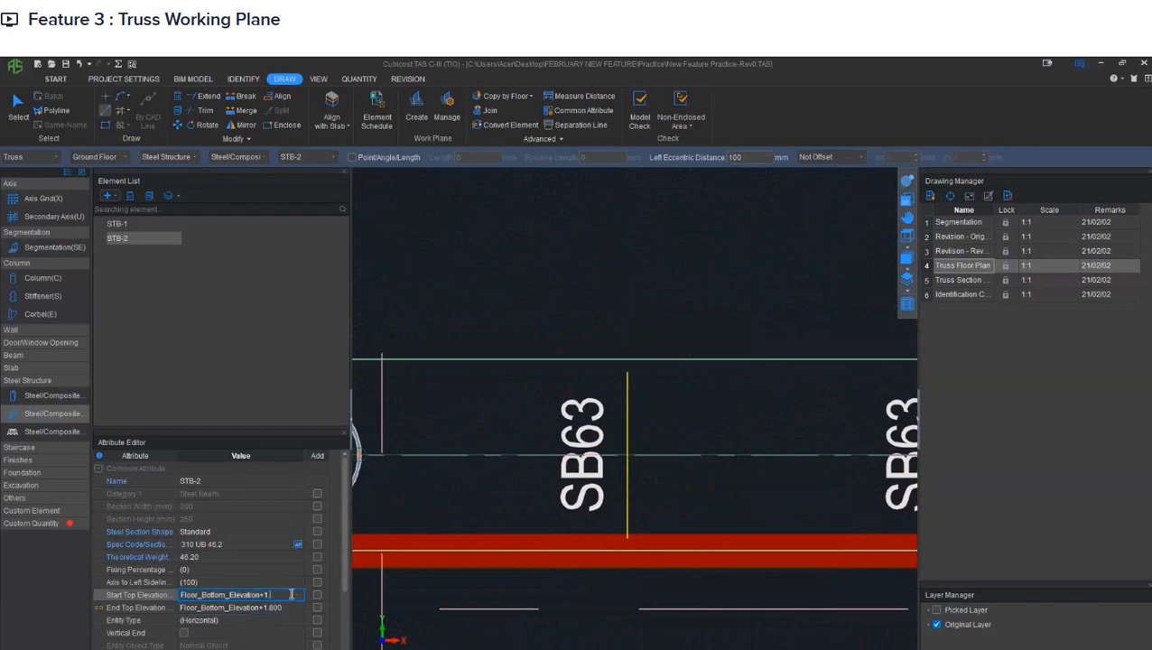
pyautogui.click(286, 404)
# - Draw a rising STB-2 web member along truss T2-D from the first SB63 line to the second SB63 line
pyautogui.moveTo(488, 545); pyautogui.dragTo(652, 494, button='middle')
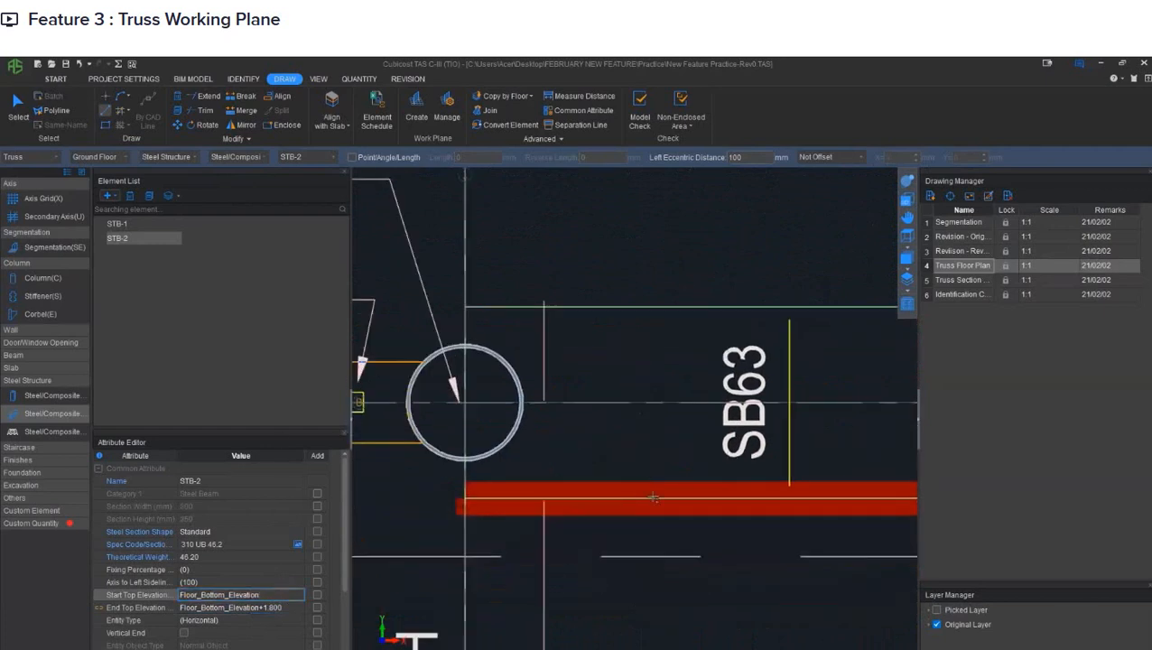
pyautogui.moveTo(792, 493); pyautogui.dragTo(621, 492, button='middle')
pyautogui.click(617, 498)
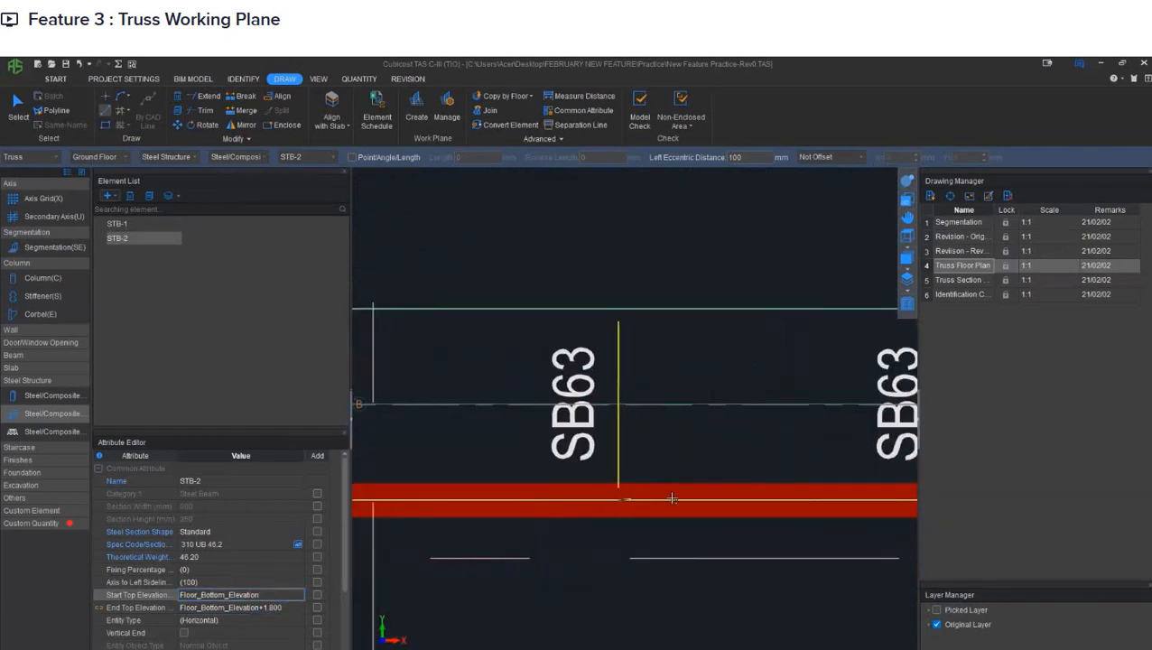
pyautogui.moveTo(767, 496); pyautogui.dragTo(508, 489, button='middle')
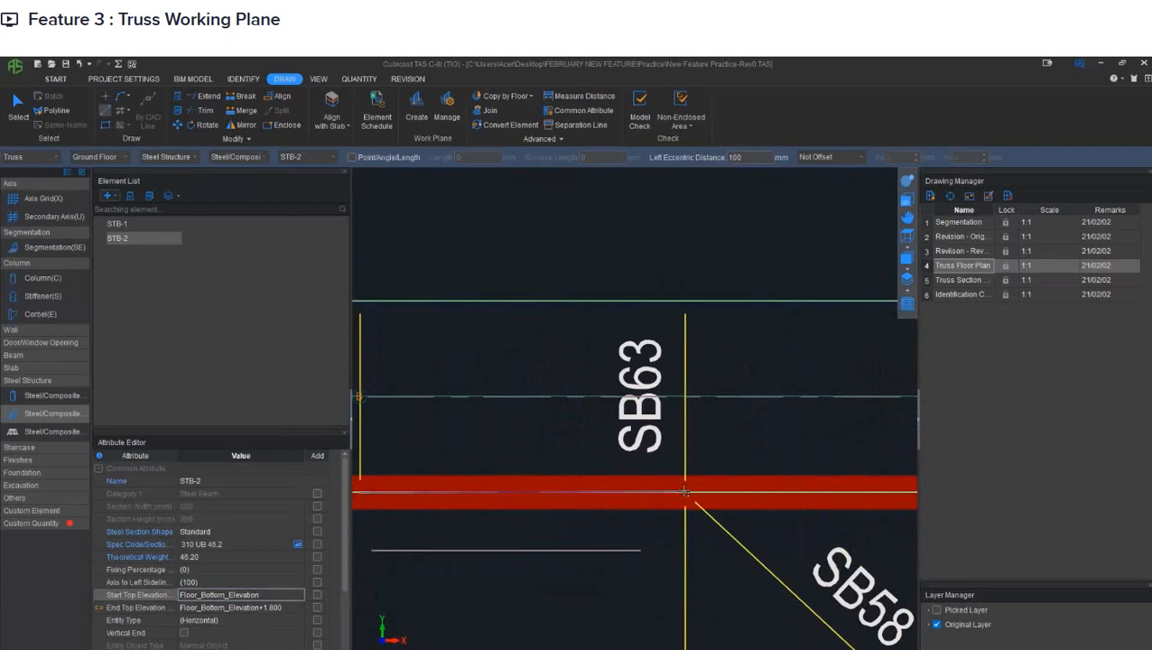
pyautogui.scroll(-3, 662, 417)
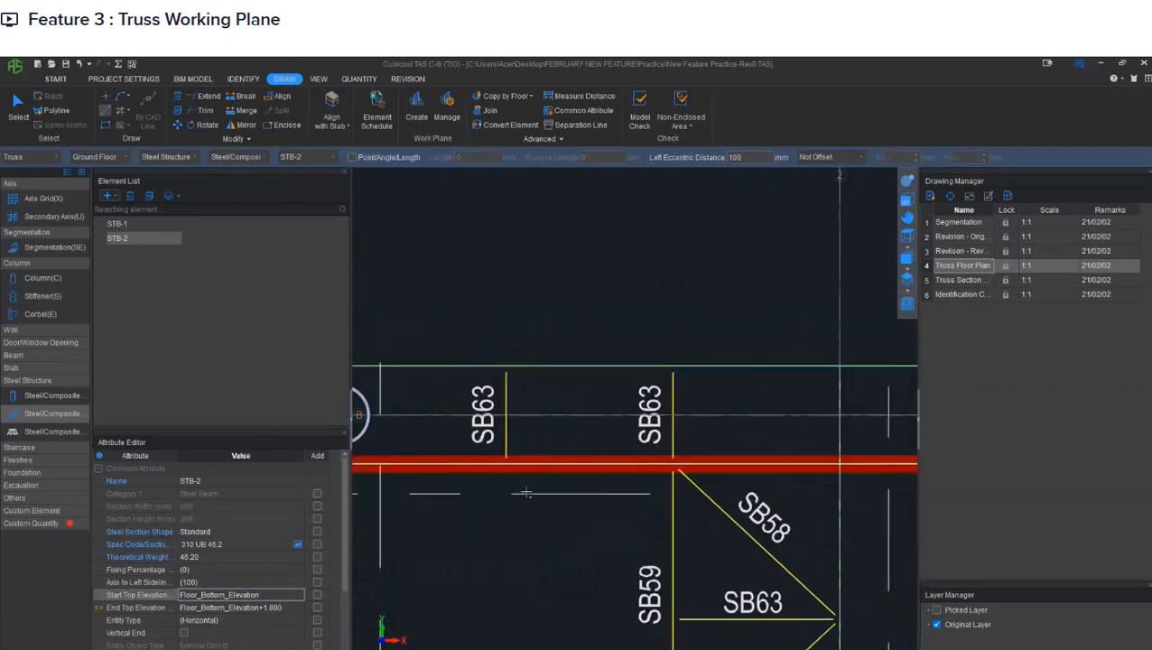
pyautogui.moveTo(444, 511); pyautogui.dragTo(574, 493, button='middle')
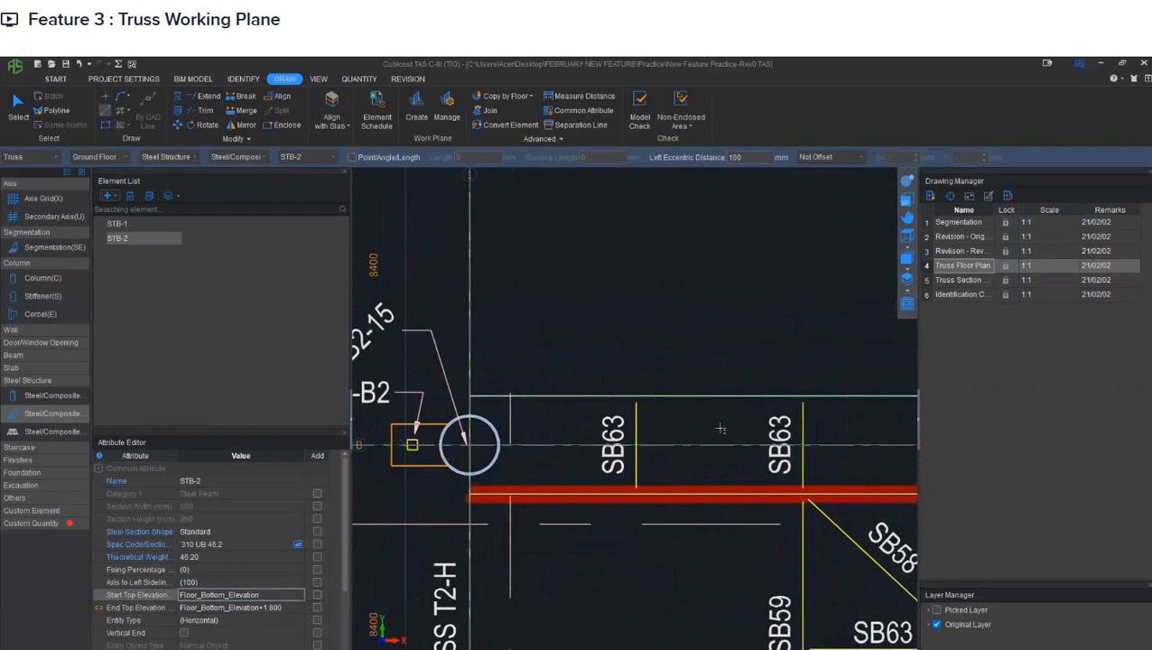
# - Inspect the pair of sloping web members between the chords in 3D and return to the plan view
pyautogui.moveTo(764, 359); pyautogui.dragTo(714, 431, button='middle')
pyautogui.moveTo(816, 368); pyautogui.dragTo(695, 370, button='middle')
pyautogui.click(907, 183)
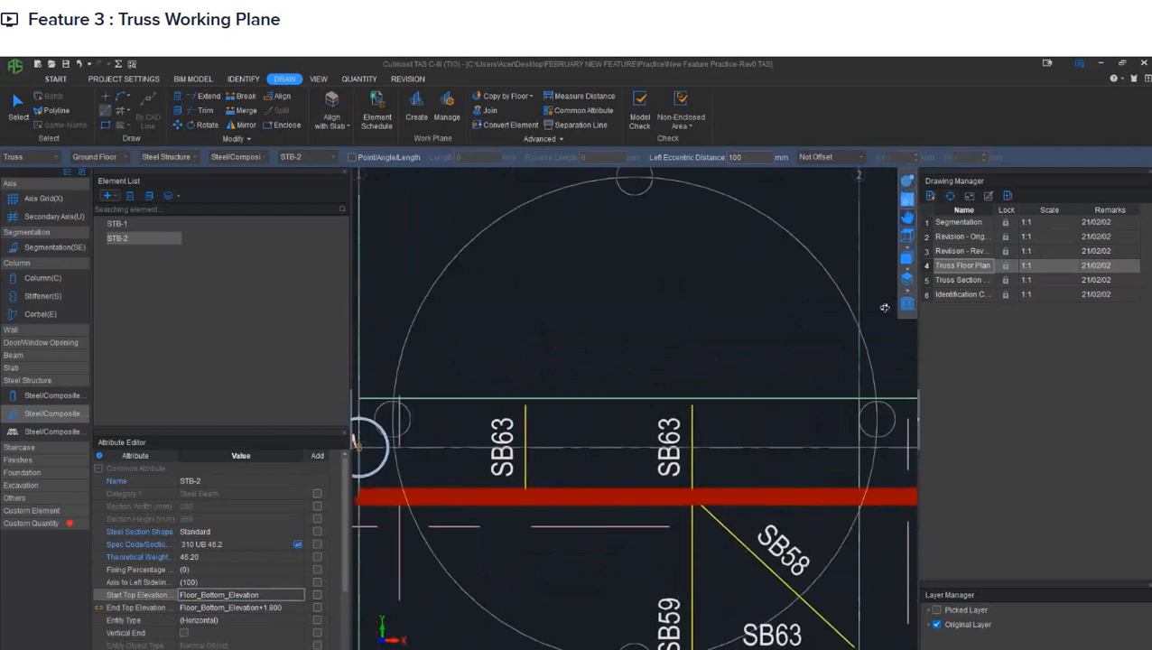
pyautogui.moveTo(635, 516); pyautogui.dragTo(683, 385)
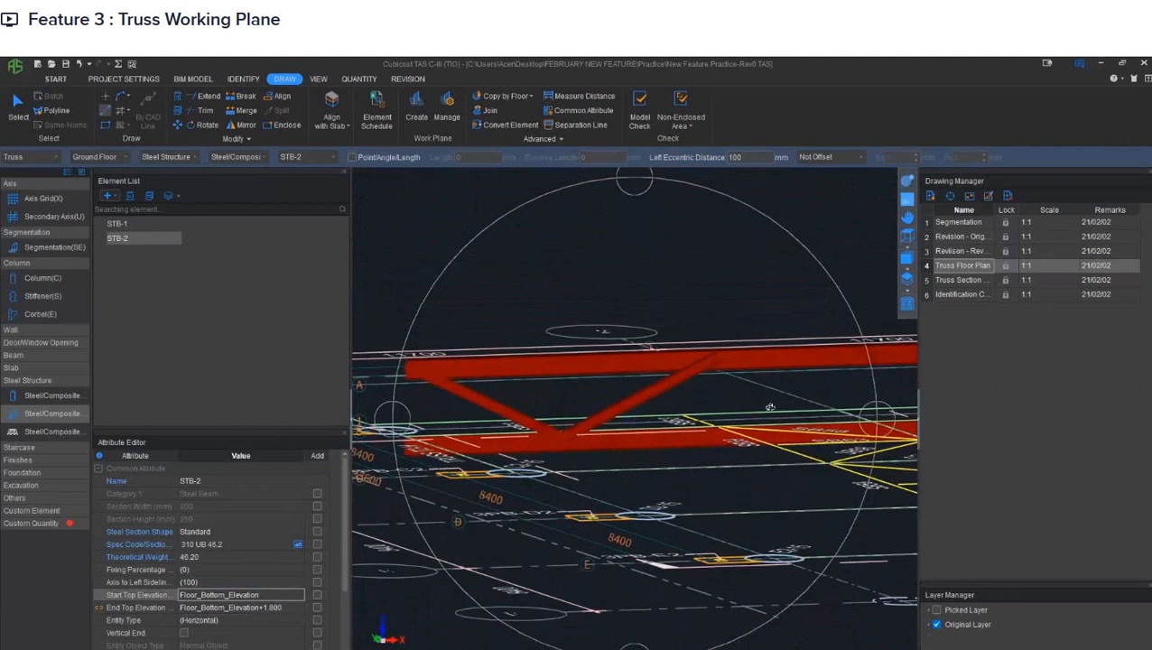
pyautogui.moveTo(761, 408); pyautogui.dragTo(744, 426)
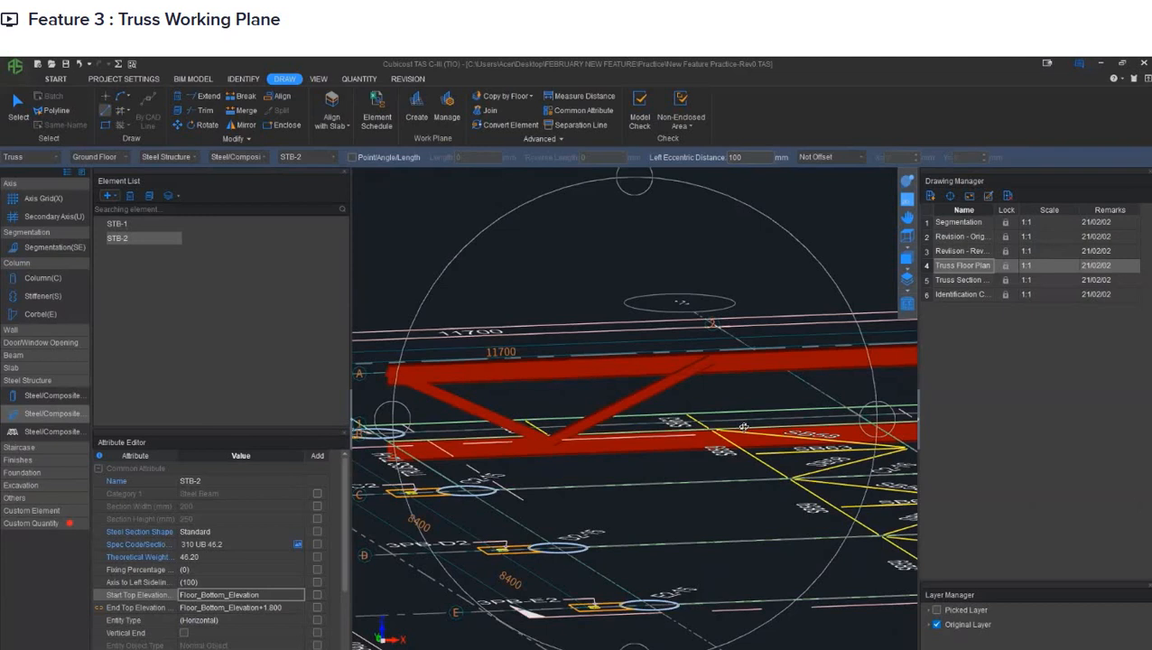
pyautogui.click(908, 201)
# - Delete all STB-1 and STB-2 beams drawn along truss T2-D between grids 1 and 5
pyautogui.scroll(-4, 684, 316)
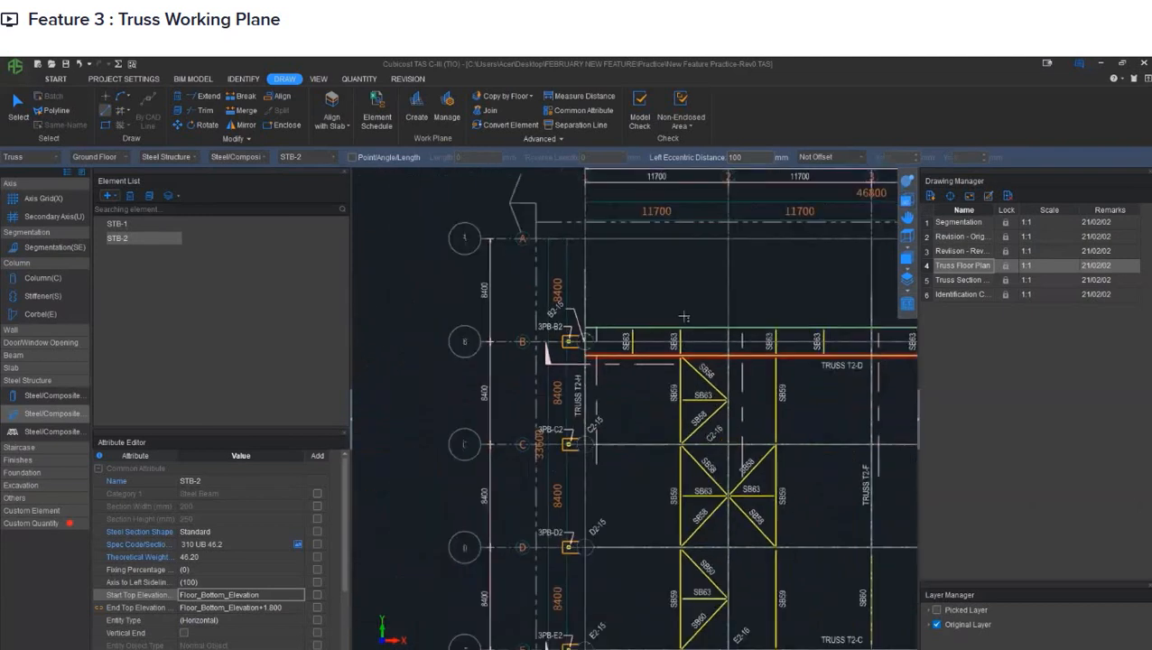
pyautogui.scroll(-2, 684, 316)
pyautogui.scroll(-3, 657, 352)
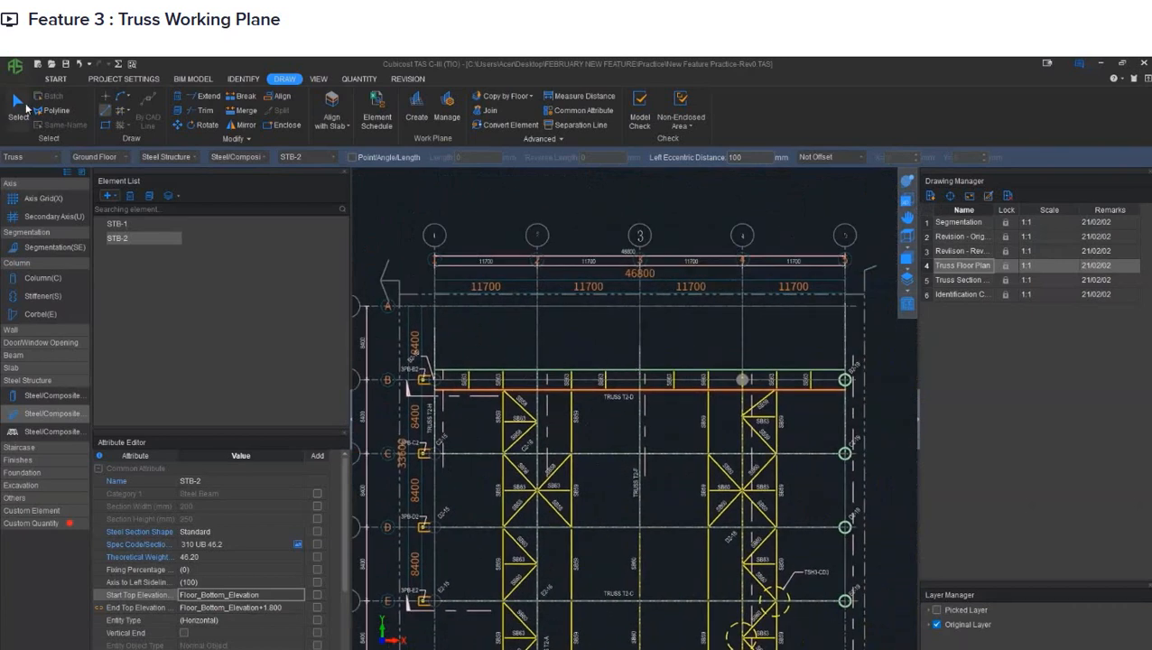
pyautogui.click(20, 107)
pyautogui.moveTo(402, 318)
pyautogui.mouseDown()
pyautogui.moveTo(578, 385)
pyautogui.moveTo(854, 424)
pyautogui.mouseUp()
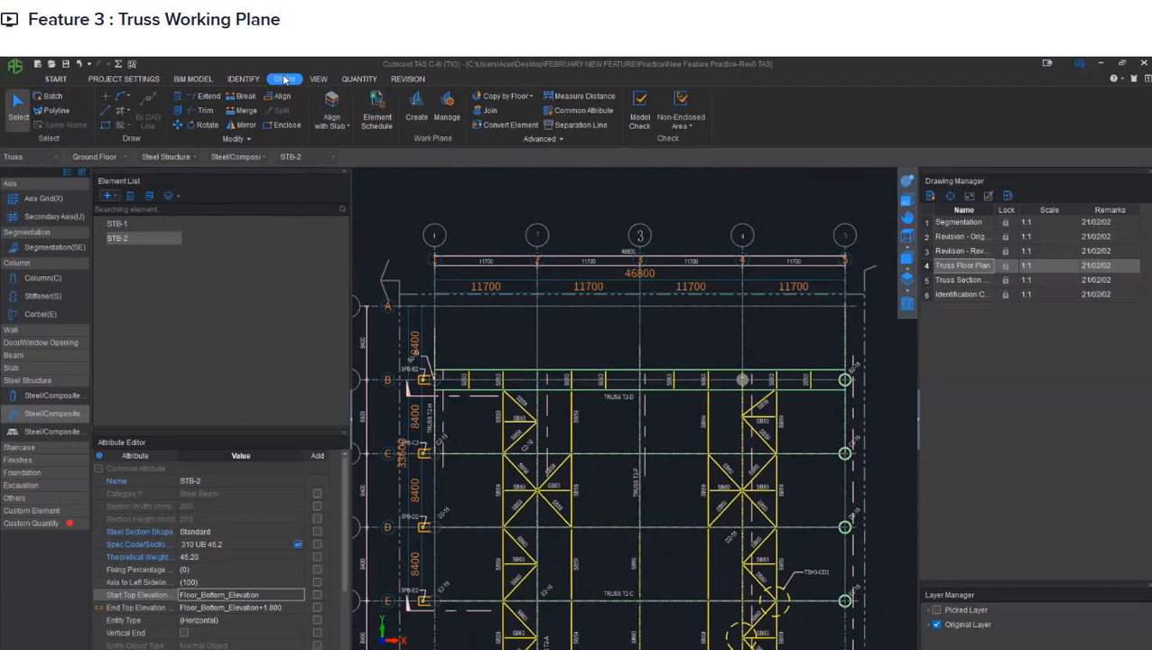
# - Create a work plane along the truss T2-D line, from its grid 1 end to its grid 5 end
pyautogui.click(417, 113)
pyautogui.scroll(5, 442, 402)
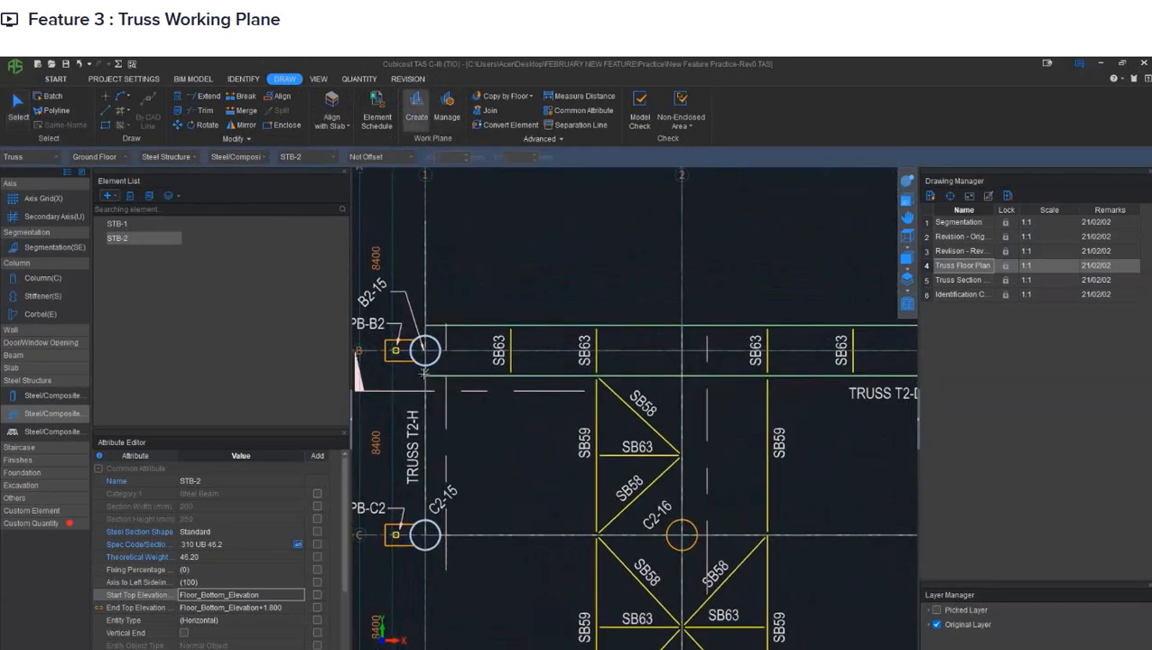
pyautogui.scroll(2, 423, 371)
pyautogui.click(424, 378)
pyautogui.scroll(-3, 521, 374)
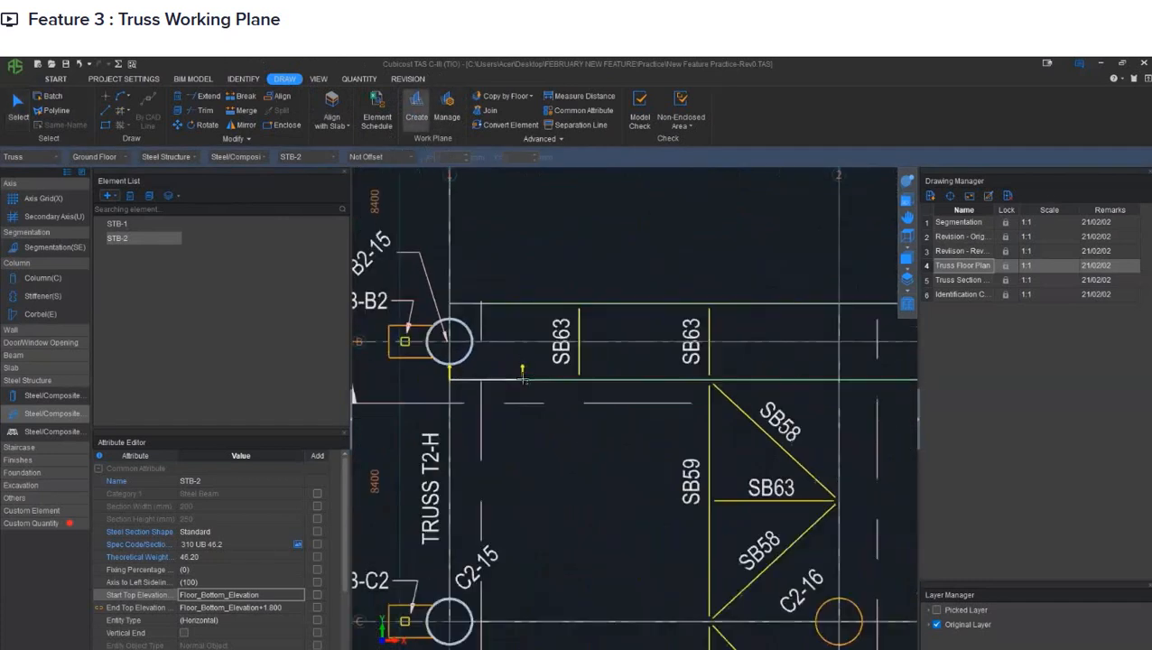
pyautogui.moveTo(689, 379); pyautogui.dragTo(347, 381, button='middle')
pyautogui.moveTo(758, 382); pyautogui.dragTo(429, 402, button='middle')
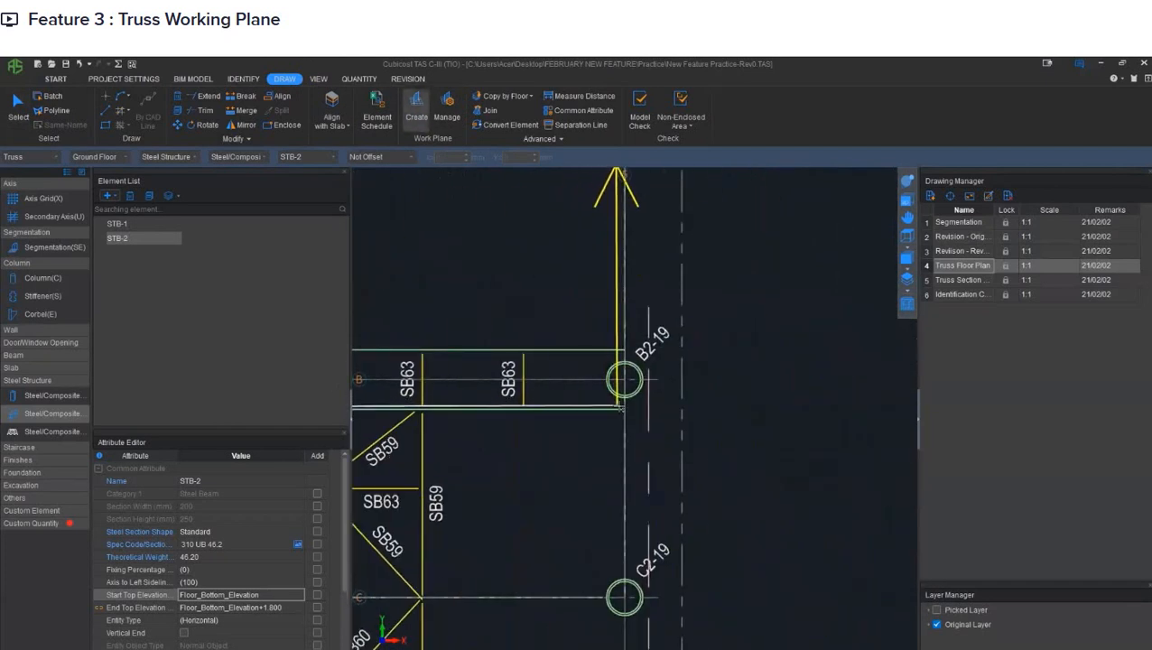
pyautogui.click(624, 409)
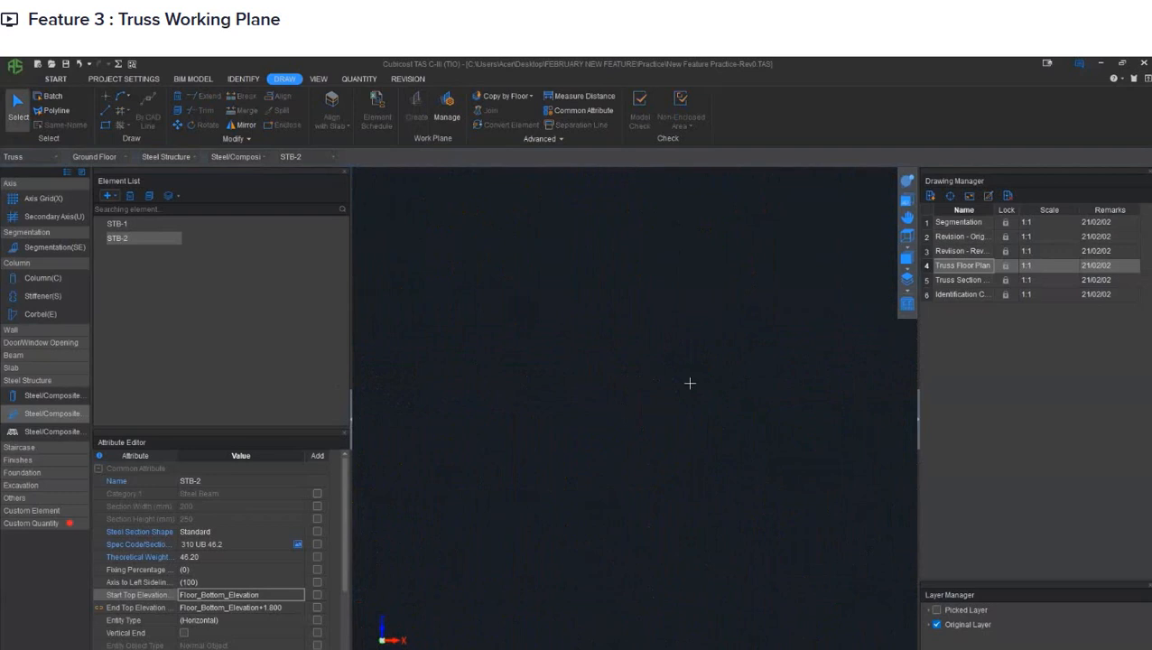
# - Open the Truss Section drawing in the new work plane and bring the truss's grid 1 end into view
pyautogui.doubleClick(924, 281)
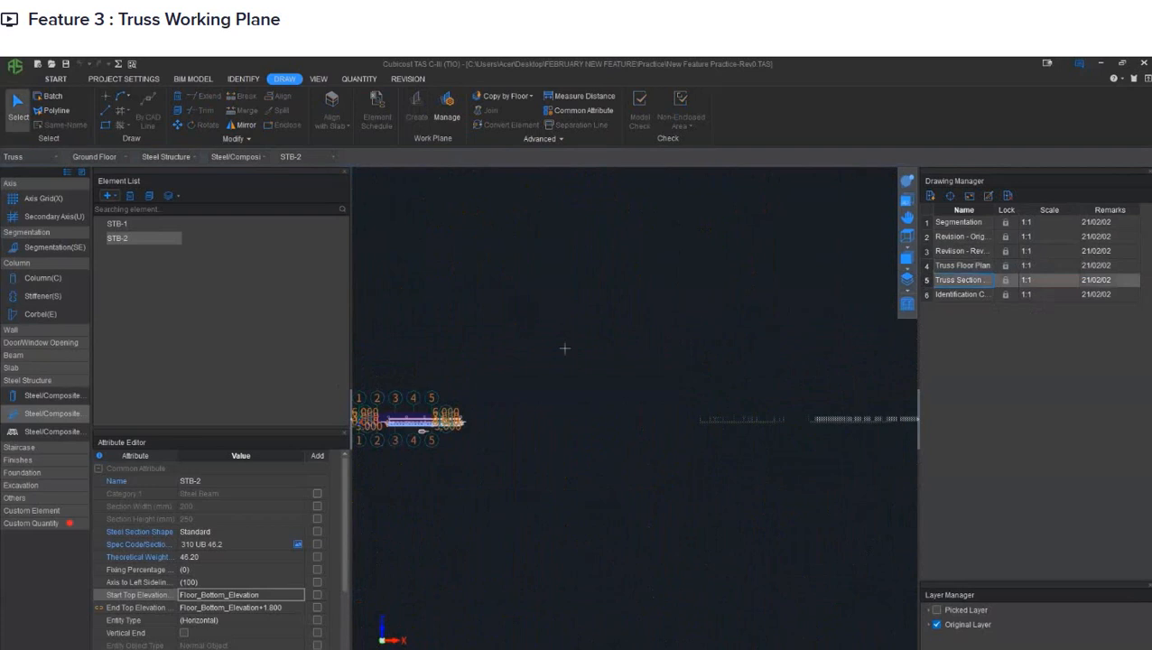
pyautogui.scroll(5, 634, 397)
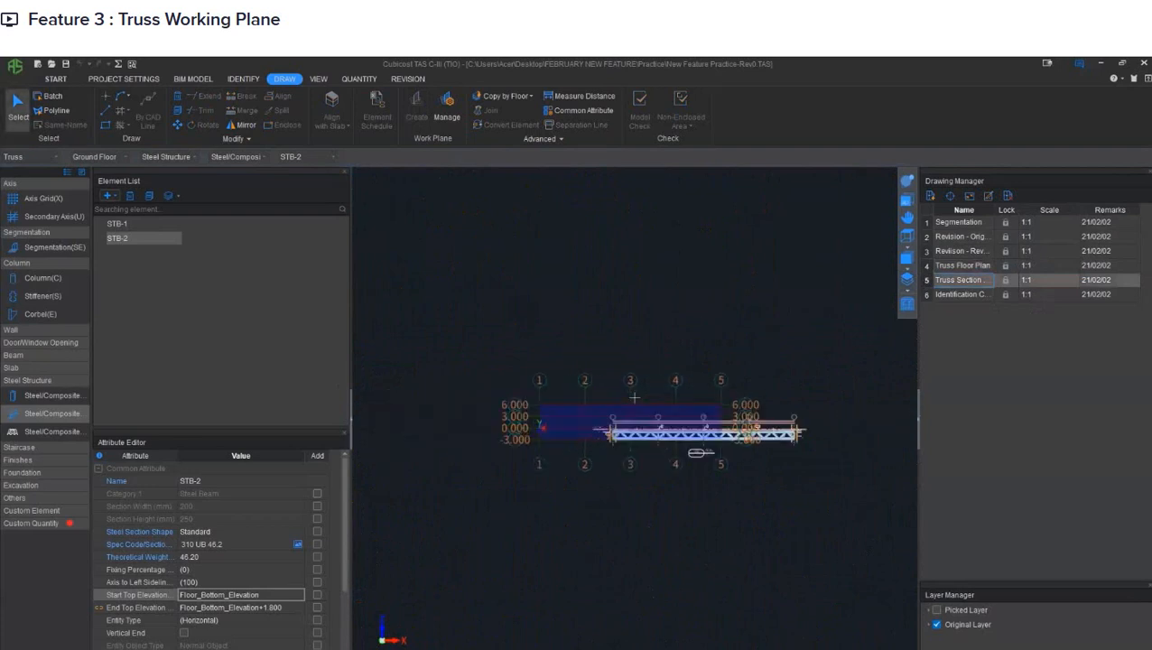
pyautogui.scroll(2, 541, 420)
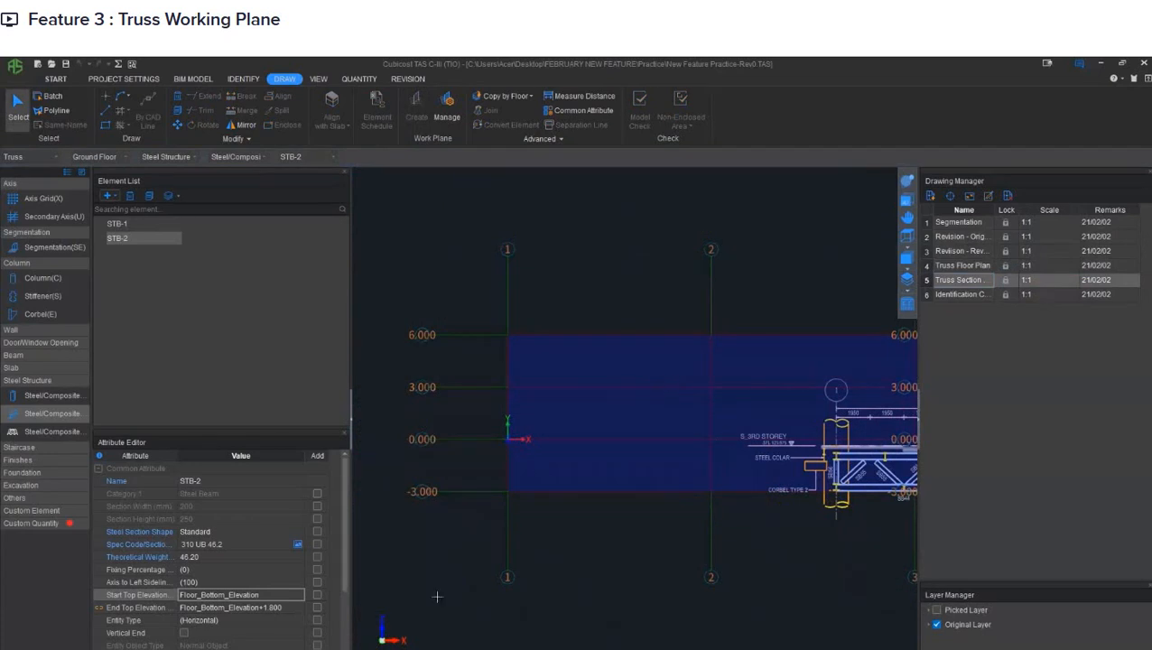
pyautogui.click(382, 625)
pyautogui.moveTo(634, 439); pyautogui.dragTo(559, 432, button='middle')
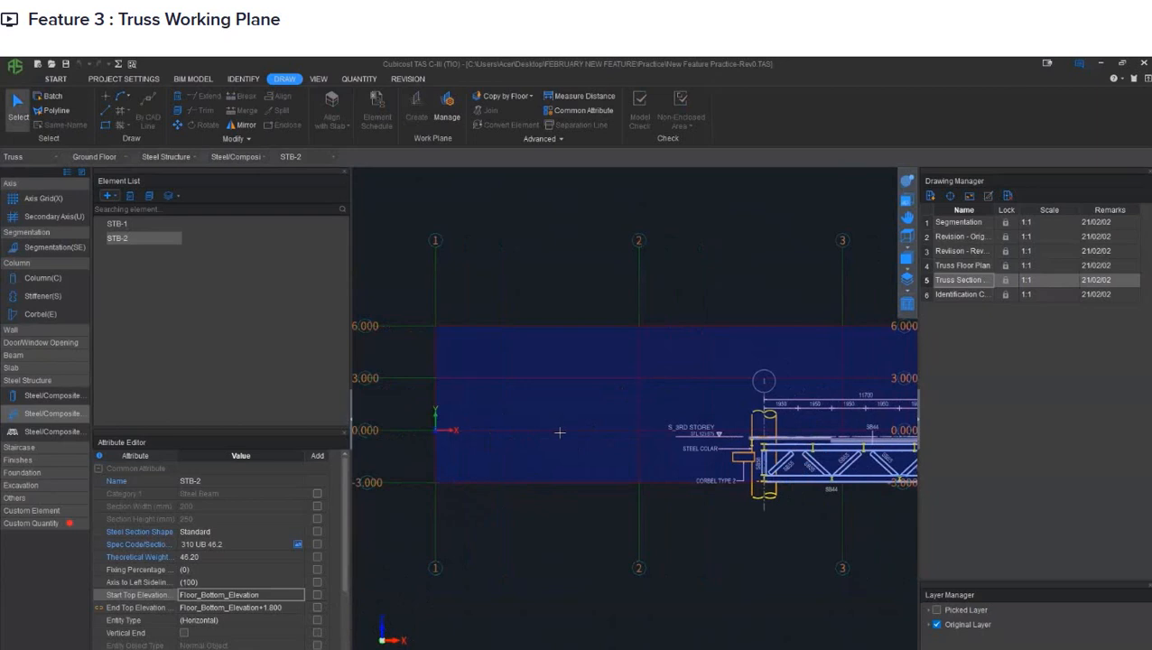
pyautogui.moveTo(741, 390); pyautogui.dragTo(572, 369, button='middle')
pyautogui.scroll(2, 597, 415)
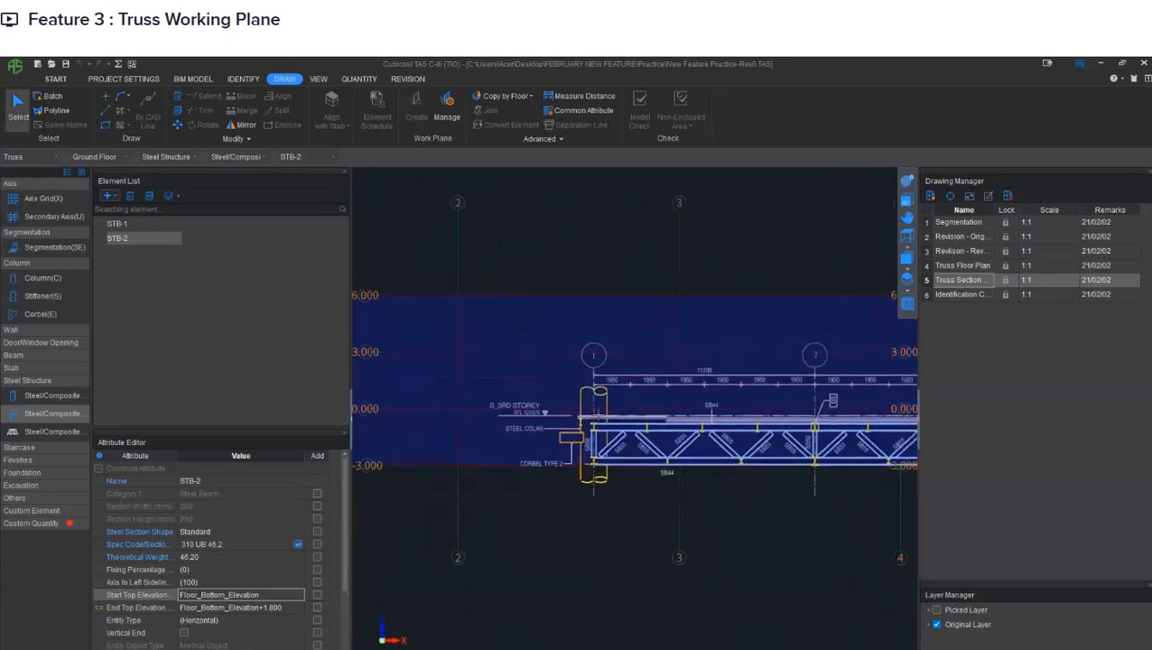
# - Relocate the section drawing so the underside of the bottom chord at grid 1 sits on the work plane origin at elevation 0.000
pyautogui.click(949, 195)
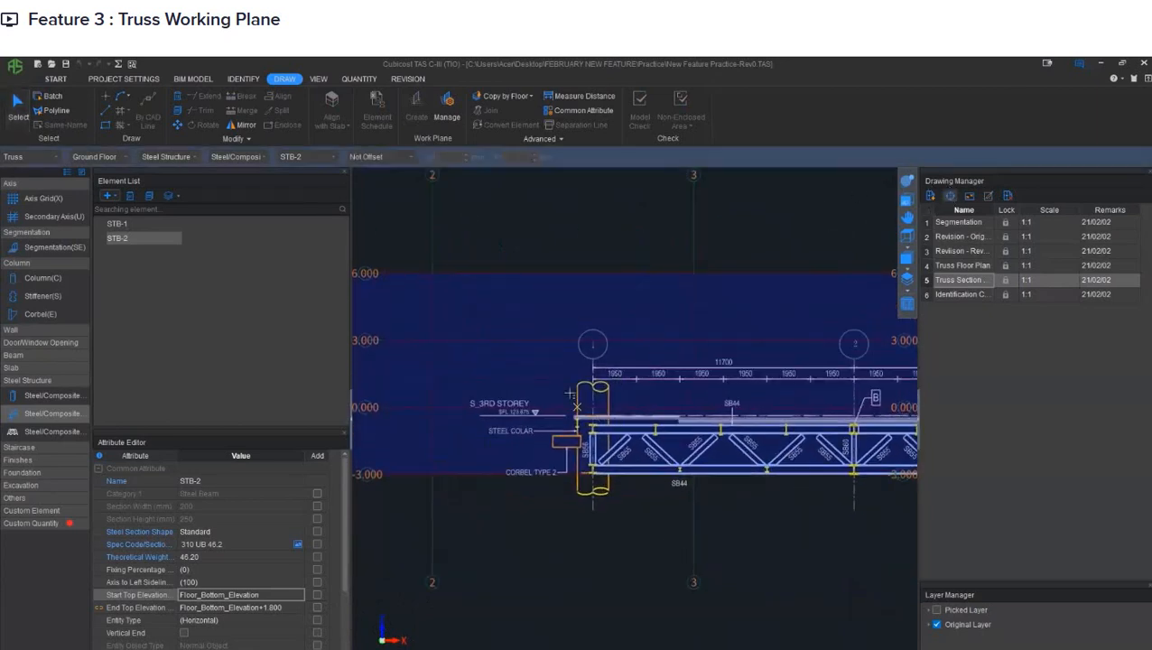
pyautogui.moveTo(568, 393); pyautogui.dragTo(808, 403, button='middle')
pyautogui.scroll(4, 808, 402)
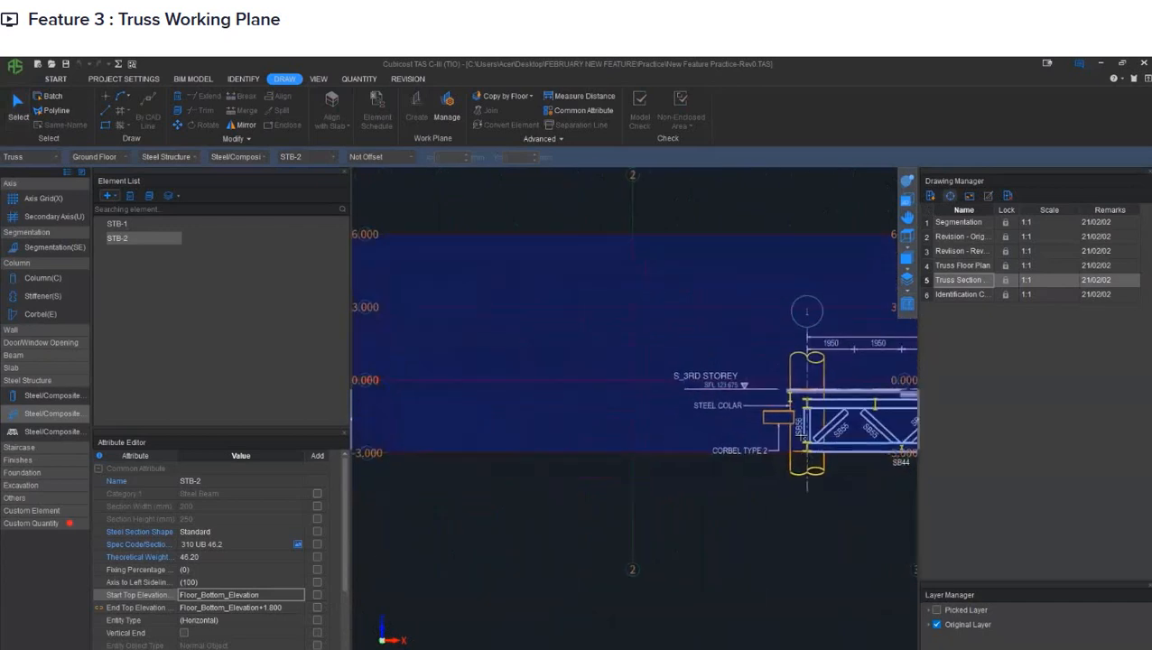
pyautogui.scroll(3, 811, 468)
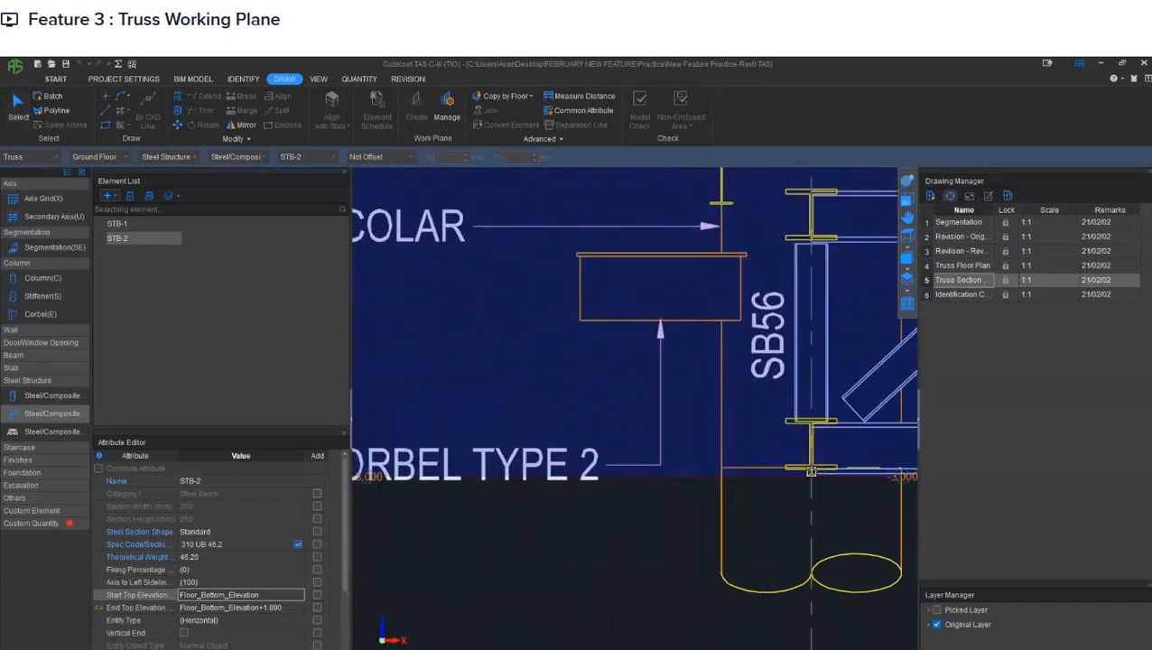
pyautogui.scroll(-6, 810, 468)
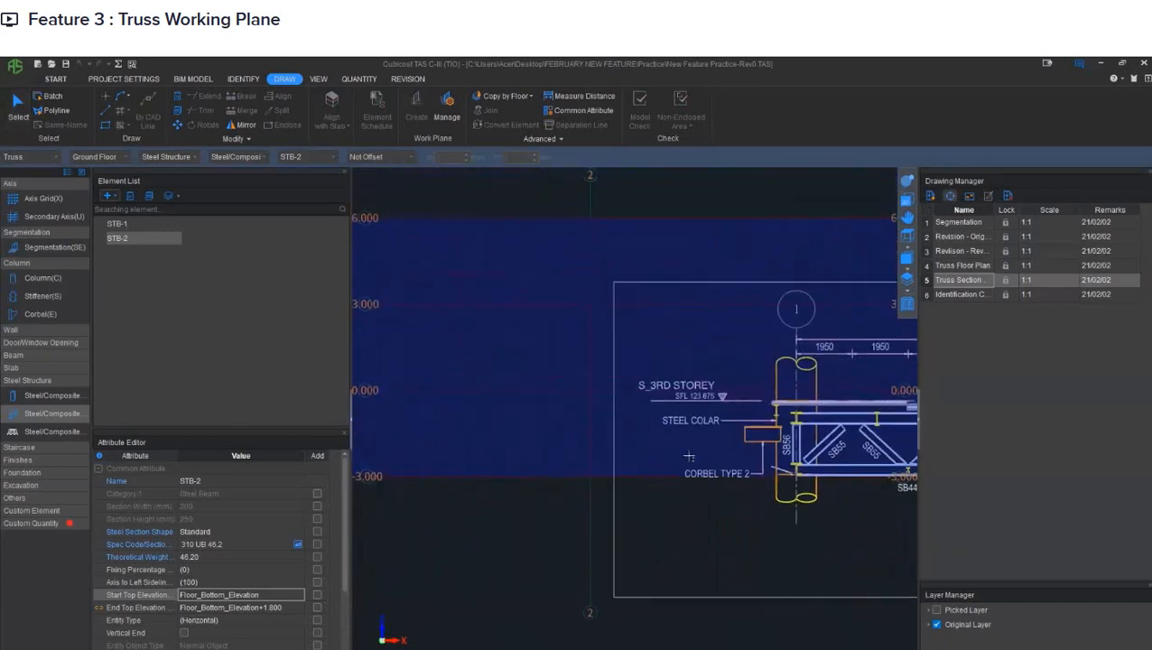
pyautogui.moveTo(659, 406); pyautogui.dragTo(854, 453, button='middle')
pyautogui.scroll(3, 742, 399)
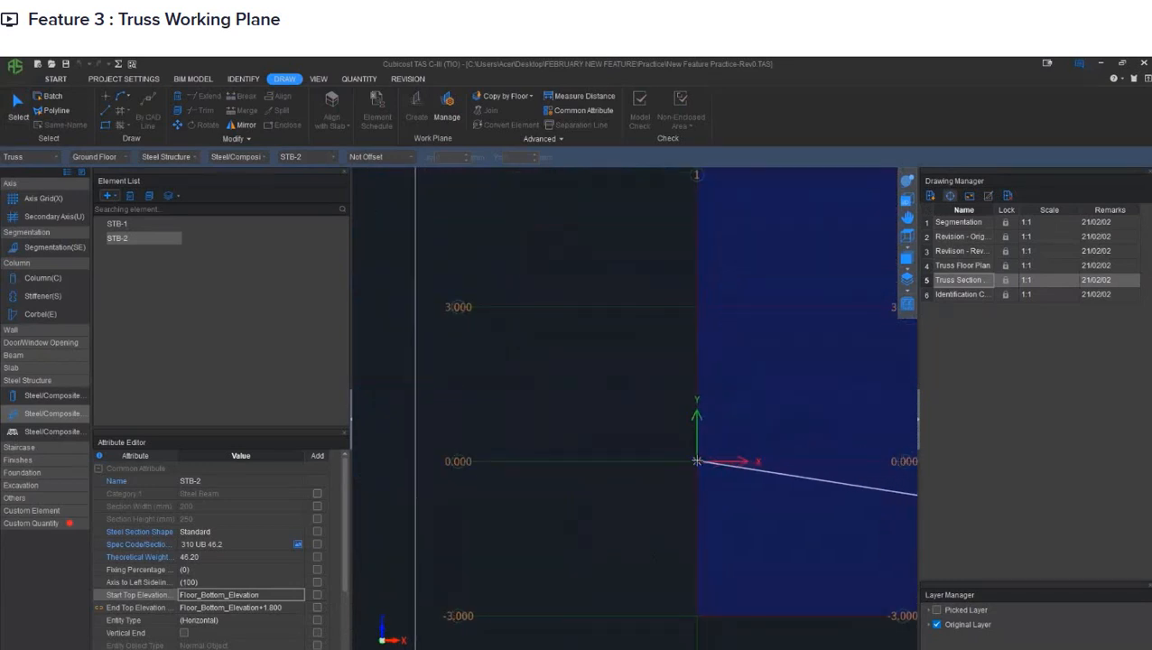
pyautogui.press('Escape')
pyautogui.scroll(-6, 654, 445)
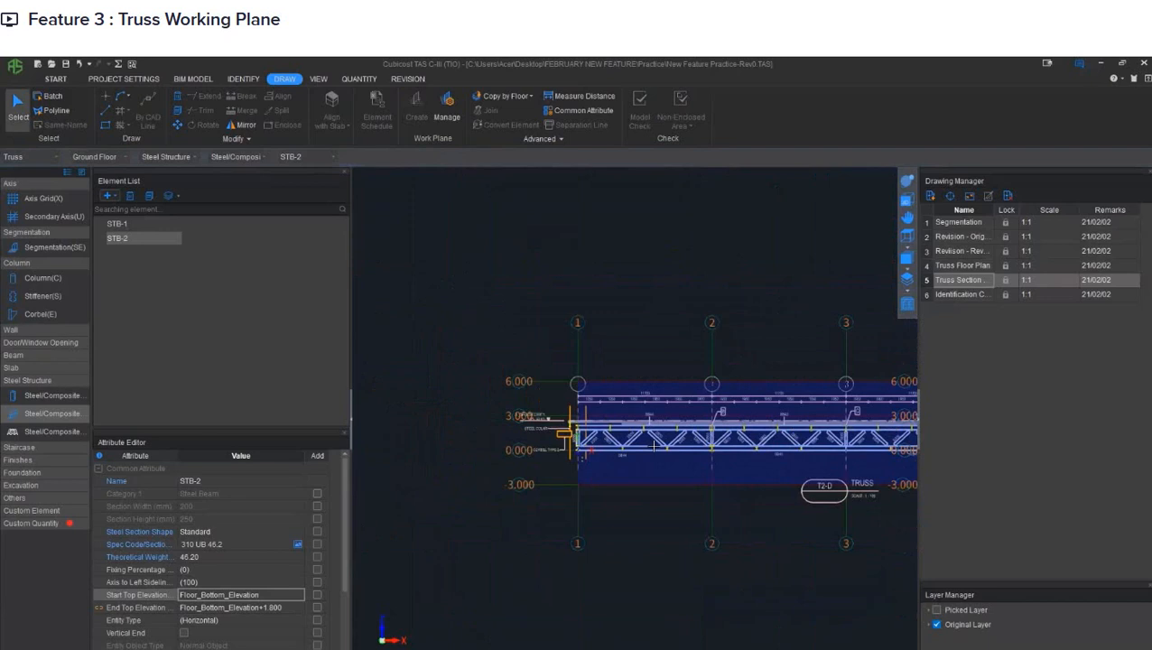
pyautogui.moveTo(654, 445); pyautogui.dragTo(583, 437, button='middle')
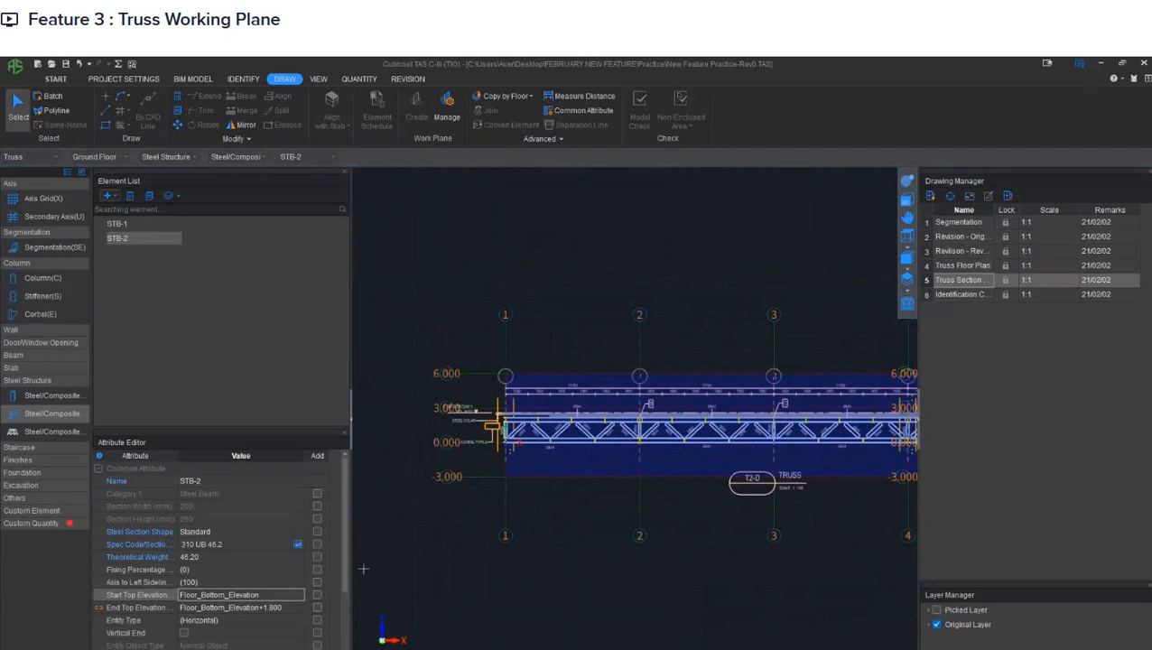
# - Set the end top elevation of STB-2 to Floor_Bottom_Elevation, without any offset
pyautogui.click(296, 608)
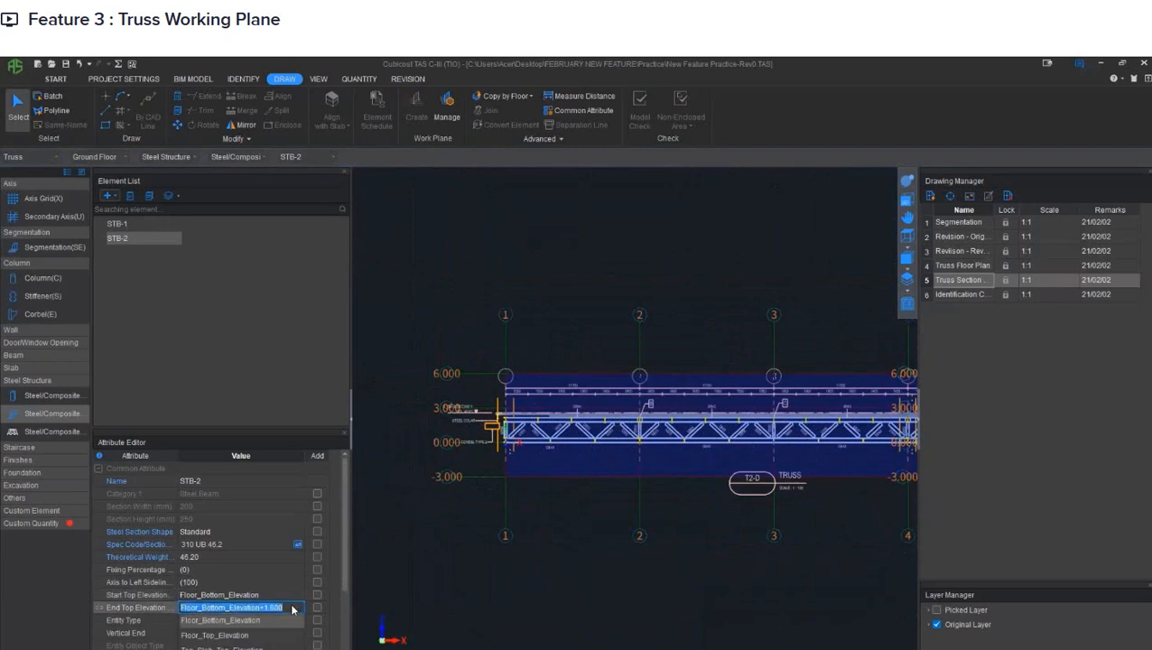
pyautogui.click(286, 607)
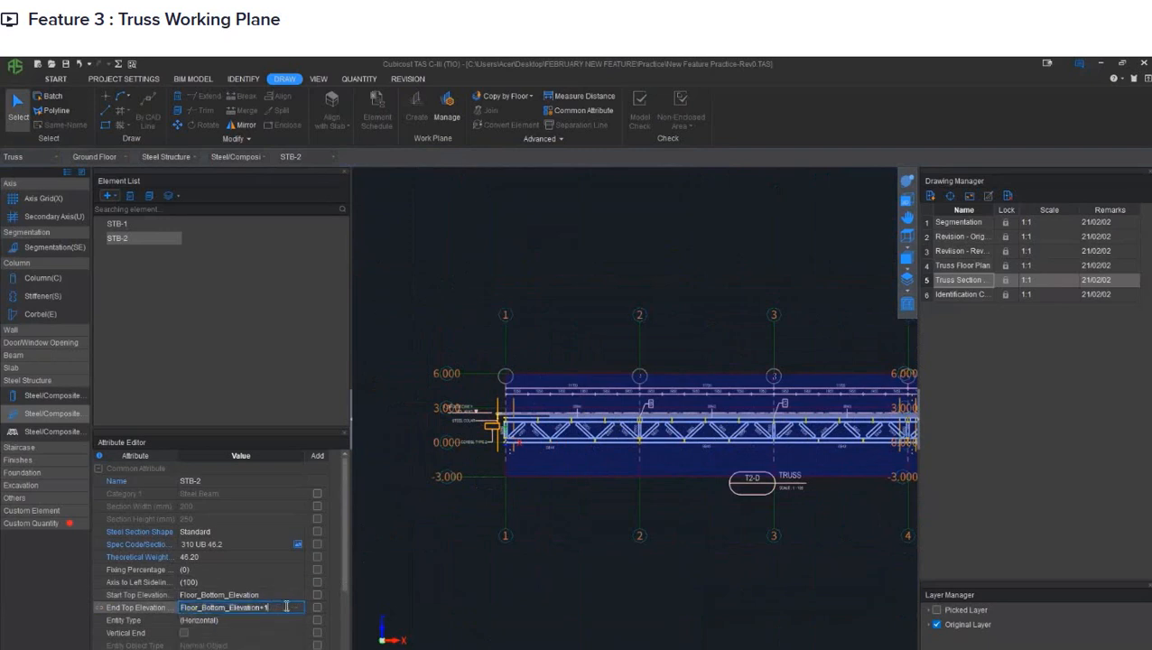
pyautogui.press('BackSpace')
pyautogui.press('BackSpace')
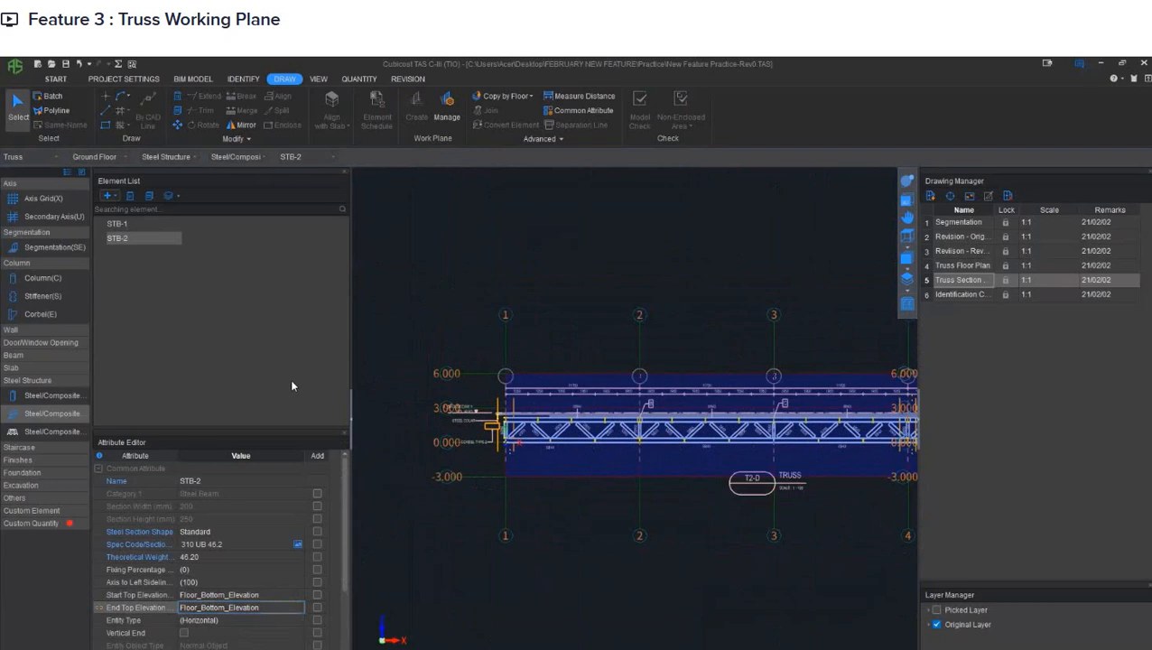
# - Set the start top elevation of STB-1 to Floor_Bottom_Elevation, without any offset
pyautogui.click(141, 223)
pyautogui.click(275, 595)
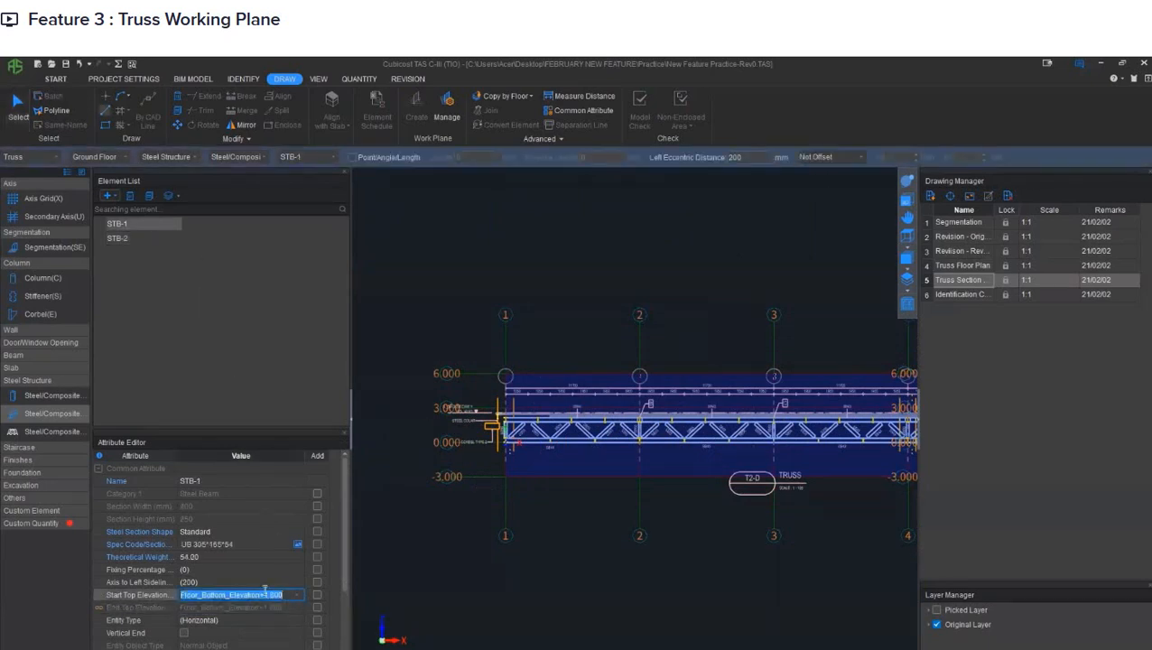
pyautogui.click(266, 595)
pyautogui.moveTo(261, 594); pyautogui.dragTo(332, 594)
pyautogui.press('BackSpace')
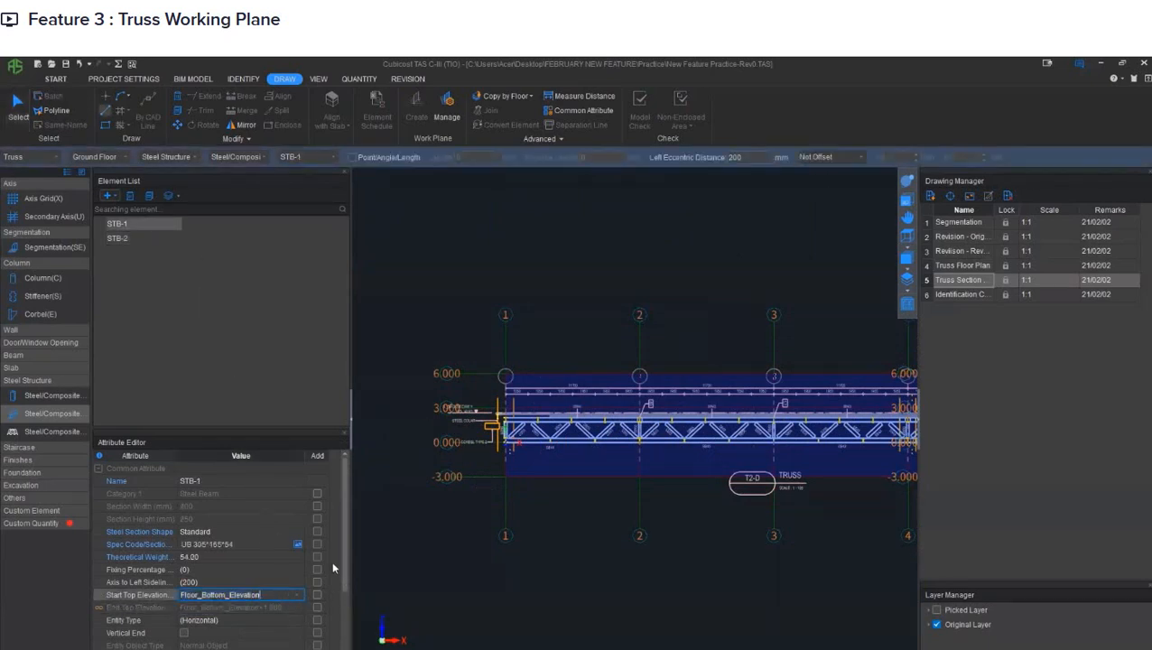
pyautogui.click(258, 365)
# - Draw the STB-1 top chord as a line along the upper edge of the section's top chord, from grid 1 to grid 5
pyautogui.moveTo(459, 393); pyautogui.dragTo(412, 388, button='middle')
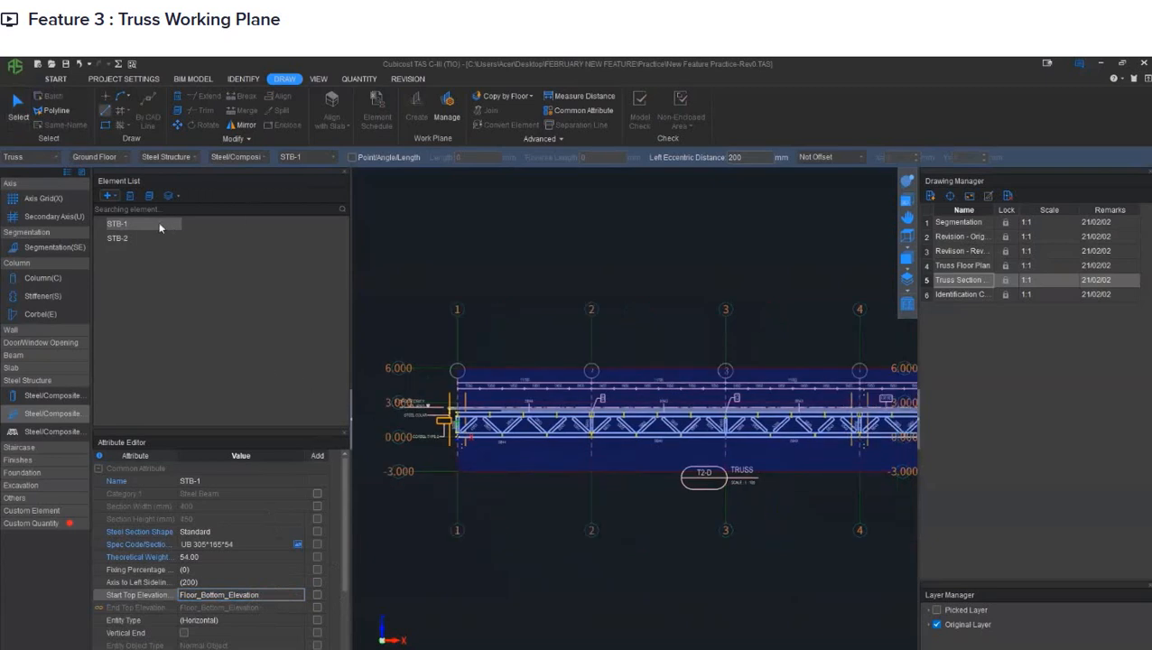
pyautogui.click(105, 112)
pyautogui.scroll(10, 441, 431)
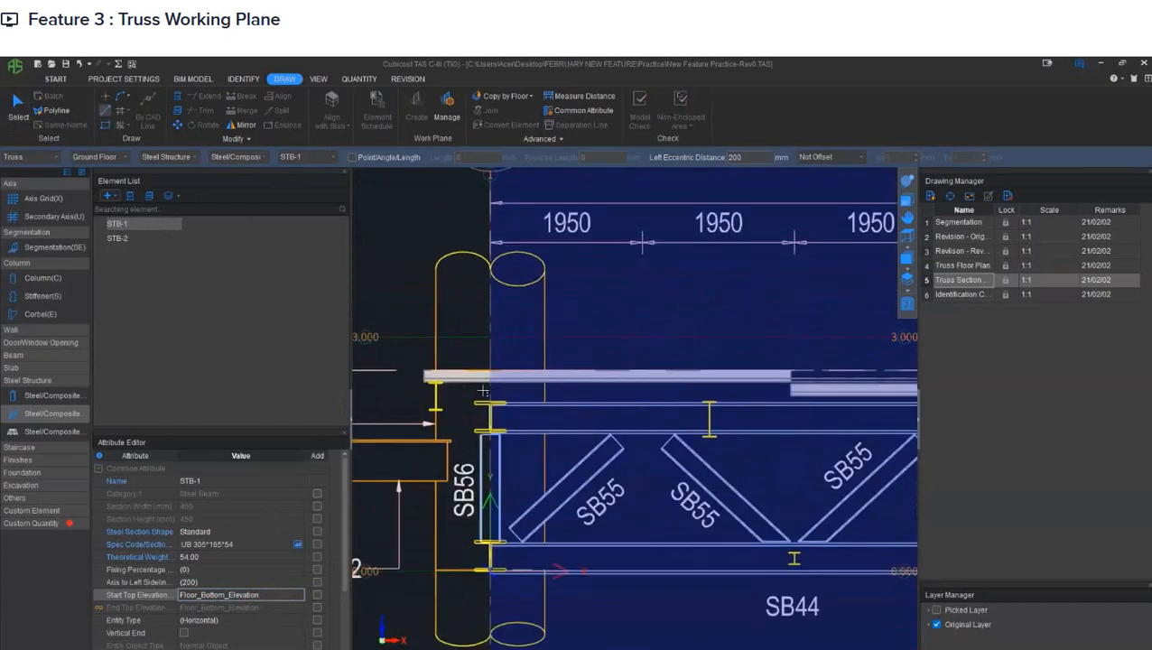
pyautogui.click(488, 400)
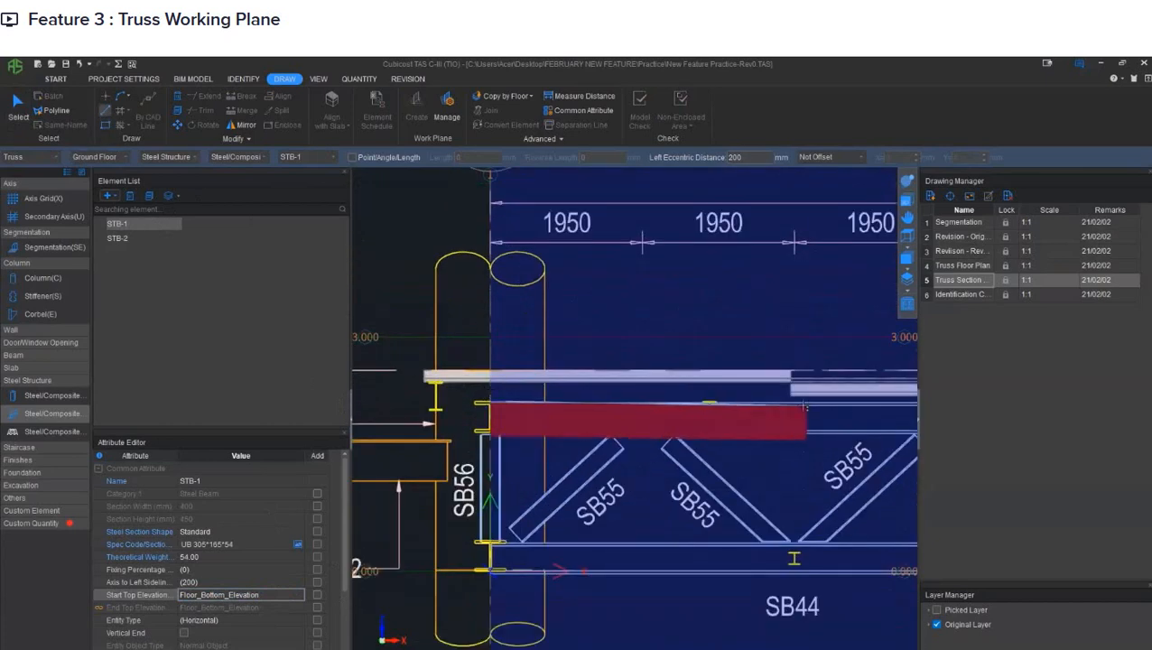
pyautogui.scroll(-4, 767, 411)
pyautogui.moveTo(794, 403); pyautogui.dragTo(430, 407, button='middle')
pyautogui.moveTo(845, 412); pyautogui.dragTo(478, 419, button='middle')
pyautogui.moveTo(867, 418); pyautogui.dragTo(512, 424, button='middle')
pyautogui.scroll(4, 798, 431)
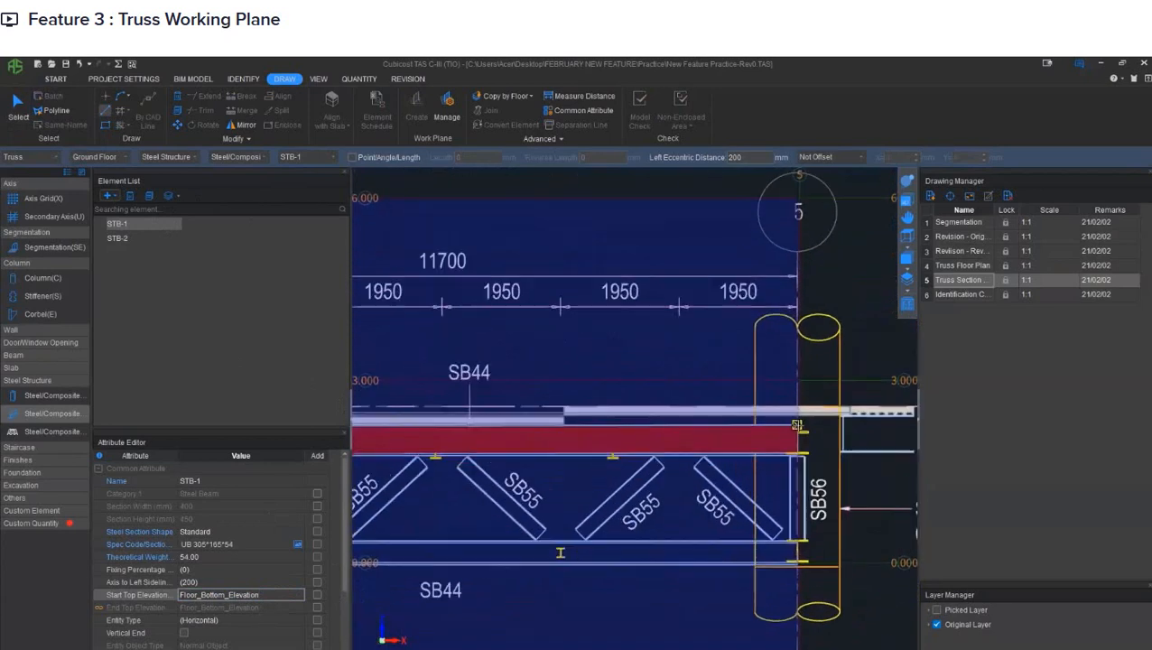
pyautogui.scroll(5, 798, 431)
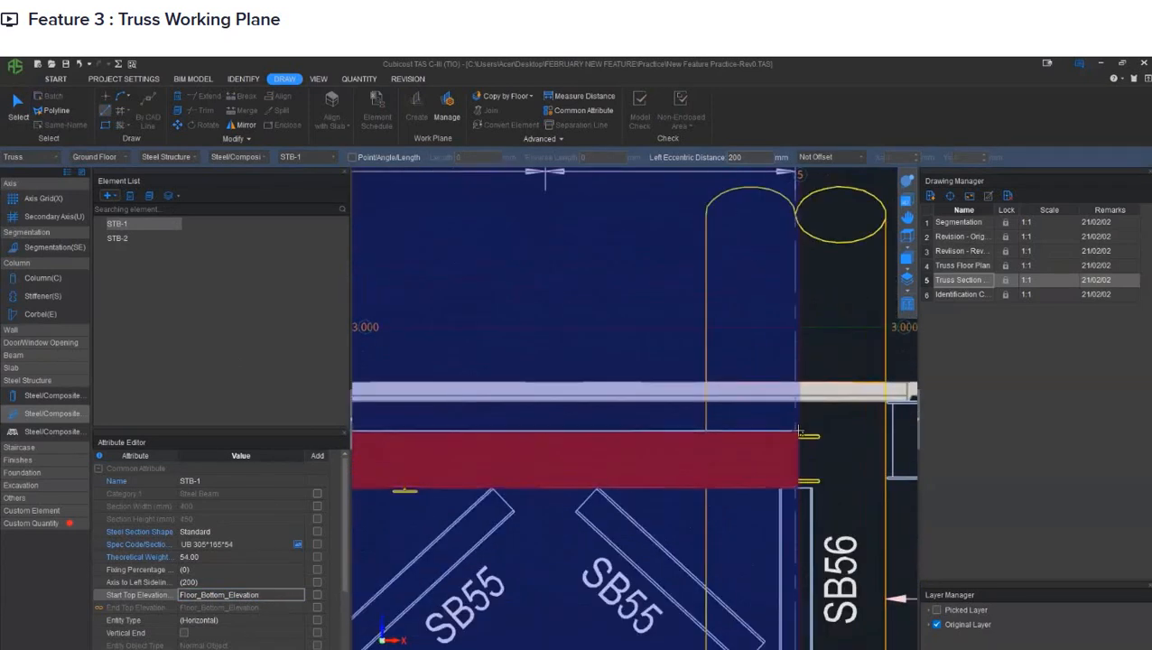
pyautogui.click(799, 433)
pyautogui.scroll(-3, 768, 384)
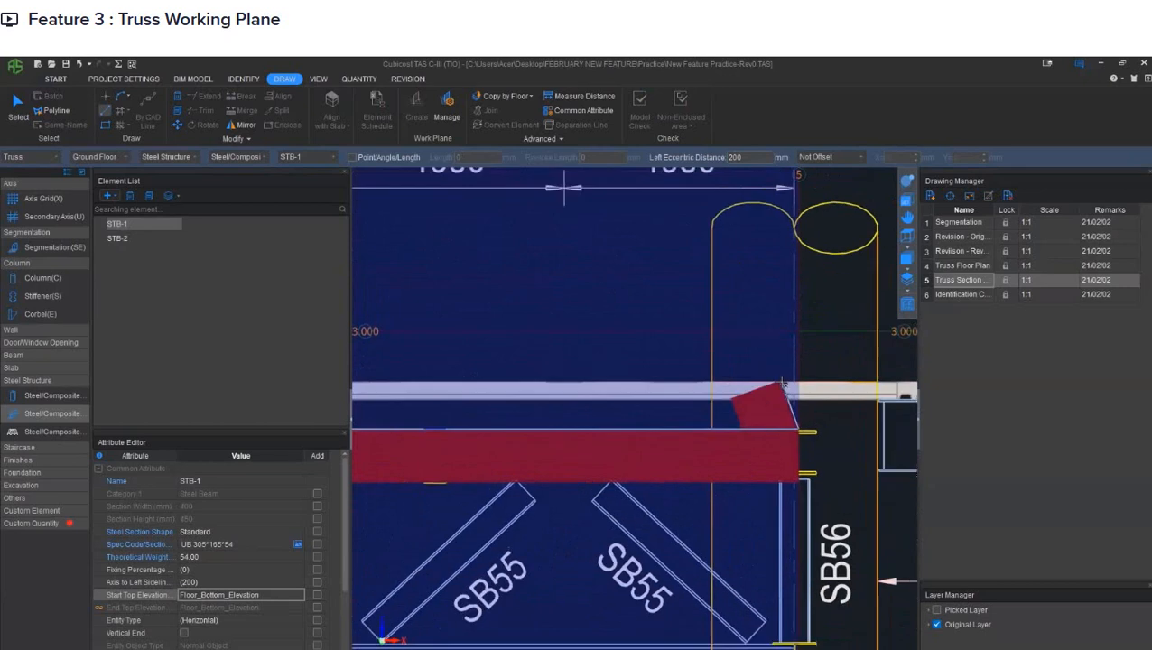
pyautogui.rightClick(768, 383)
# - Draw the STB-1 bottom chord as a line along the upper edge of the section's bottom chord, from grid 5 to grid 1
pyautogui.scroll(-2, 768, 383)
pyautogui.scroll(5, 782, 521)
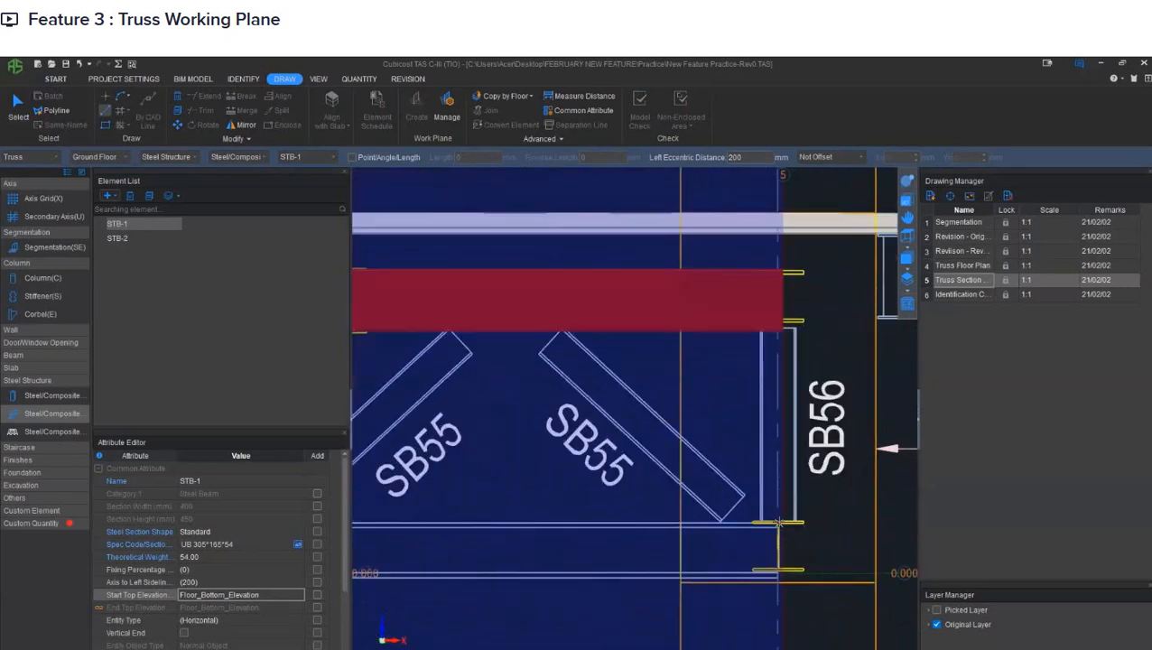
pyautogui.click(776, 522)
pyautogui.scroll(-4, 763, 505)
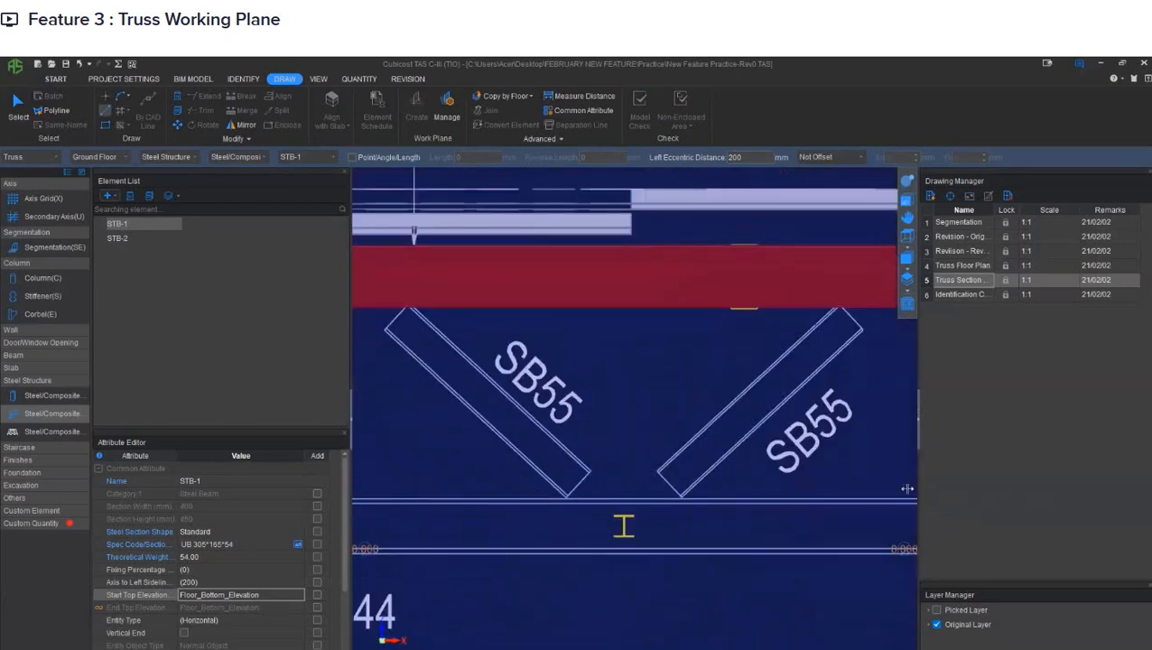
pyautogui.scroll(-1, 752, 488)
pyautogui.moveTo(534, 495); pyautogui.dragTo(899, 487, button='middle')
pyautogui.moveTo(587, 493); pyautogui.dragTo(868, 491, button='middle')
pyautogui.moveTo(670, 502); pyautogui.dragTo(986, 484, button='middle')
pyautogui.click(279, 598)
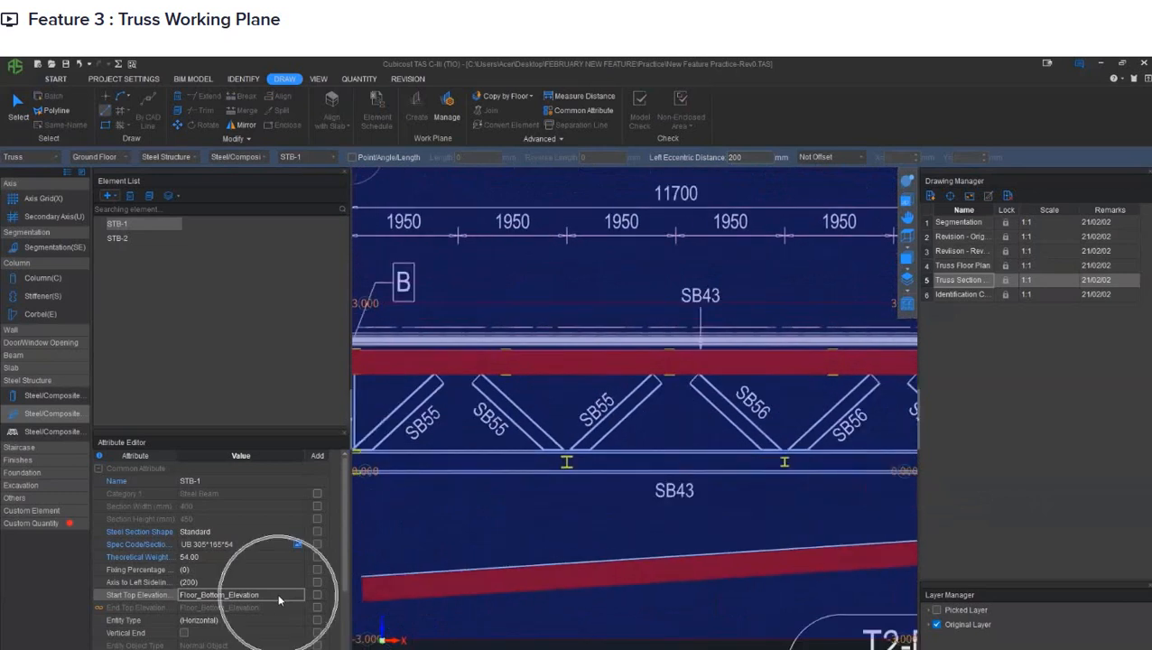
pyautogui.moveTo(425, 486); pyautogui.dragTo(689, 488, button='middle')
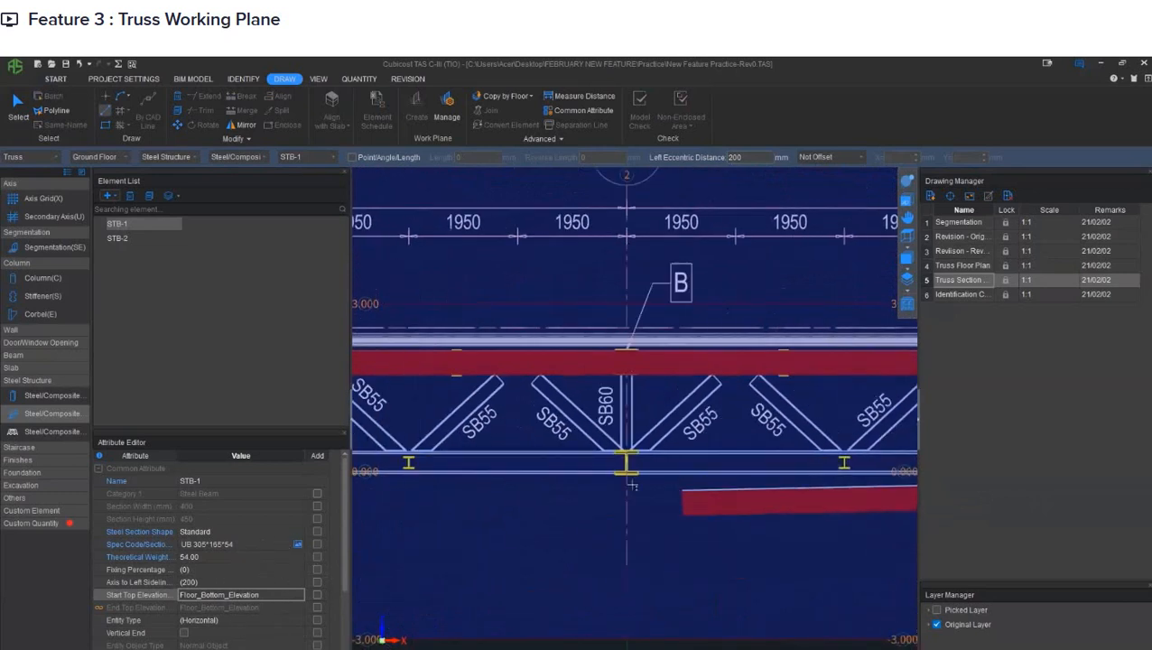
pyautogui.moveTo(560, 456); pyautogui.dragTo(845, 452, button='middle')
pyautogui.moveTo(488, 459); pyautogui.dragTo(756, 456, button='middle')
pyautogui.scroll(6, 524, 460)
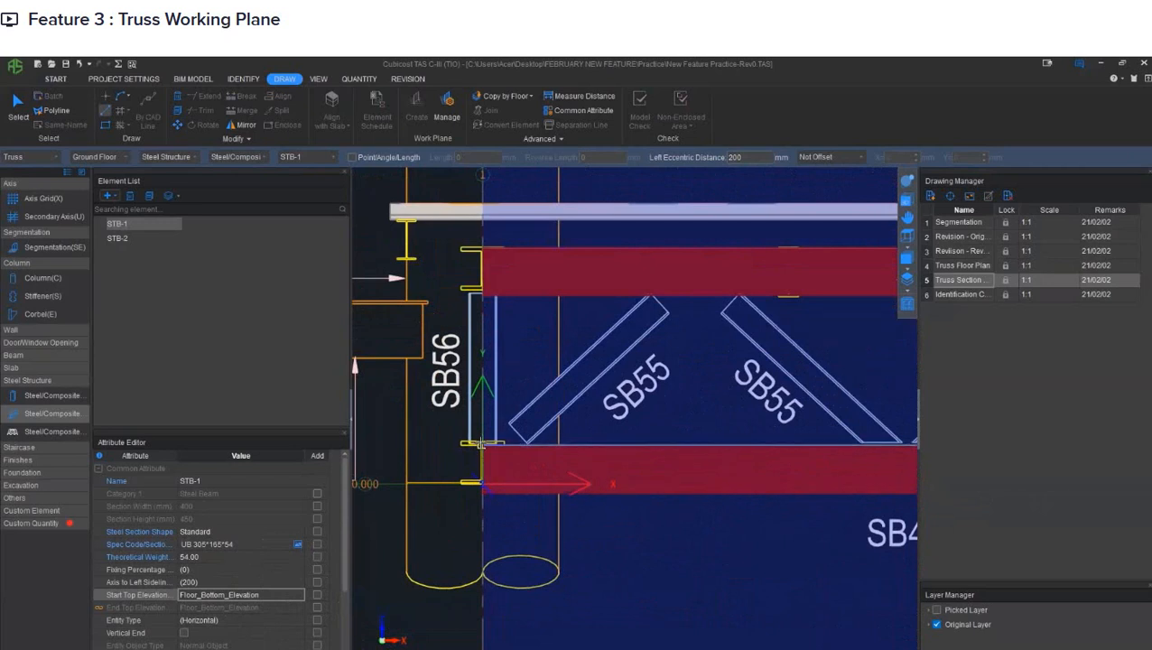
pyautogui.click(481, 443)
pyautogui.rightClick(519, 386)
# - Draw an STB-2 diagonal along the upper edge of the first SB55 member beside grid 1, running its upper end into the top chord
pyautogui.scroll(-2, 519, 386)
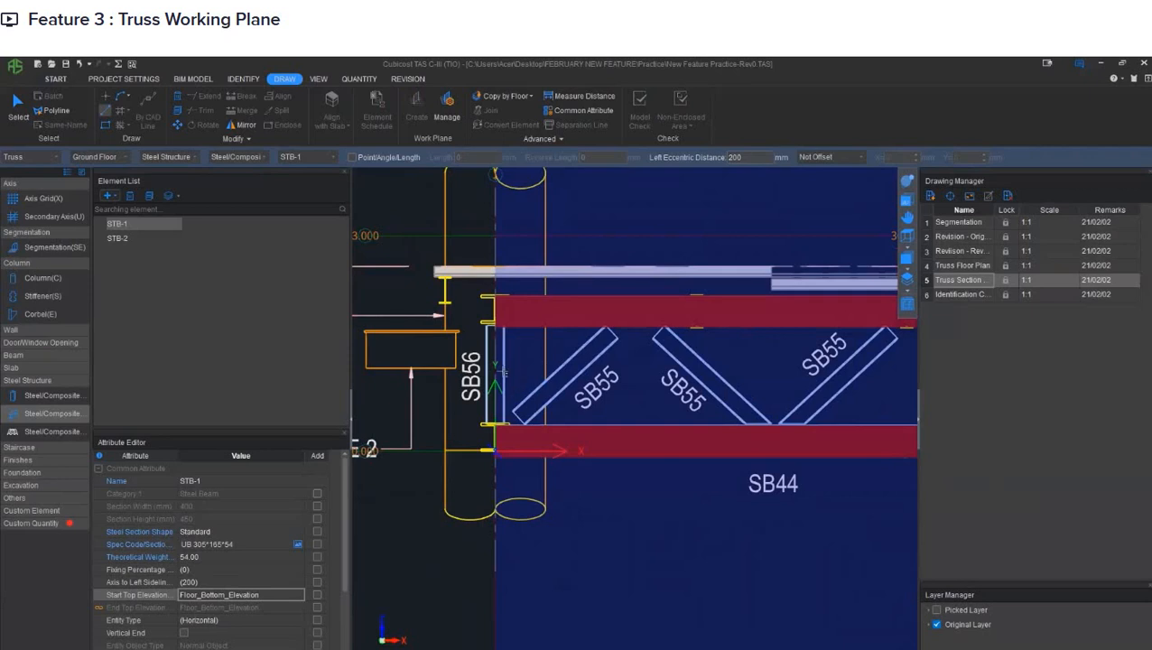
pyautogui.click(141, 240)
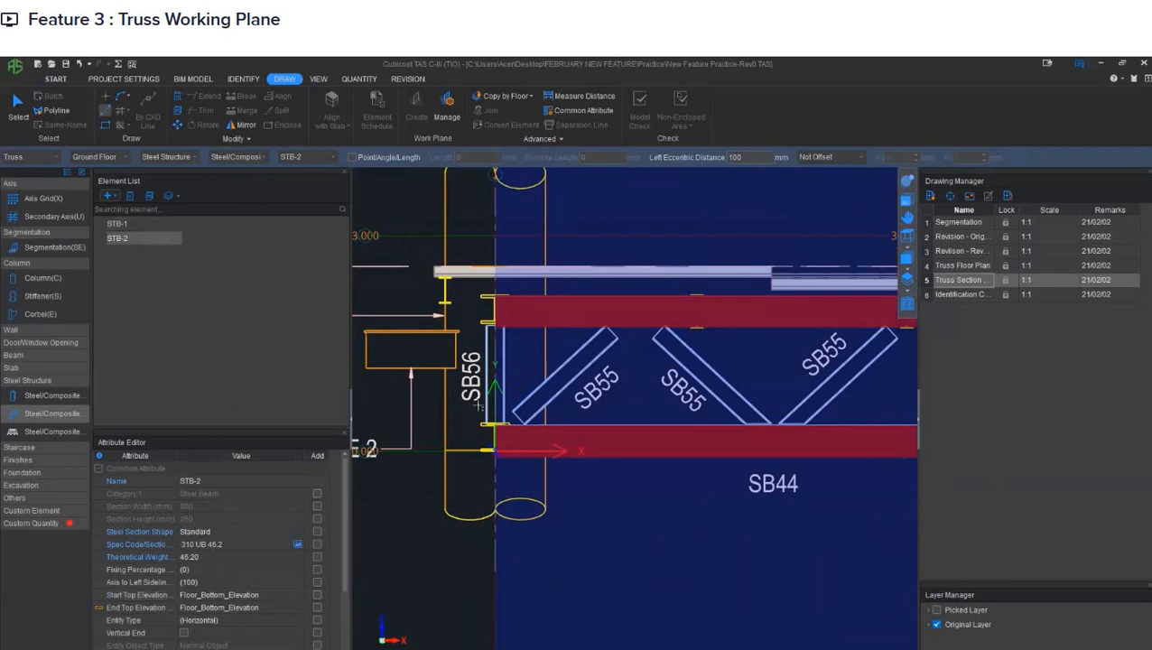
pyautogui.scroll(3, 476, 404)
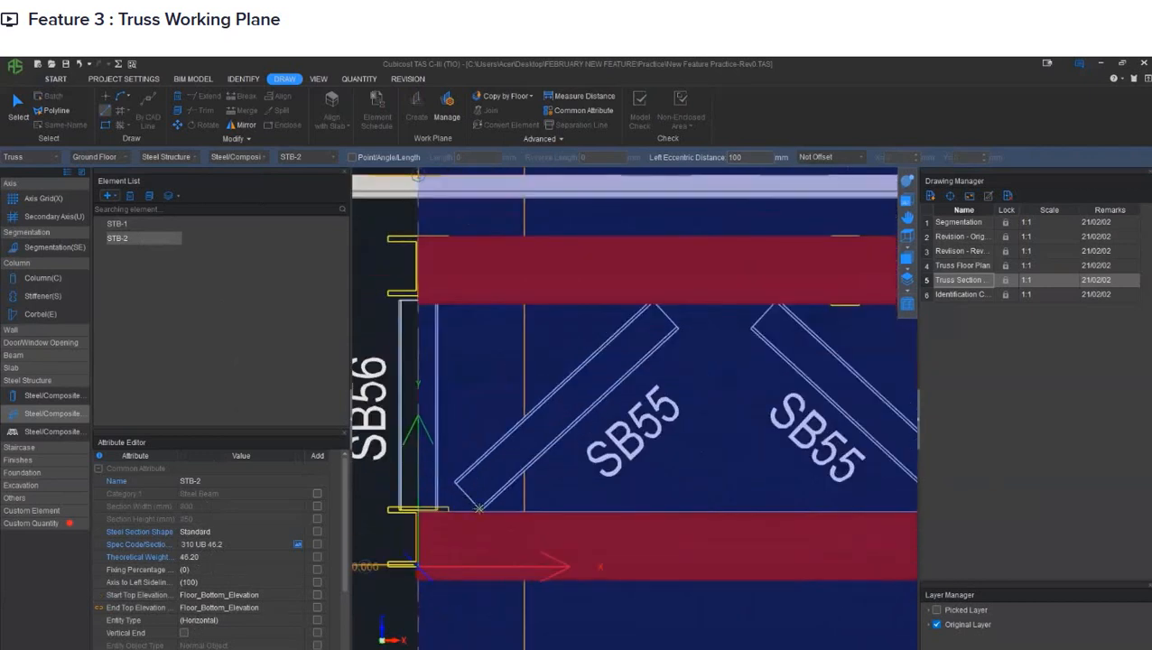
pyautogui.click(479, 509)
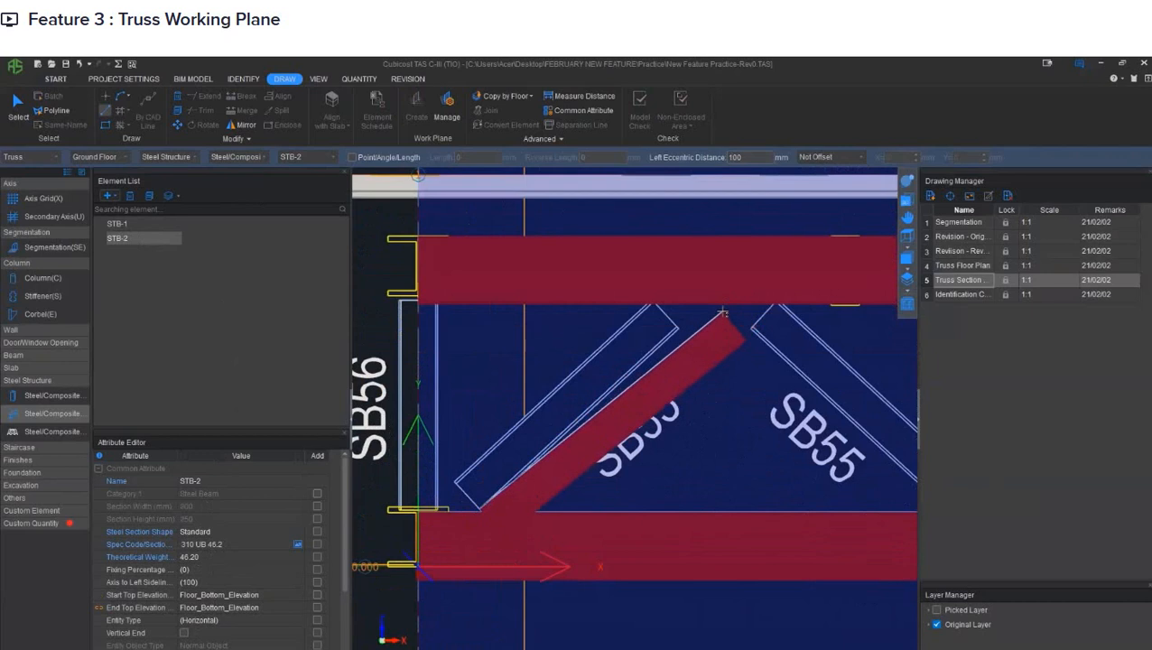
pyautogui.rightClick(722, 313)
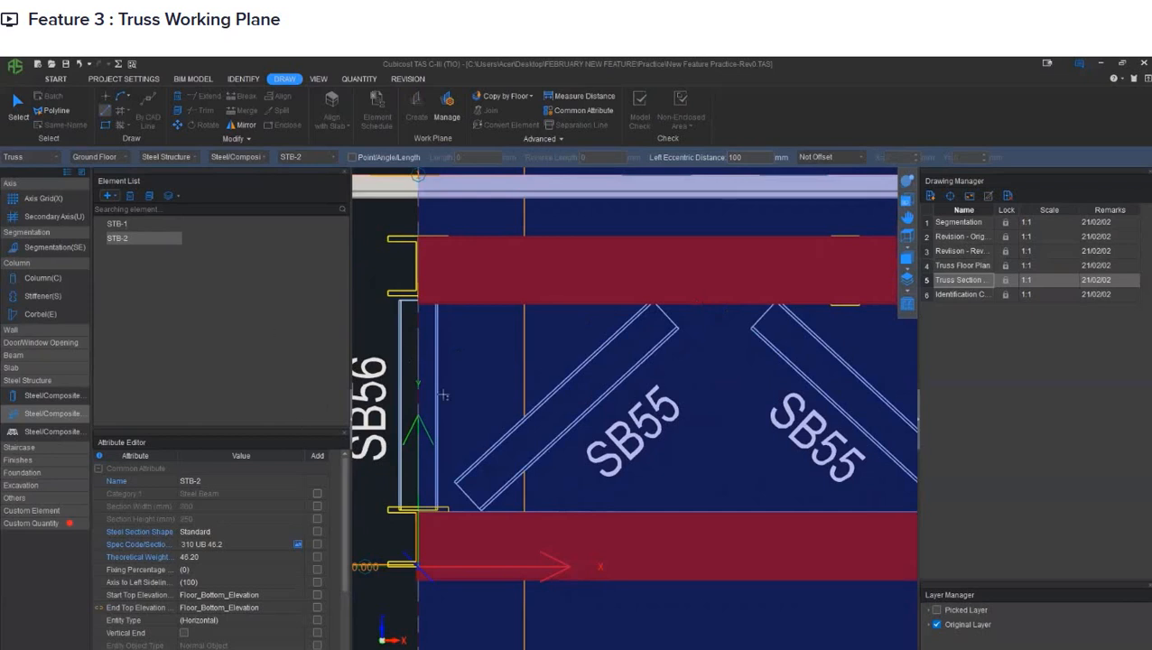
pyautogui.click(455, 481)
pyautogui.moveTo(637, 325); pyautogui.dragTo(603, 341, button='middle')
pyautogui.scroll(8, 604, 341)
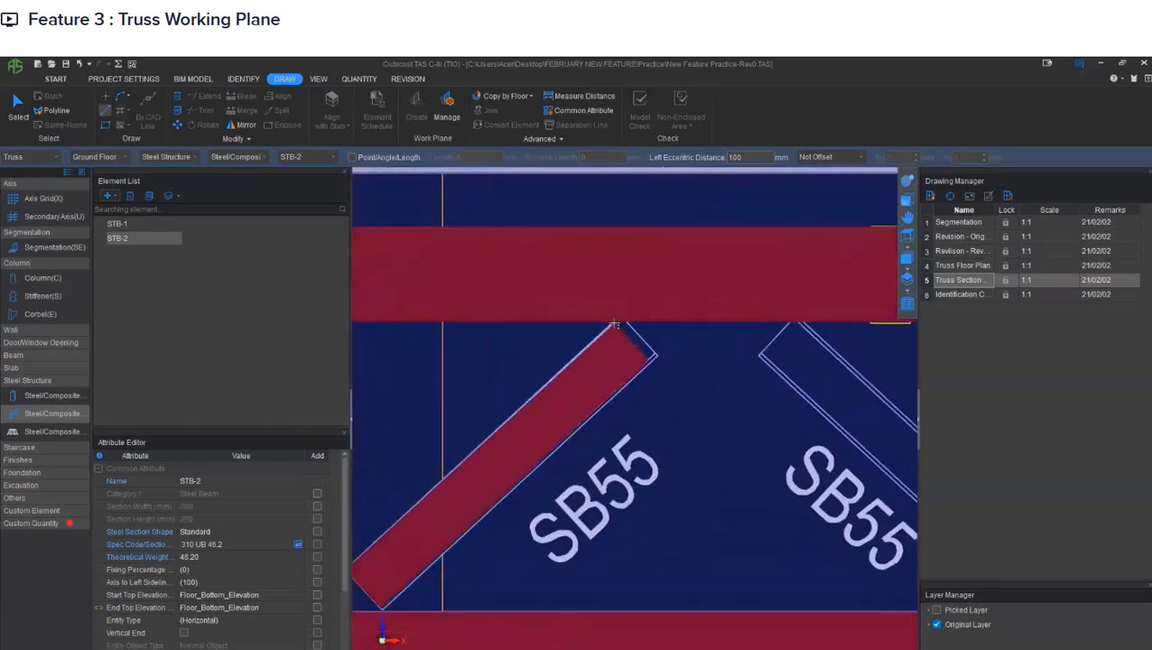
pyautogui.scroll(-2, 633, 299)
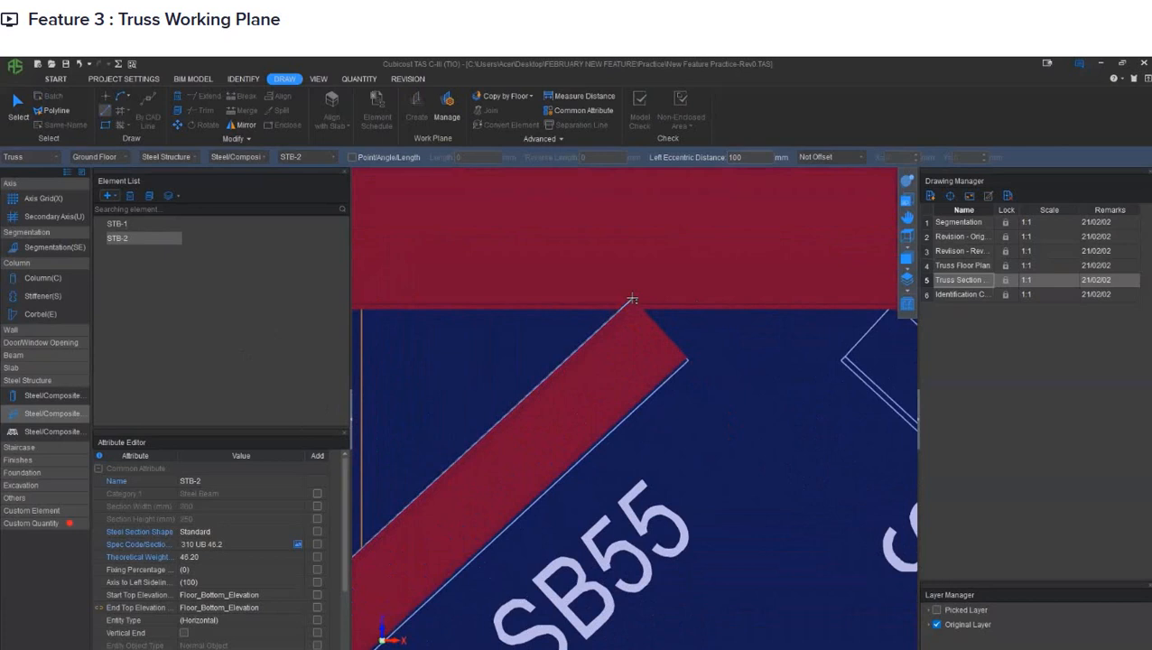
pyautogui.moveTo(703, 291); pyautogui.dragTo(646, 357, button='middle')
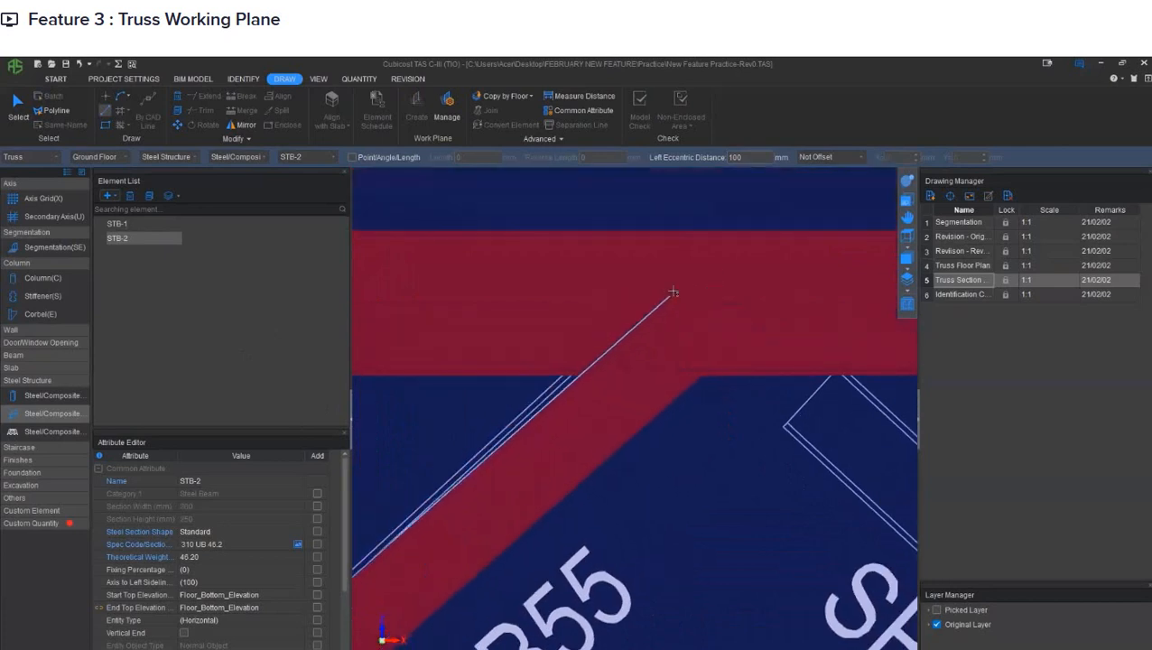
pyautogui.click(675, 276)
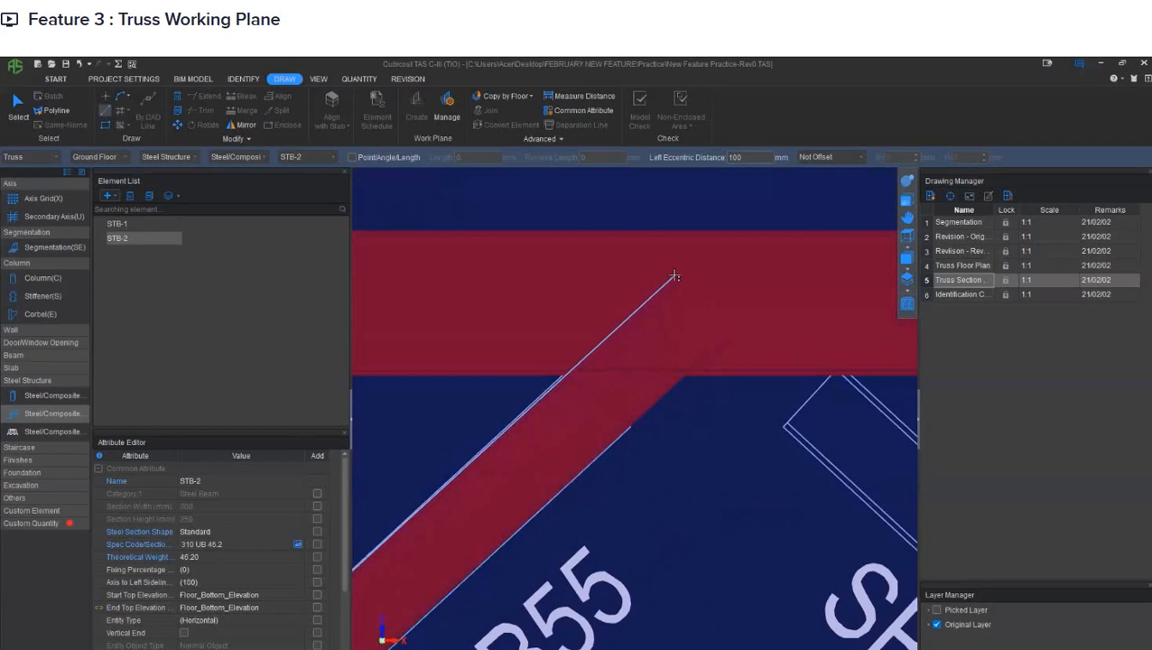
pyautogui.rightClick(727, 242)
# - Stretch the lower end of the first STB-2 diagonal beside grid 1 down into the bottom chord
pyautogui.scroll(-3, 724, 274)
pyautogui.scroll(5, 624, 434)
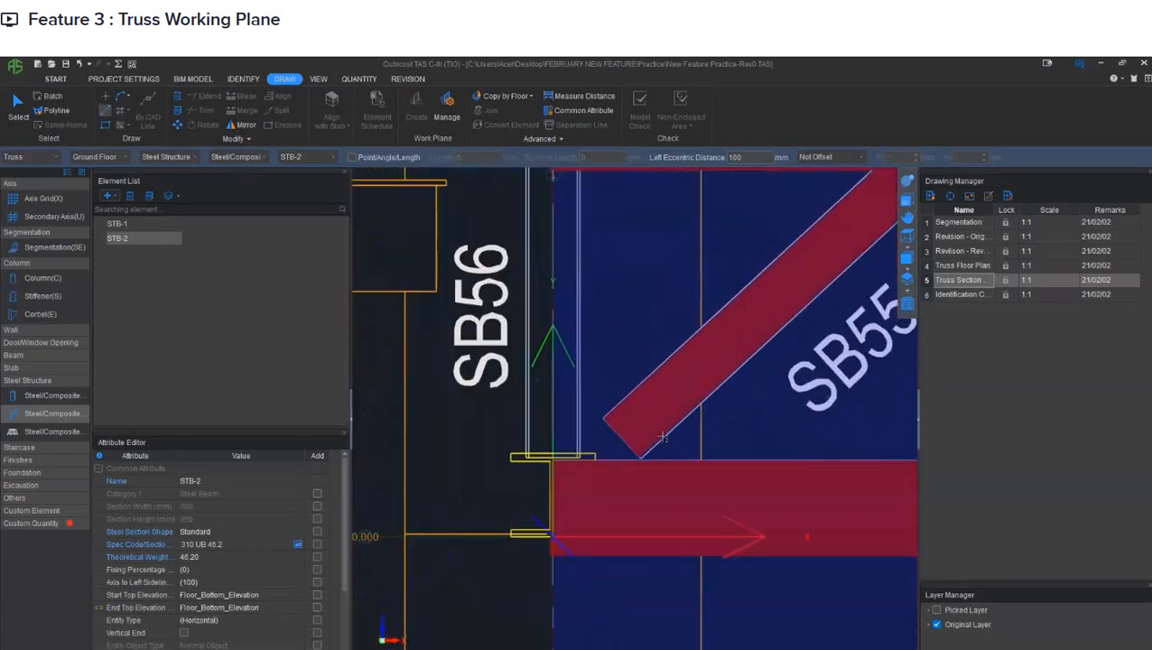
pyautogui.scroll(1, 625, 435)
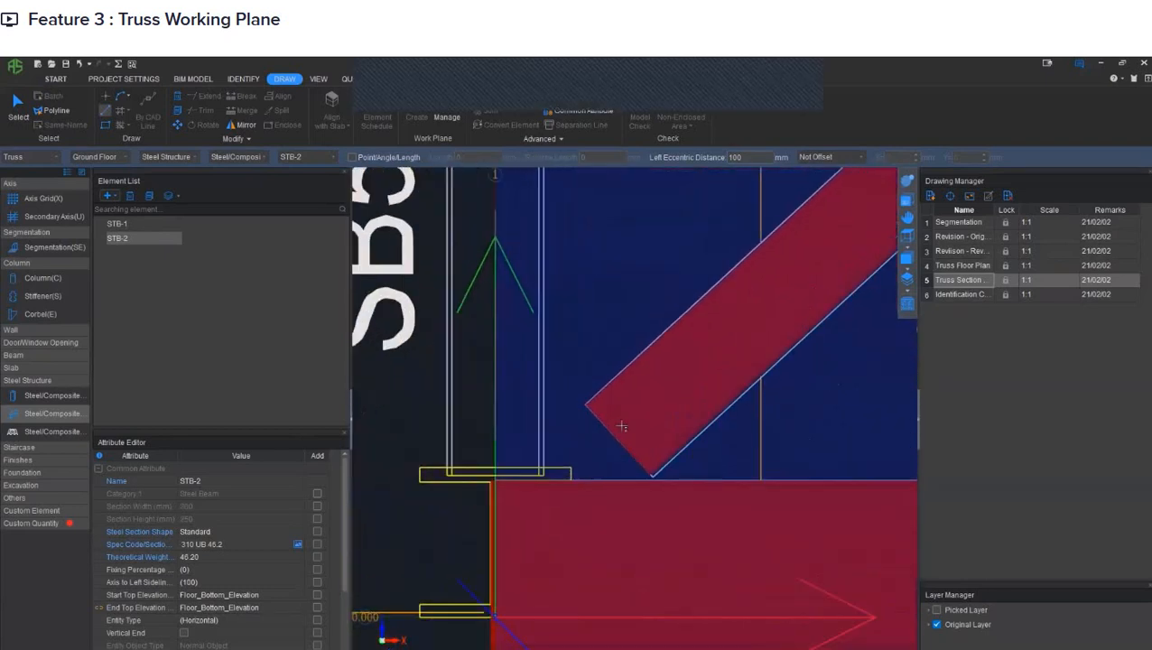
pyautogui.rightClick(621, 427)
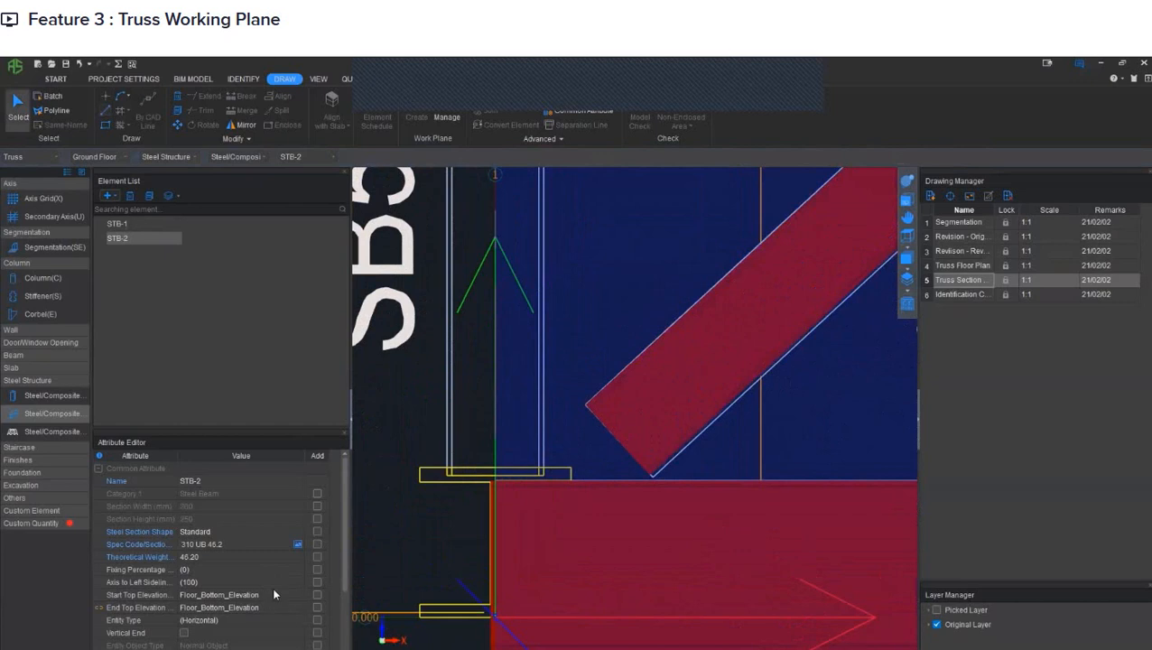
pyautogui.click(590, 396)
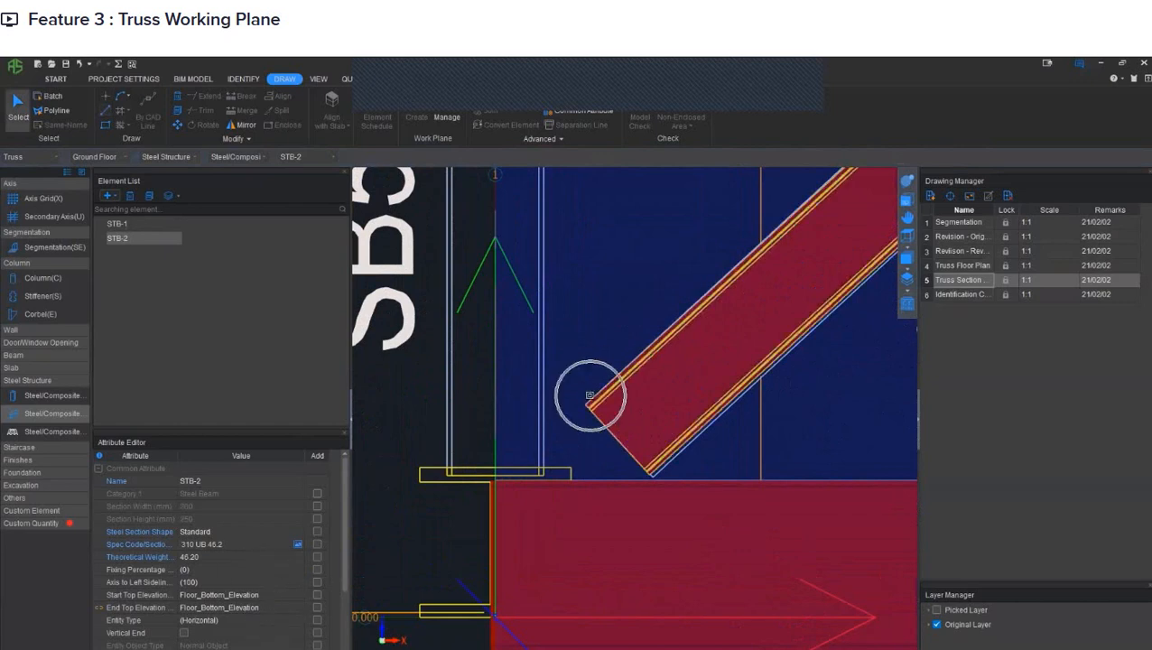
pyautogui.rightClick(590, 397)
pyautogui.rightClick(592, 399)
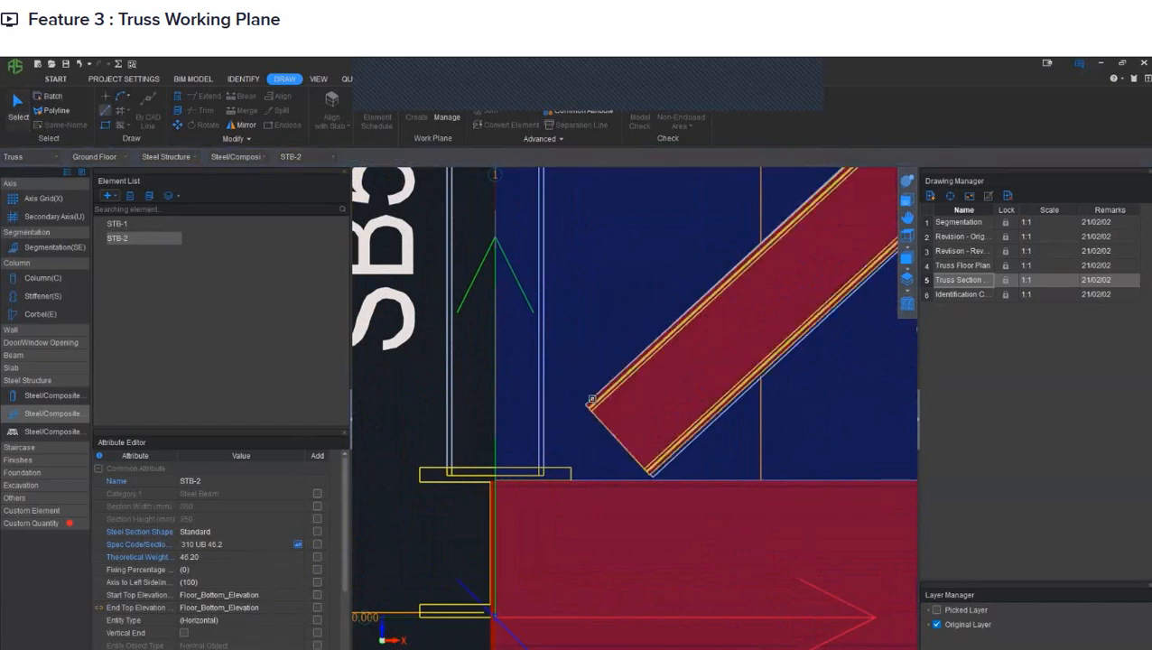
pyautogui.click(590, 394)
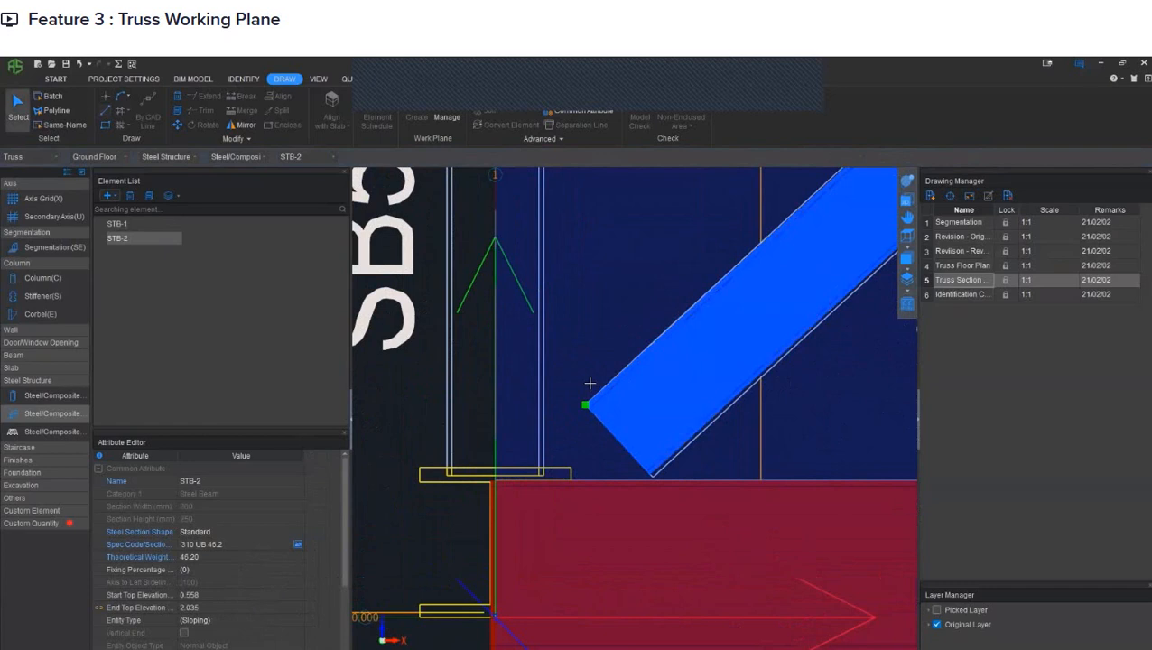
pyautogui.click(591, 382)
pyautogui.moveTo(692, 332); pyautogui.dragTo(538, 495, button='middle')
pyautogui.scroll(1, 752, 275)
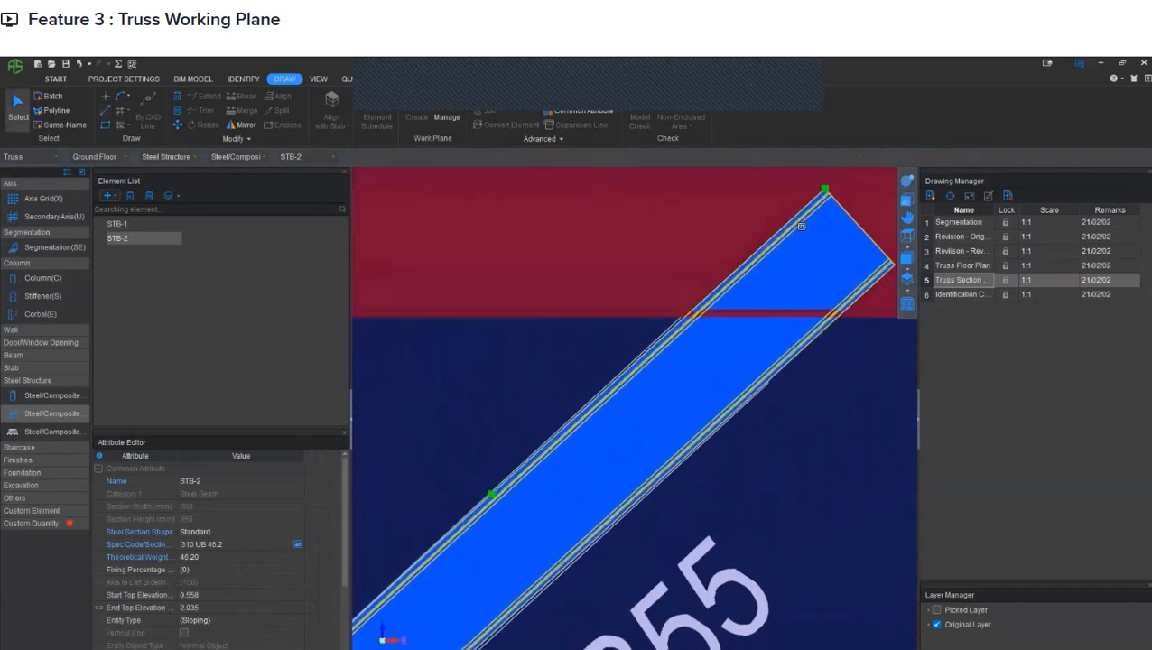
pyautogui.scroll(-4, 799, 226)
pyautogui.moveTo(441, 538); pyautogui.dragTo(657, 398, button='middle')
pyautogui.scroll(2, 613, 442)
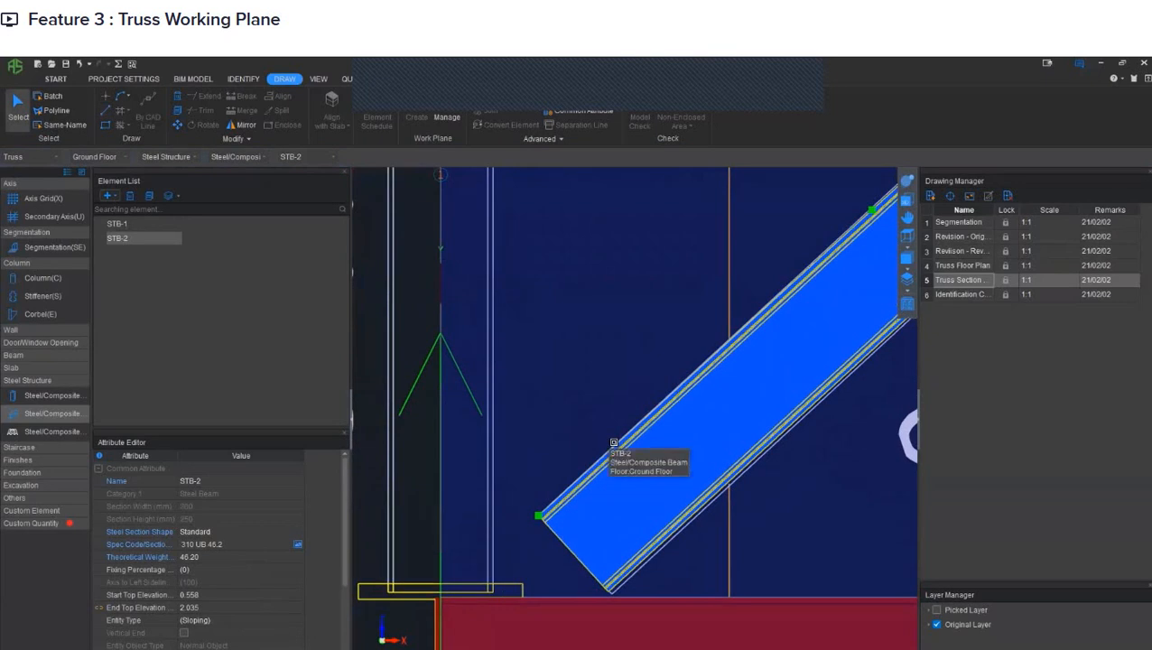
pyautogui.click(539, 515)
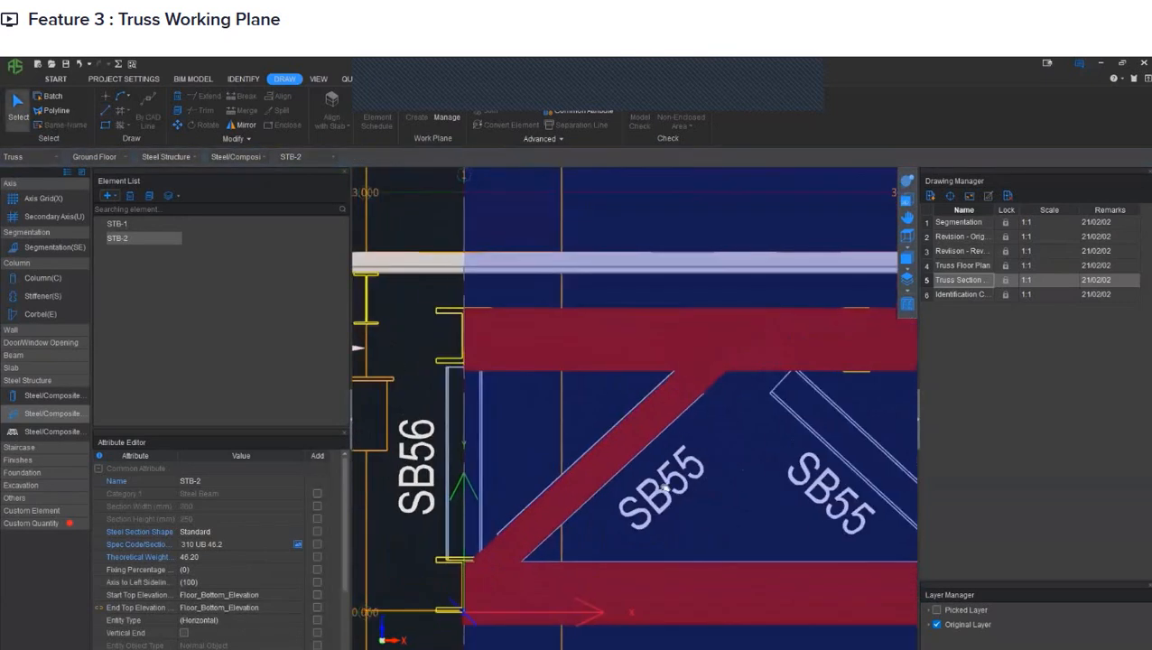
pyautogui.scroll(-4, 664, 487)
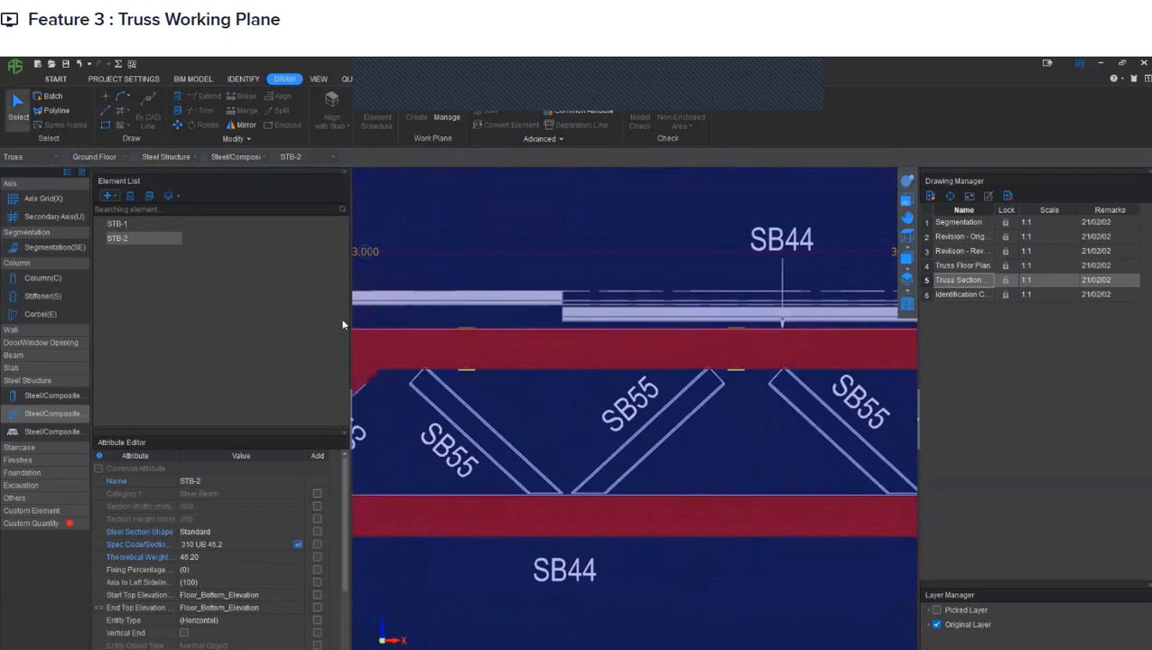
# - Draw the second STB-2 diagonal from grid 1 along its SB55 member's upper edge, running its lower end into the bottom chord
pyautogui.click(106, 110)
pyautogui.scroll(3, 392, 361)
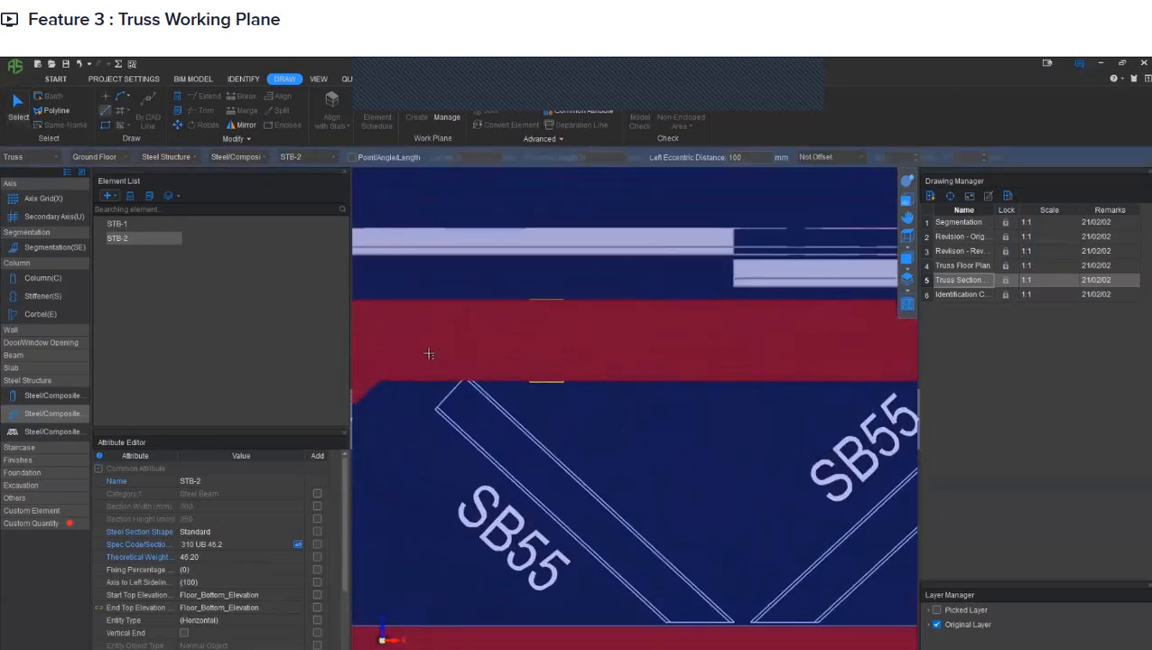
pyautogui.scroll(1, 435, 359)
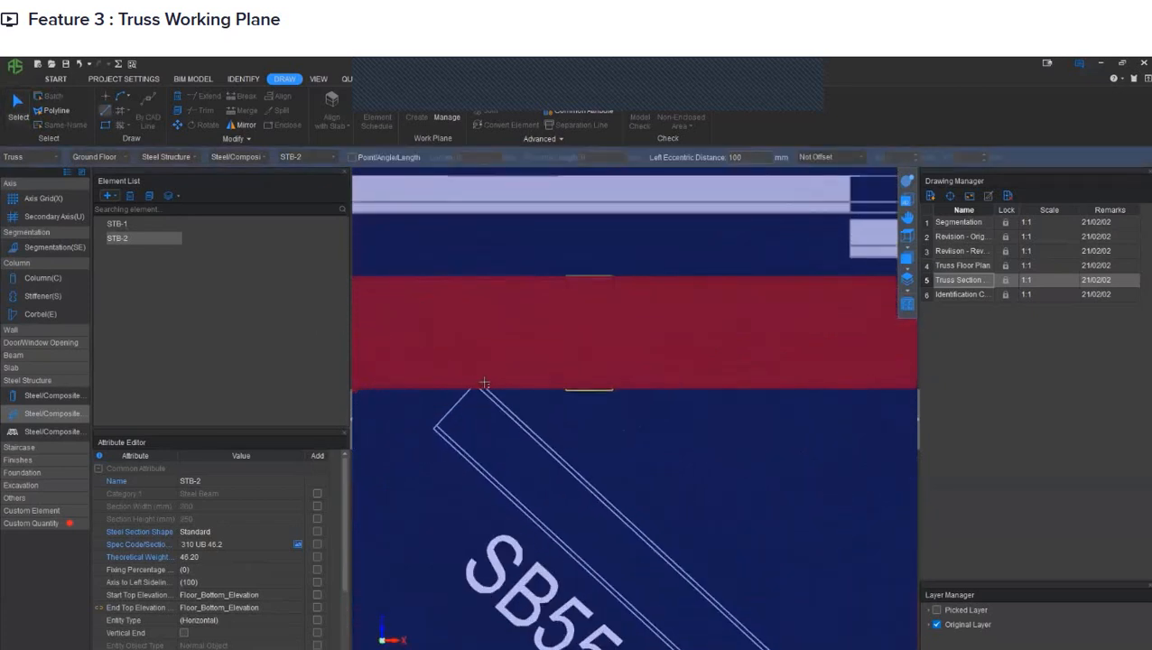
pyautogui.click(478, 381)
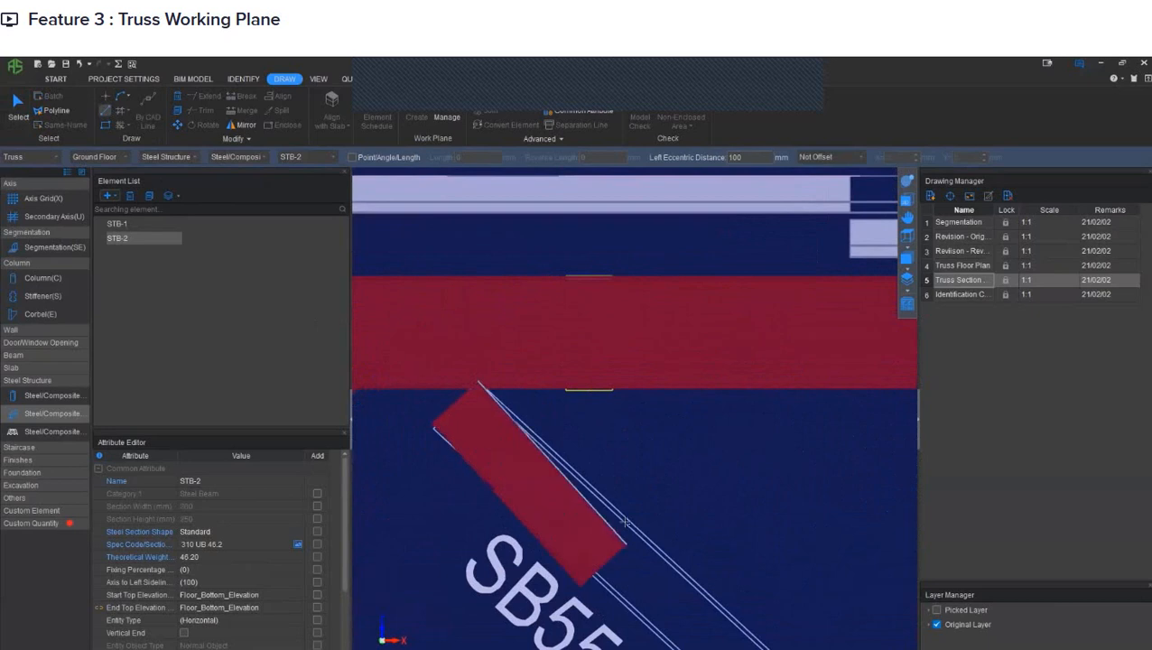
pyautogui.moveTo(625, 521); pyautogui.dragTo(423, 307, button='middle')
pyautogui.scroll(1, 423, 307)
pyautogui.scroll(1, 616, 496)
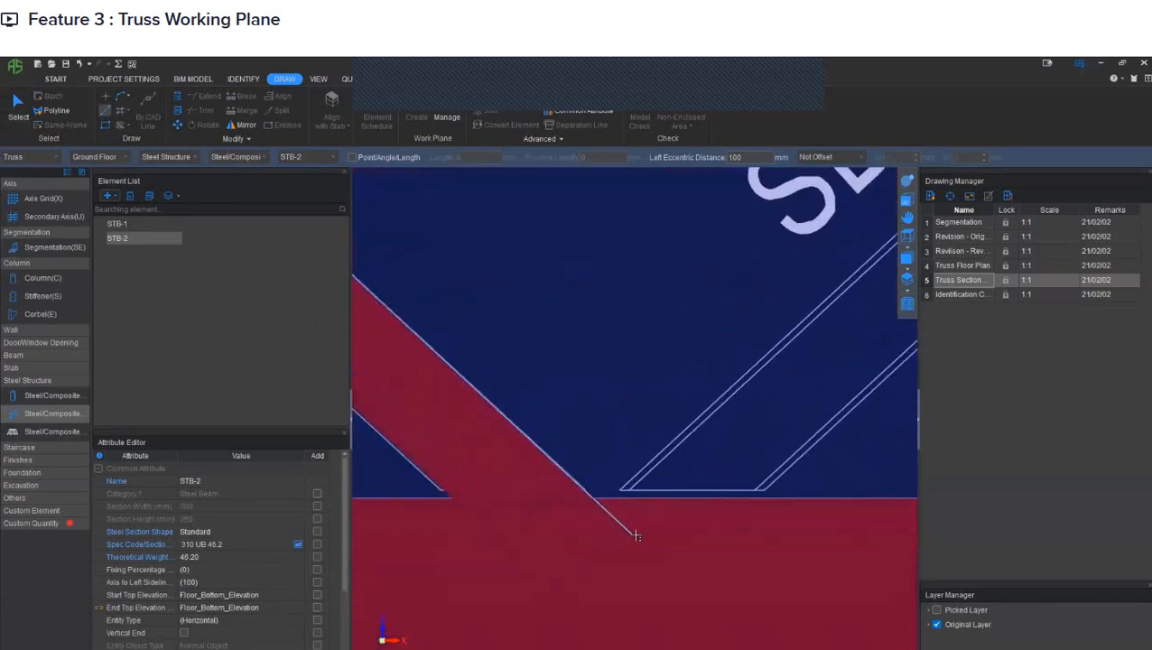
pyautogui.click(637, 536)
pyautogui.scroll(-2, 640, 449)
pyautogui.moveTo(482, 363); pyautogui.dragTo(761, 518, button='middle')
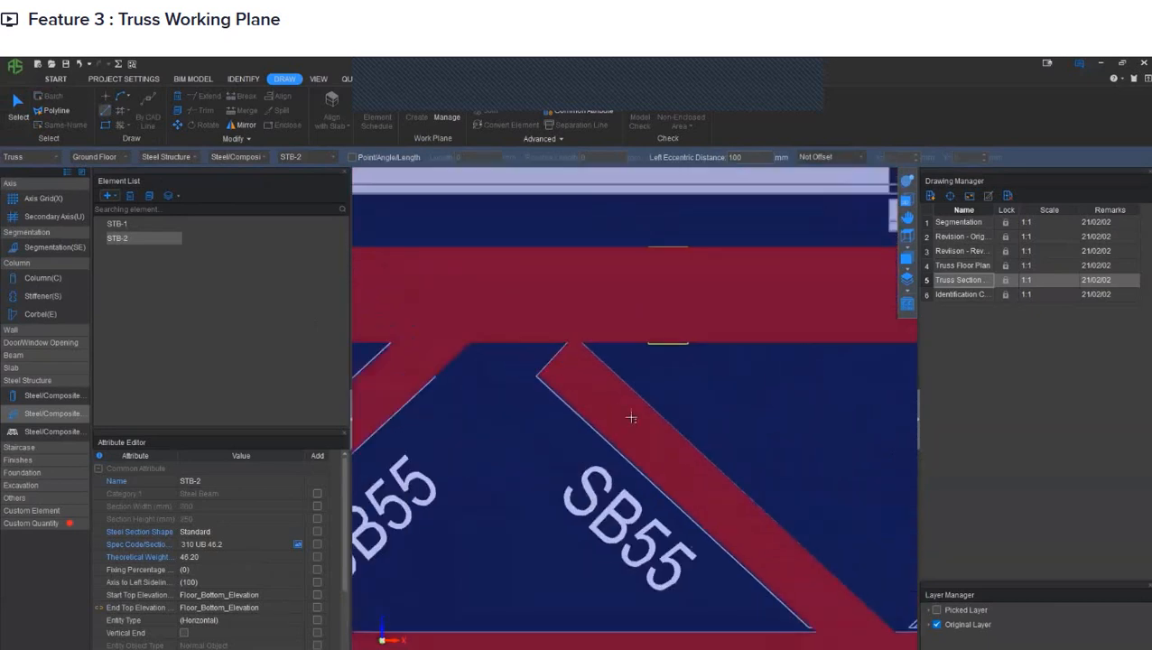
pyautogui.rightClick(589, 385)
# - Stretch the upper end of the second STB-2 diagonal from grid 1 up into the top chord
pyautogui.click(589, 383)
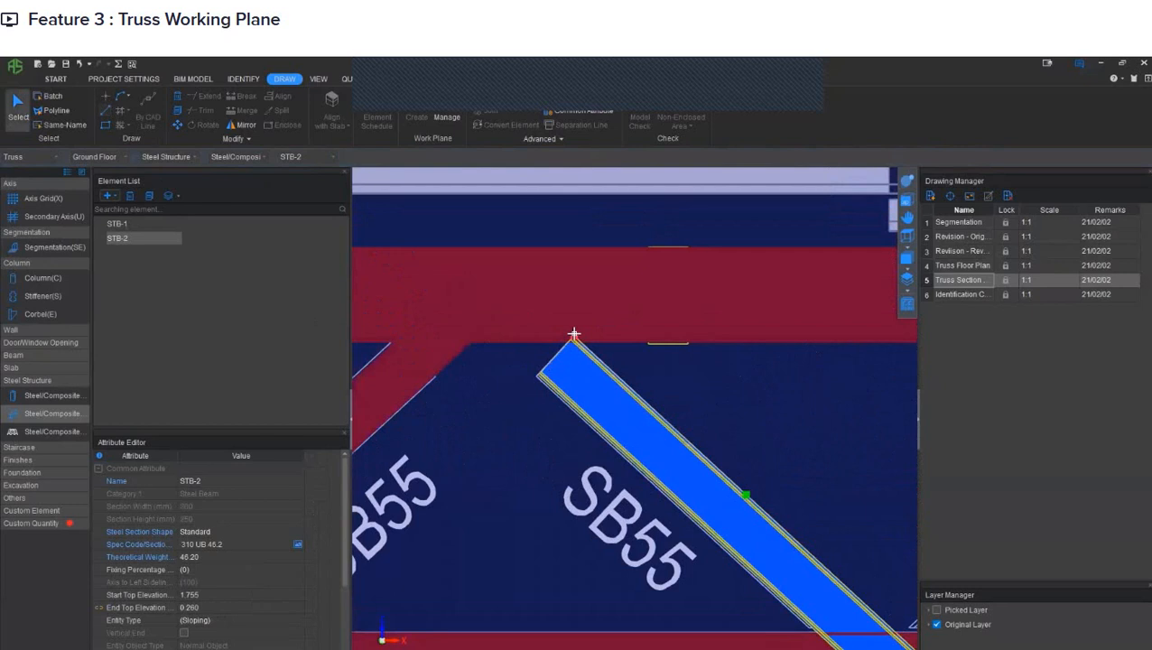
pyautogui.click(574, 336)
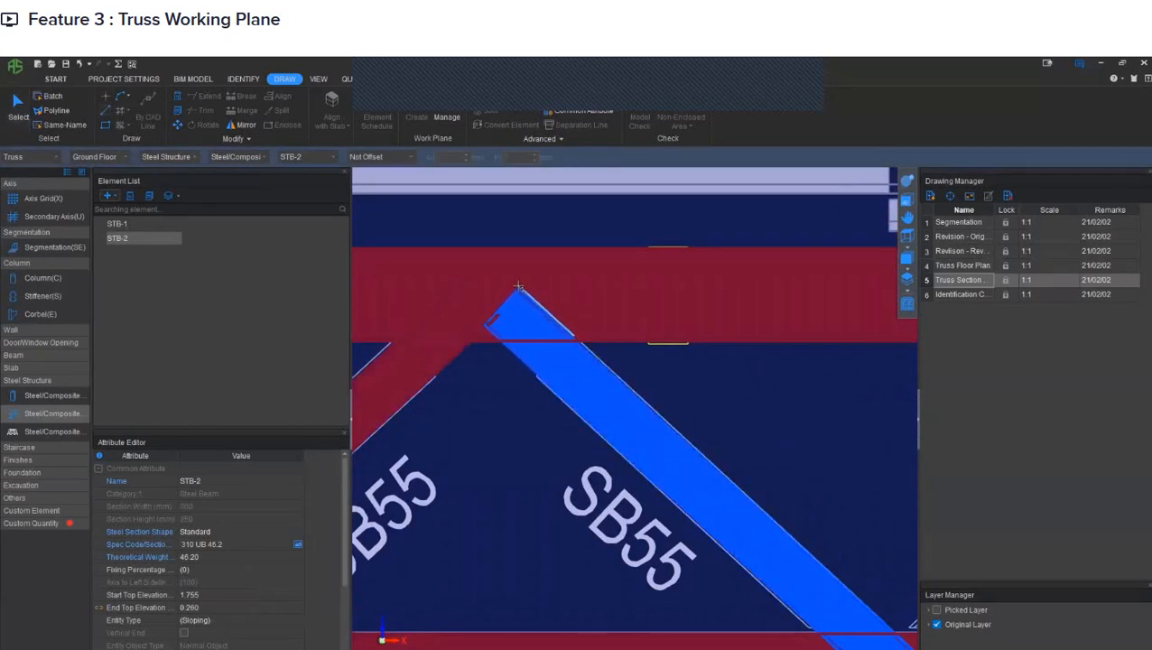
pyautogui.click(518, 287)
pyautogui.rightClick(518, 286)
pyautogui.press('Escape')
# - Draw the third STB-2 diagonal from the bottom chord along its SB55 member's upper edge, ending it inside the top chord
pyautogui.moveTo(742, 341); pyautogui.dragTo(524, 322, button='middle')
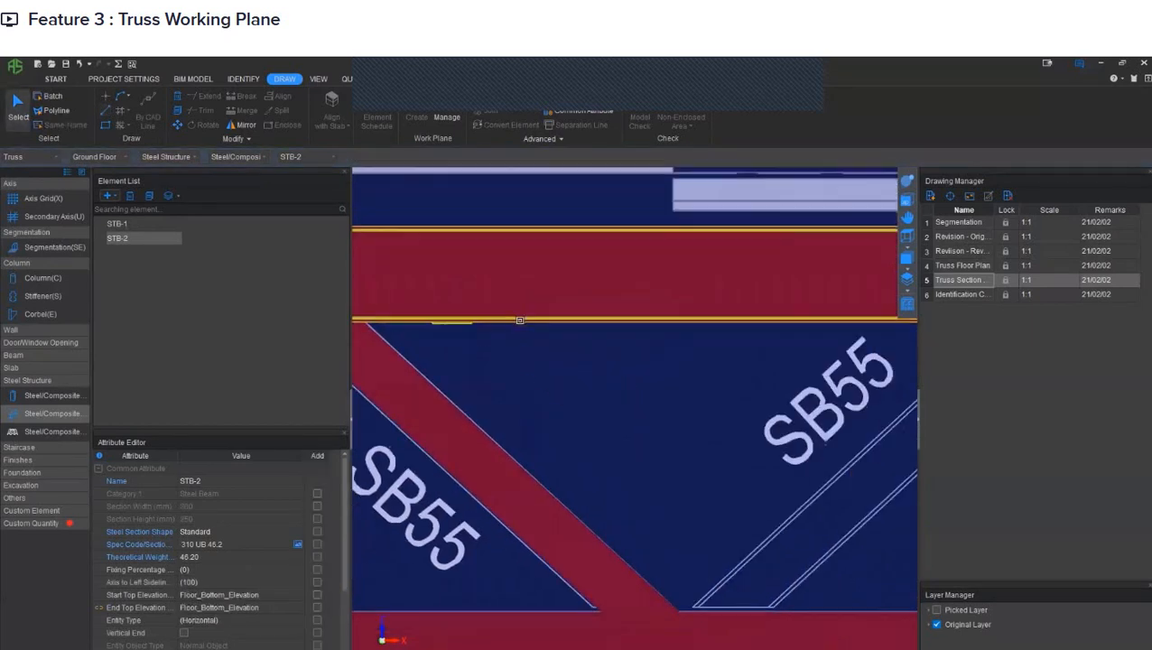
pyautogui.scroll(-2, 525, 322)
pyautogui.moveTo(749, 479); pyautogui.dragTo(632, 462, button='middle')
pyautogui.scroll(-3, 504, 365)
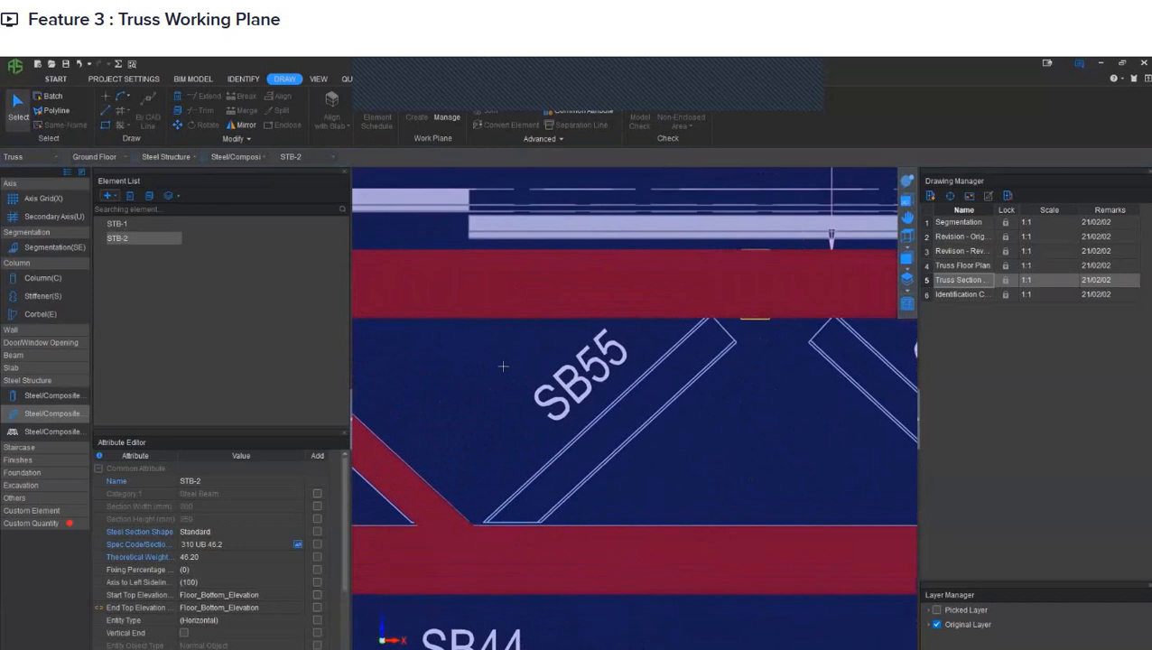
pyautogui.moveTo(424, 377); pyautogui.dragTo(578, 378, button='middle')
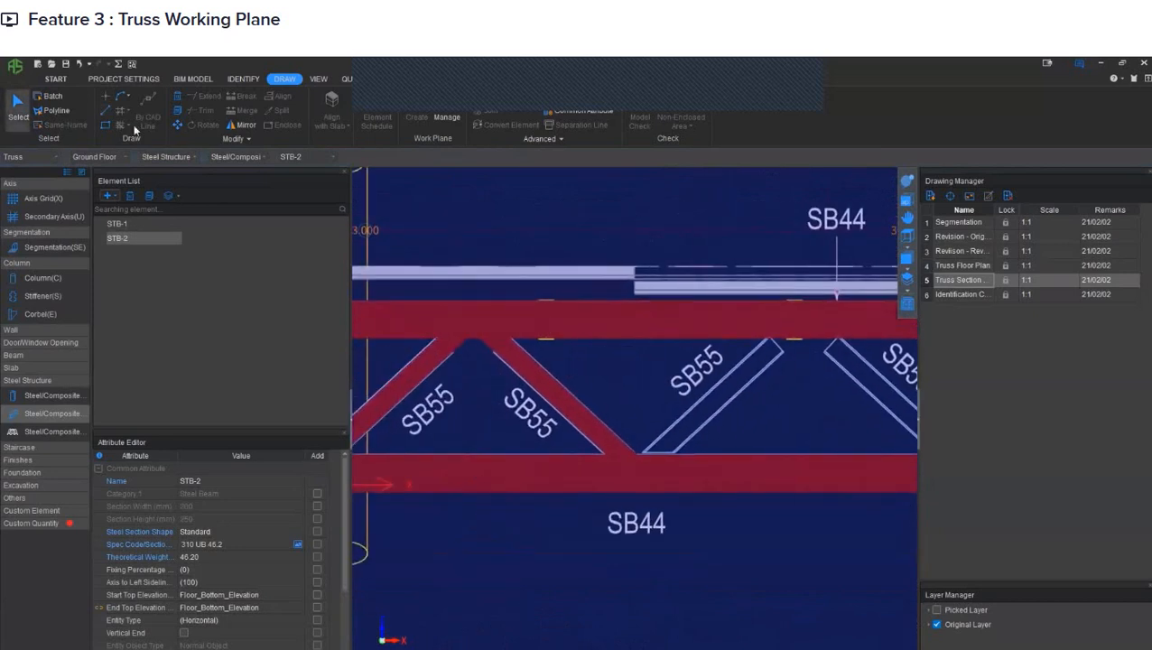
pyautogui.click(105, 110)
pyautogui.scroll(3, 653, 431)
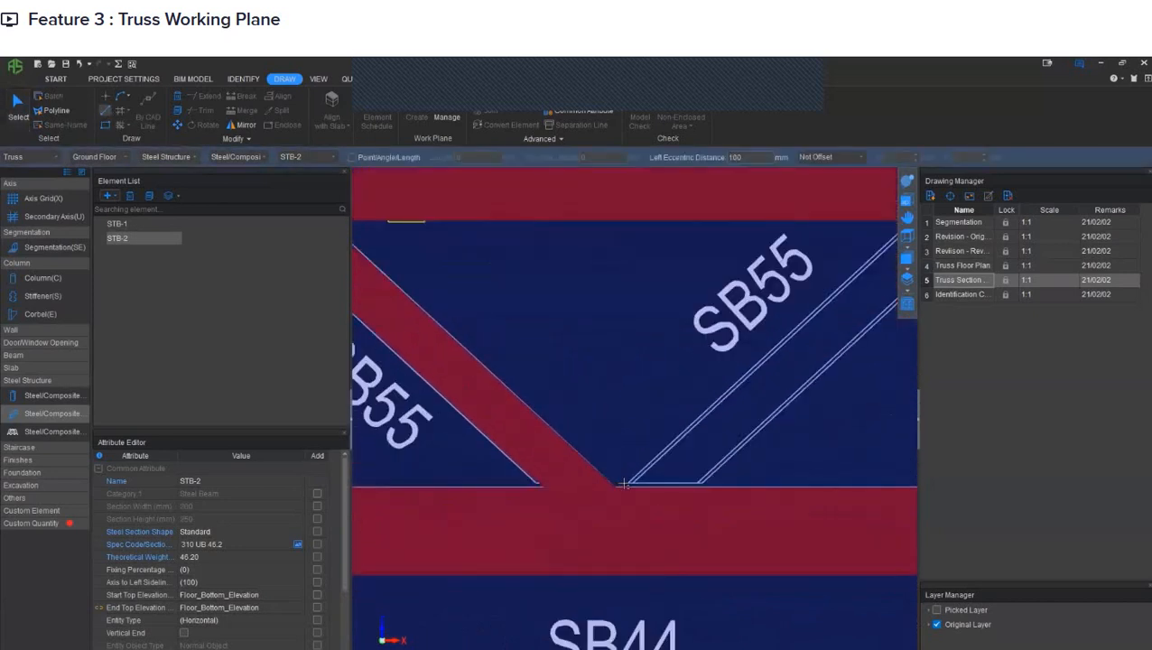
pyautogui.click(629, 483)
pyautogui.moveTo(845, 336); pyautogui.dragTo(448, 509, button='middle')
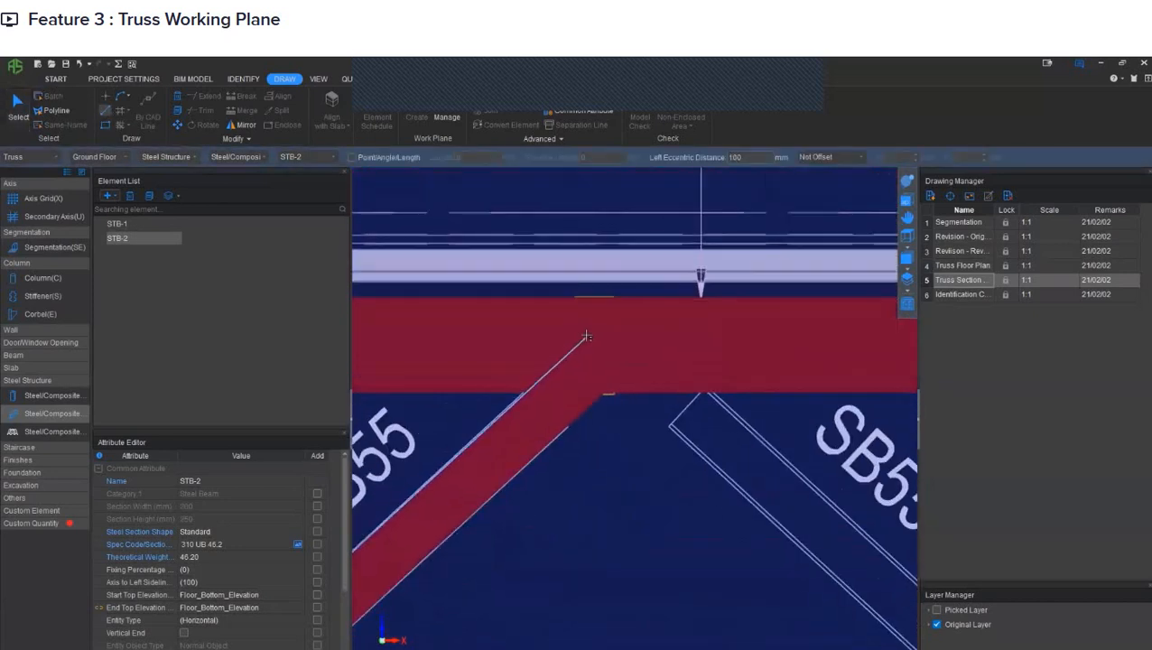
pyautogui.click(586, 335)
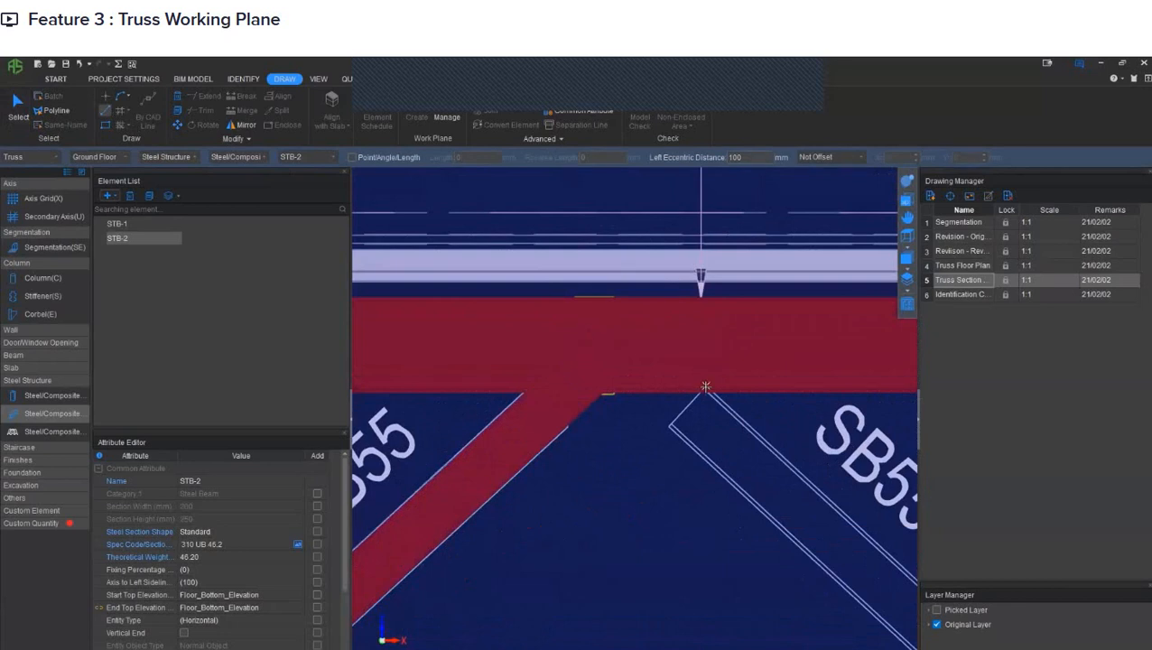
# - Draw the fourth STB-2 diagonal along its SB55 member's upper edge, from the top chord's underside down into the bottom chord
pyautogui.click(706, 389)
pyautogui.moveTo(817, 553); pyautogui.dragTo(404, 325, button='middle')
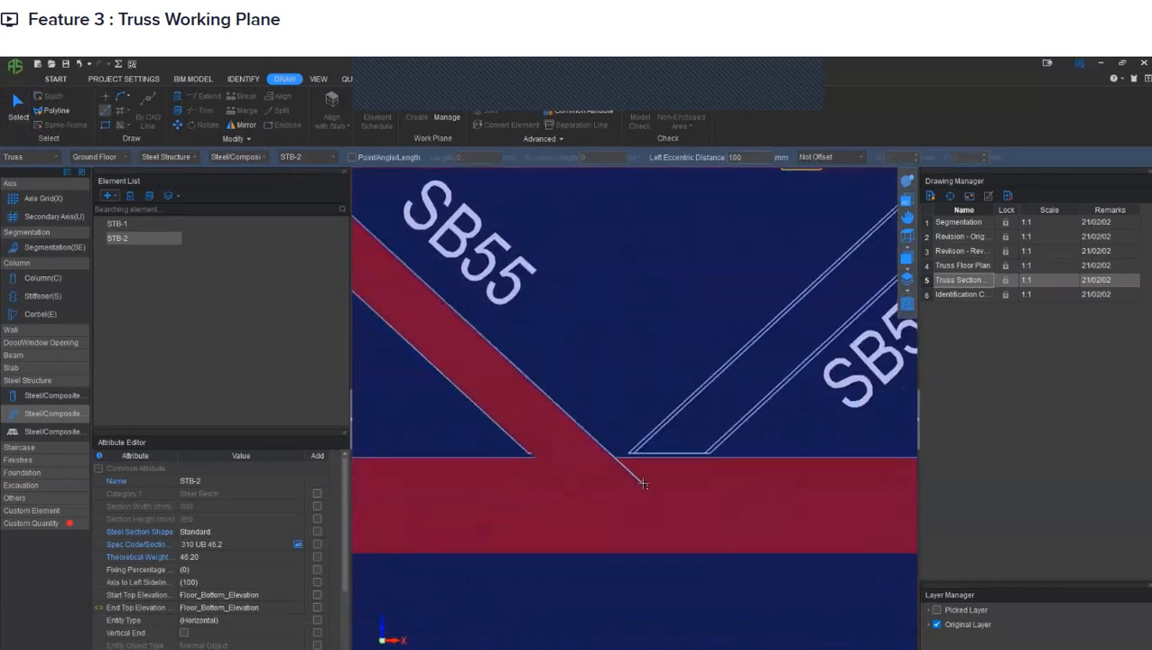
pyautogui.click(644, 484)
pyautogui.moveTo(513, 307); pyautogui.dragTo(753, 586, button='middle')
pyautogui.press('Escape')
# - Stretch the upper end of the fourth STB-2 diagonal up into the top chord
pyautogui.click(553, 495)
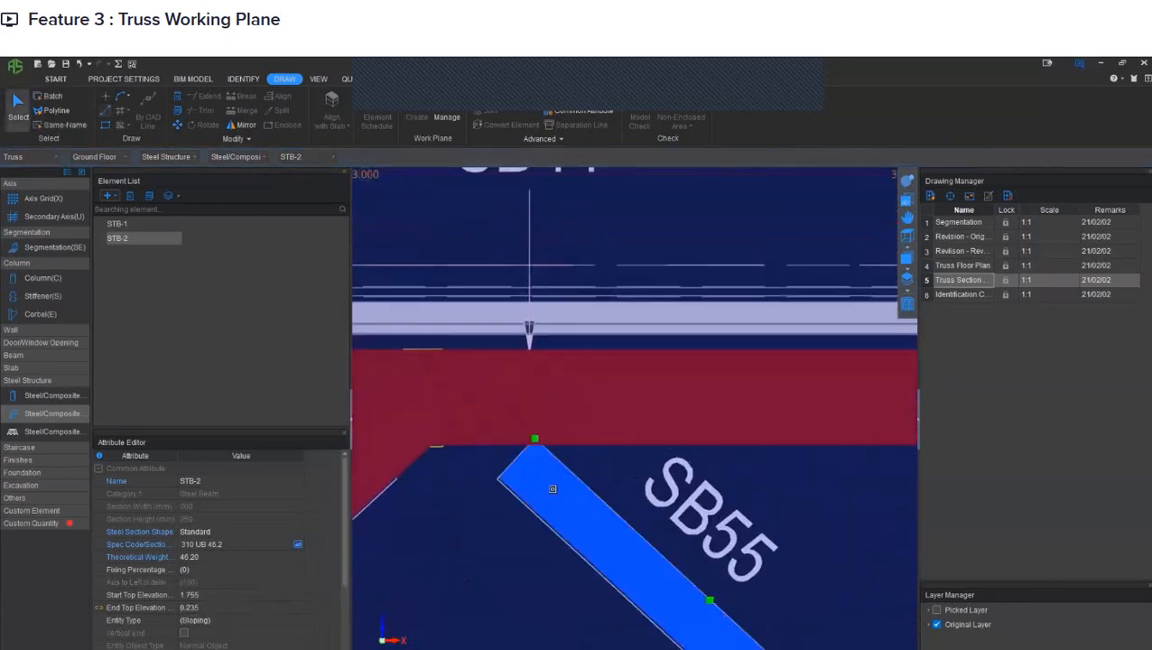
pyautogui.click(535, 439)
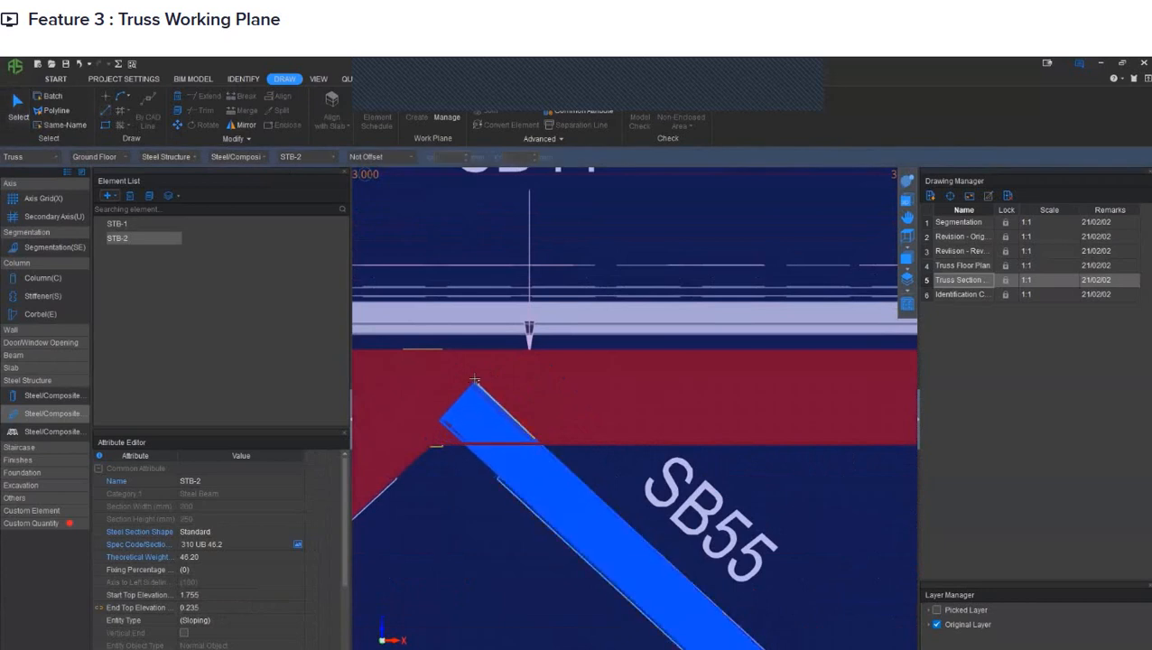
pyautogui.click(473, 378)
pyautogui.scroll(-5, 473, 379)
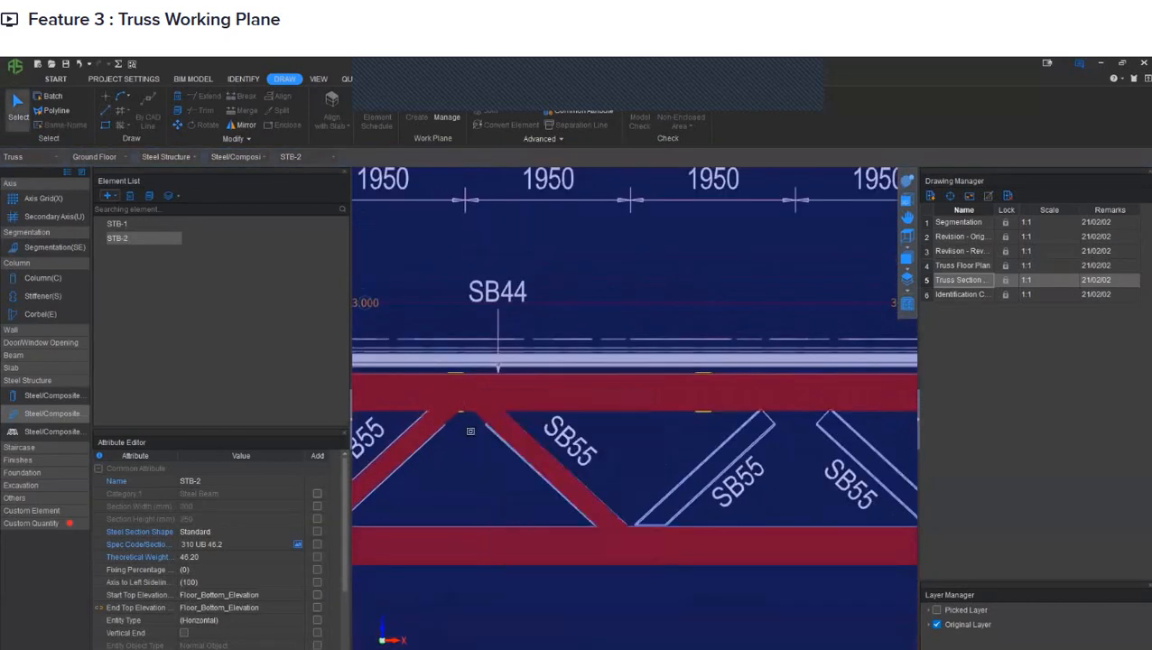
# - Return from the truss work plane to the plan view and open the Truss Floor Plan drawing around truss T2-D
pyautogui.moveTo(502, 421); pyautogui.dragTo(761, 410, button='middle')
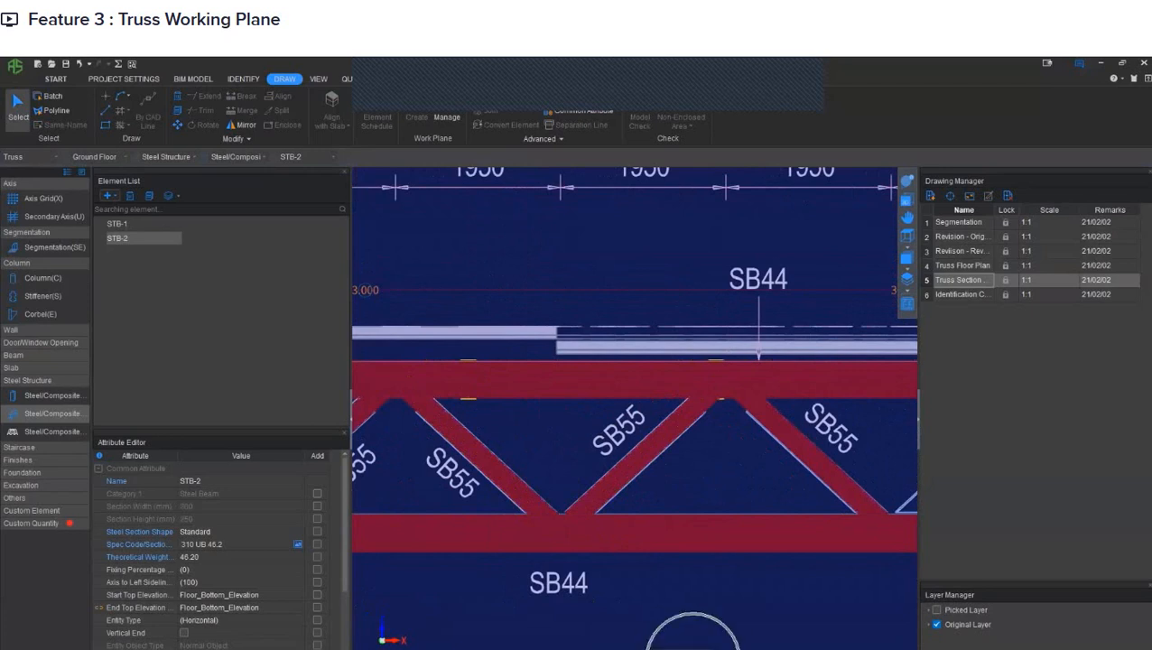
pyautogui.scroll(-5, 758, 498)
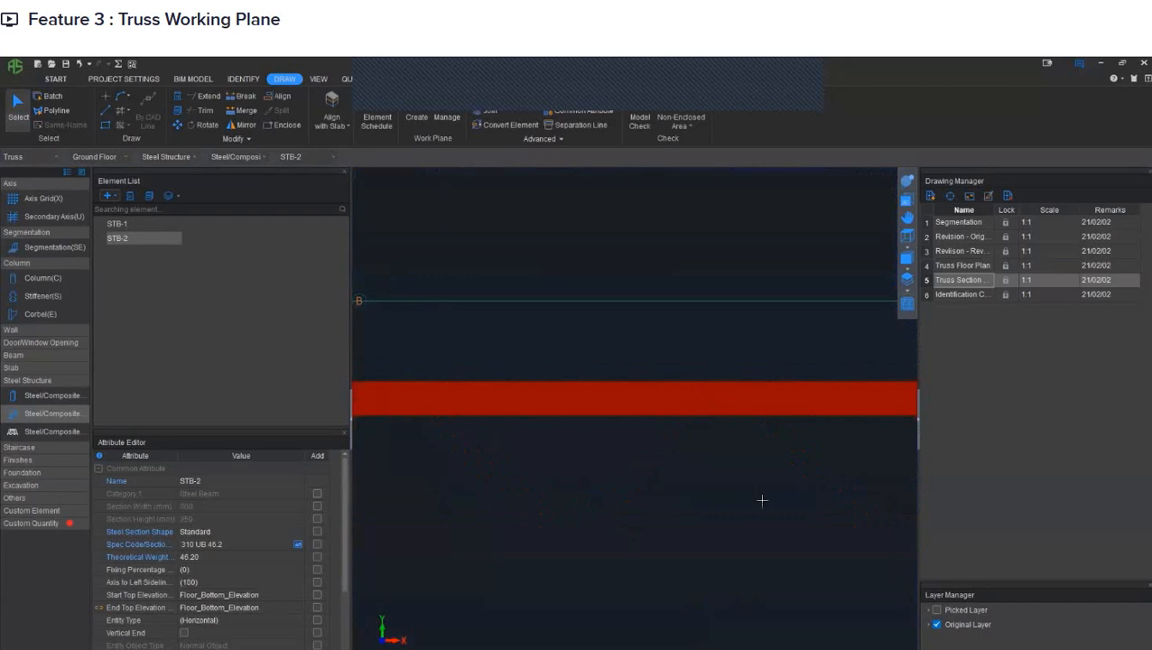
pyautogui.doubleClick(950, 265)
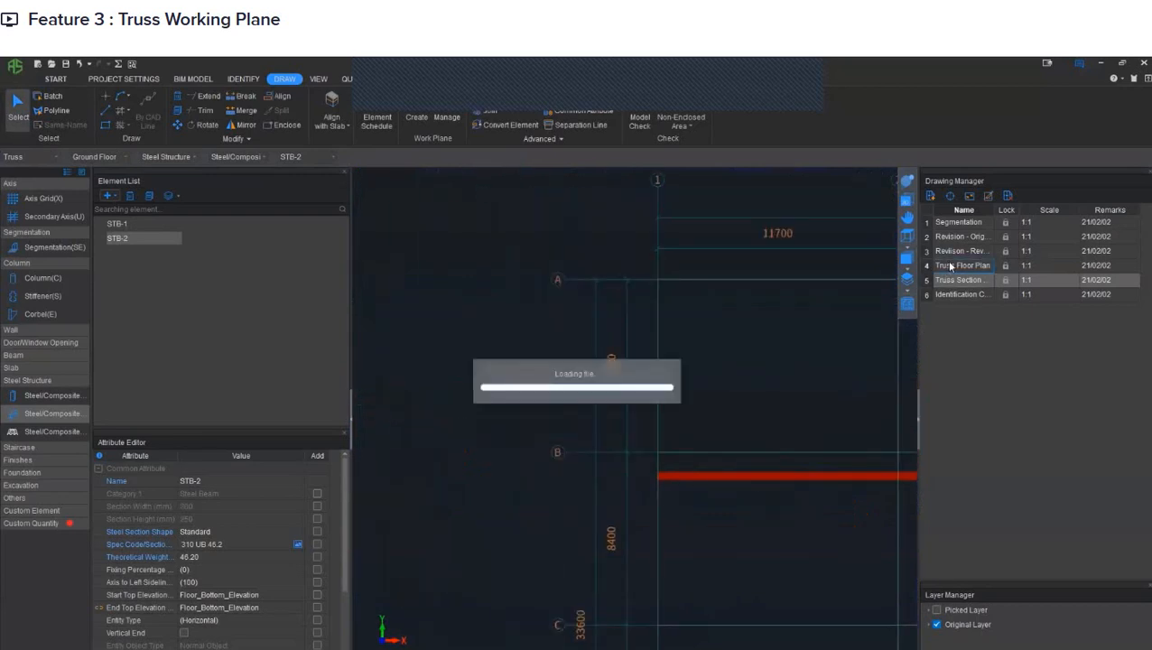
pyautogui.moveTo(454, 425); pyautogui.dragTo(638, 434, button='middle')
pyautogui.scroll(5, 596, 428)
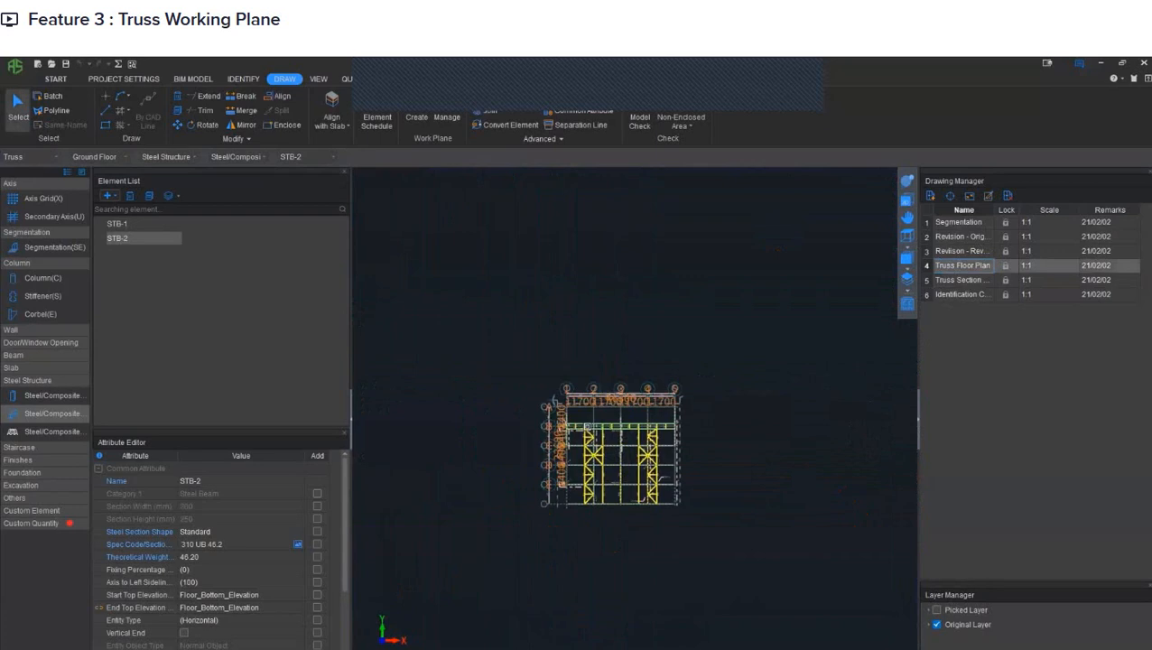
pyautogui.scroll(3, 596, 429)
pyautogui.scroll(2, 594, 430)
pyautogui.moveTo(470, 428); pyautogui.dragTo(638, 432, button='middle')
pyautogui.moveTo(739, 423); pyautogui.dragTo(639, 429, button='middle')
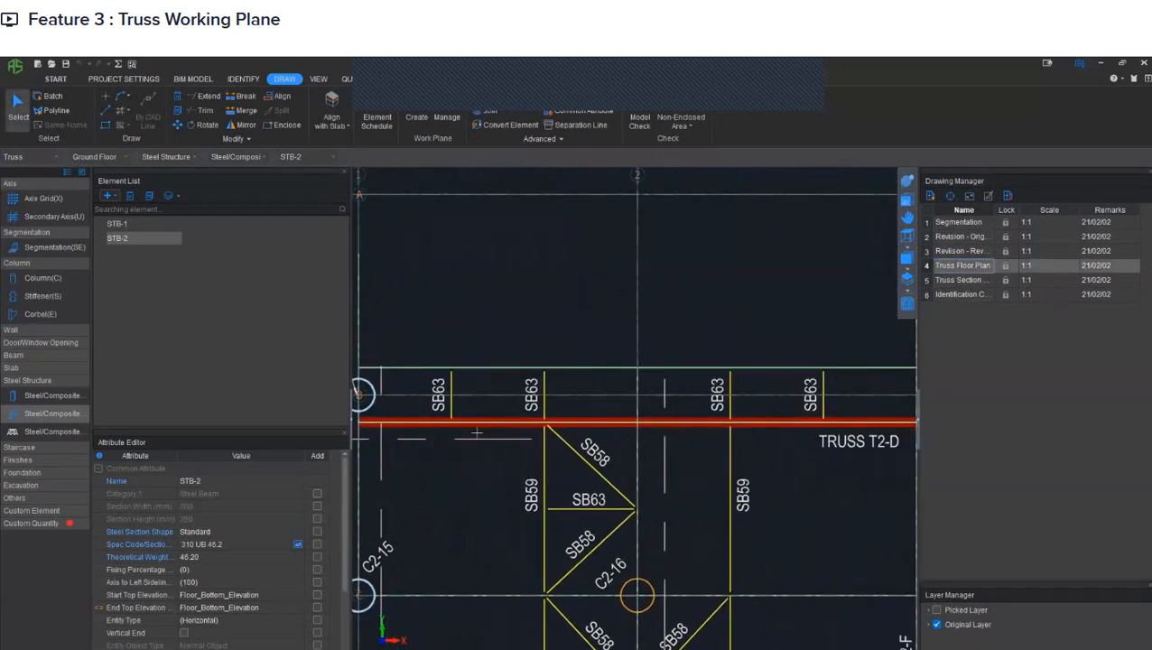
# - Inspect the modelled chords and diagonals of truss T2-D in 3D against the floor plan drawing
pyautogui.scroll(-2, 474, 433)
pyautogui.moveTo(664, 460); pyautogui.dragTo(762, 339)
pyautogui.scroll(5, 527, 425)
pyautogui.moveTo(529, 445); pyautogui.dragTo(622, 410)
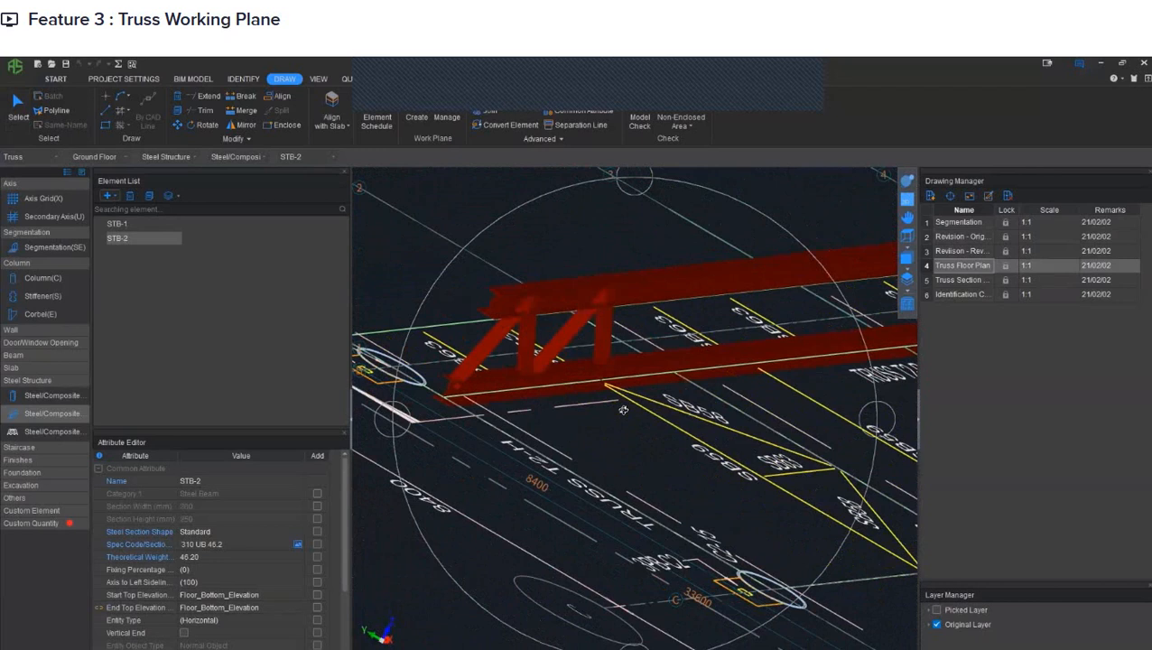
pyautogui.moveTo(721, 411); pyautogui.dragTo(608, 405)
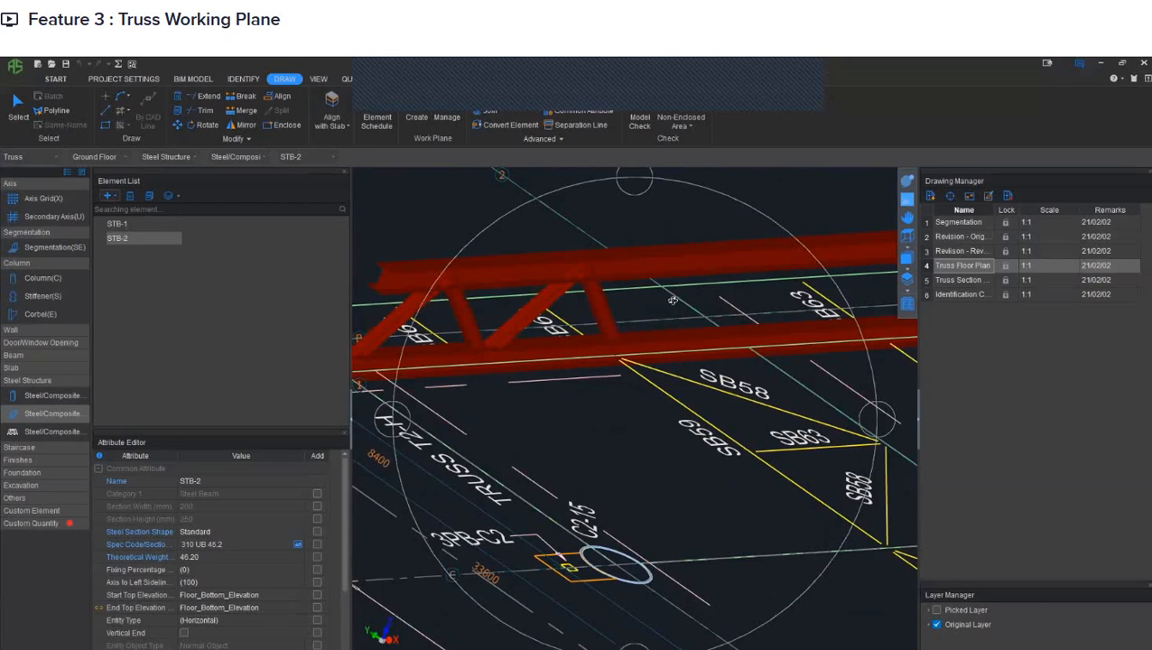
pyautogui.press('Escape')
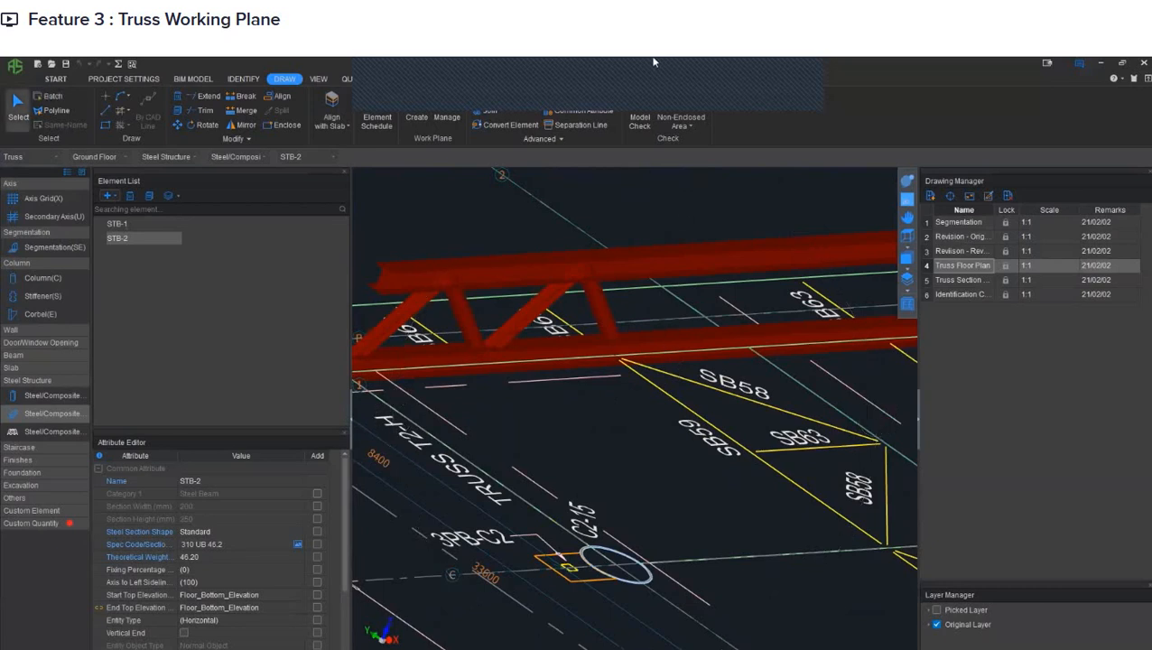
pyautogui.press('Escape')
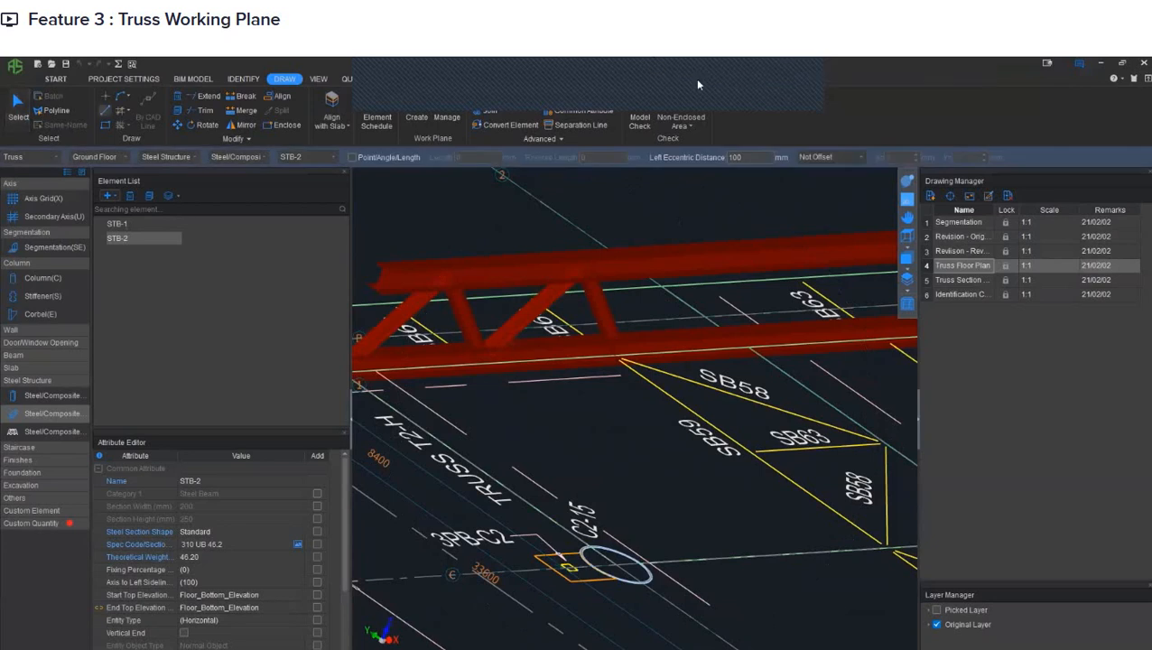
pyautogui.press('Escape')
pyautogui.press('Escape')
pyautogui.press('Escape')
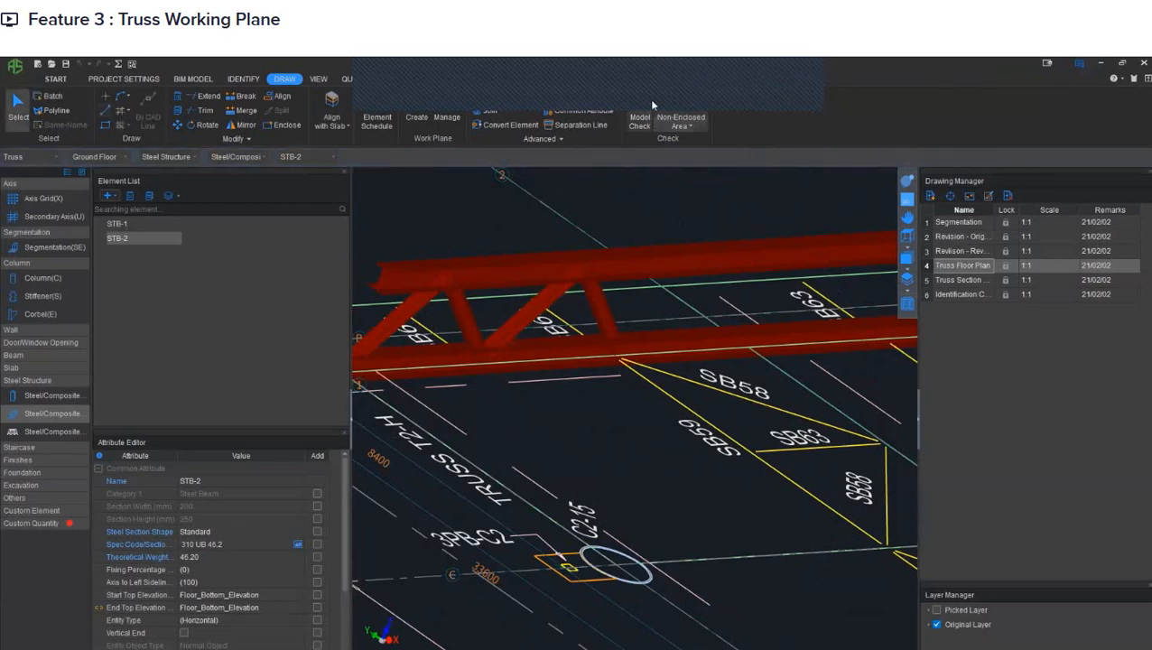
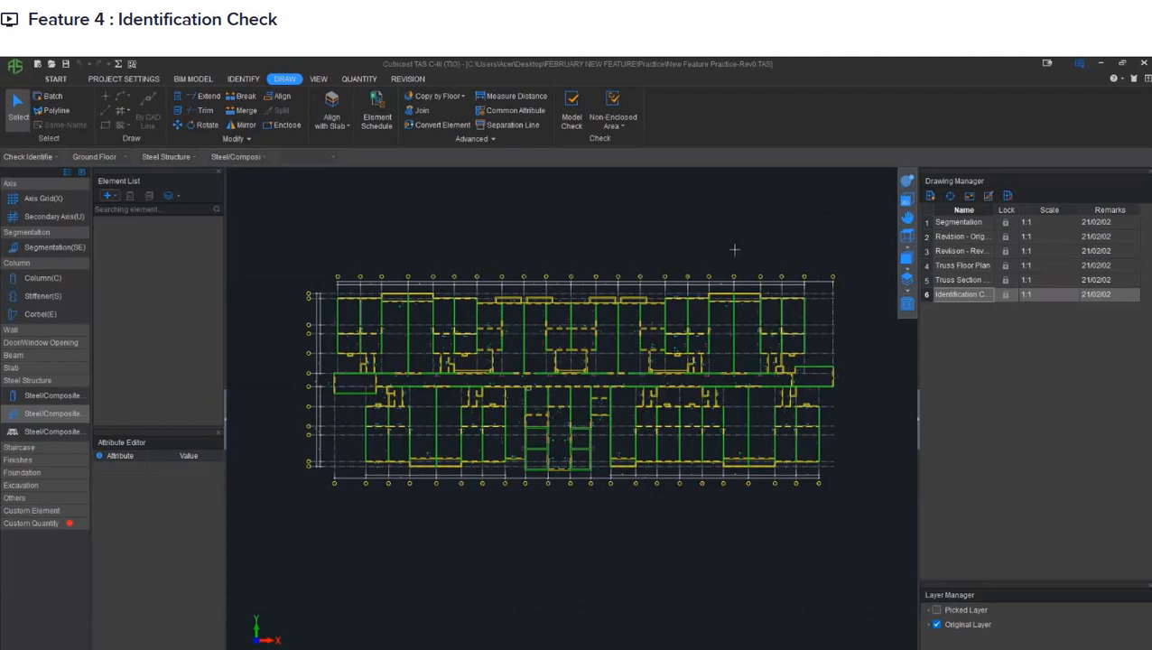
# - Set Beam as the element type to identify from the Identification Check floor plan drawing
pyautogui.scroll(3, 643, 271)
pyautogui.scroll(2, 634, 287)
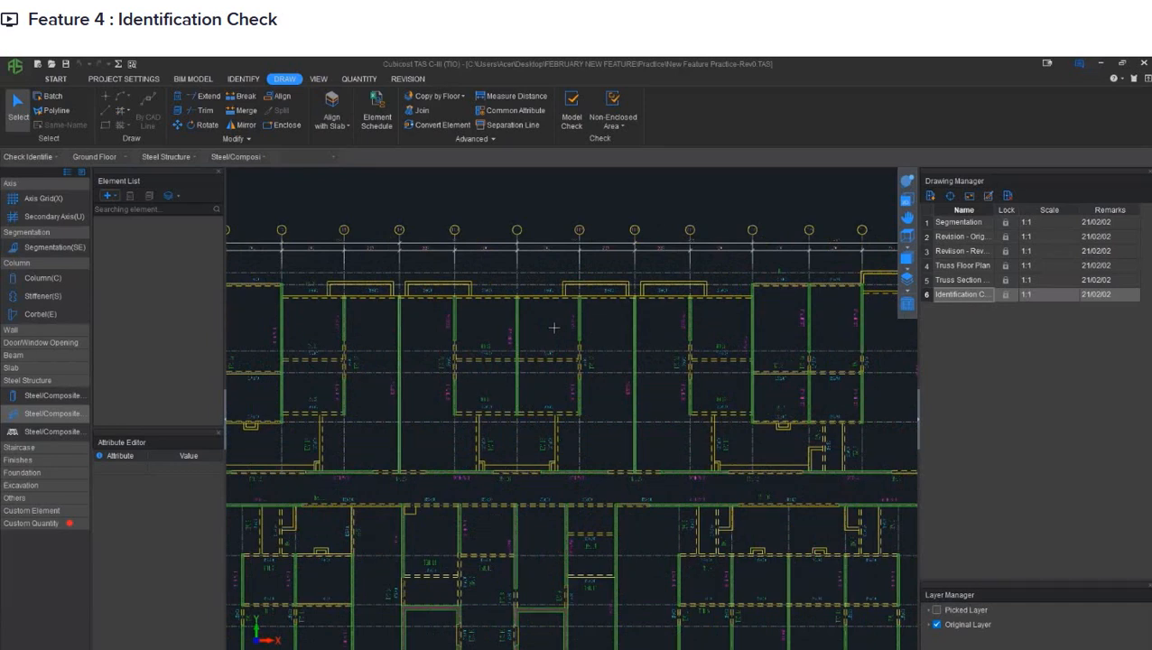
pyautogui.moveTo(591, 316); pyautogui.dragTo(576, 316, button='middle')
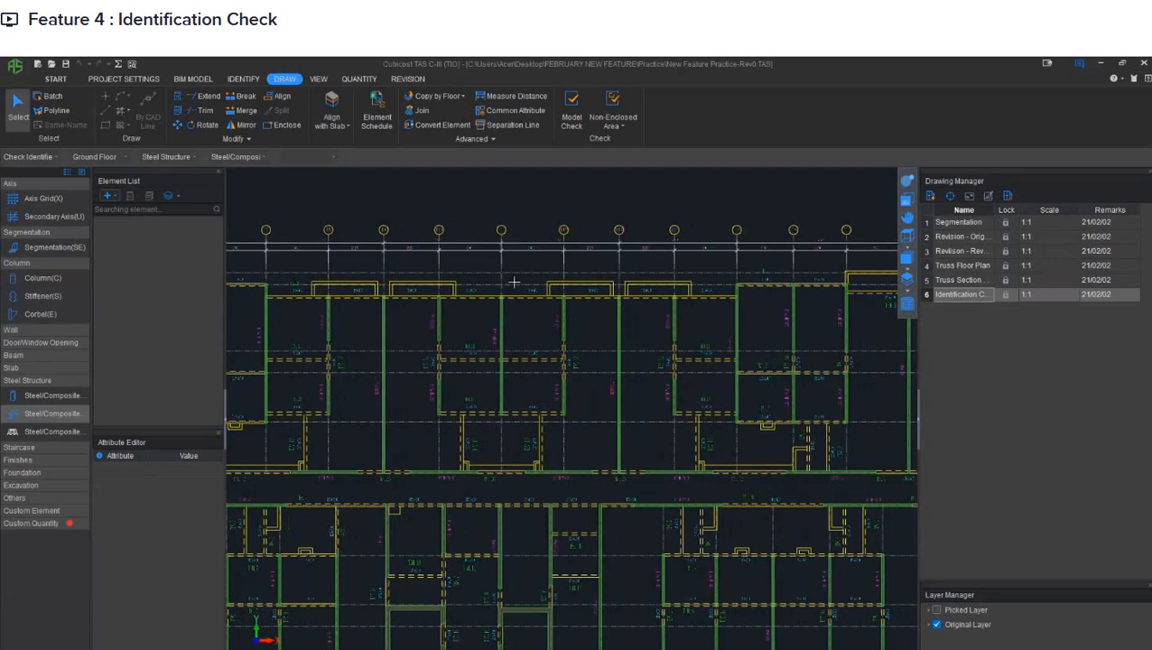
pyautogui.click(239, 80)
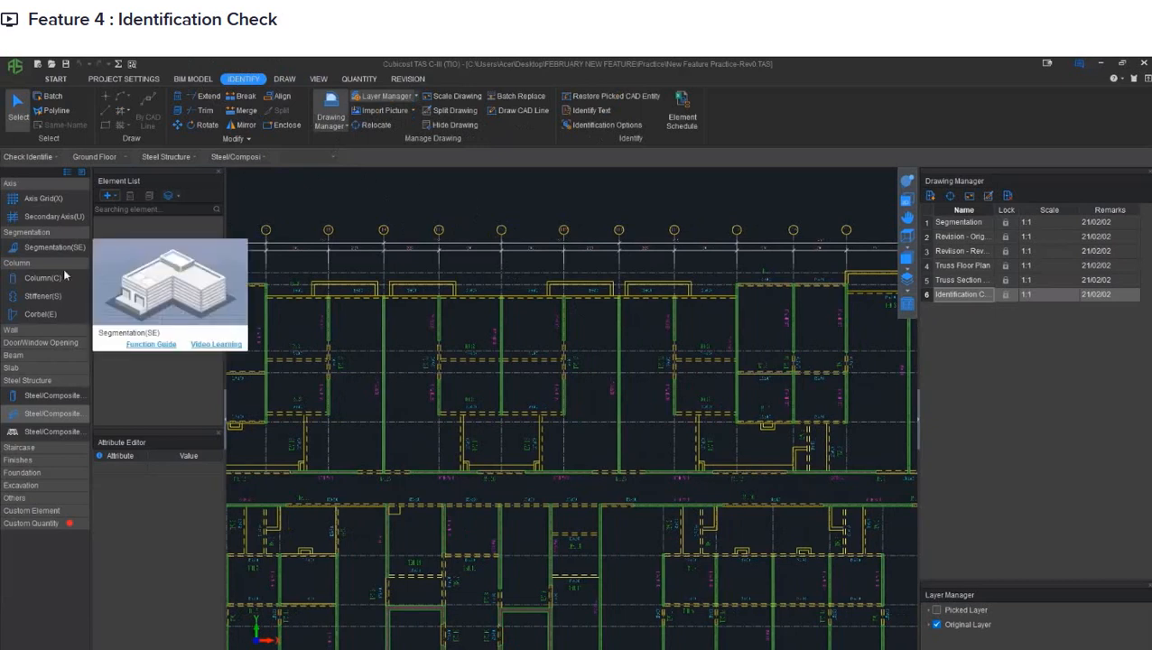
pyautogui.click(50, 356)
pyautogui.click(56, 368)
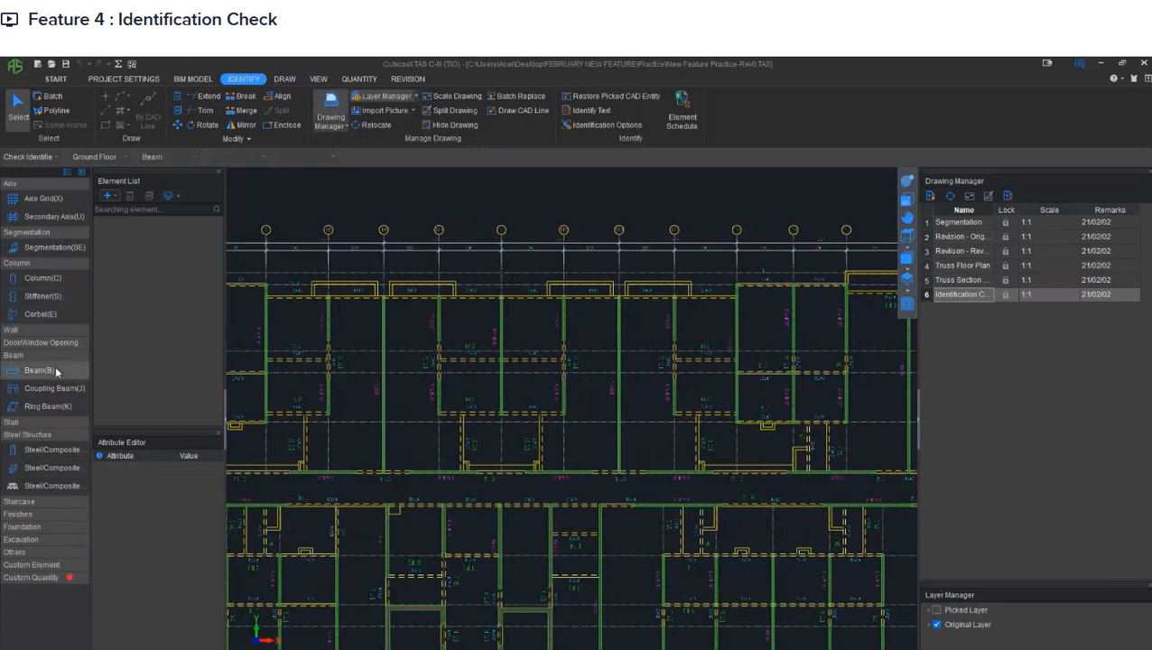
pyautogui.moveTo(494, 306); pyautogui.dragTo(453, 288, button='middle')
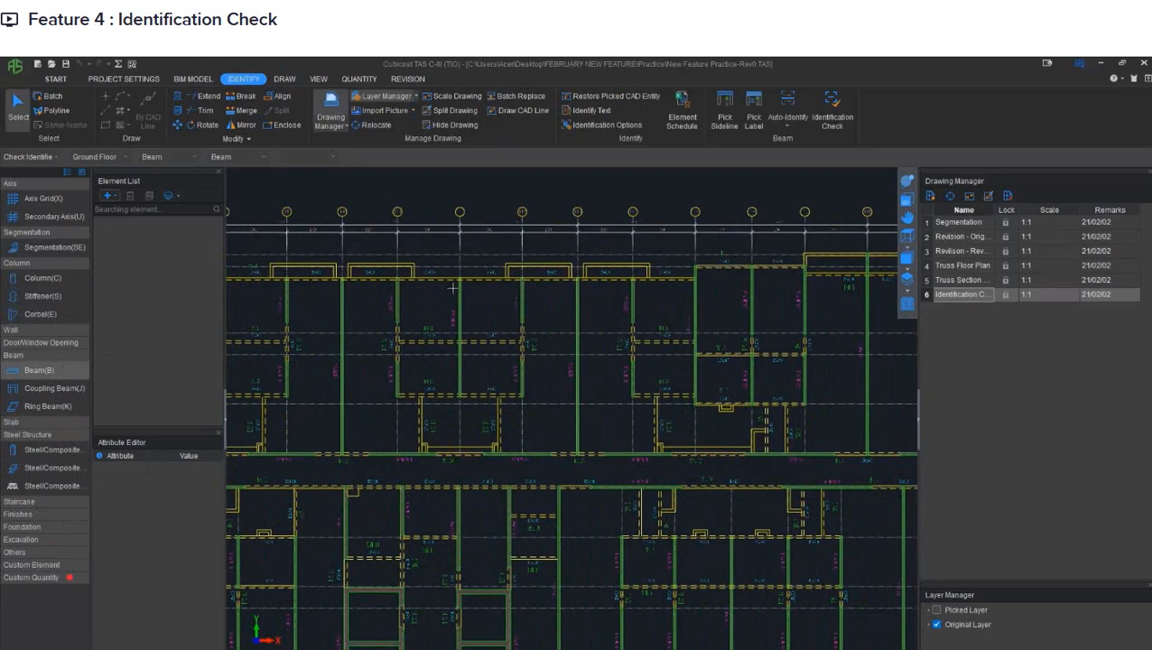
# - Pick all beam sidelines on the drawing by layer, using the solid sideline beside the 125x600 labels and the dashed one
pyautogui.click(727, 125)
pyautogui.press('ctrl')
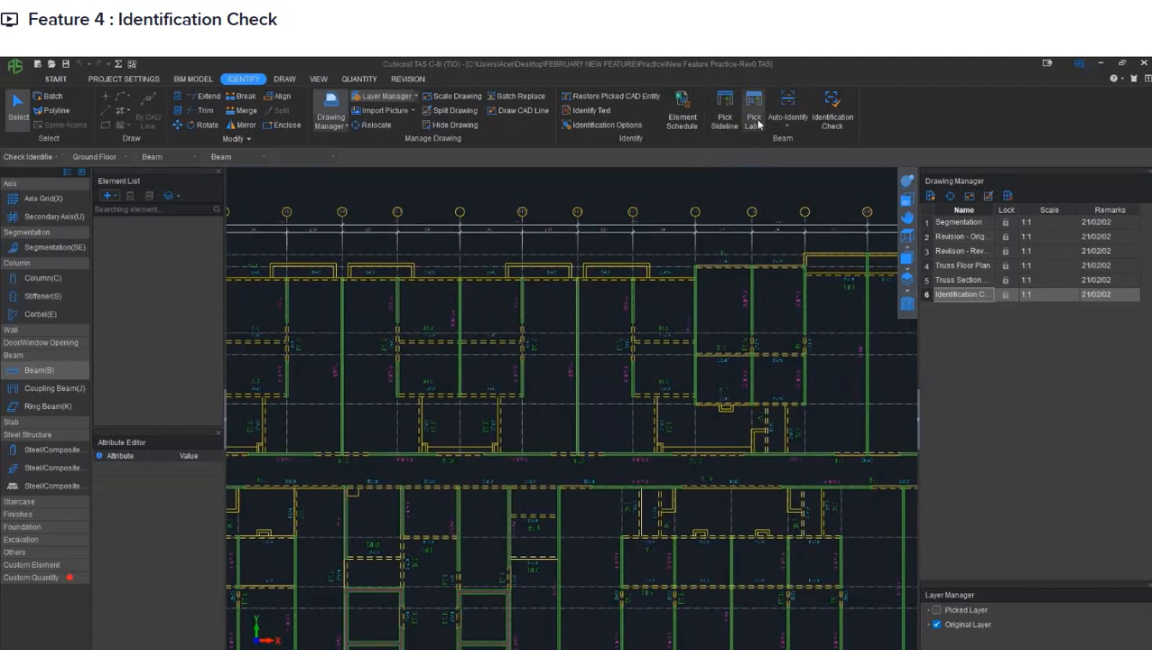
pyautogui.press('ctrl')
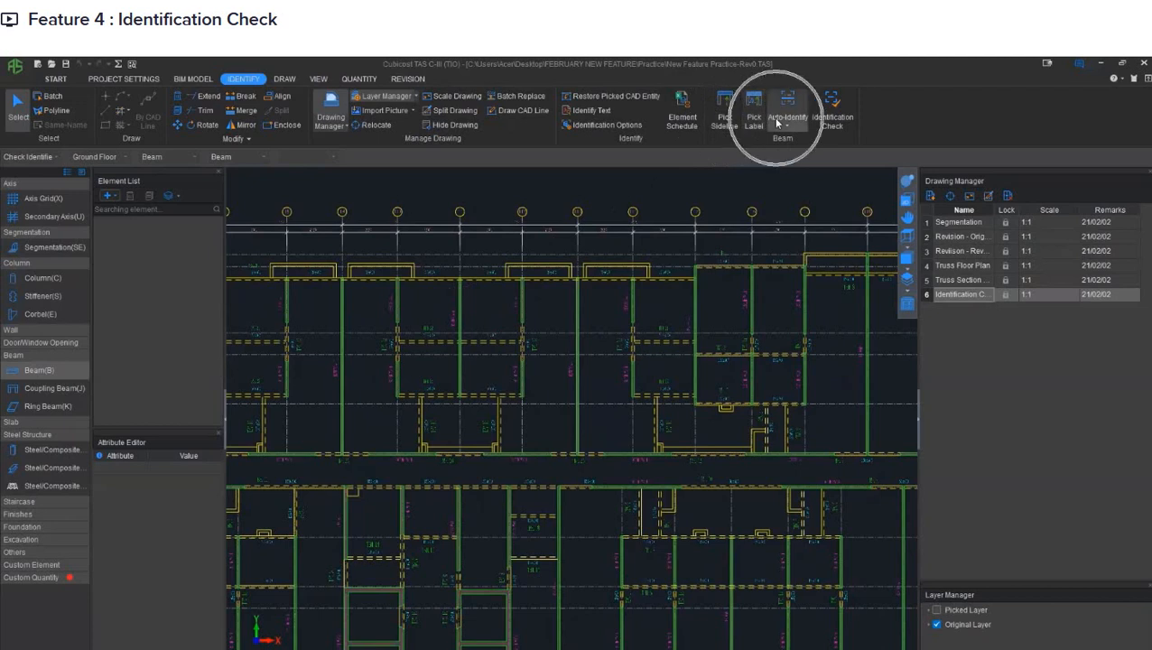
pyautogui.click(722, 121)
pyautogui.scroll(6, 527, 283)
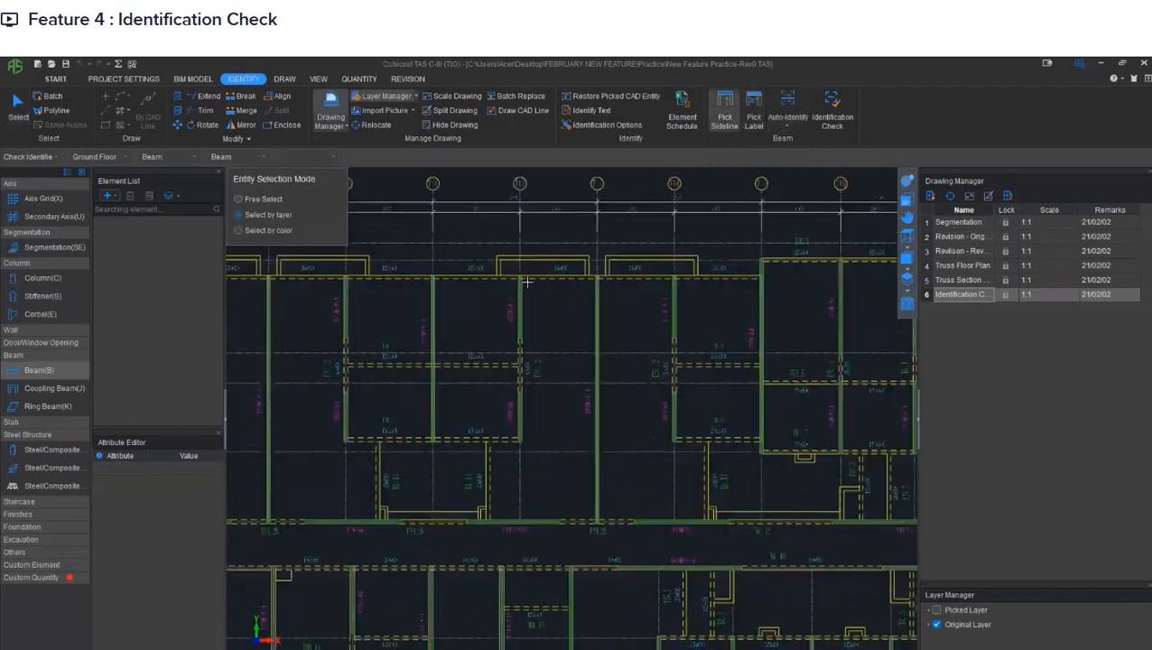
pyautogui.scroll(2, 527, 282)
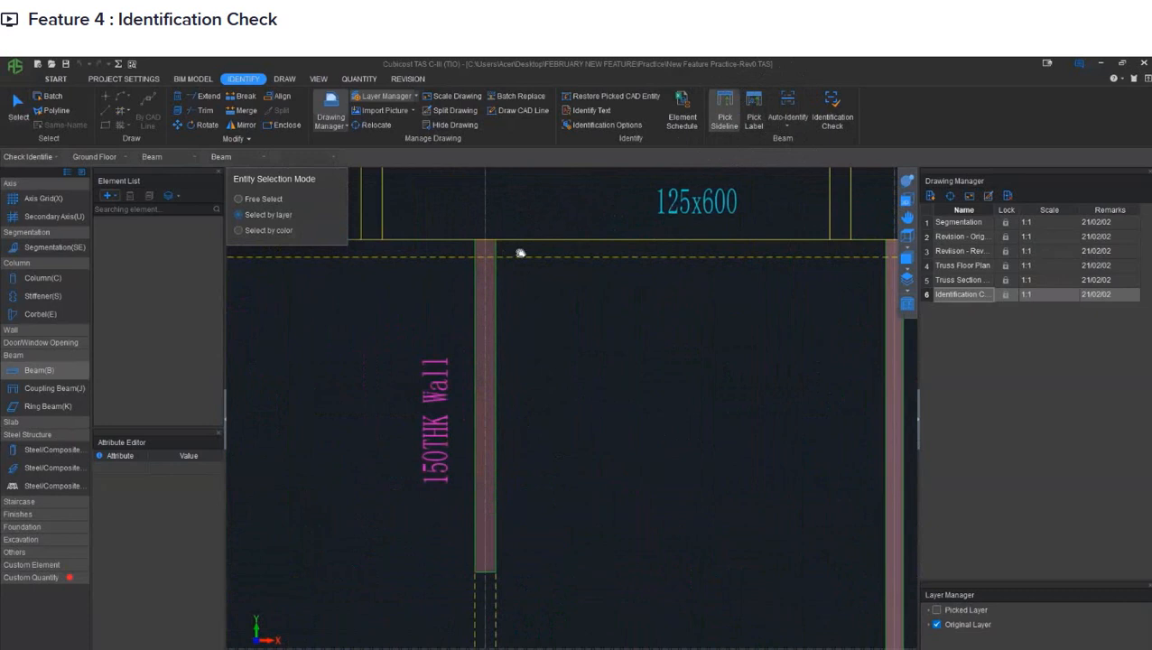
pyautogui.moveTo(519, 253); pyautogui.dragTo(773, 278, button='middle')
pyautogui.moveTo(479, 272); pyautogui.dragTo(741, 314, button='middle')
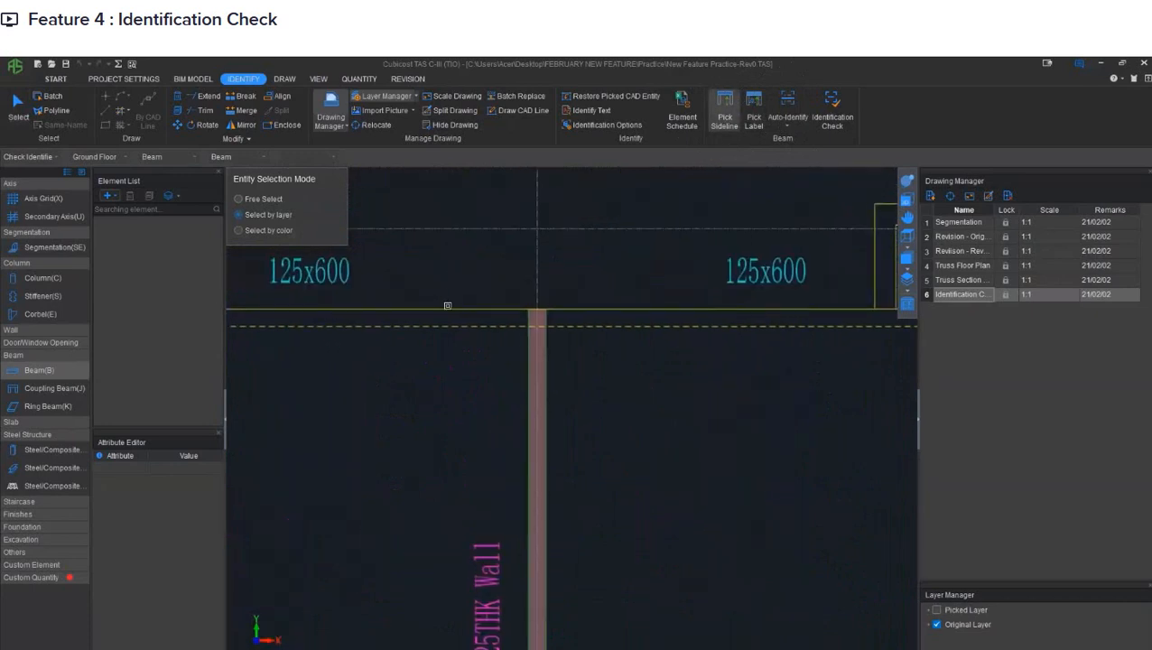
pyautogui.scroll(-2, 482, 266)
pyautogui.scroll(-3, 482, 266)
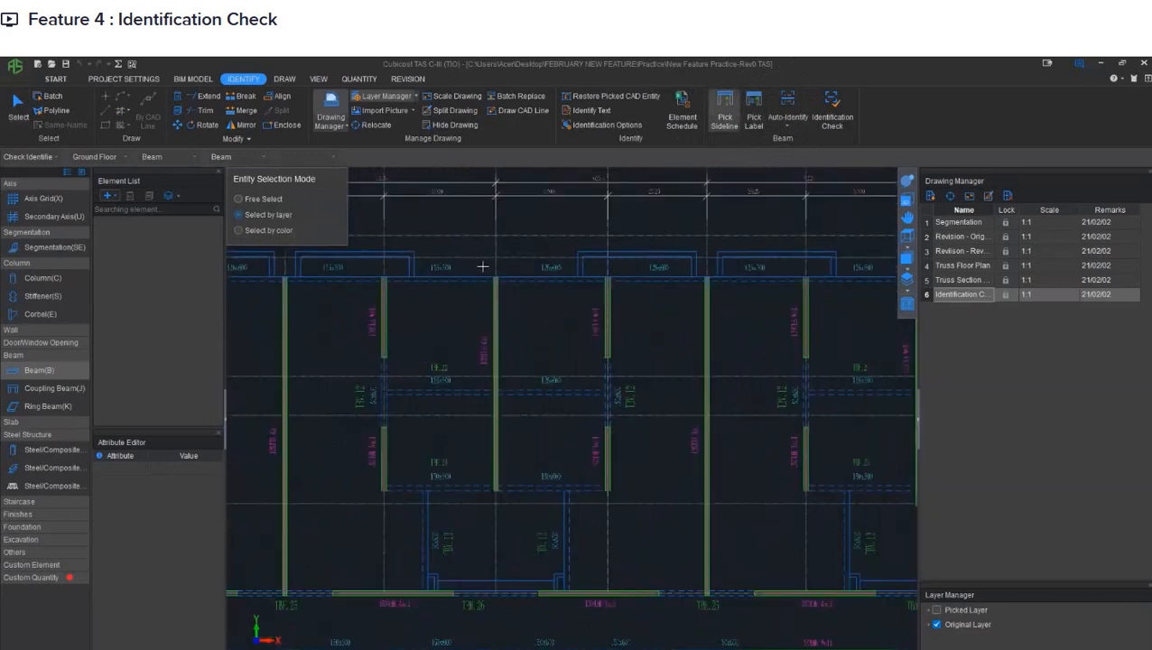
pyautogui.press('Escape')
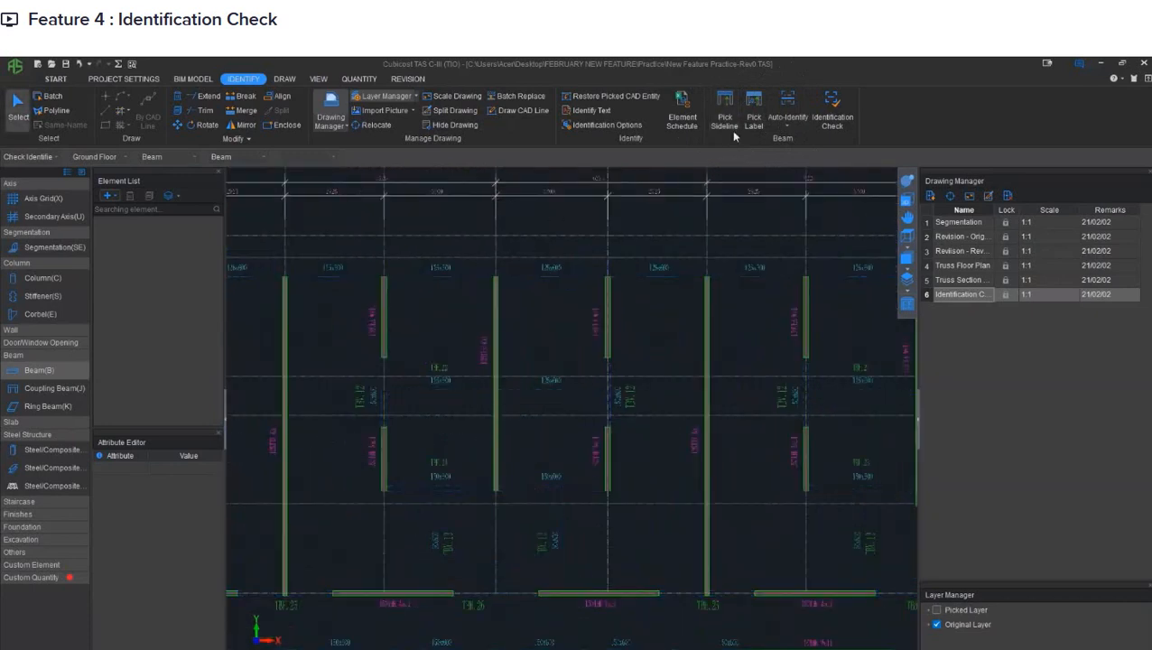
# - Pick the beam name and size labels by layer, using the TBH.22 and 125x600 texts
pyautogui.click(752, 115)
pyautogui.scroll(5, 438, 358)
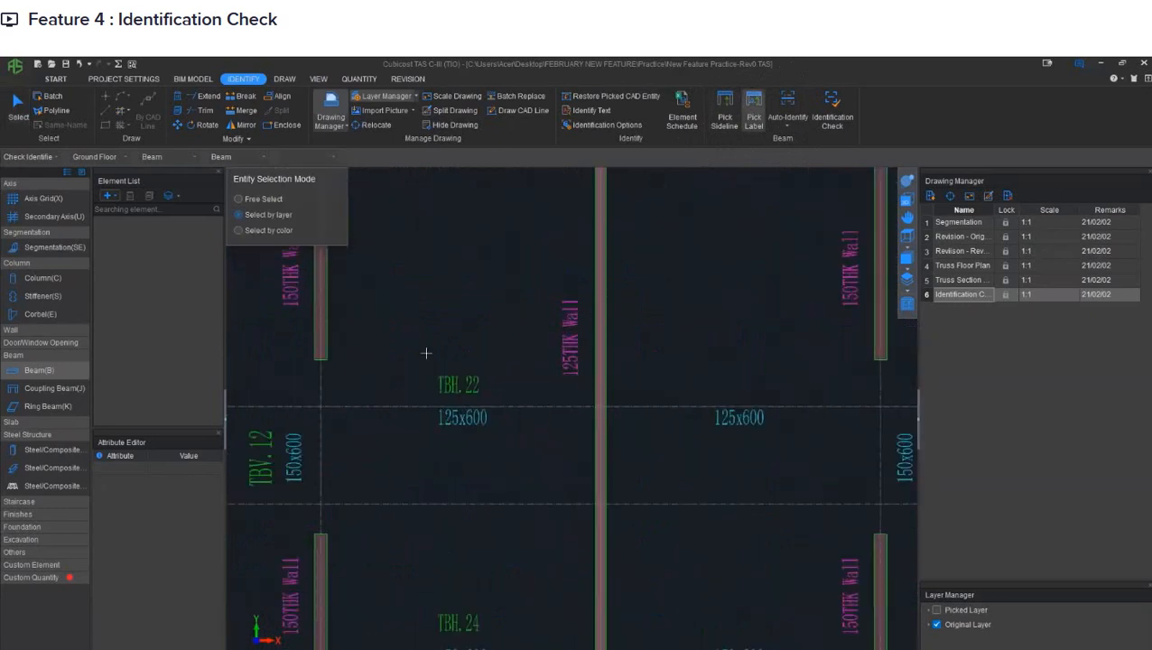
pyautogui.click(451, 433)
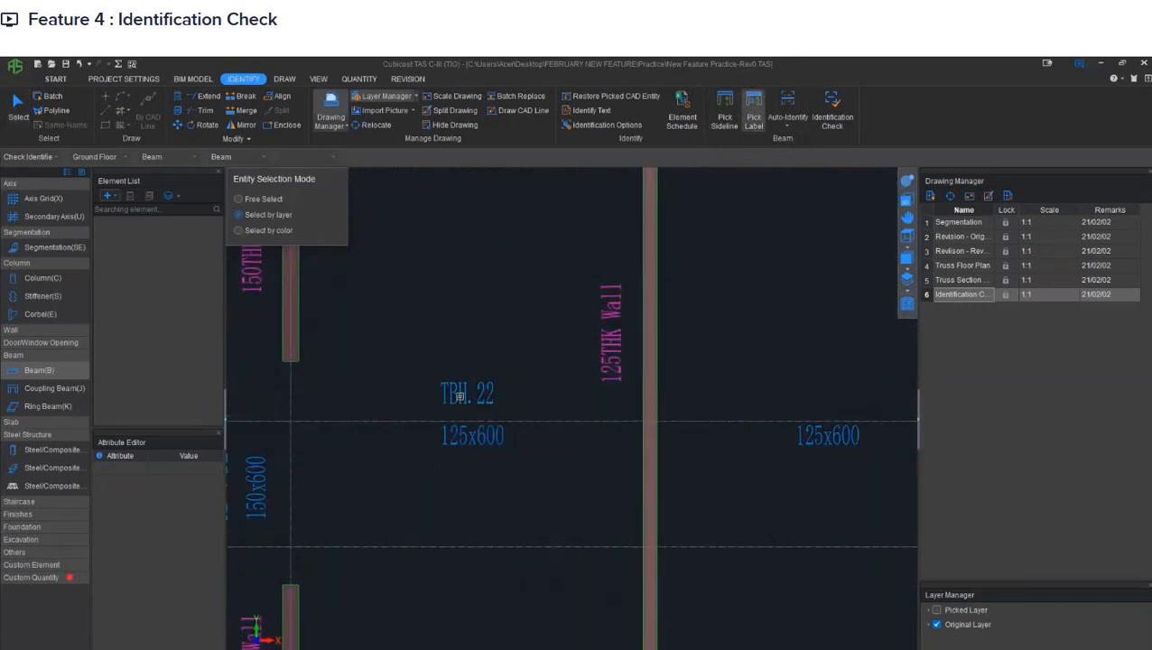
pyautogui.press('Escape')
pyautogui.scroll(-5, 463, 328)
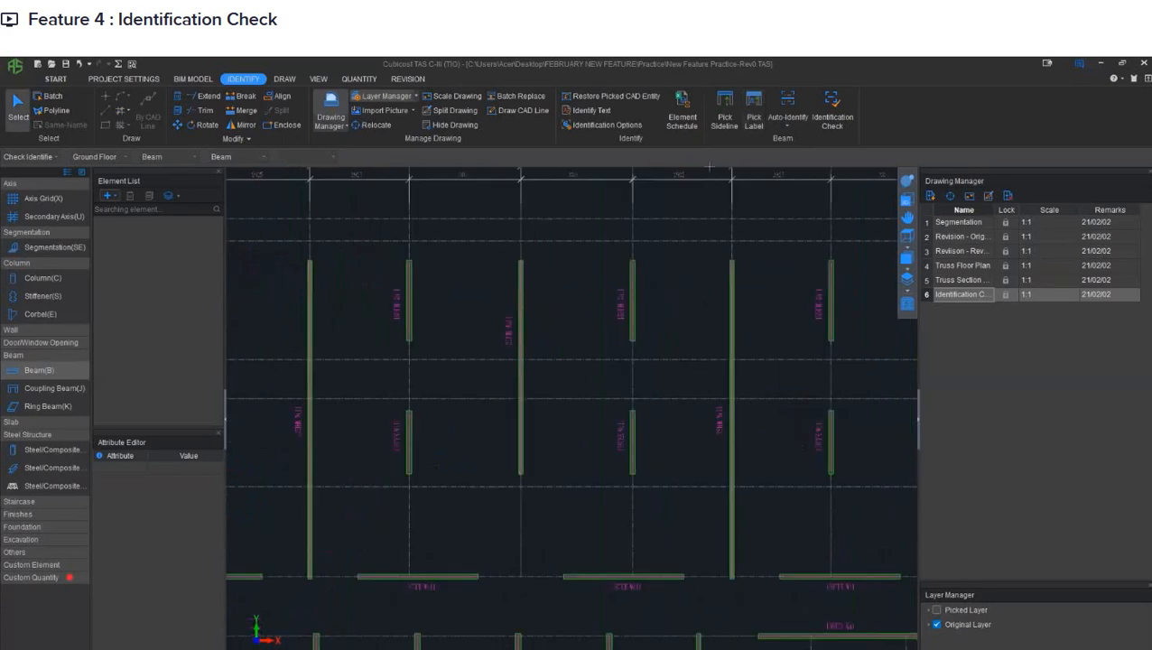
# - Auto-identify the beams without drawing columns and walls first, and display the original drawing layer again
pyautogui.click(781, 106)
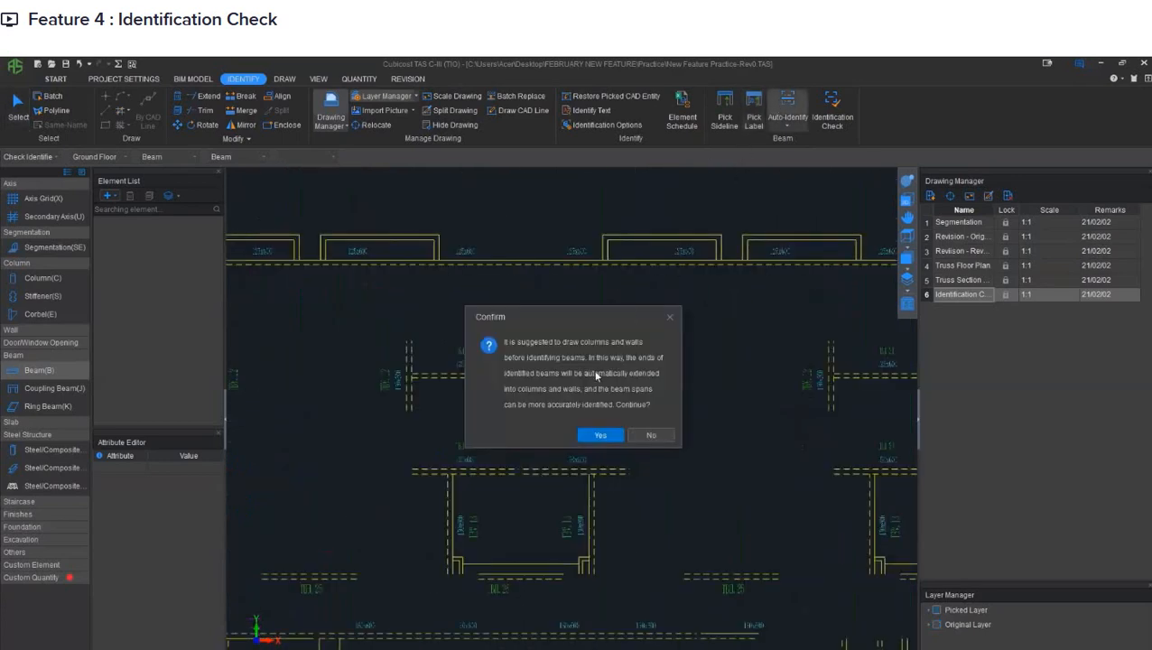
pyautogui.click(613, 435)
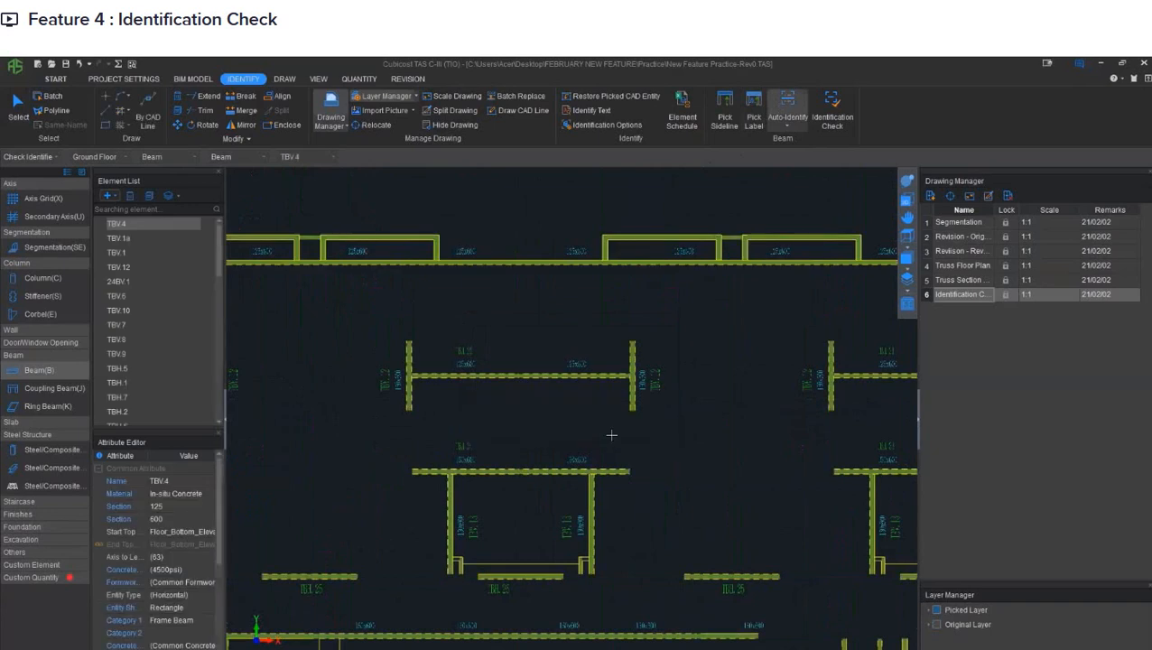
pyautogui.scroll(-5, 587, 401)
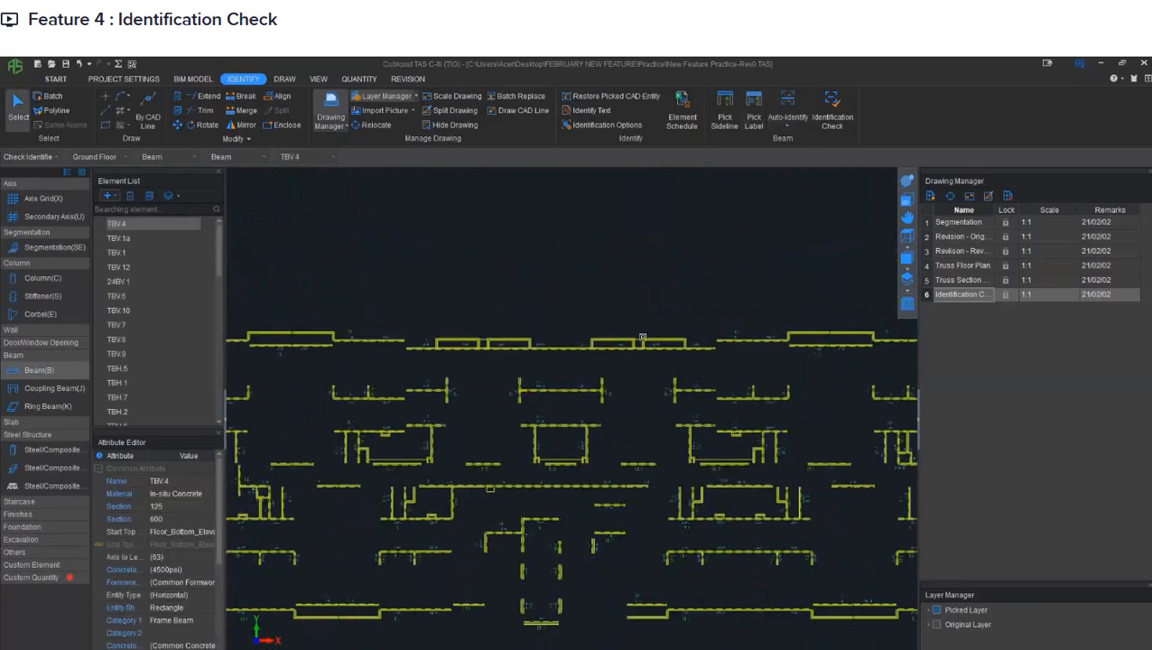
pyautogui.click(936, 623)
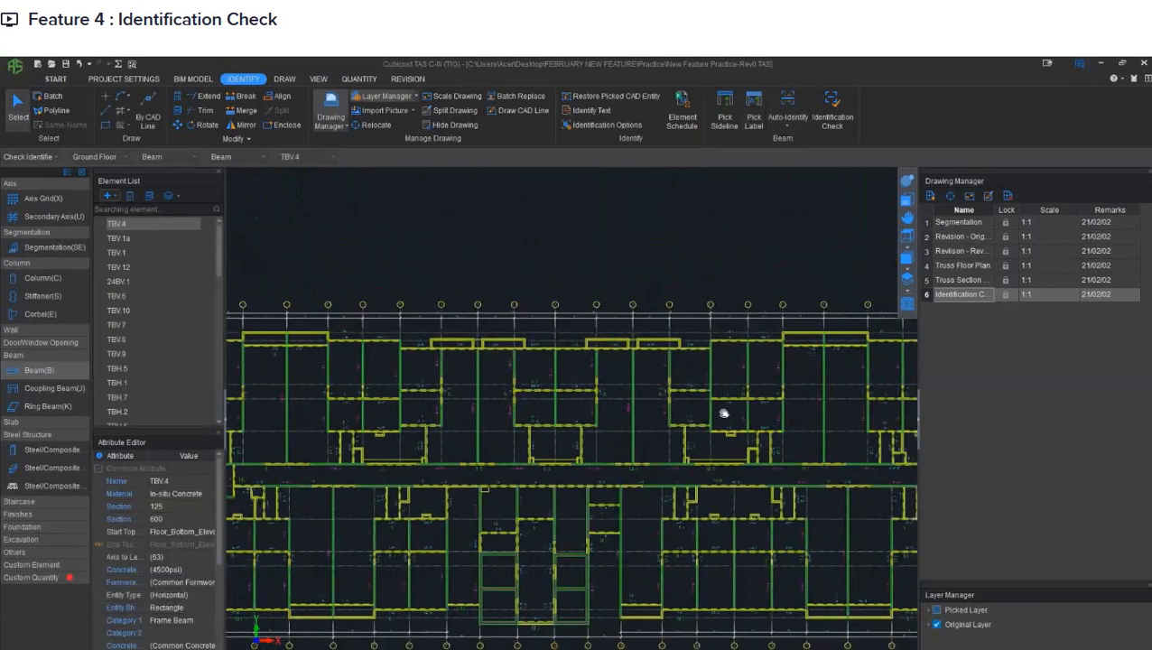
# - Examine the identified beams against the floor plan drawing in plan and in 3D
pyautogui.scroll(5, 590, 379)
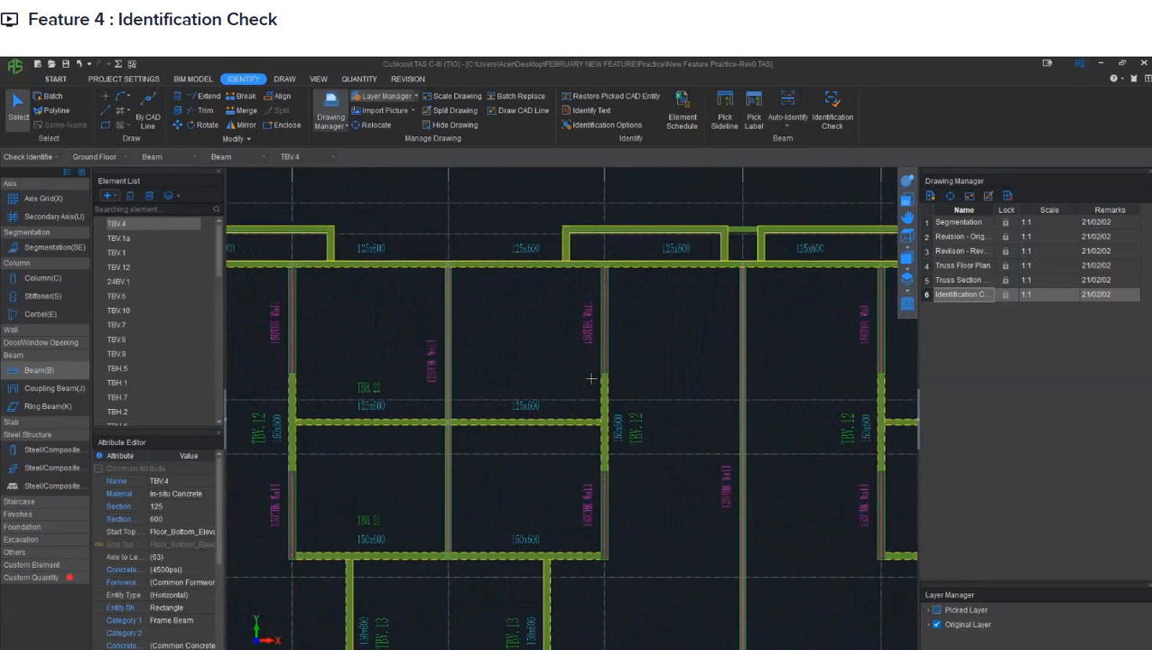
pyautogui.moveTo(703, 378); pyautogui.dragTo(607, 372, button='middle')
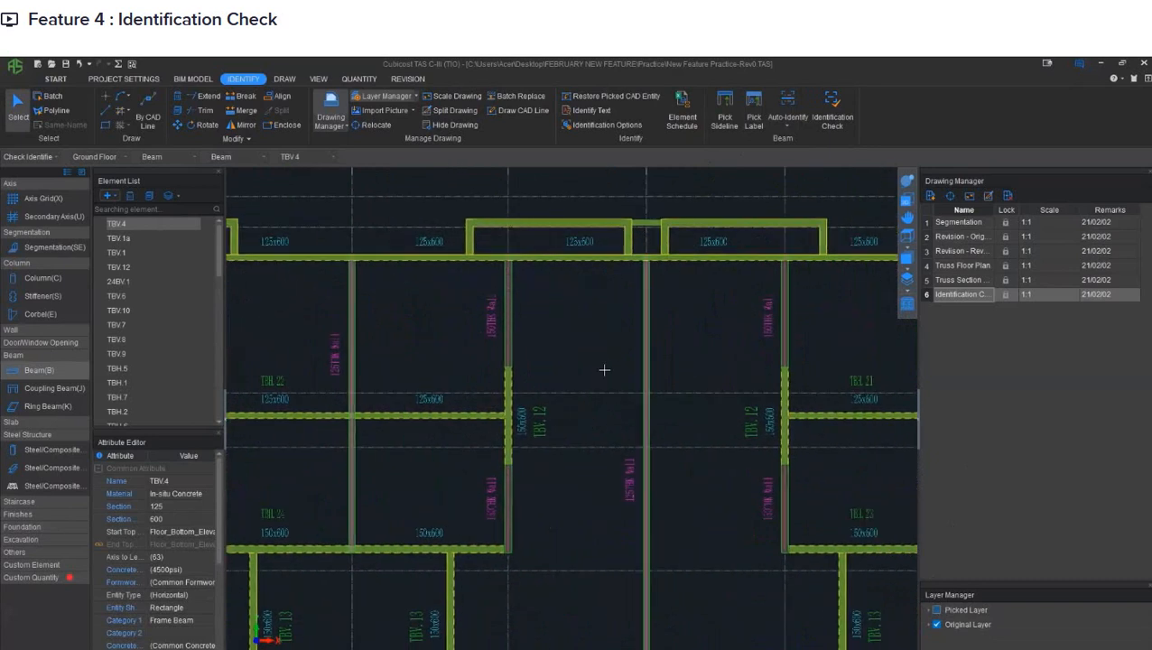
pyautogui.scroll(-6, 625, 367)
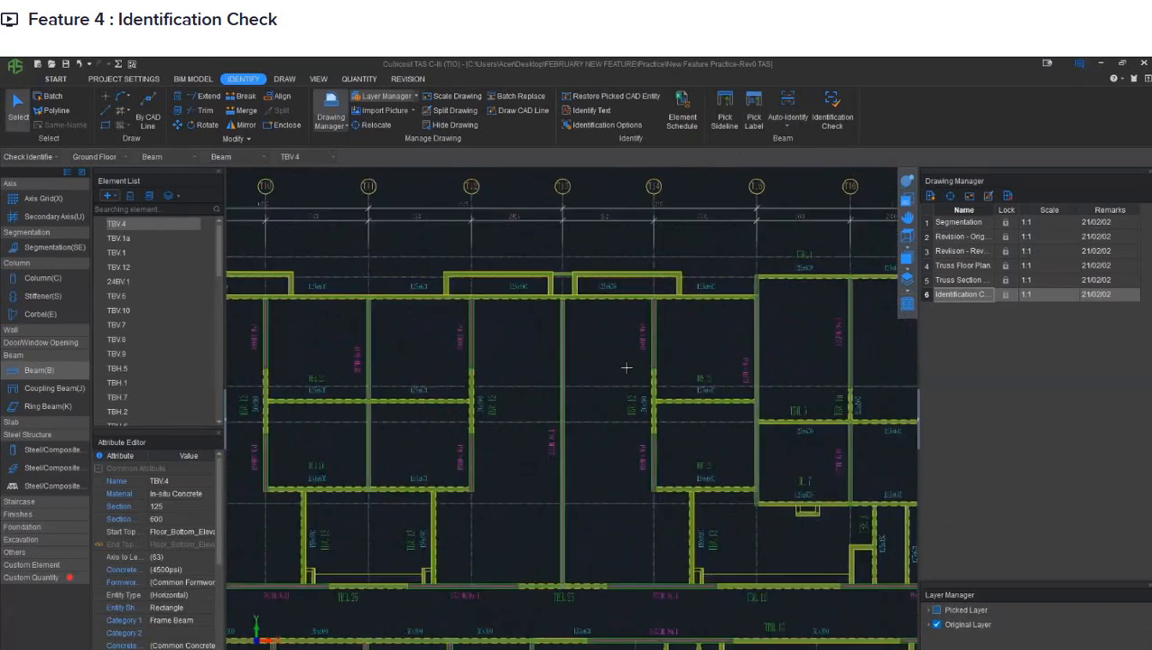
pyautogui.click(907, 182)
pyautogui.moveTo(623, 390); pyautogui.dragTo(694, 360)
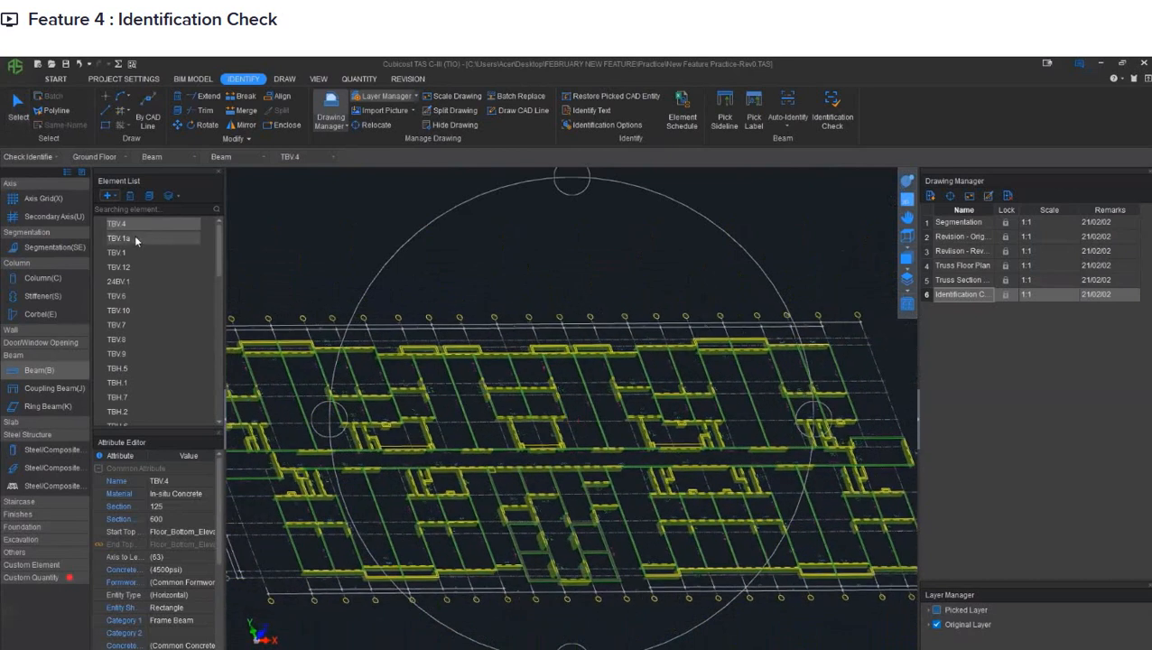
pyautogui.click(906, 199)
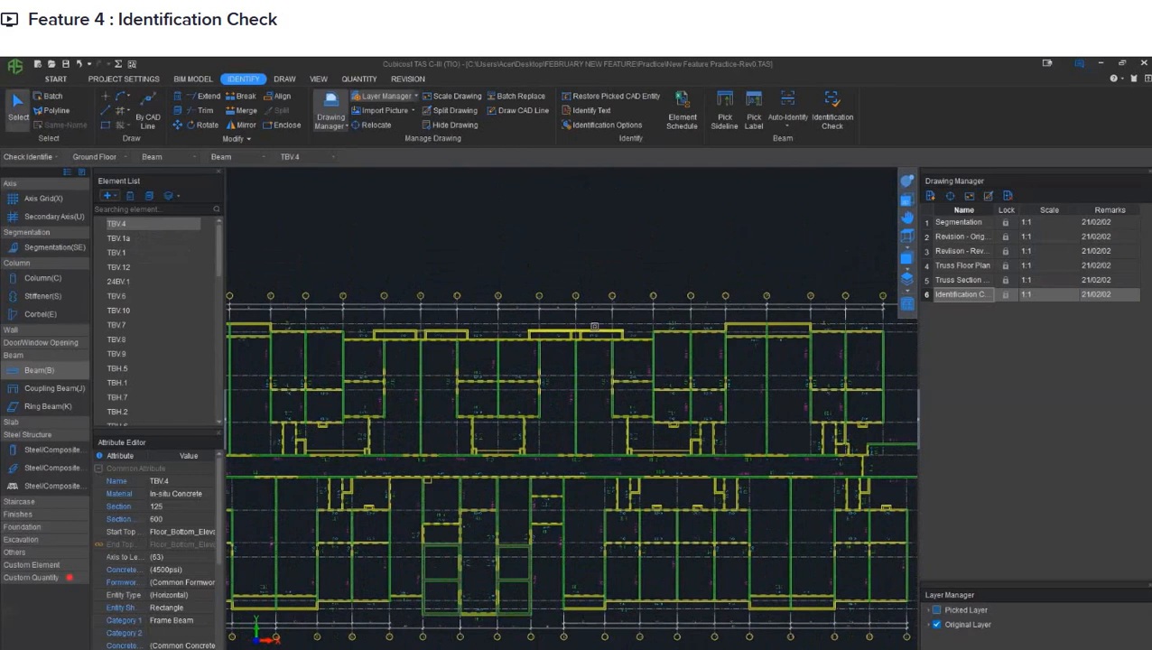
# - Select the vertical beam TBV.13 above the corridor and compare its section width and height with its drawing label
pyautogui.scroll(2, 650, 343)
pyautogui.scroll(2, 493, 419)
pyautogui.scroll(3, 494, 419)
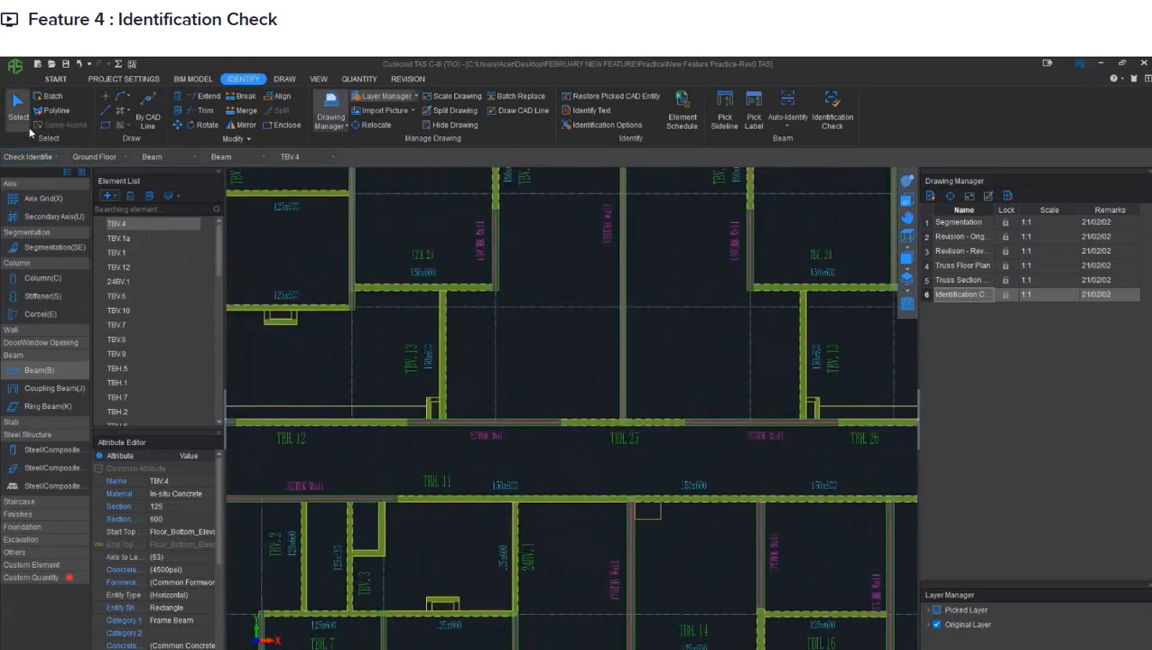
pyautogui.click(445, 423)
pyautogui.scroll(1, 448, 414)
pyautogui.scroll(1, 449, 410)
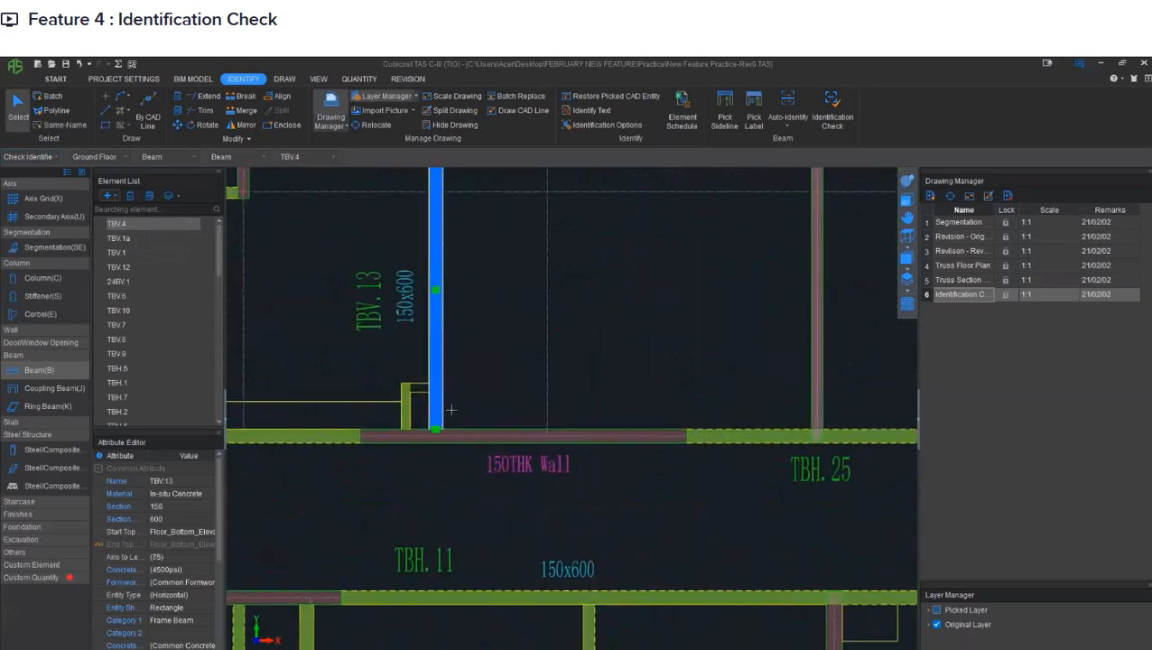
pyautogui.moveTo(497, 336); pyautogui.dragTo(531, 403, button='middle')
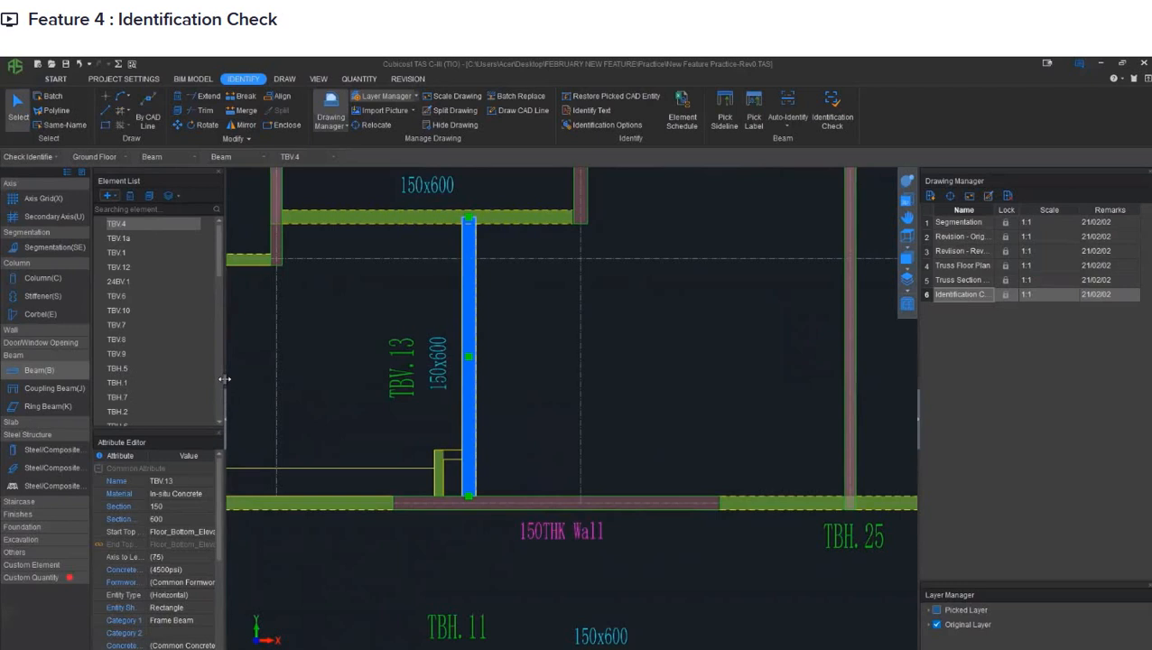
pyautogui.moveTo(224, 380); pyautogui.dragTo(334, 383)
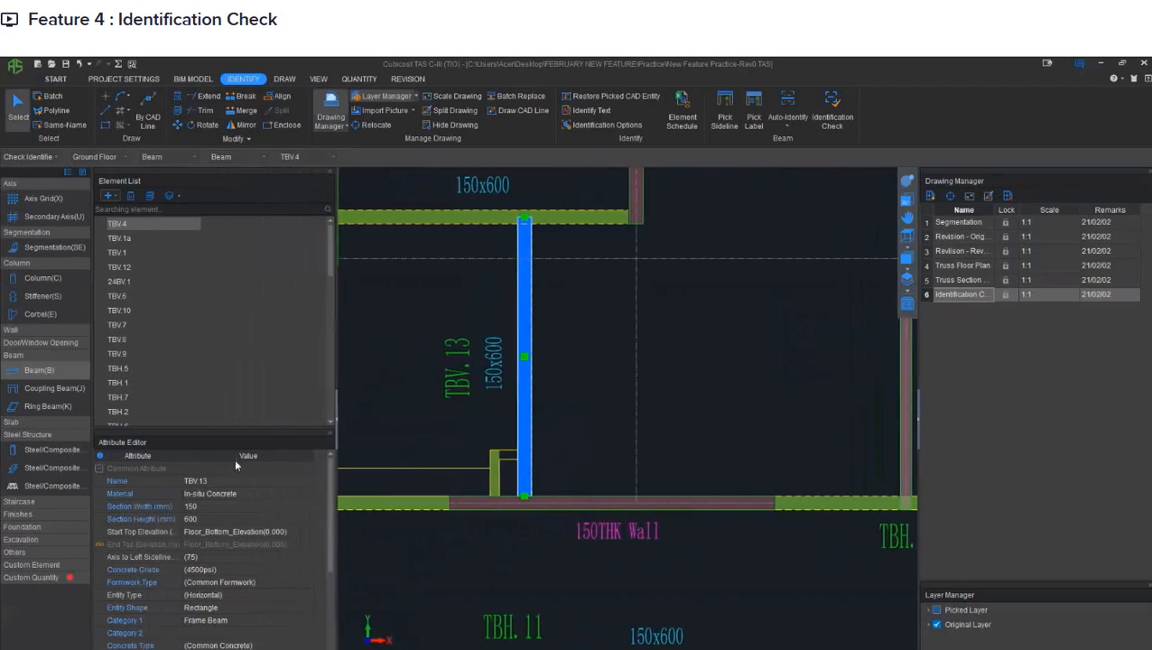
pyautogui.click(195, 517)
pyautogui.click(195, 518)
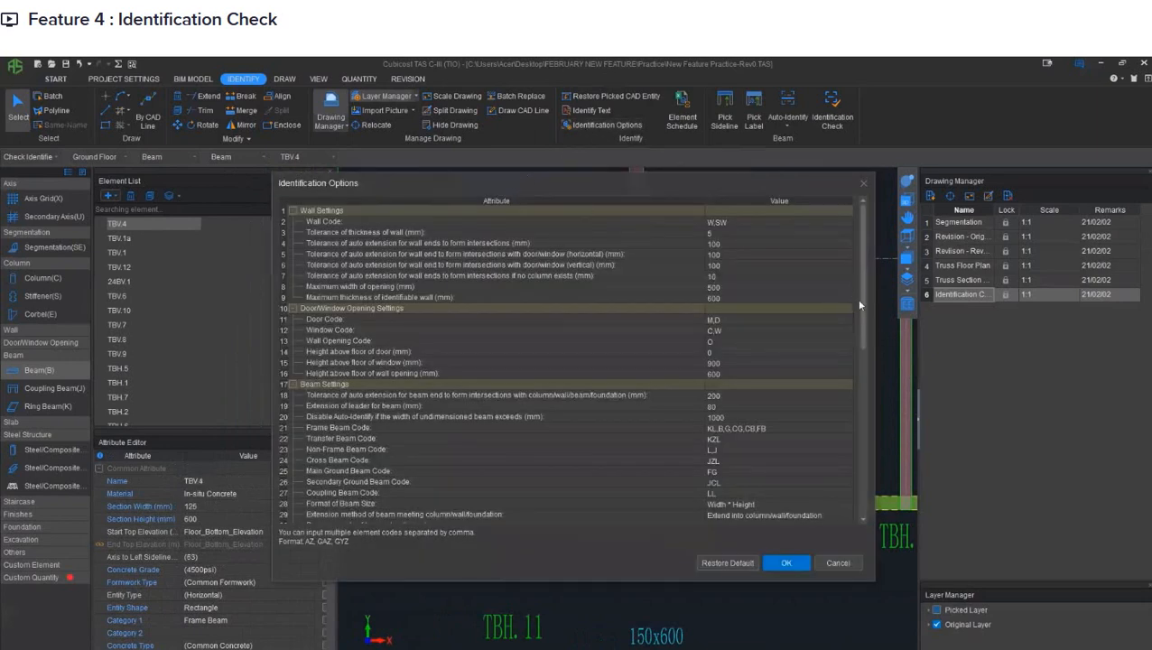
# - Review the beam settings in the Identification Options, including the default height of identified undimensioned beams
pyautogui.moveTo(859, 305); pyautogui.dragTo(864, 343)
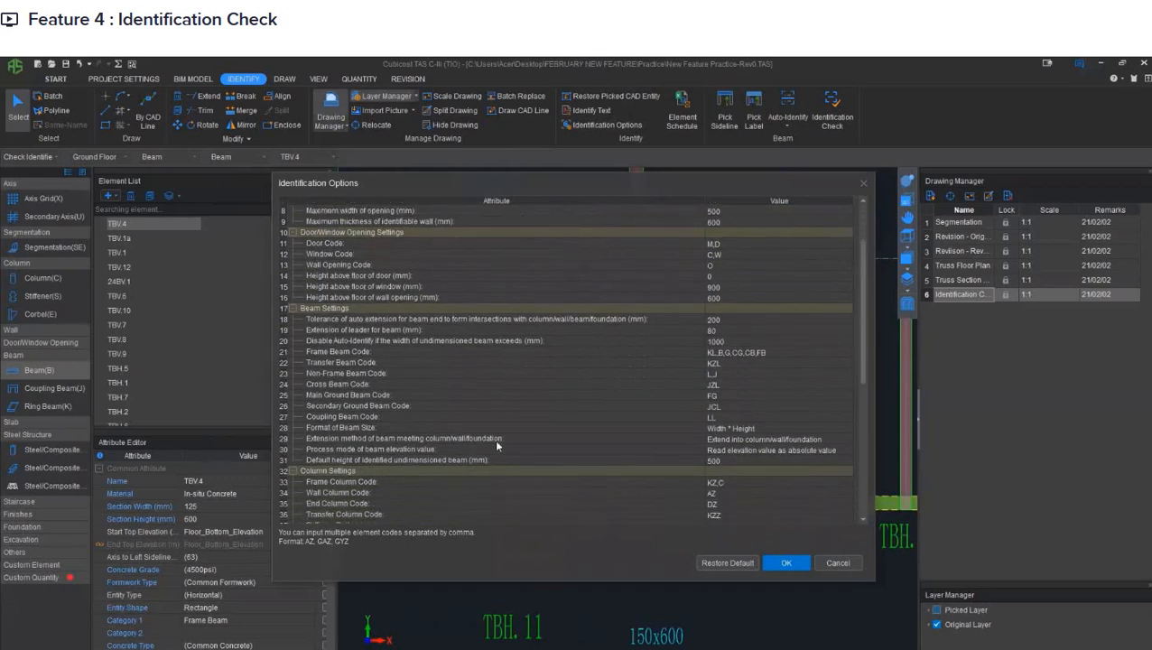
pyautogui.click(721, 463)
pyautogui.click(721, 463)
pyautogui.click(862, 184)
# - Run the Identification Check on the identified beams across the whole floor plan
pyautogui.scroll(2, 733, 254)
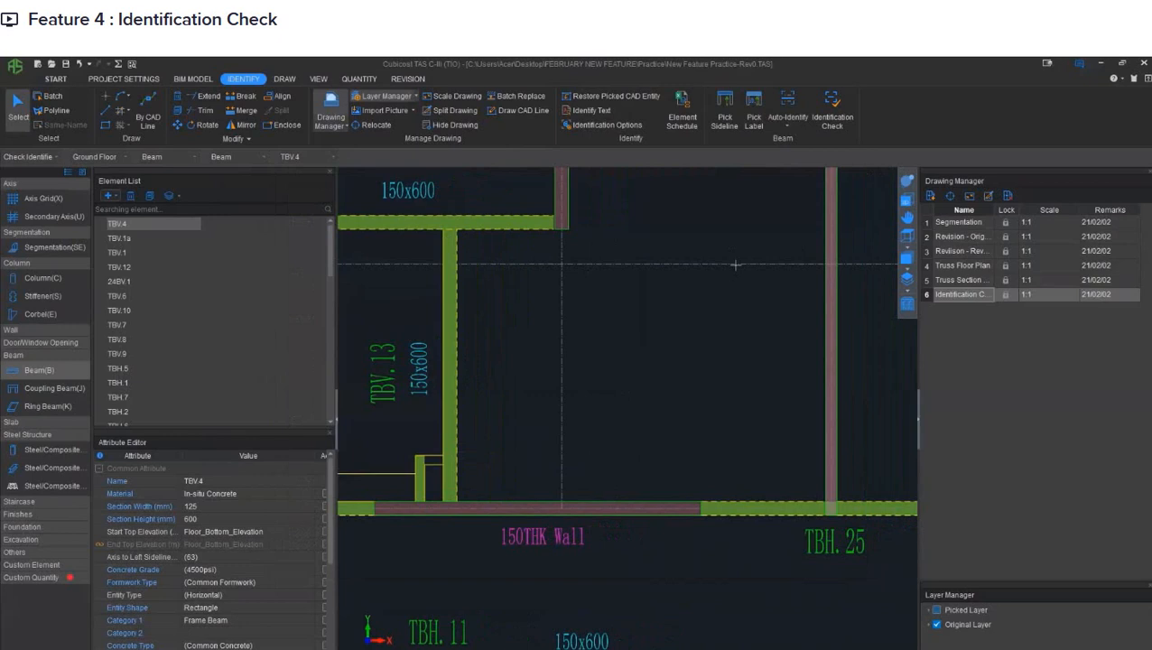
pyautogui.scroll(-8, 735, 265)
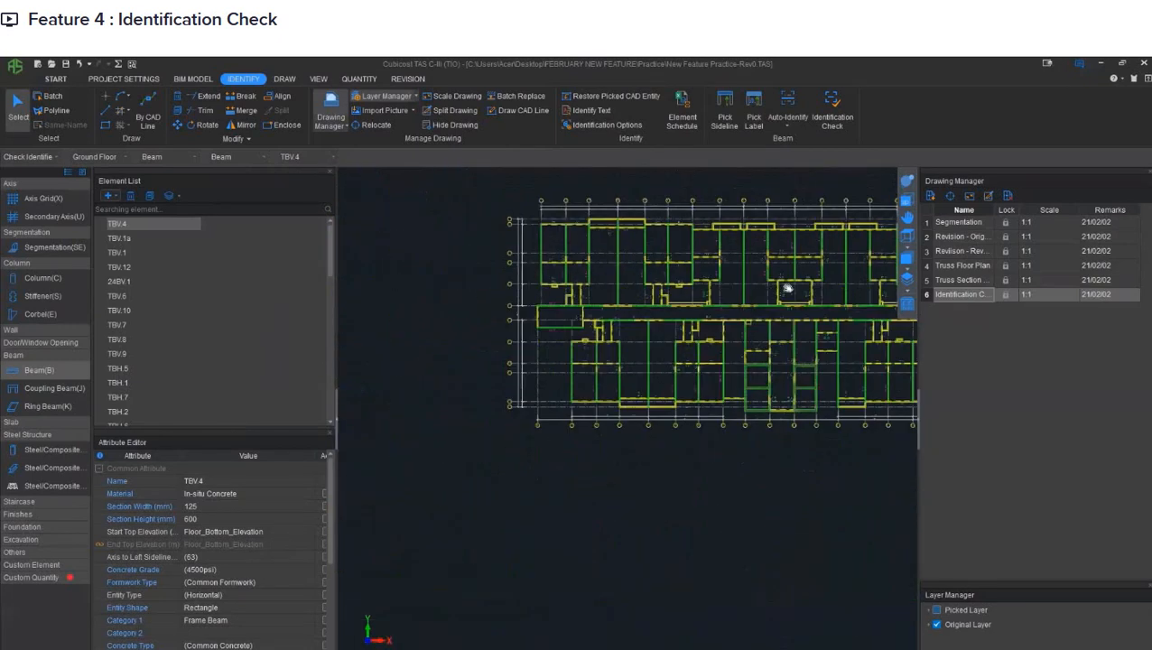
pyautogui.moveTo(787, 289); pyautogui.dragTo(636, 316, button='middle')
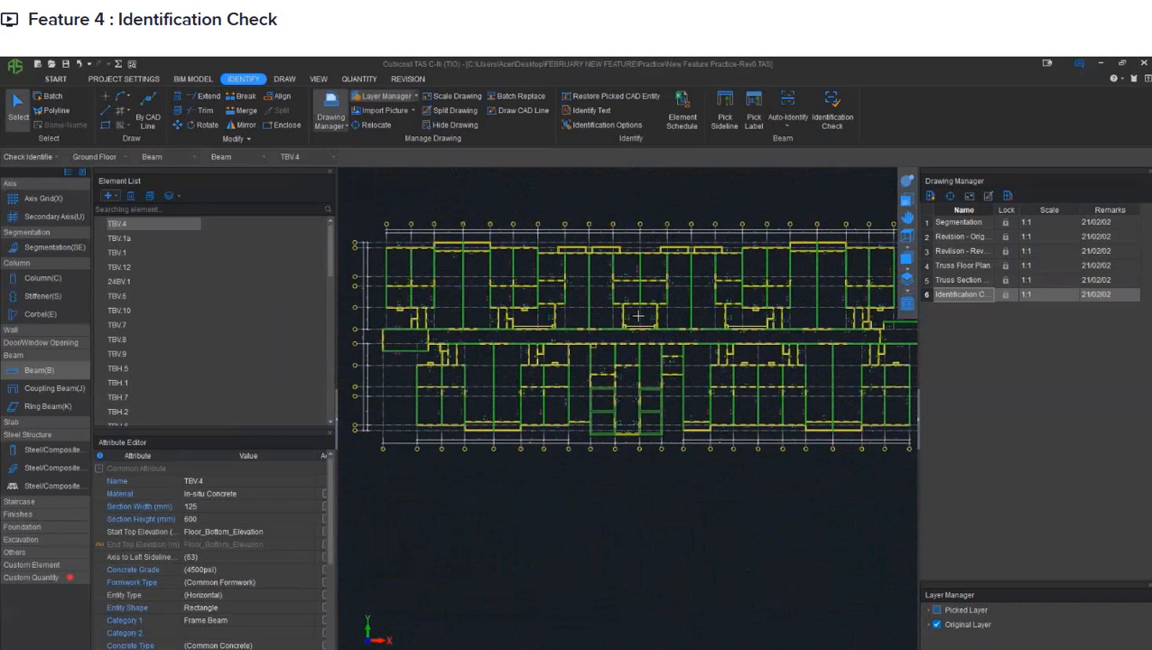
pyautogui.click(829, 118)
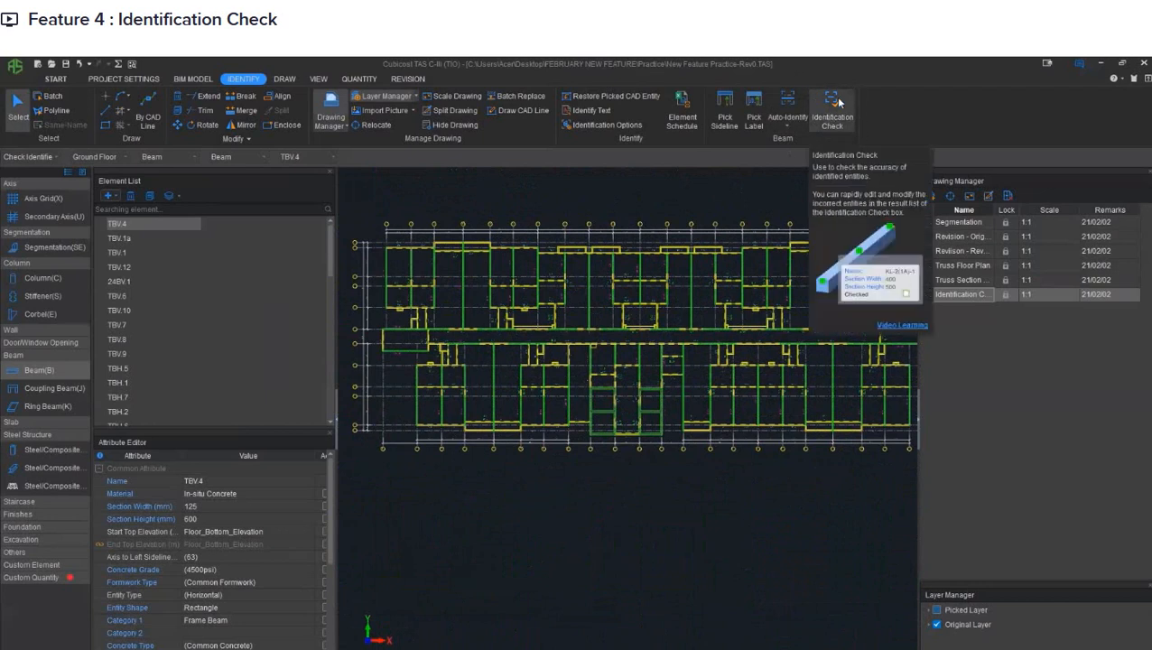
pyautogui.click(835, 96)
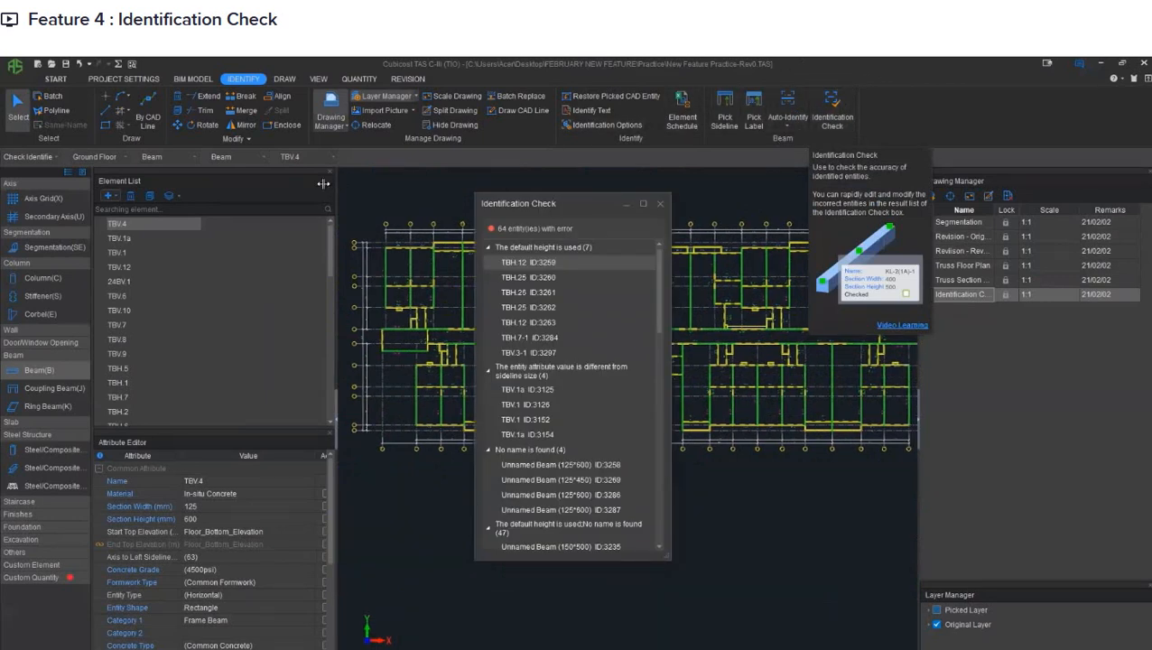
# - Narrow the Element List, move the Identification Check results off the middle of the drawing, and collapse every error category
pyautogui.moveTo(323, 183); pyautogui.dragTo(225, 191)
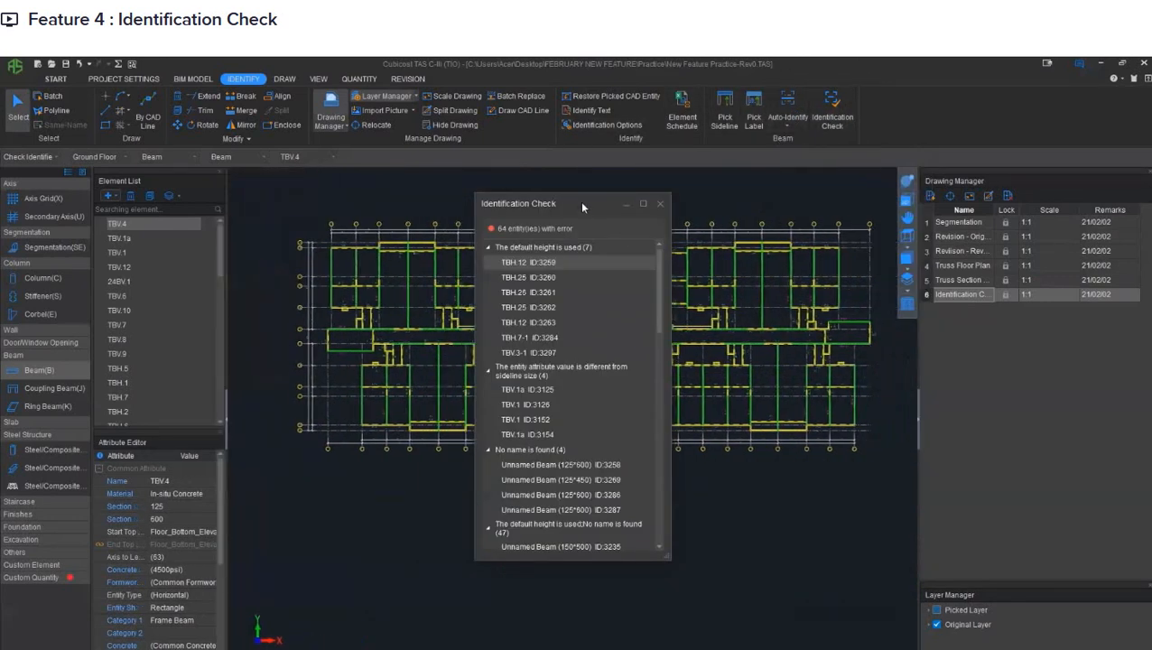
pyautogui.moveTo(582, 206); pyautogui.dragTo(262, 218)
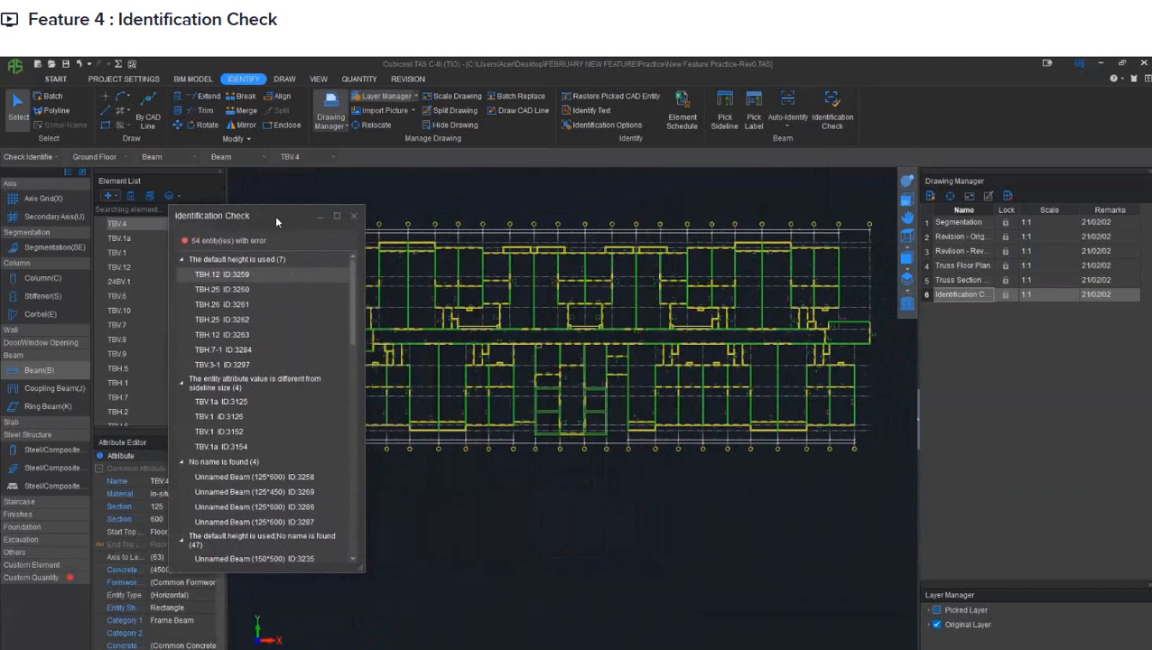
pyautogui.click(182, 259)
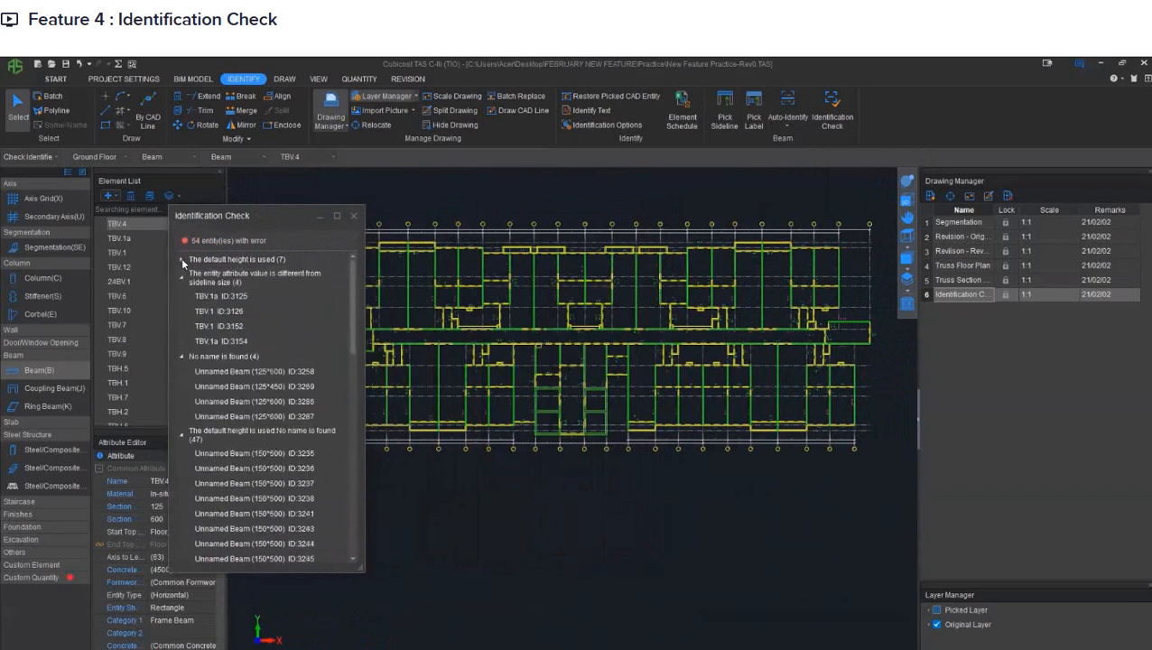
pyautogui.click(180, 278)
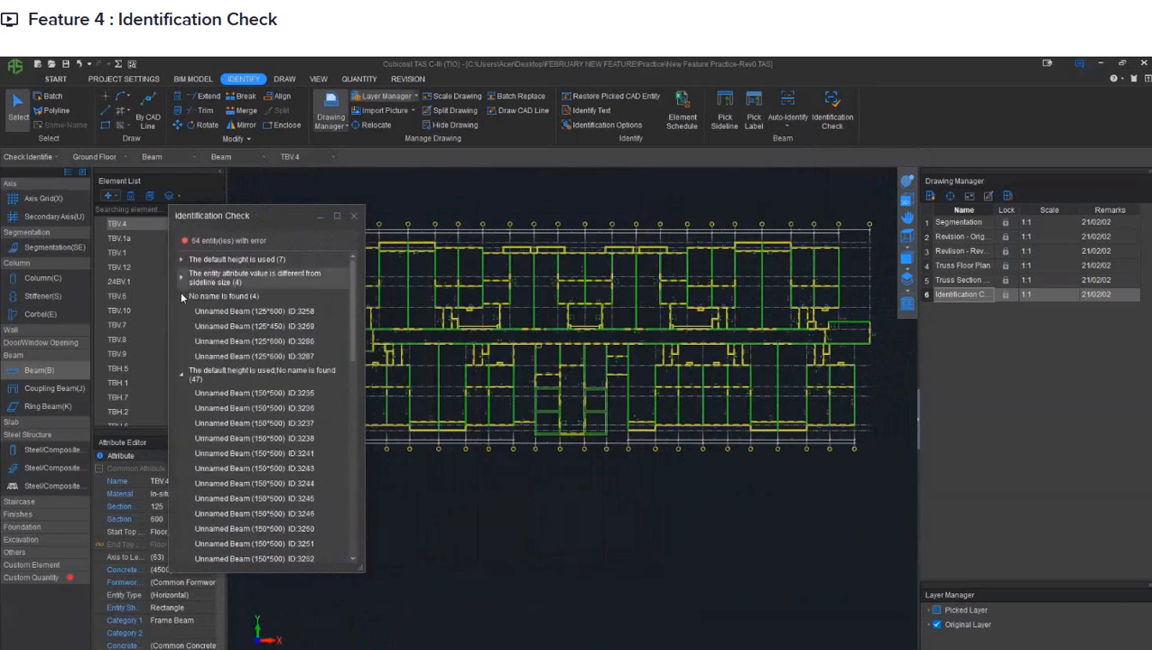
pyautogui.click(181, 296)
pyautogui.click(182, 311)
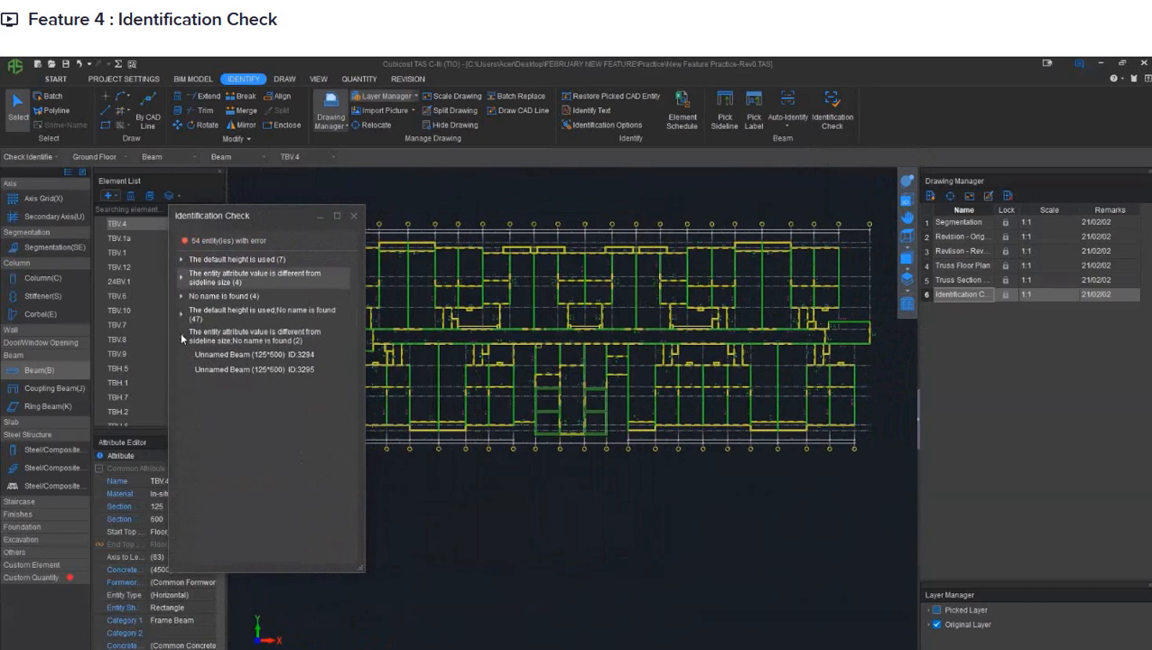
pyautogui.click(181, 336)
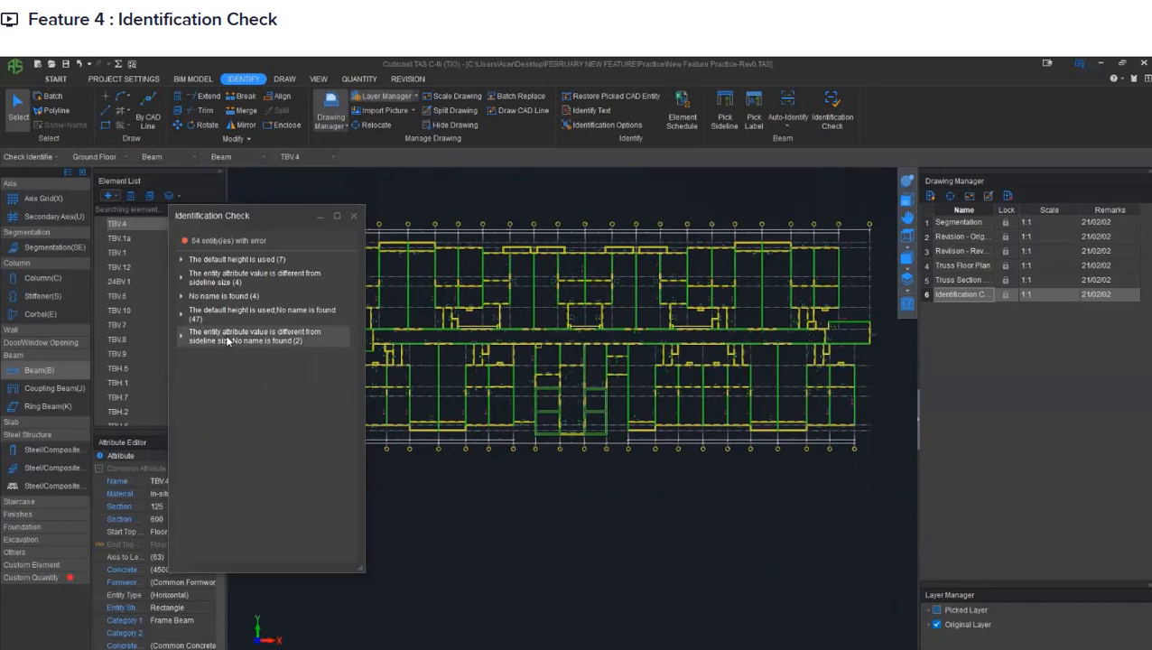
# - Expand the category of beams using the default height and locate beam TBH.12 ID:3259 in the drawing
pyautogui.click(198, 260)
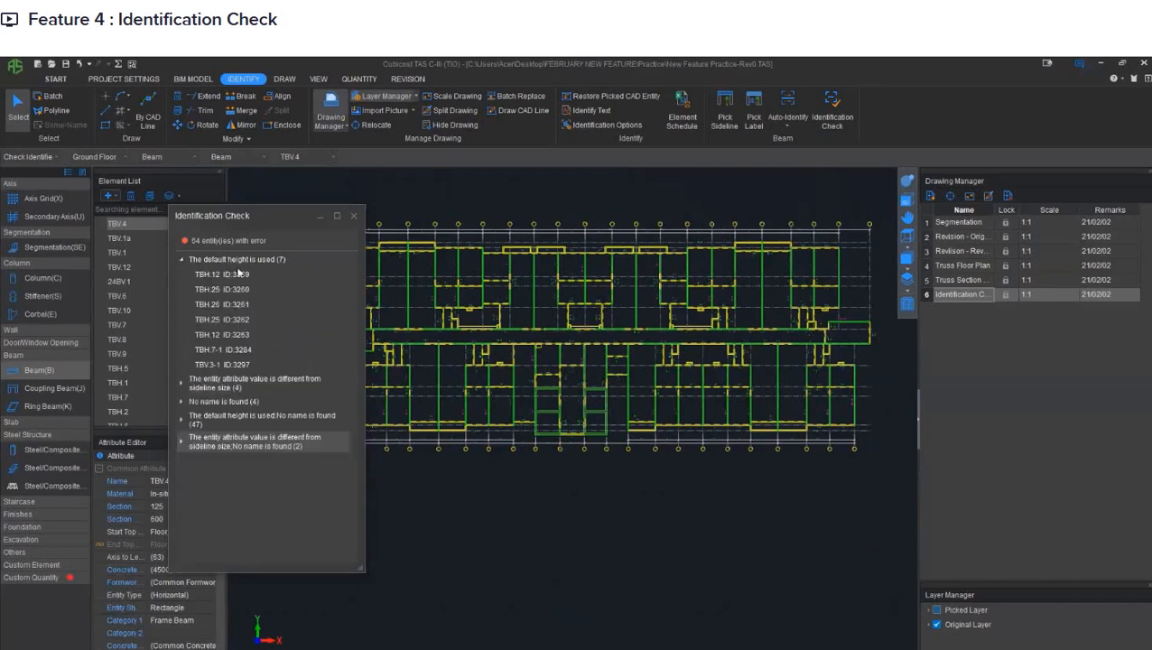
pyautogui.click(182, 261)
pyautogui.click(182, 261)
pyautogui.click(217, 273)
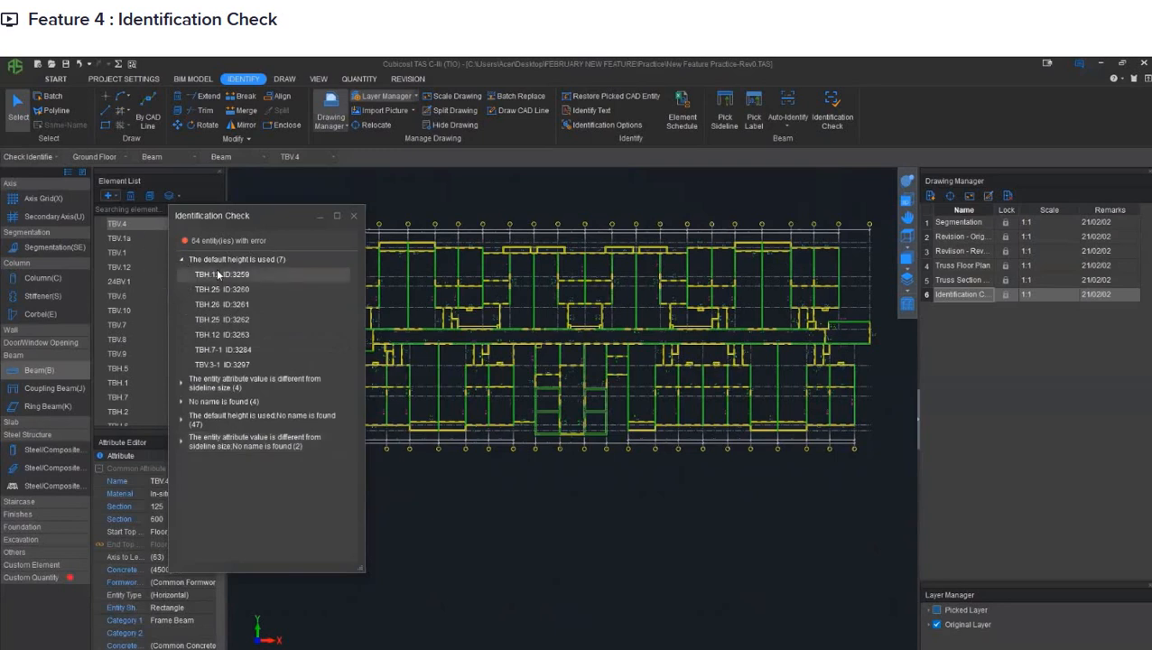
pyautogui.doubleClick(217, 272)
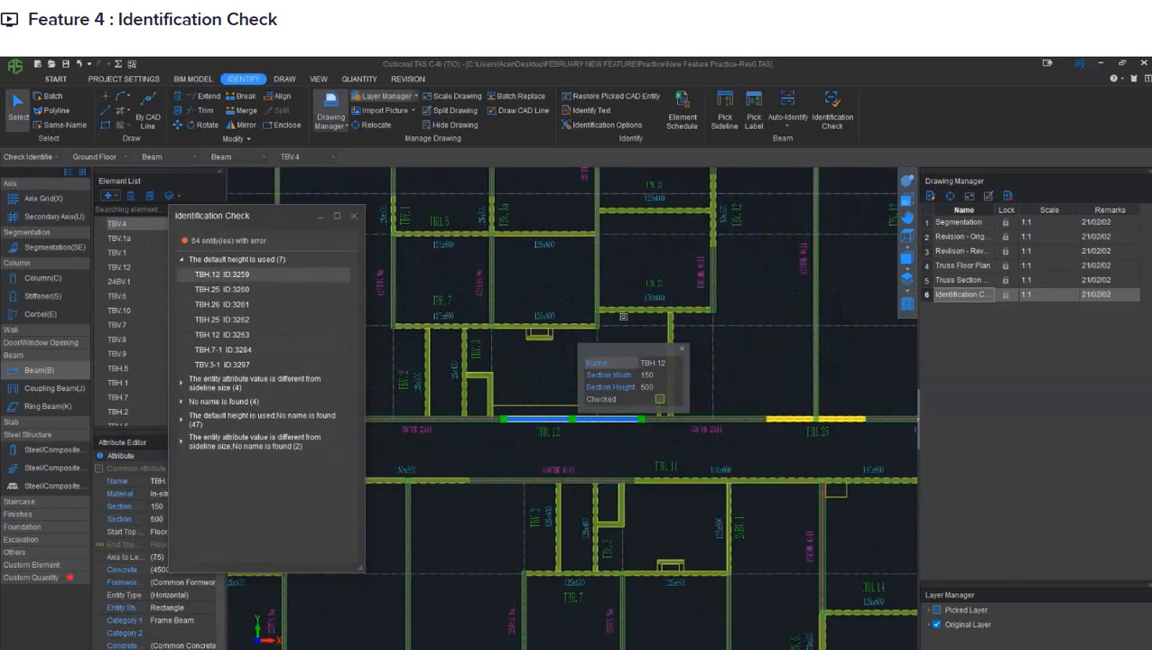
pyautogui.moveTo(613, 348); pyautogui.dragTo(644, 312)
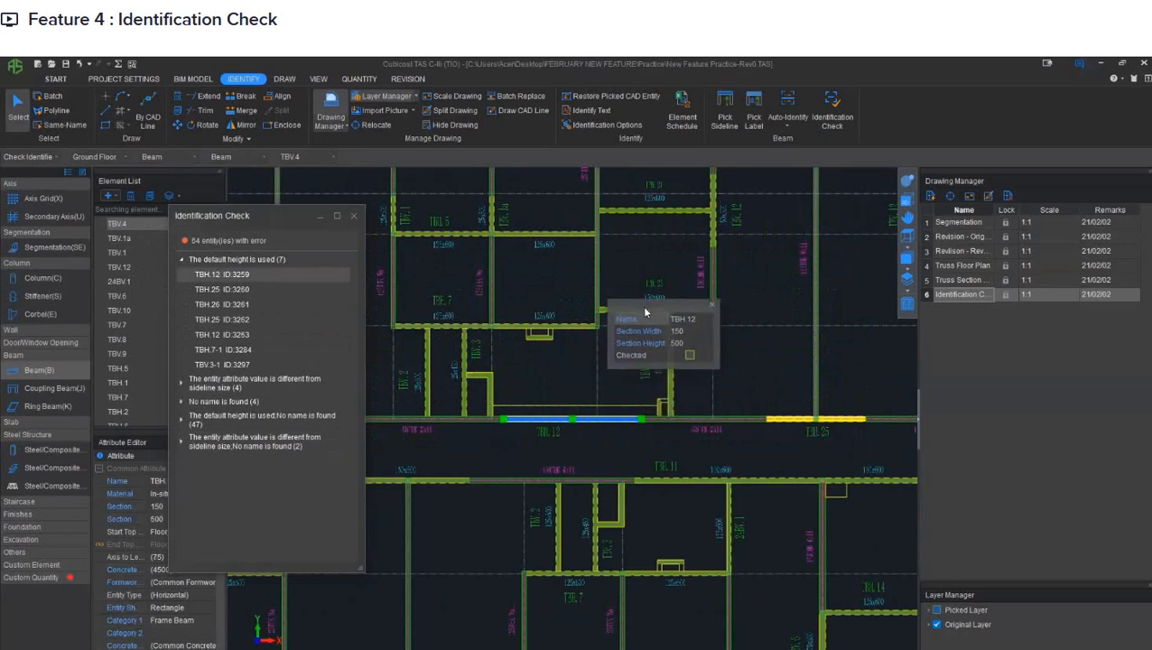
pyautogui.scroll(3, 564, 411)
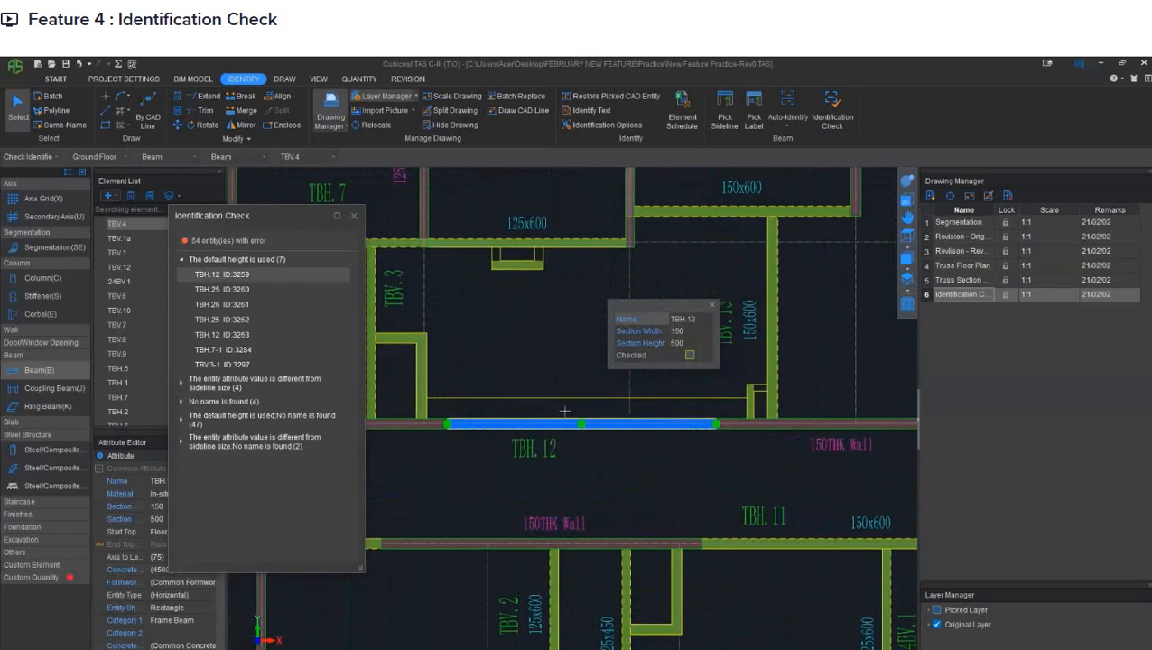
# - Set the section height of beam TBH.12 ID:3259 to 600 and mark the beam as checked
pyautogui.click(697, 333)
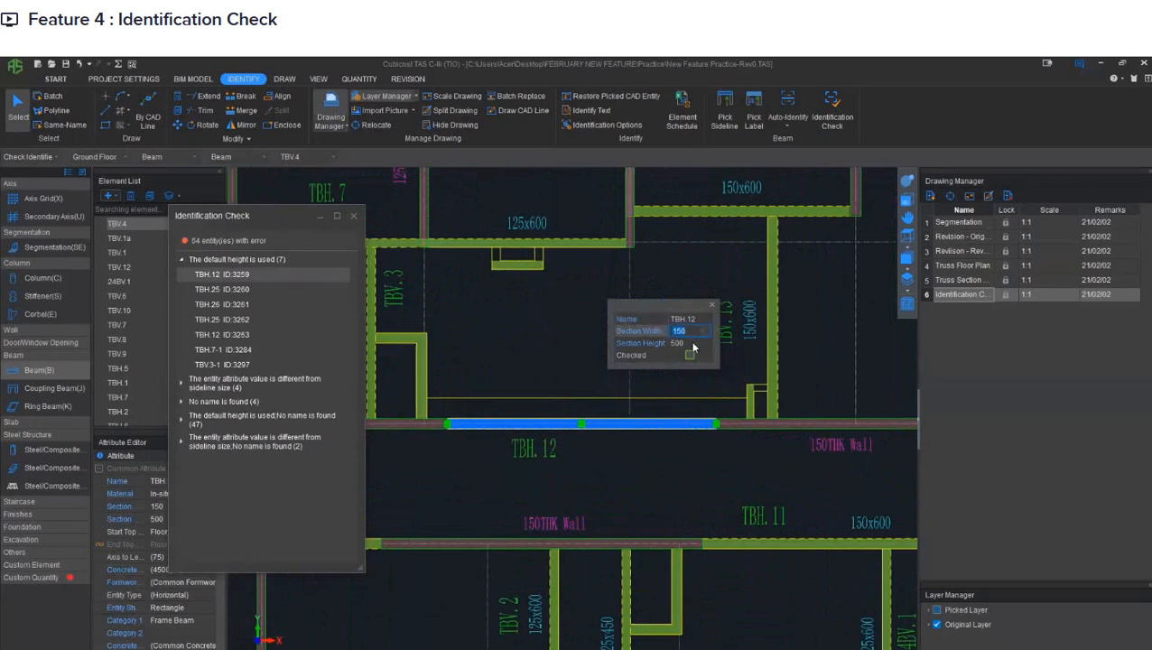
pyautogui.click(692, 343)
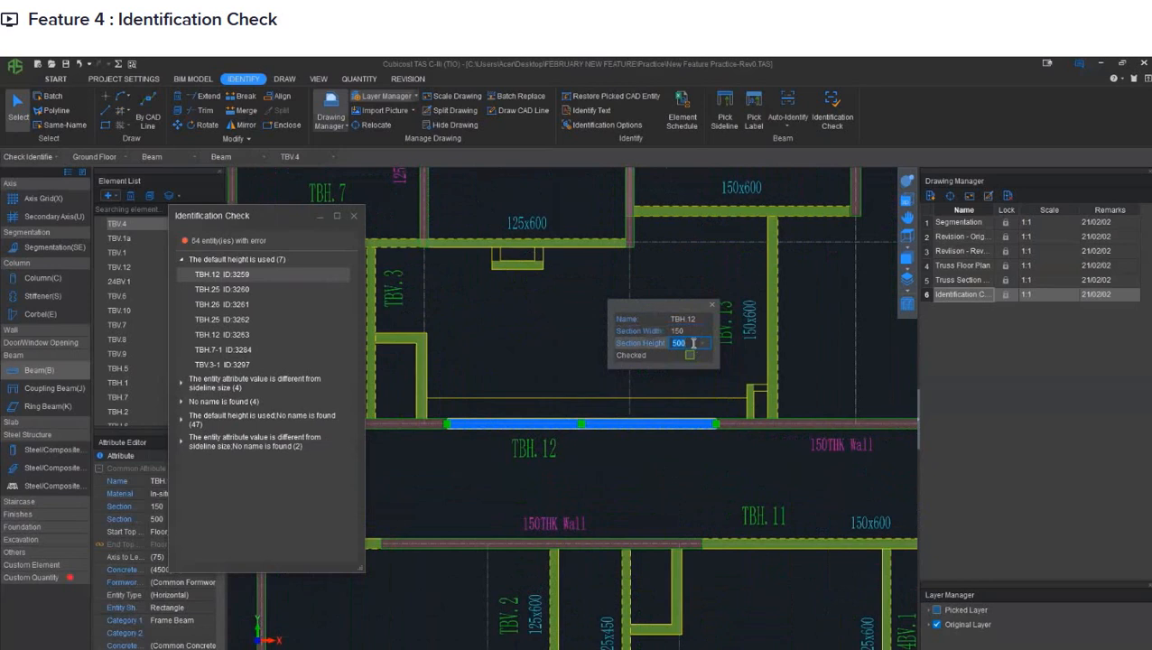
pyautogui.write('600')
pyautogui.click(666, 353)
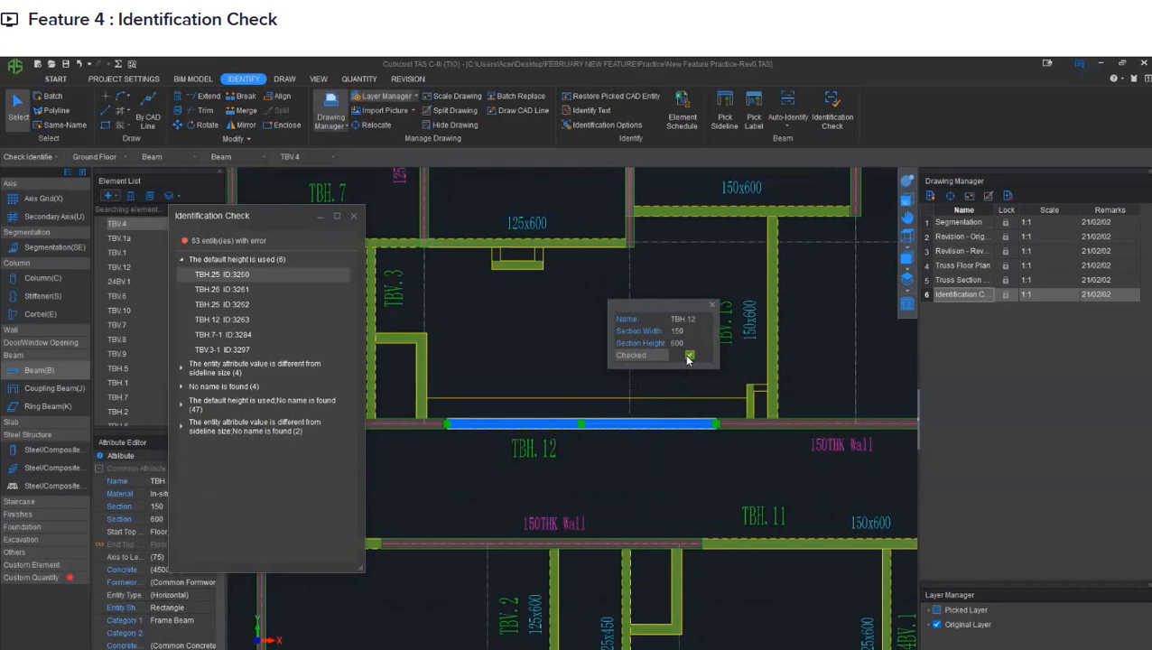
# - Locate beam TBH.25 ID:3260 from the error list and reassign it to the existing element TBH.20, accepting the change of associated element
pyautogui.click(249, 276)
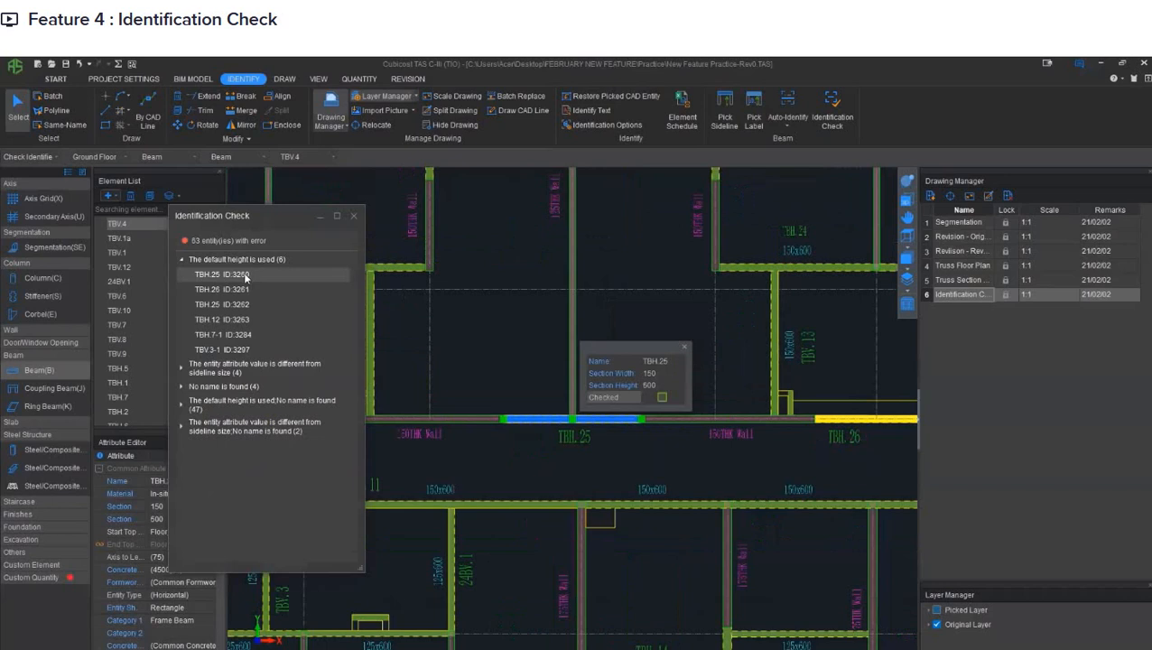
pyautogui.click(662, 363)
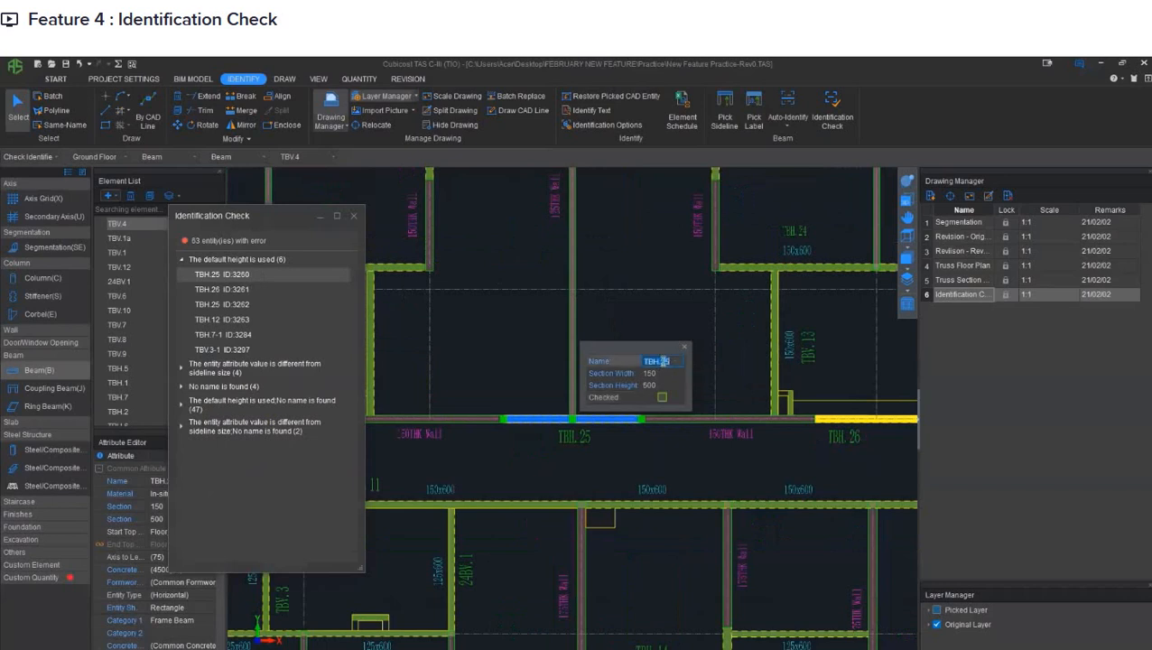
pyautogui.click(676, 362)
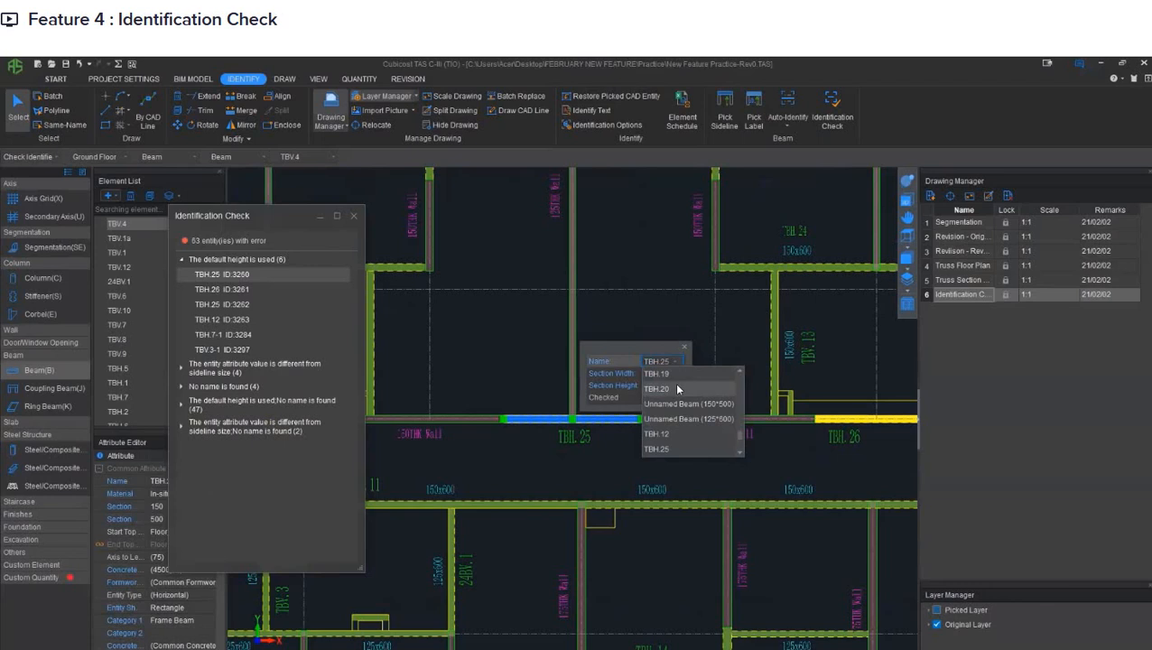
pyautogui.click(676, 387)
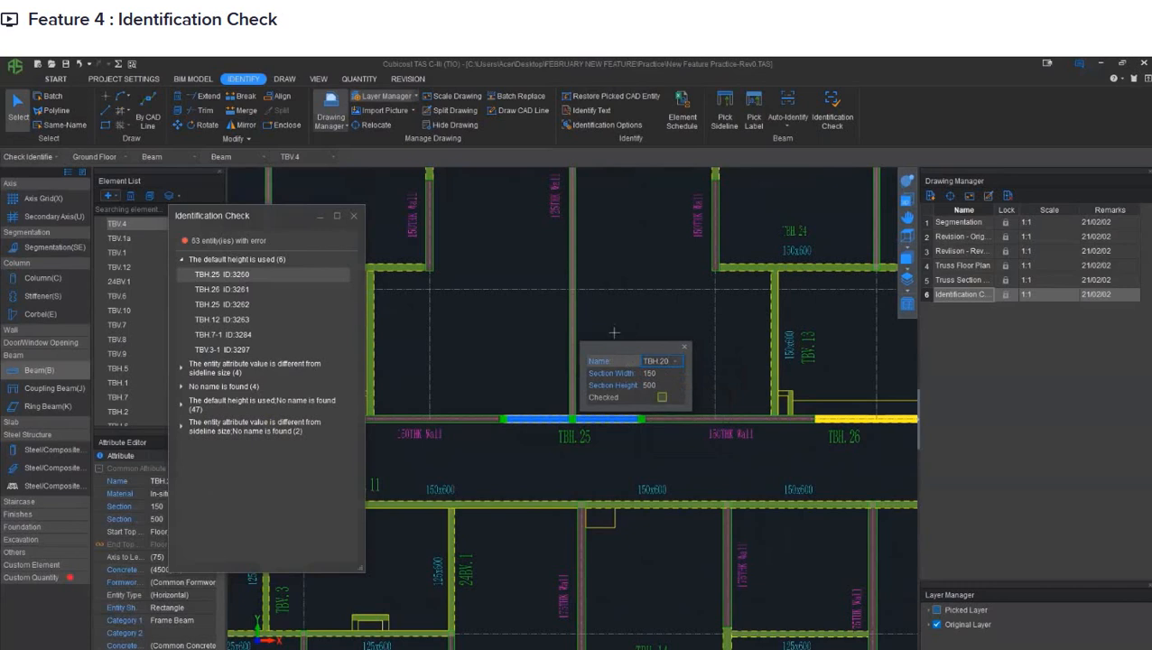
pyautogui.click(641, 383)
pyautogui.moveTo(592, 341); pyautogui.dragTo(526, 369)
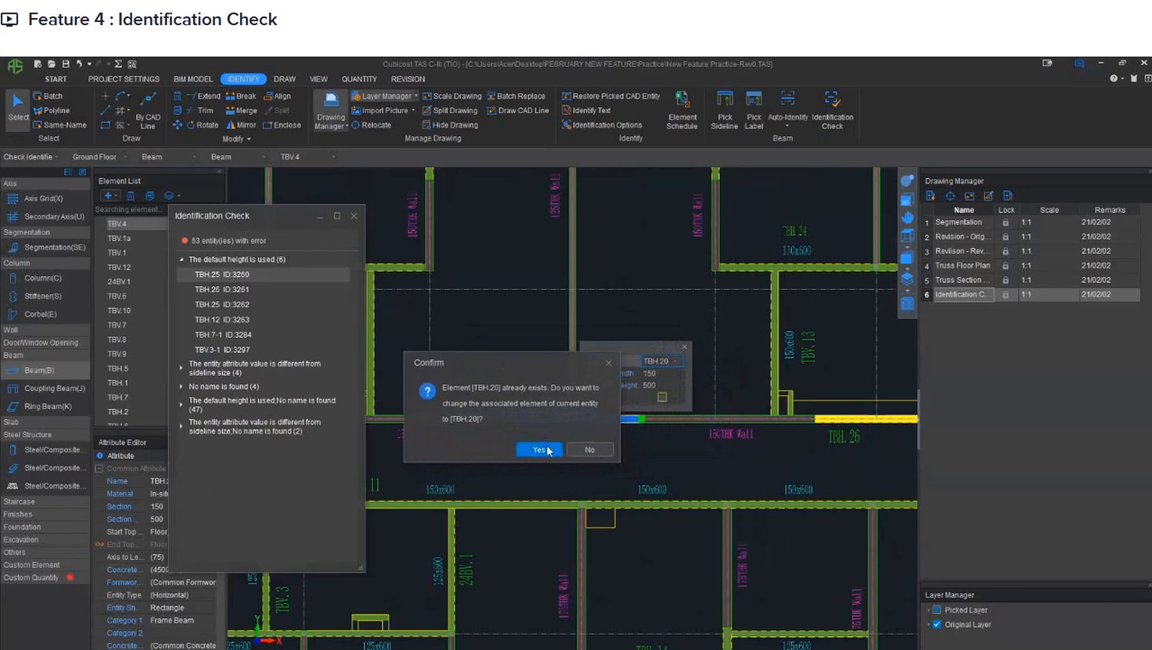
pyautogui.moveTo(534, 357); pyautogui.dragTo(497, 347)
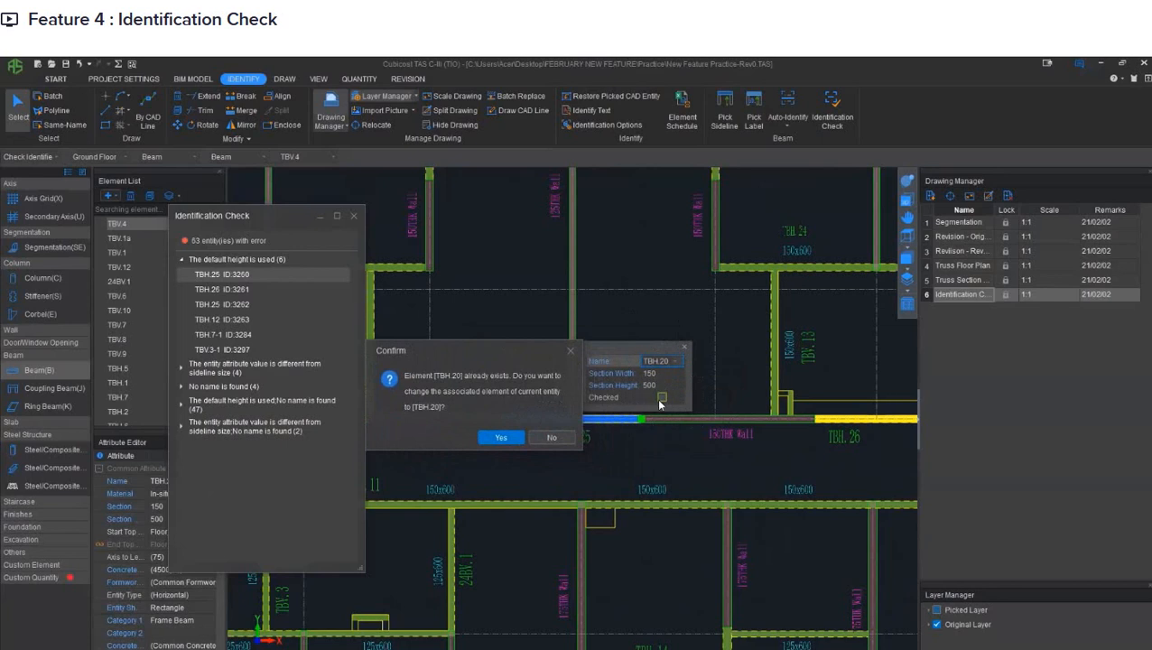
pyautogui.click(321, 273)
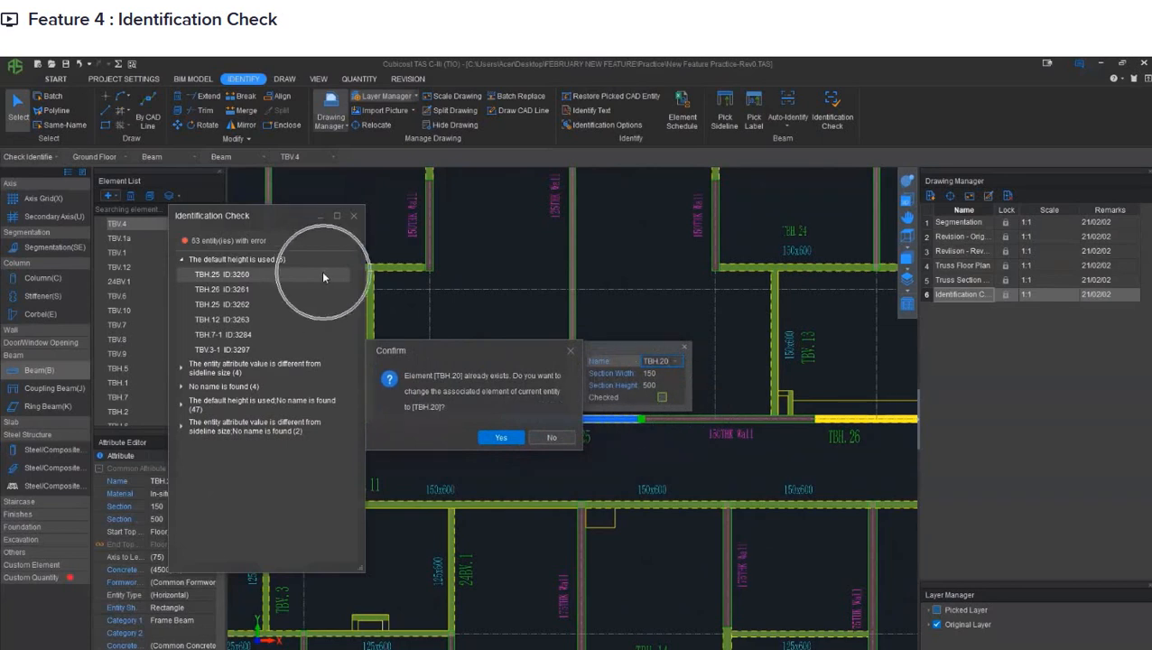
pyautogui.click(317, 272)
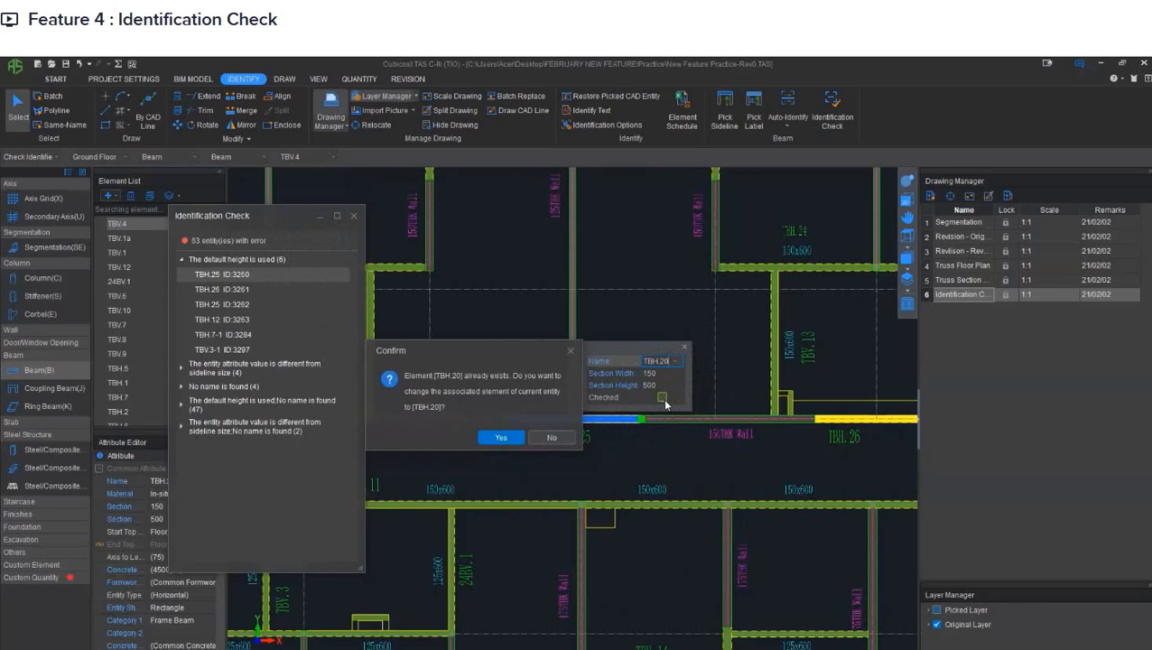
pyautogui.click(503, 437)
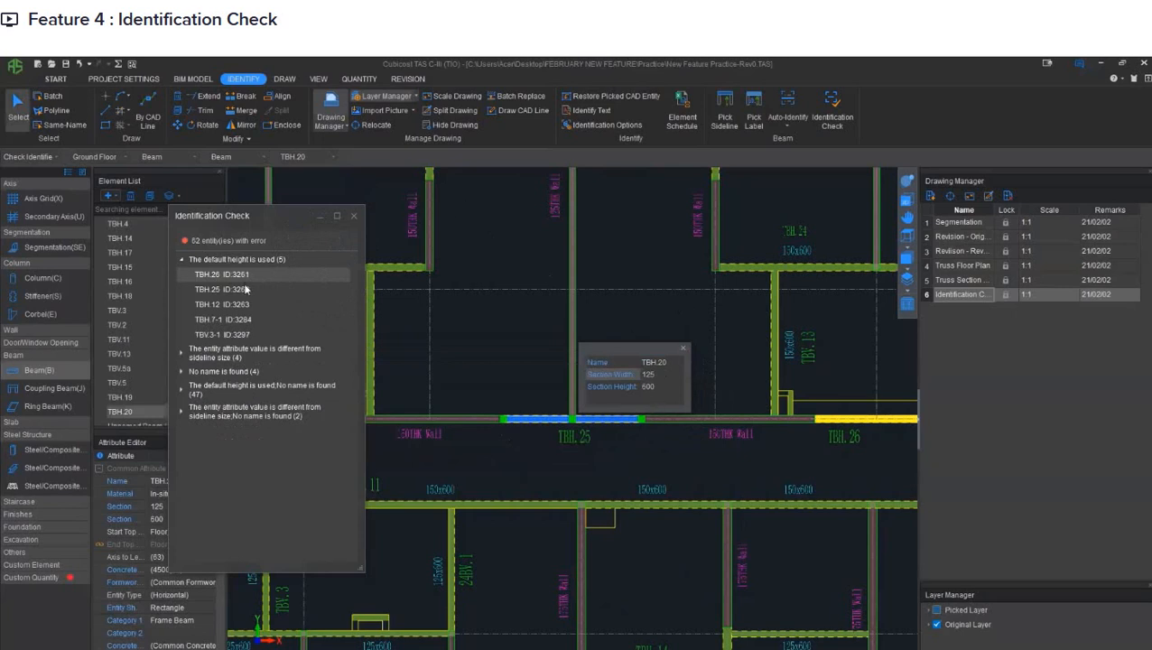
# - Expand the remaining error categories in the Identification Check results and look through the beams listed under each
pyautogui.click(183, 353)
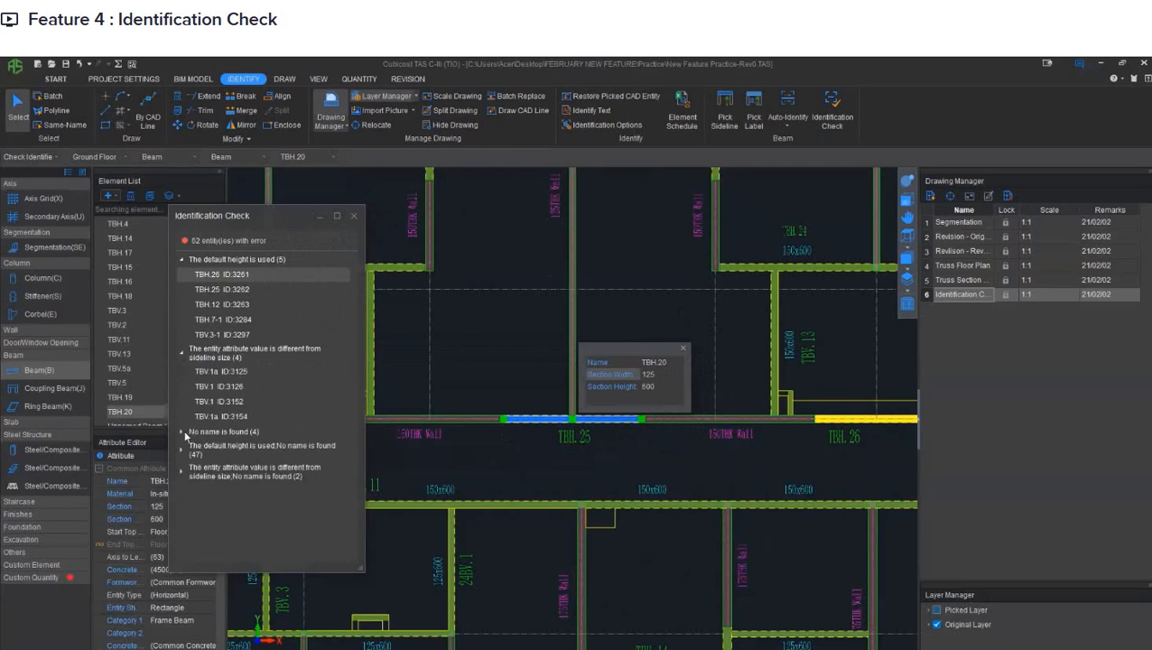
pyautogui.click(182, 433)
pyautogui.click(184, 508)
pyautogui.scroll(-5, 202, 406)
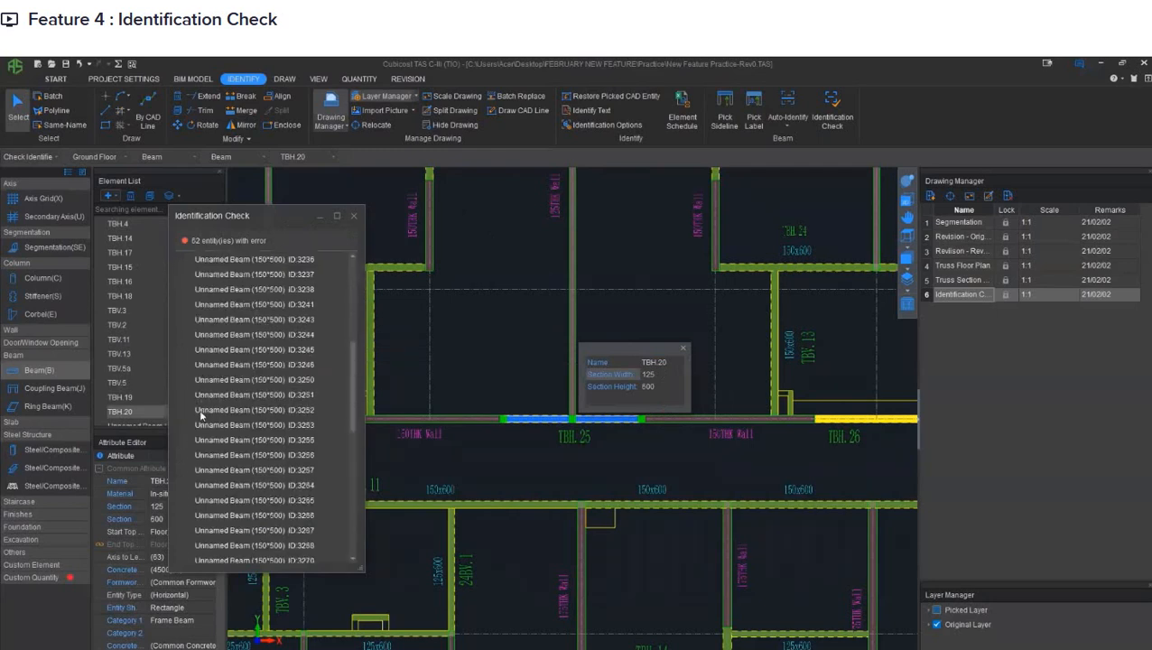
pyautogui.scroll(-5, 204, 419)
pyautogui.click(184, 545)
pyautogui.scroll(-1, 246, 426)
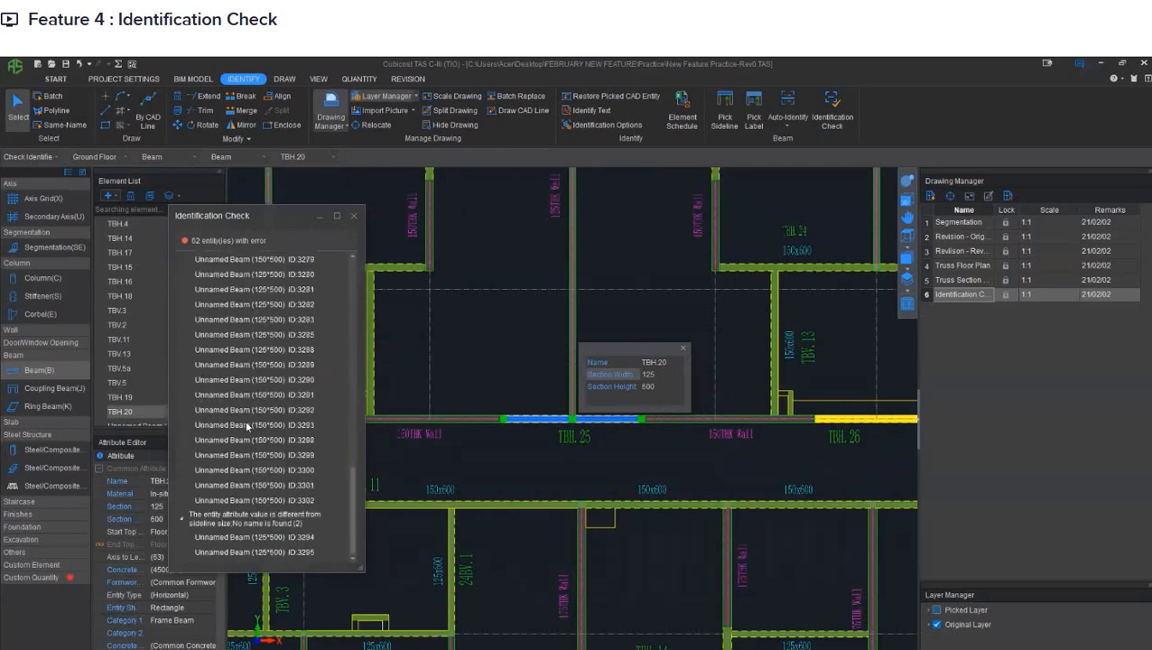
pyautogui.scroll(10, 246, 425)
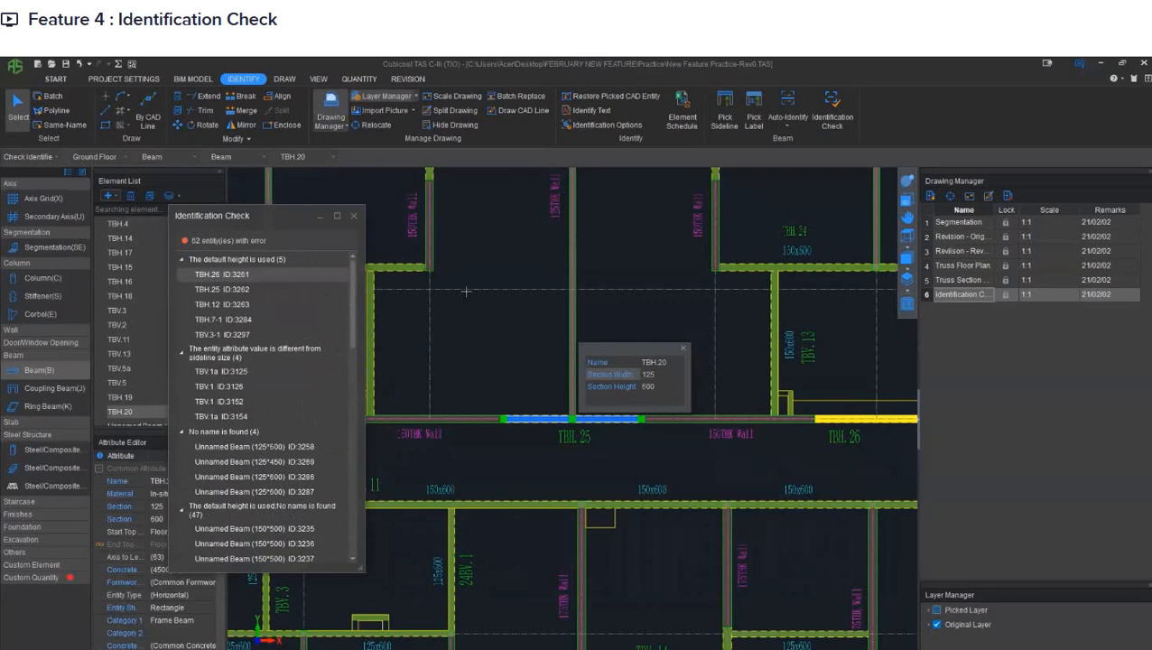
# - Close the beam's attribute pop-up and move the Identification Check results aside to view the whole floor plan
pyautogui.scroll(-3, 523, 270)
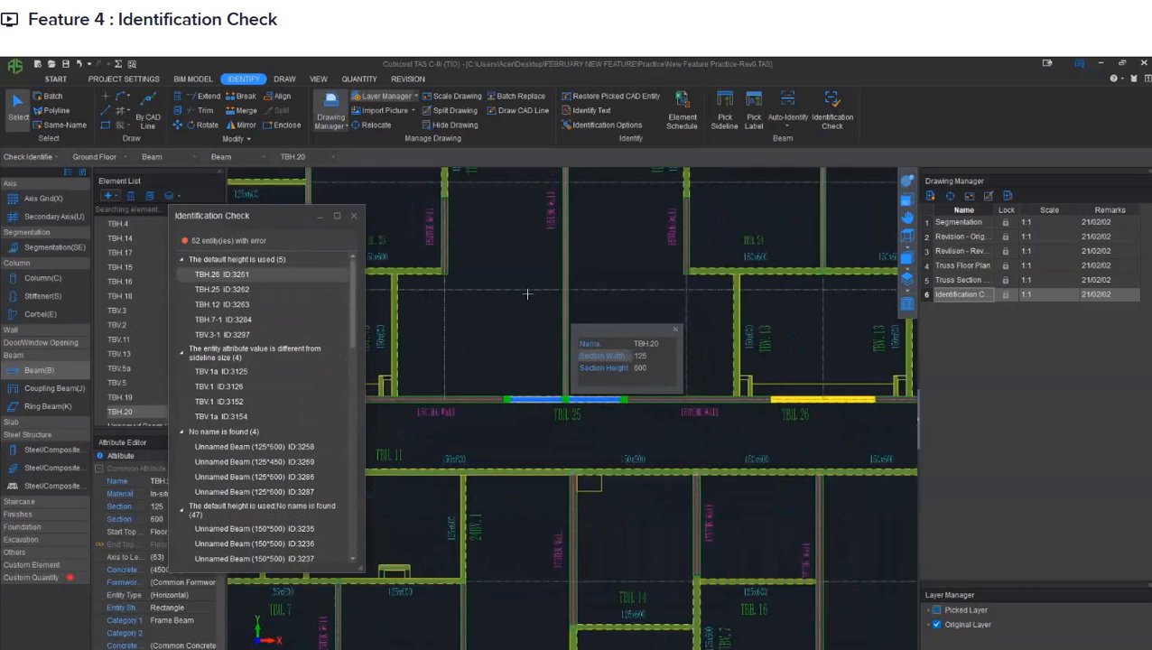
pyautogui.moveTo(508, 280); pyautogui.dragTo(508, 360, button='middle')
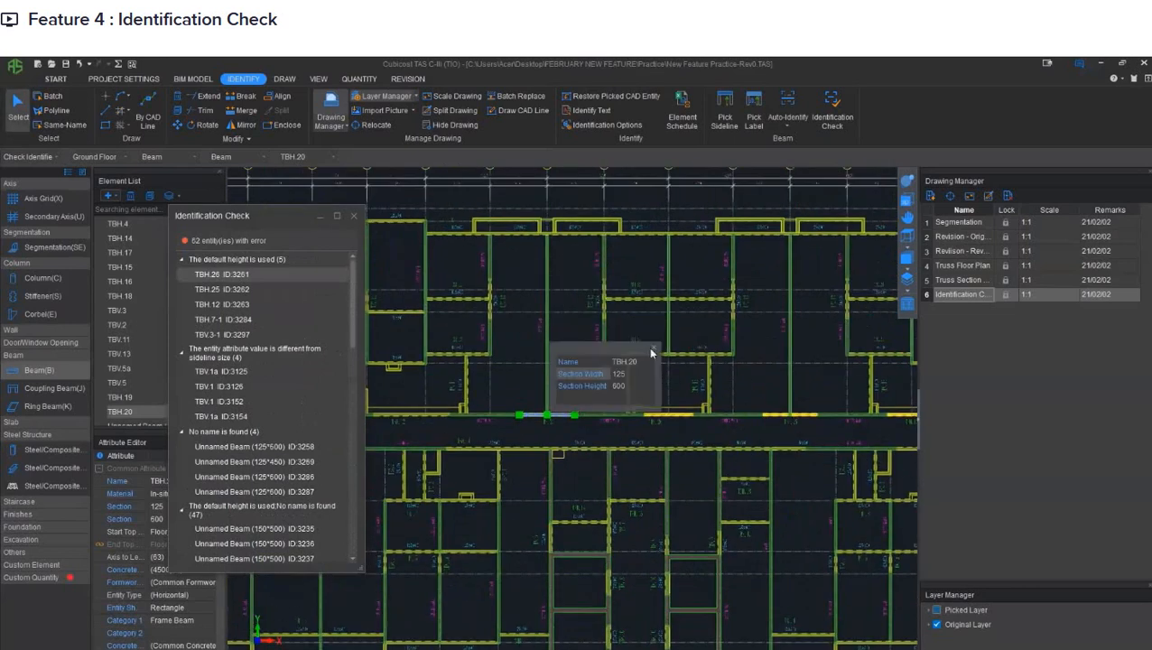
pyautogui.moveTo(299, 215); pyautogui.dragTo(179, 216)
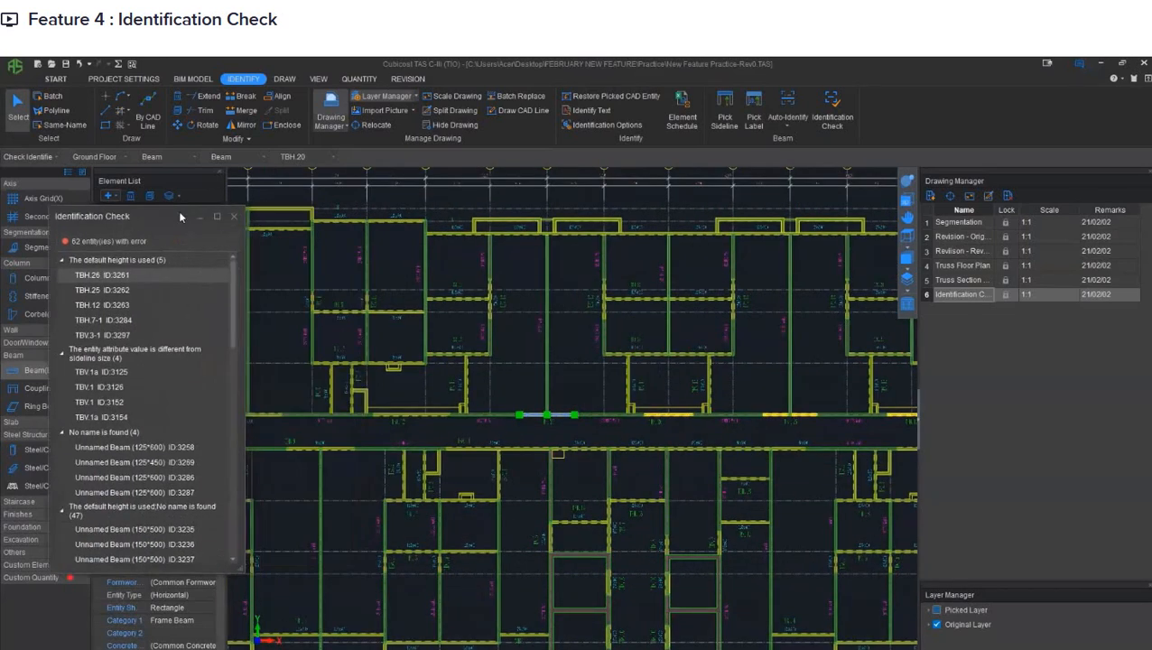
pyautogui.scroll(-3, 477, 265)
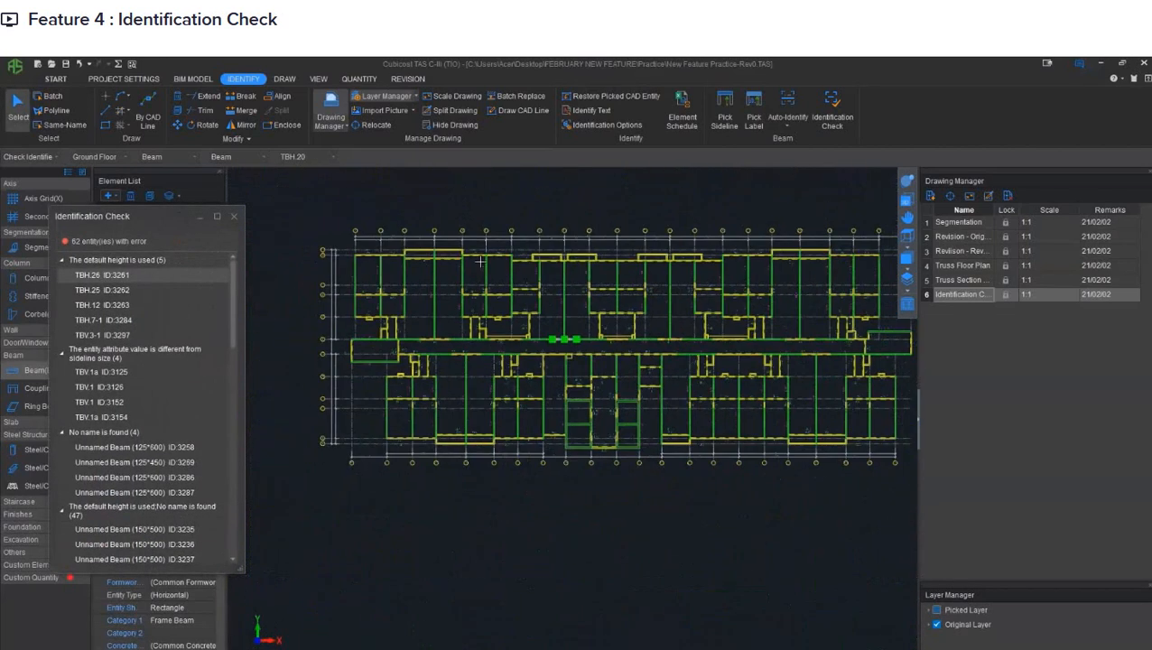
pyautogui.moveTo(646, 273); pyautogui.dragTo(575, 290, button='middle')
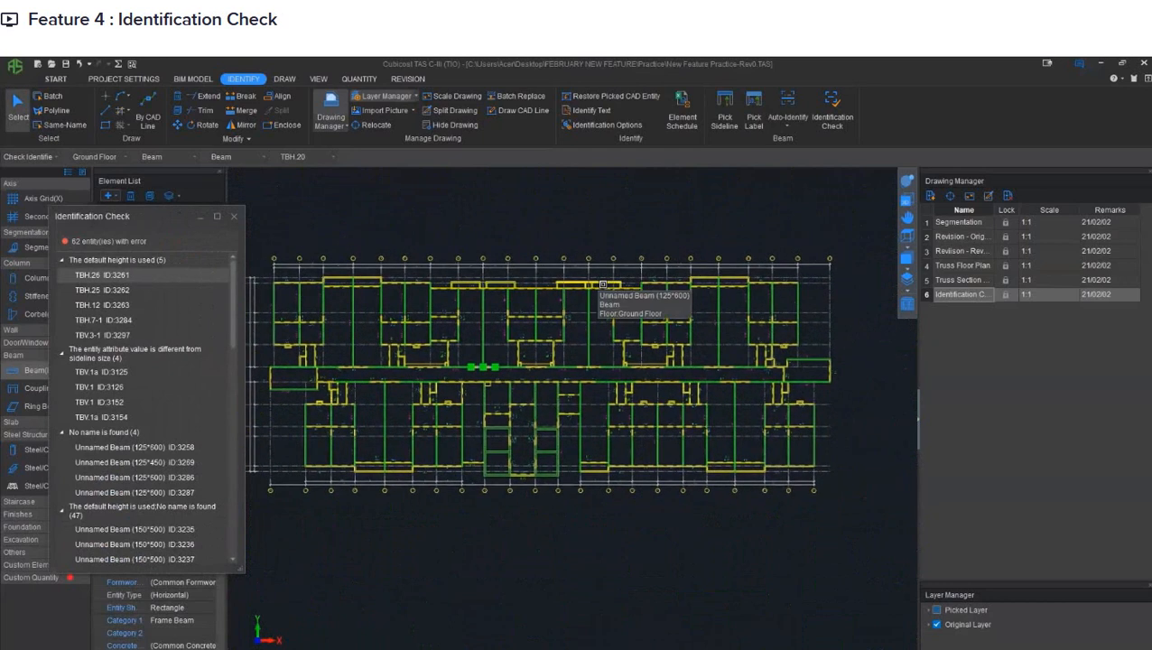